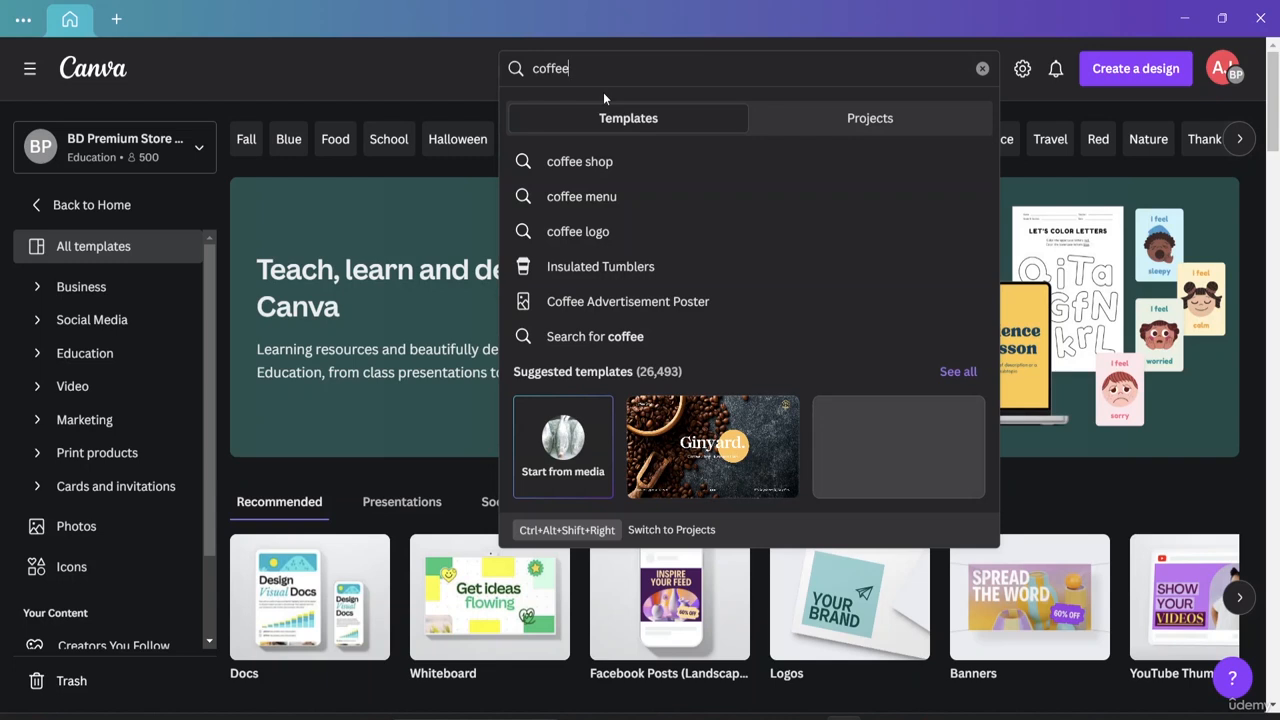
Search the templates for "coffee", going back through Home to the Templates section.
{"action": "key", "text": "Return"}
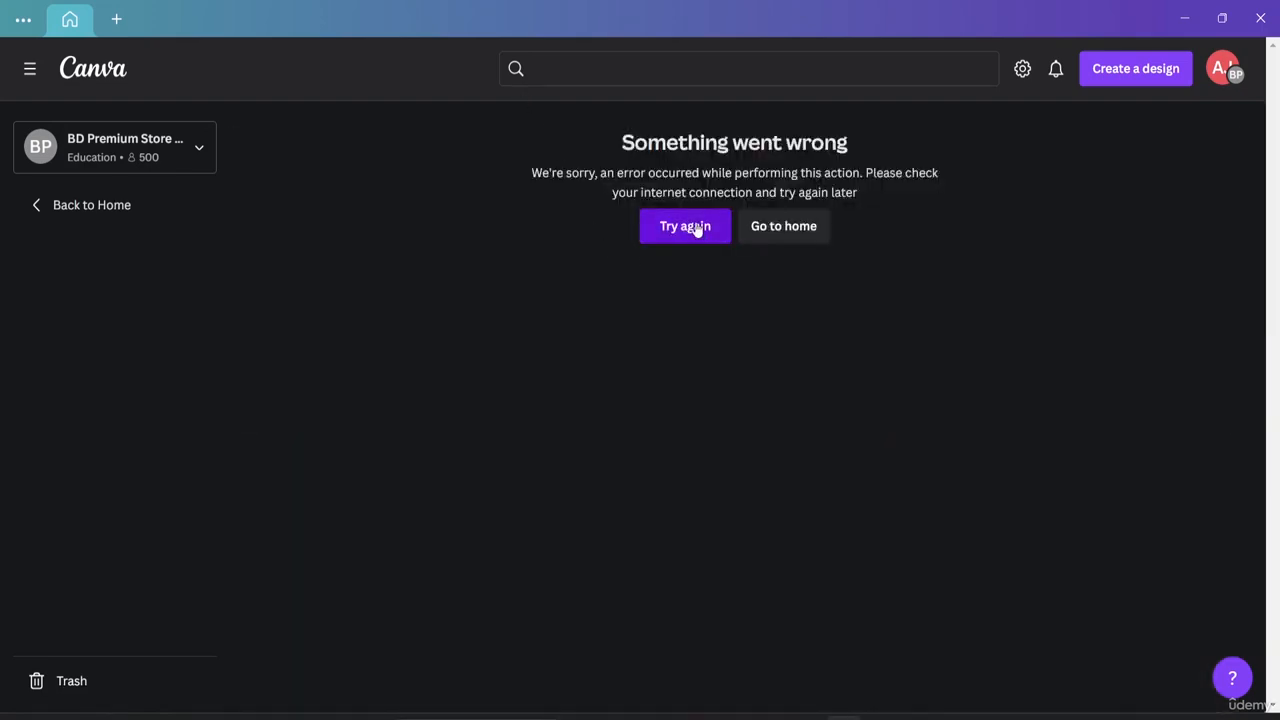
{"action": "left_click", "coordinate": [55, 212]}
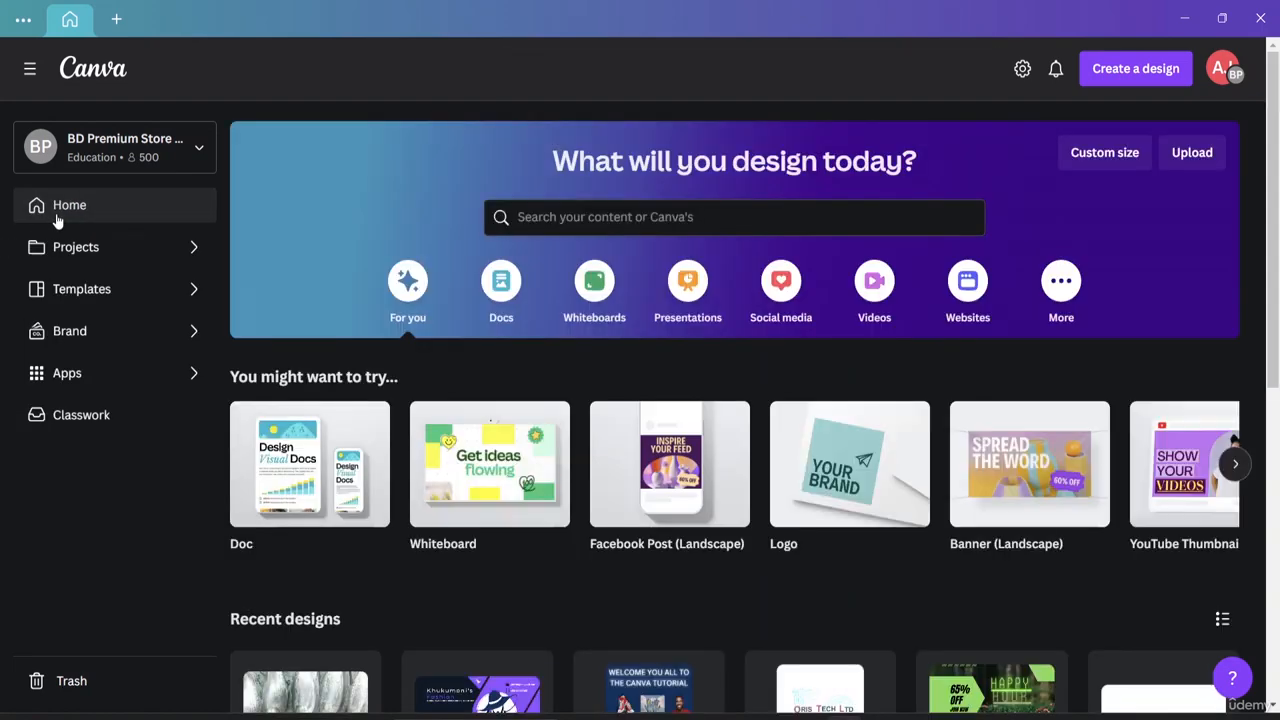
{"action": "left_click", "coordinate": [106, 300]}
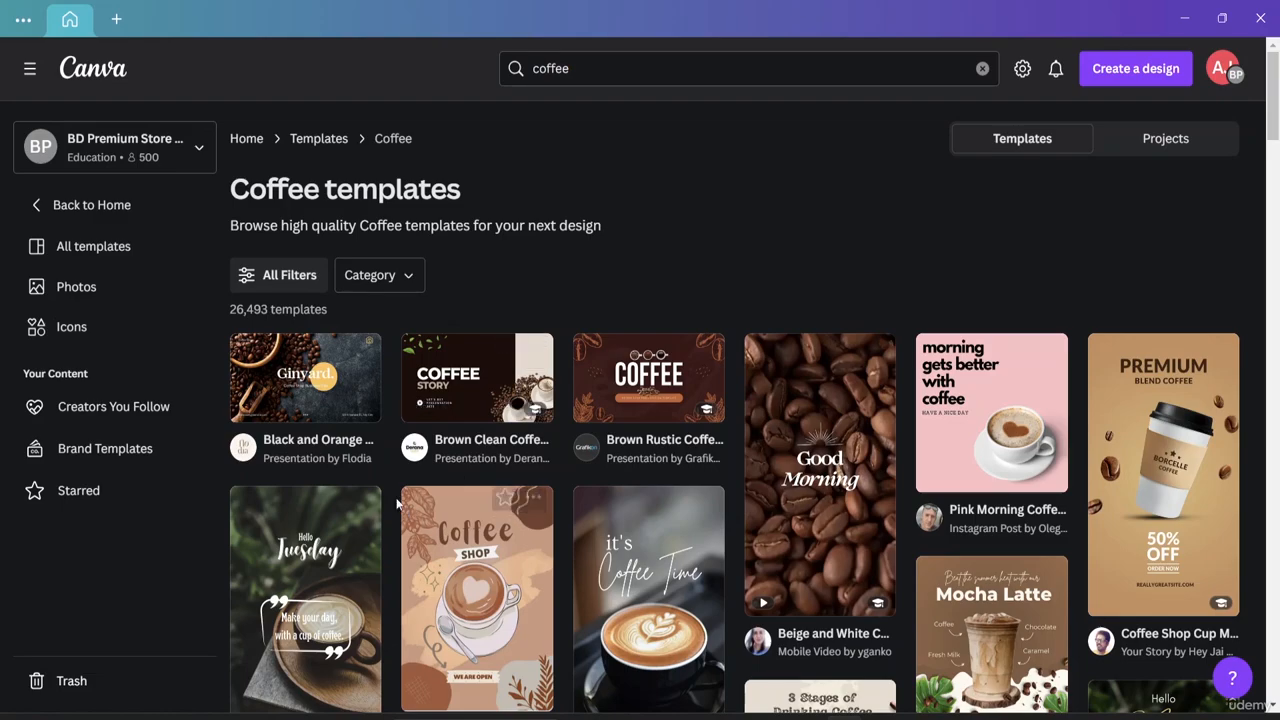
Browse the coffee templates to examine the range of posters, stories, logos, presentations and Instagram posts on offer.
{"action": "scroll", "coordinate": [390, 471], "scroll_direction": "down", "scroll_amount": 4}
{"action": "scroll", "coordinate": [390, 471], "scroll_direction": "down", "scroll_amount": 4}
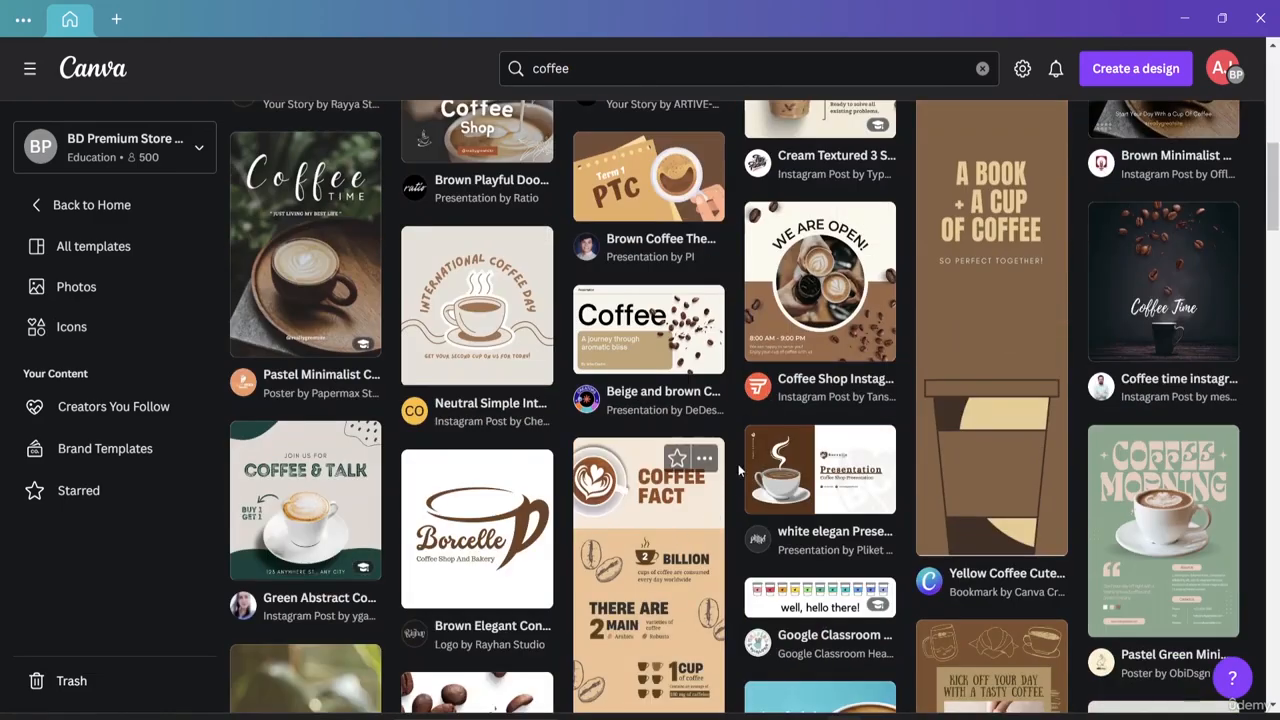
{"action": "scroll", "coordinate": [1066, 371], "scroll_direction": "up", "scroll_amount": 5}
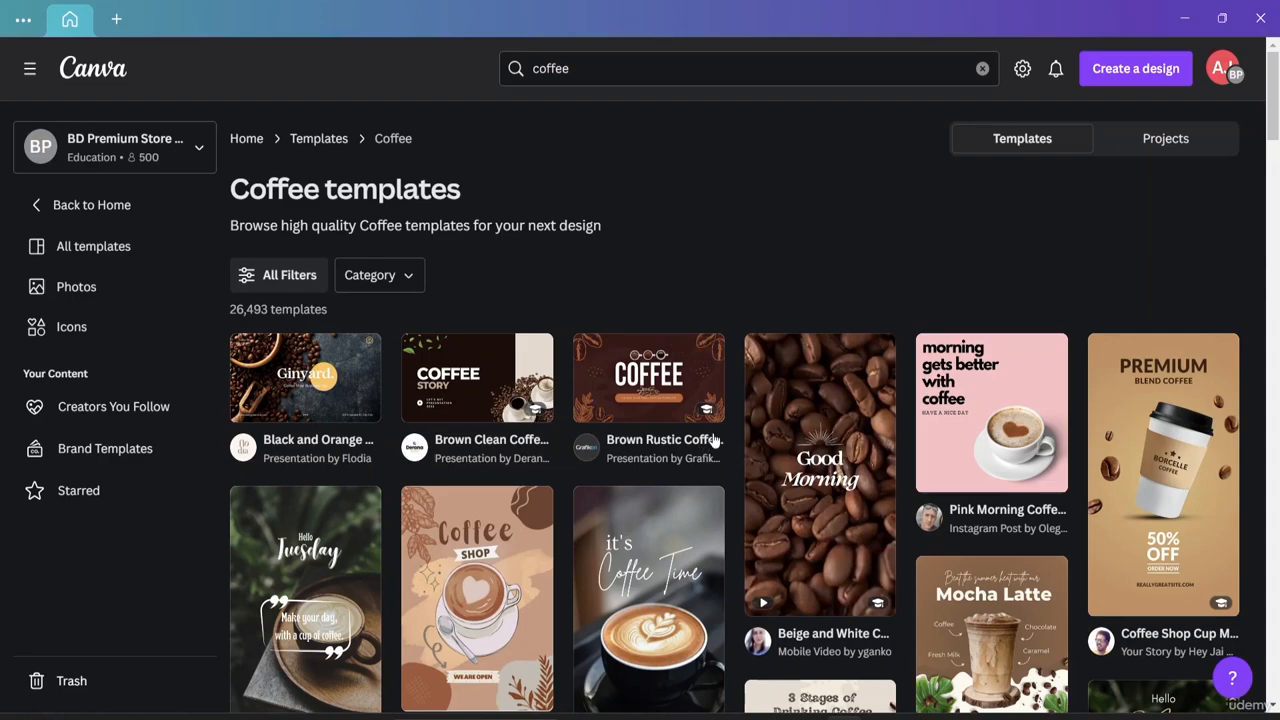
{"action": "scroll", "coordinate": [1162, 418], "scroll_direction": "down", "scroll_amount": 1}
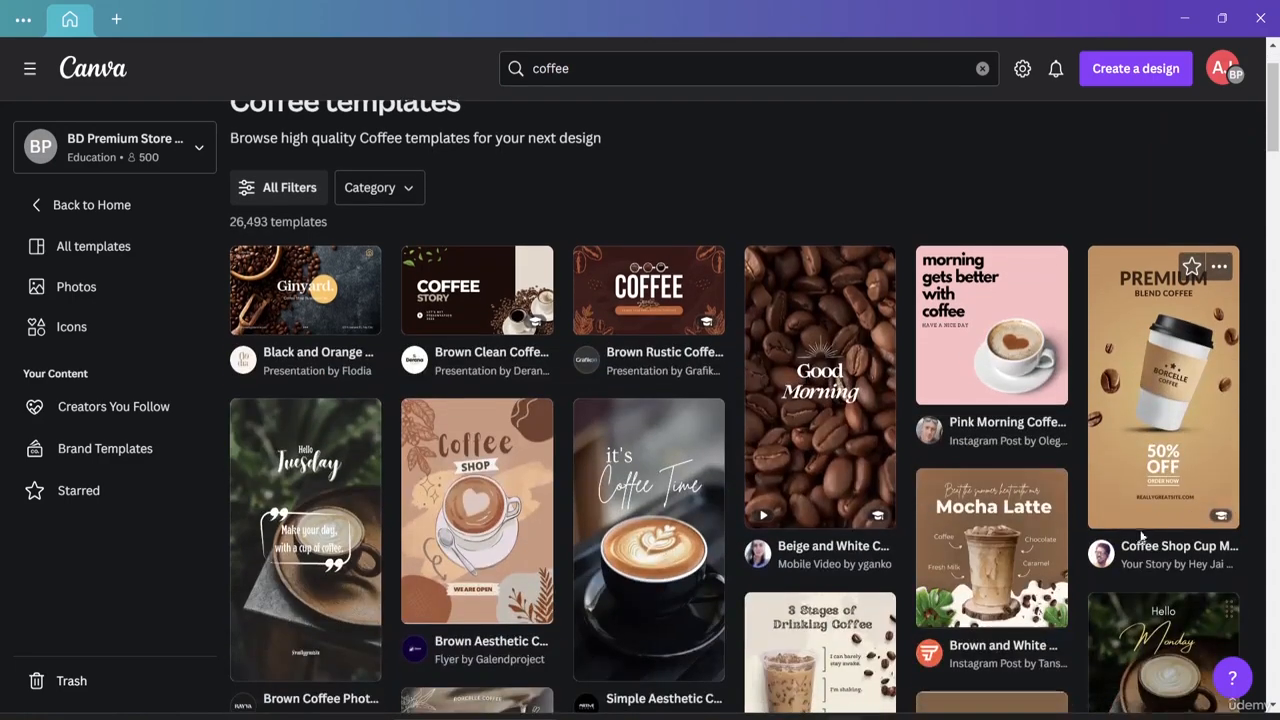
{"action": "scroll", "coordinate": [1200, 425], "scroll_direction": "down", "scroll_amount": 3}
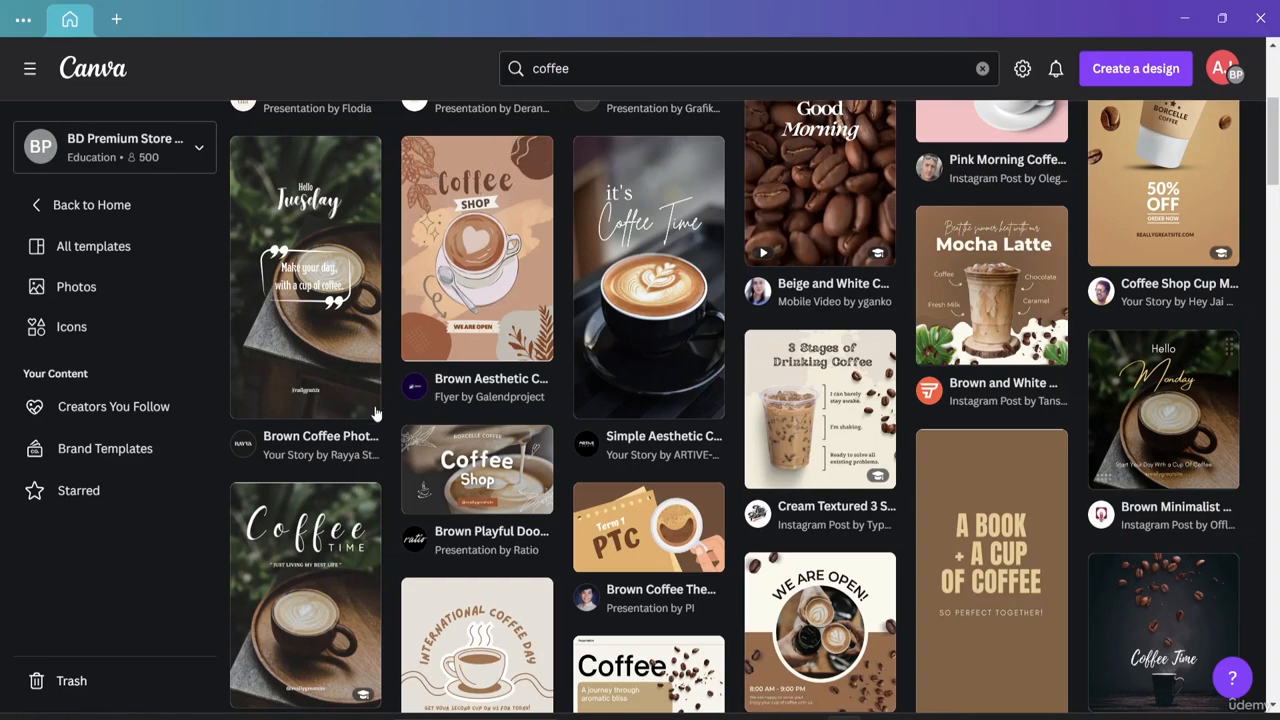
{"action": "scroll", "coordinate": [372, 413], "scroll_direction": "down", "scroll_amount": 3}
{"action": "scroll", "coordinate": [372, 413], "scroll_direction": "down", "scroll_amount": 3}
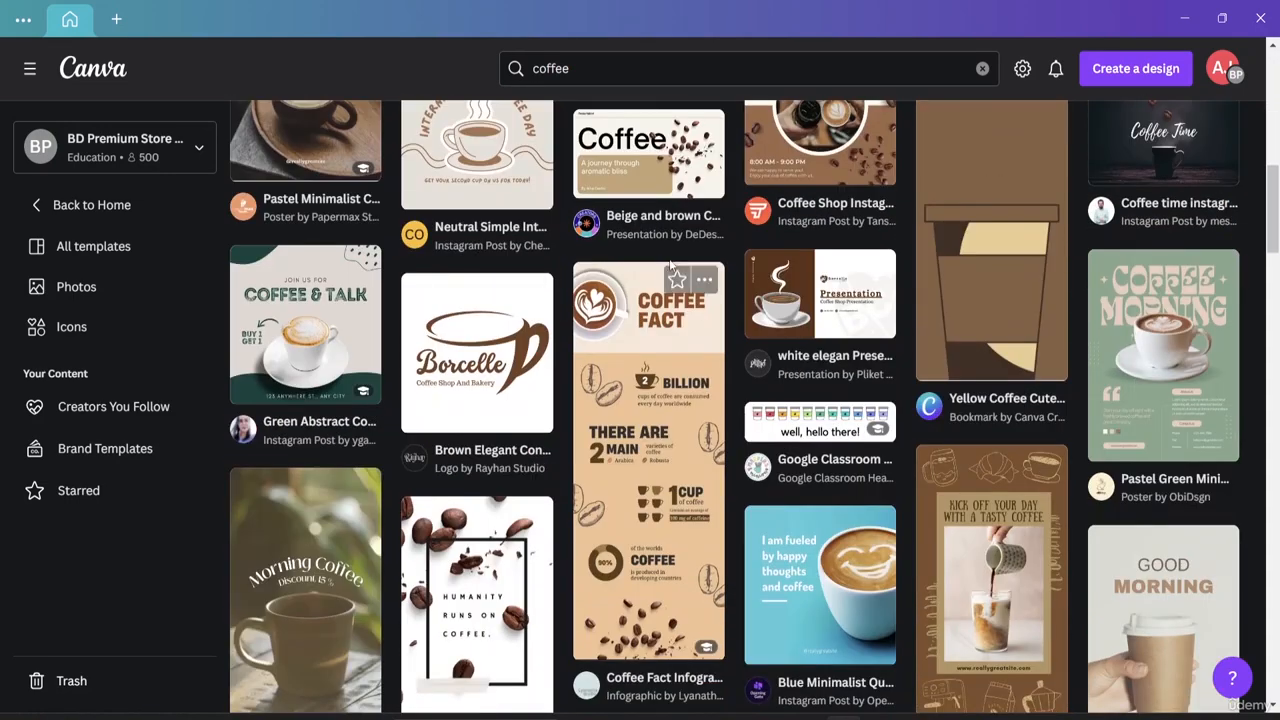
{"action": "scroll", "coordinate": [673, 314], "scroll_direction": "down", "scroll_amount": 4}
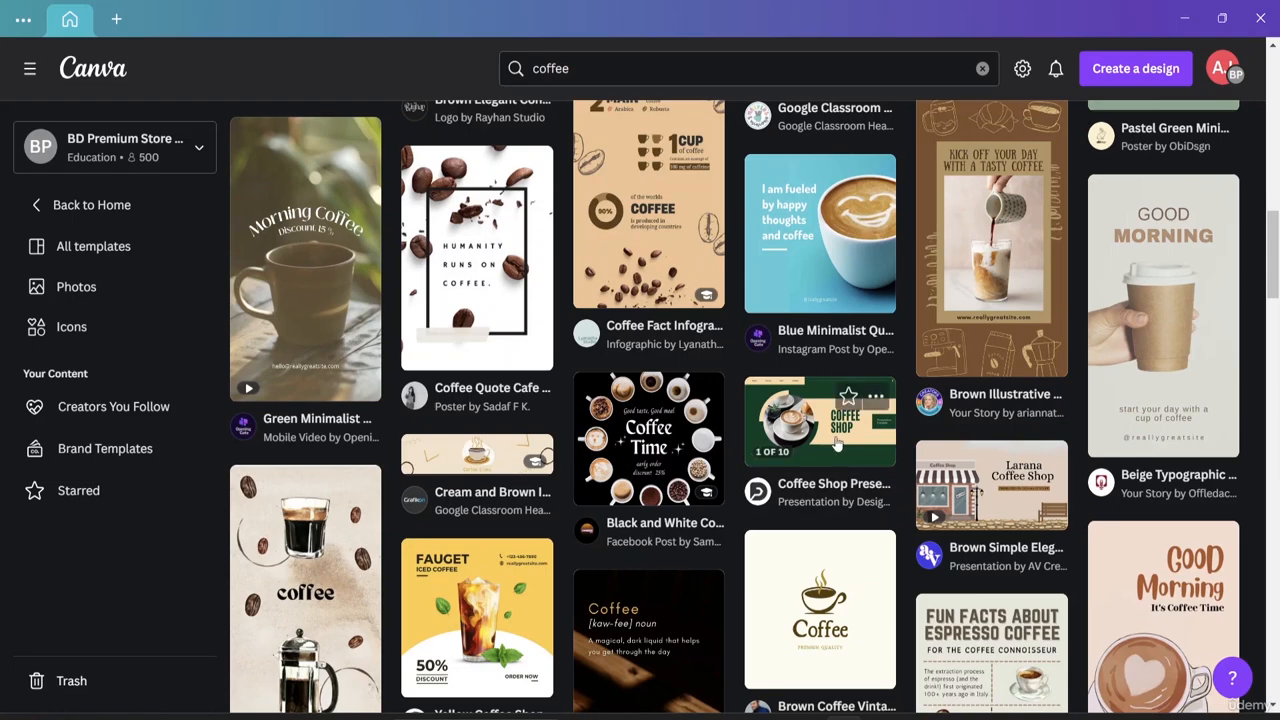
{"action": "scroll", "coordinate": [841, 466], "scroll_direction": "down", "scroll_amount": 5}
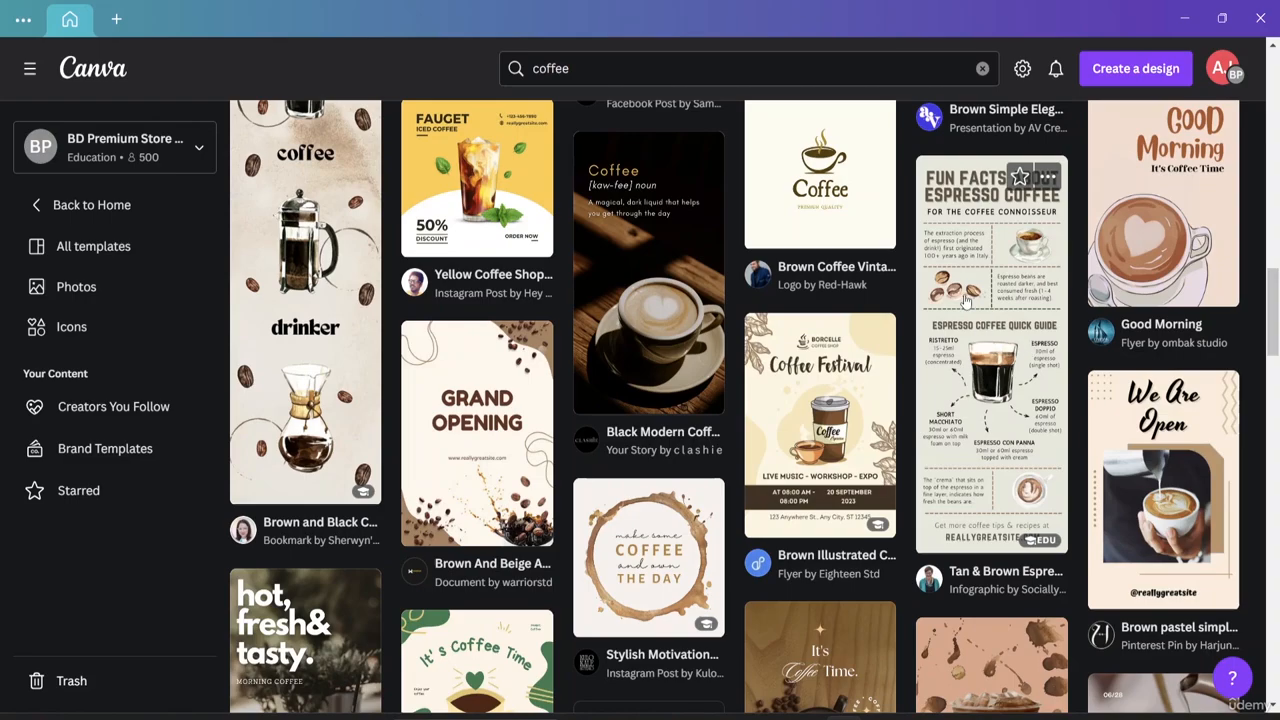
{"action": "scroll", "coordinate": [990, 447], "scroll_direction": "down", "scroll_amount": 3}
{"action": "scroll", "coordinate": [990, 447], "scroll_direction": "down", "scroll_amount": 4}
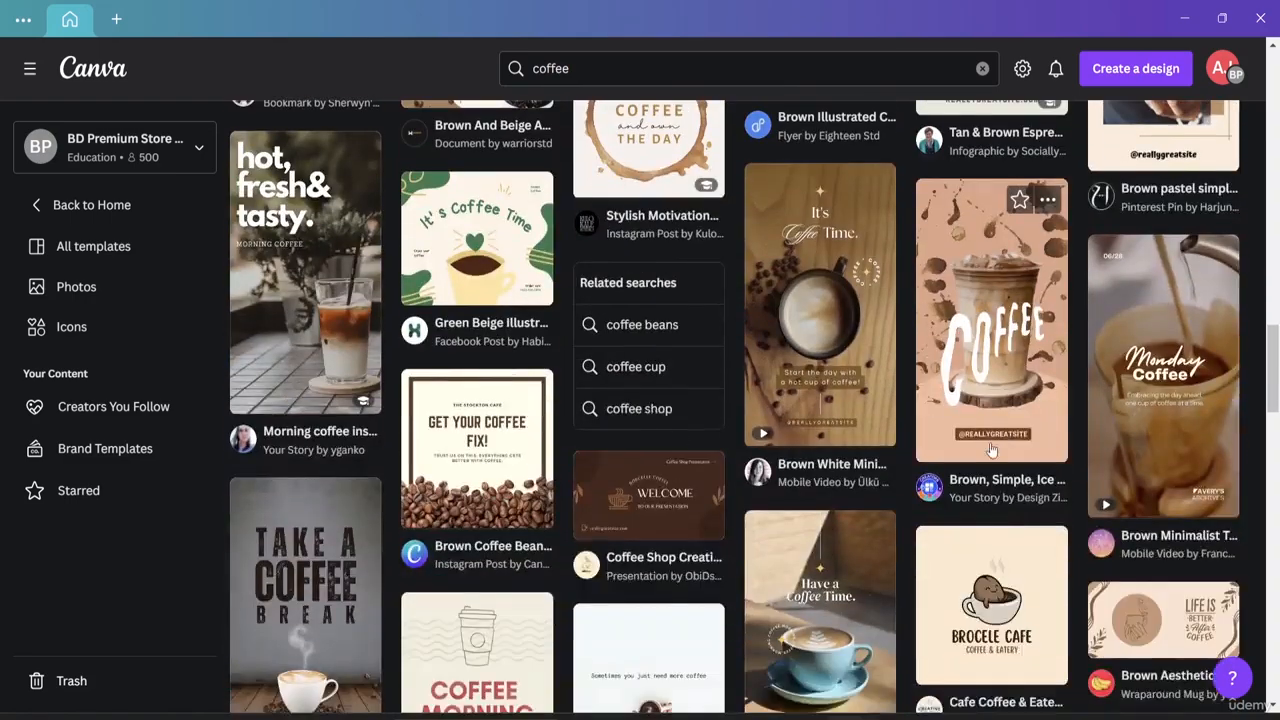
{"action": "scroll", "coordinate": [985, 450], "scroll_direction": "up", "scroll_amount": 6}
{"action": "scroll", "coordinate": [985, 450], "scroll_direction": "up", "scroll_amount": 10}
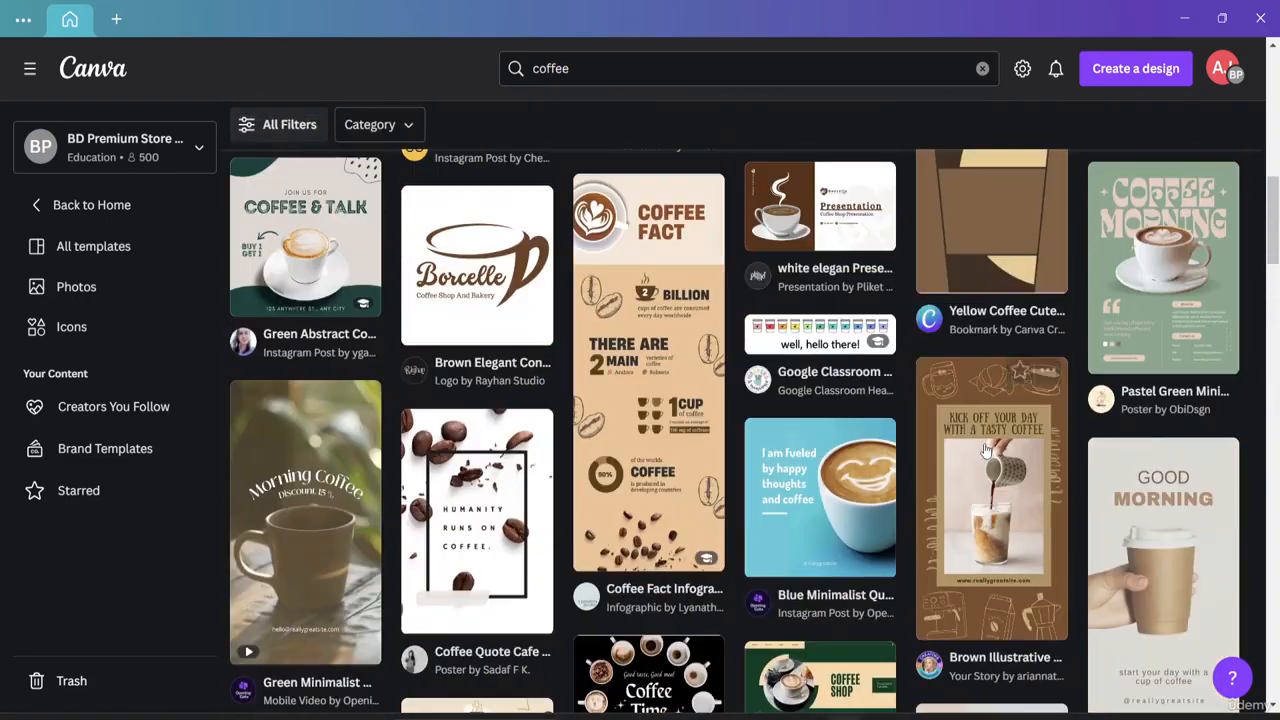
{"action": "scroll", "coordinate": [984, 452], "scroll_direction": "up", "scroll_amount": 5}
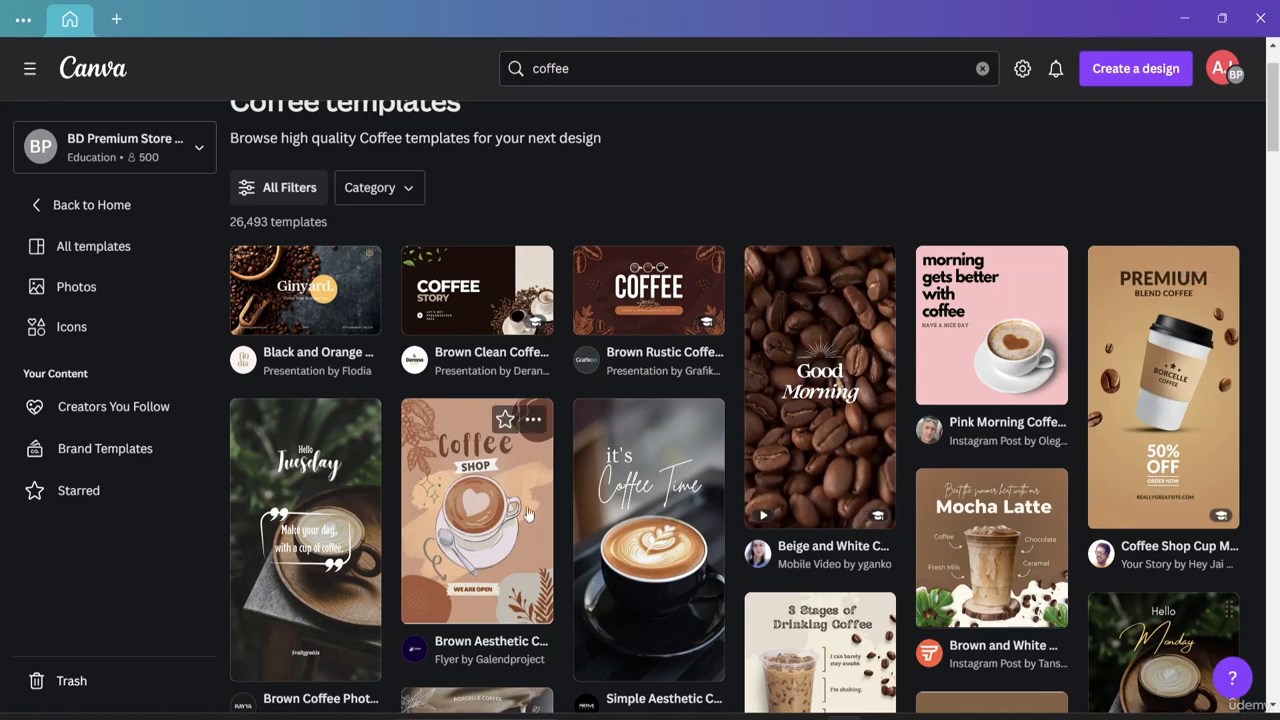
{"action": "scroll", "coordinate": [378, 431], "scroll_direction": "up", "scroll_amount": 1}
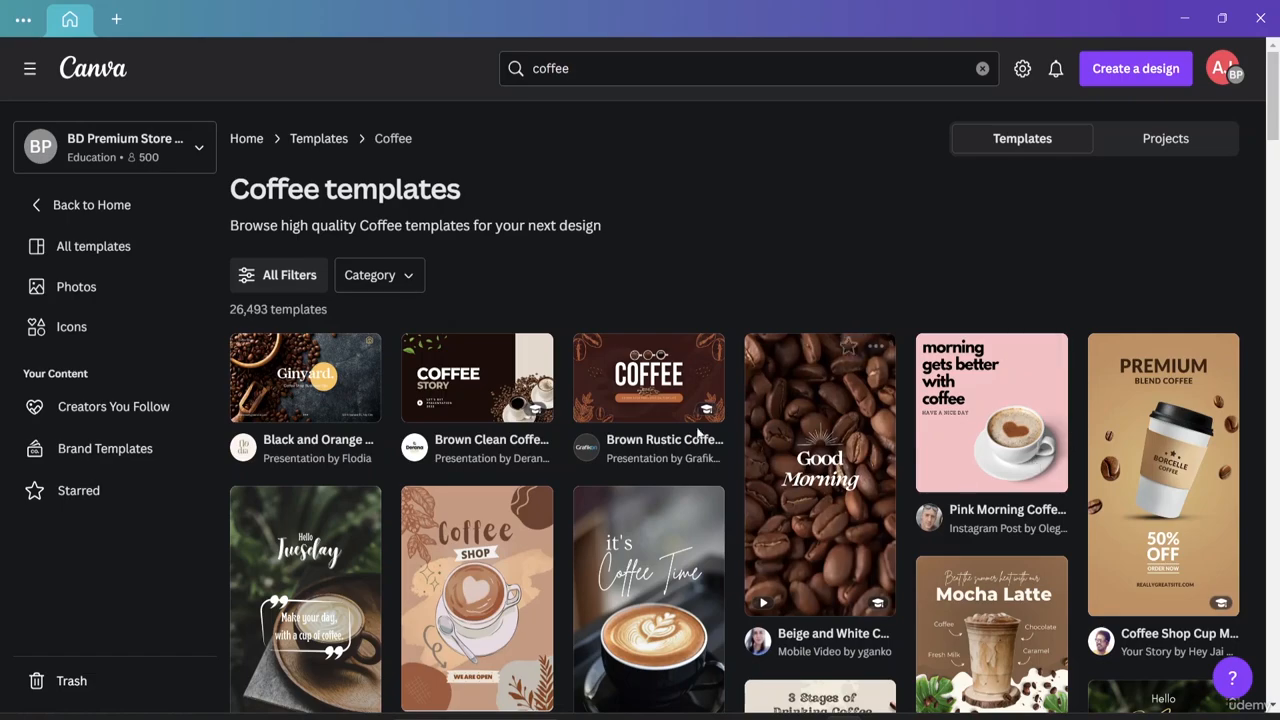
{"action": "scroll", "coordinate": [477, 427], "scroll_direction": "down", "scroll_amount": 4}
{"action": "scroll", "coordinate": [477, 427], "scroll_direction": "down", "scroll_amount": 8}
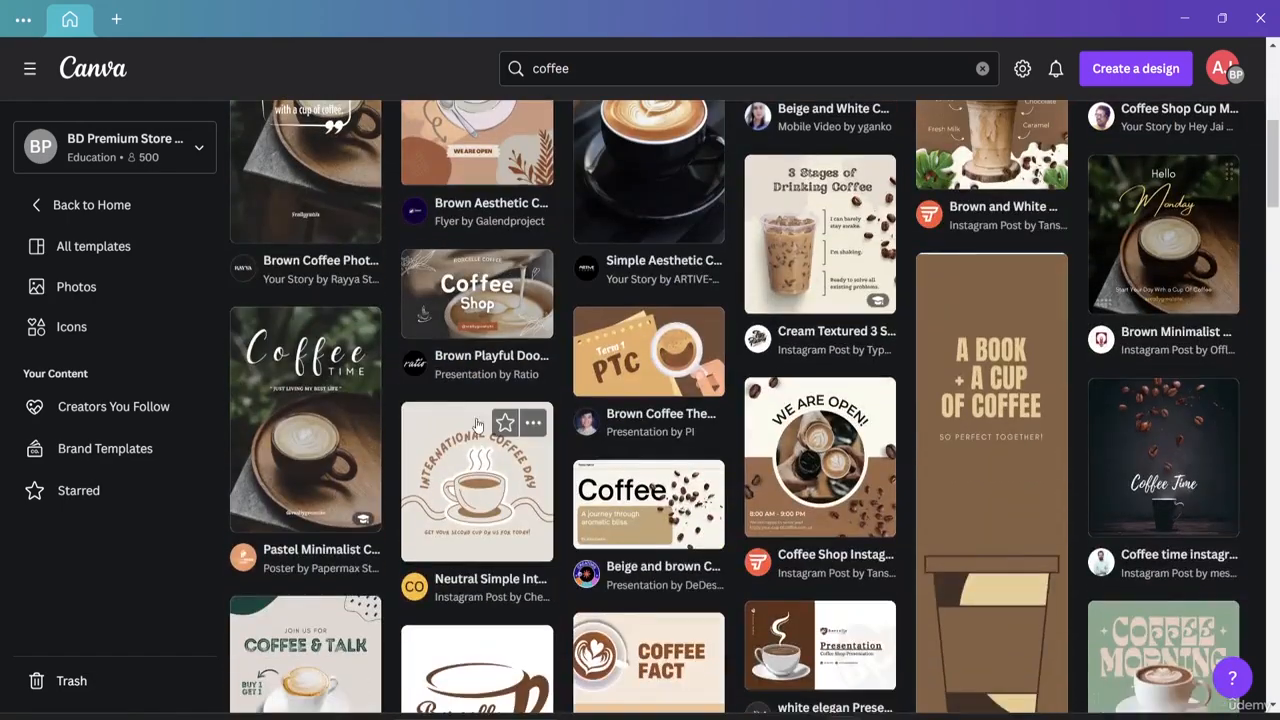
{"action": "scroll", "coordinate": [491, 365], "scroll_direction": "up", "scroll_amount": 3}
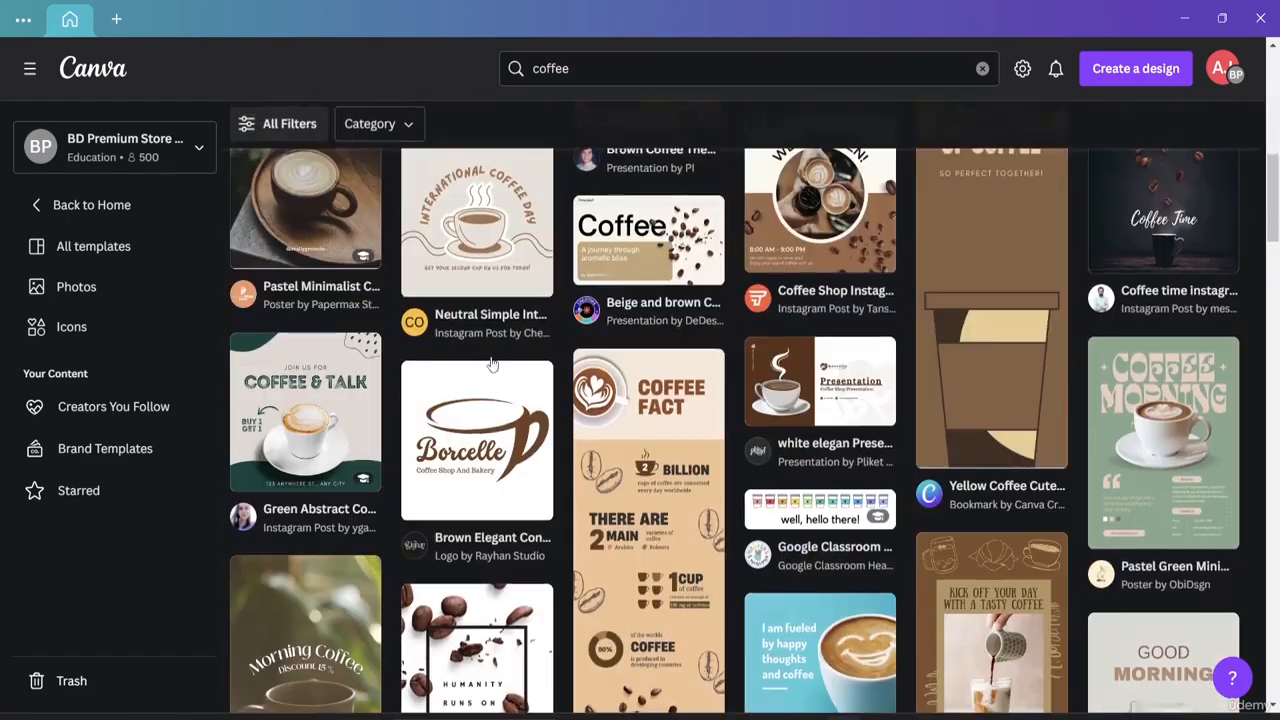
Replace the template search term with "restaurant" and look through the matching designs.
{"action": "left_click", "coordinate": [594, 77]}
{"action": "key", "text": "BackSpace"}
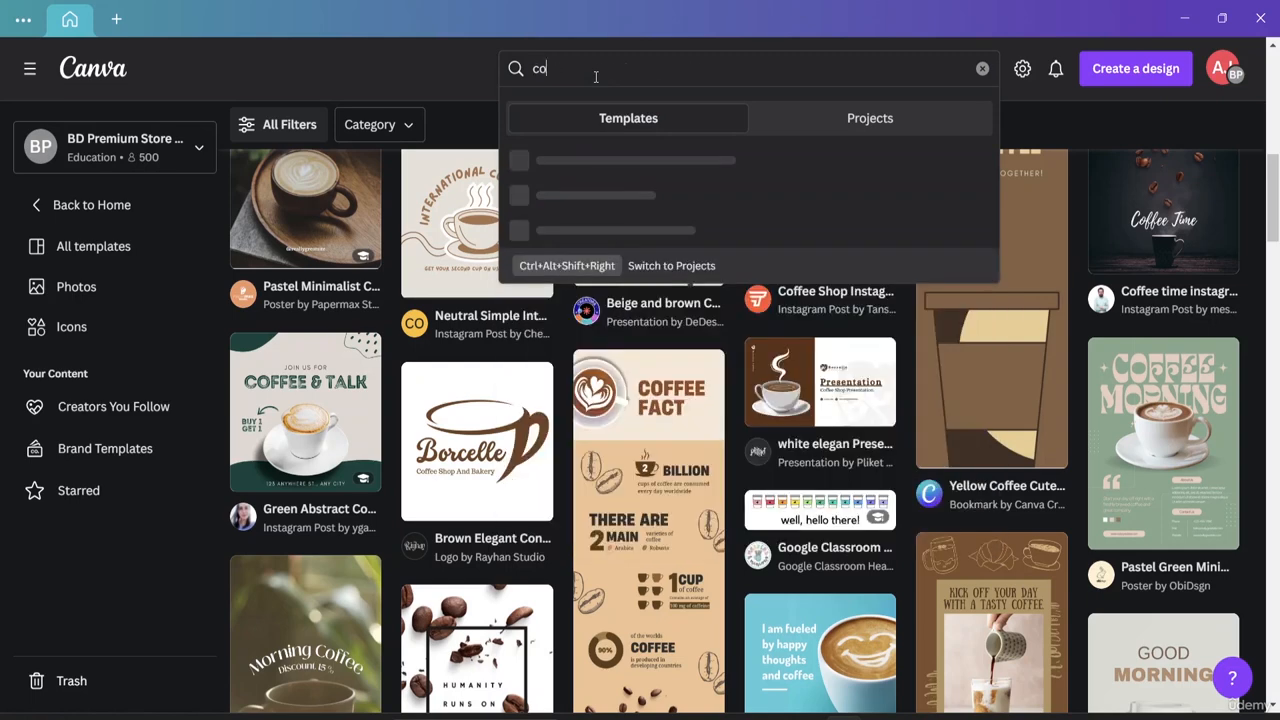
{"action": "key", "text": "BackSpace"}
{"action": "key", "text": "BackSpace"}
{"action": "type", "text": "RE"}
{"action": "key", "text": "BackSpace"}
{"action": "type", "text": "esta"}
{"action": "key", "text": "Return"}
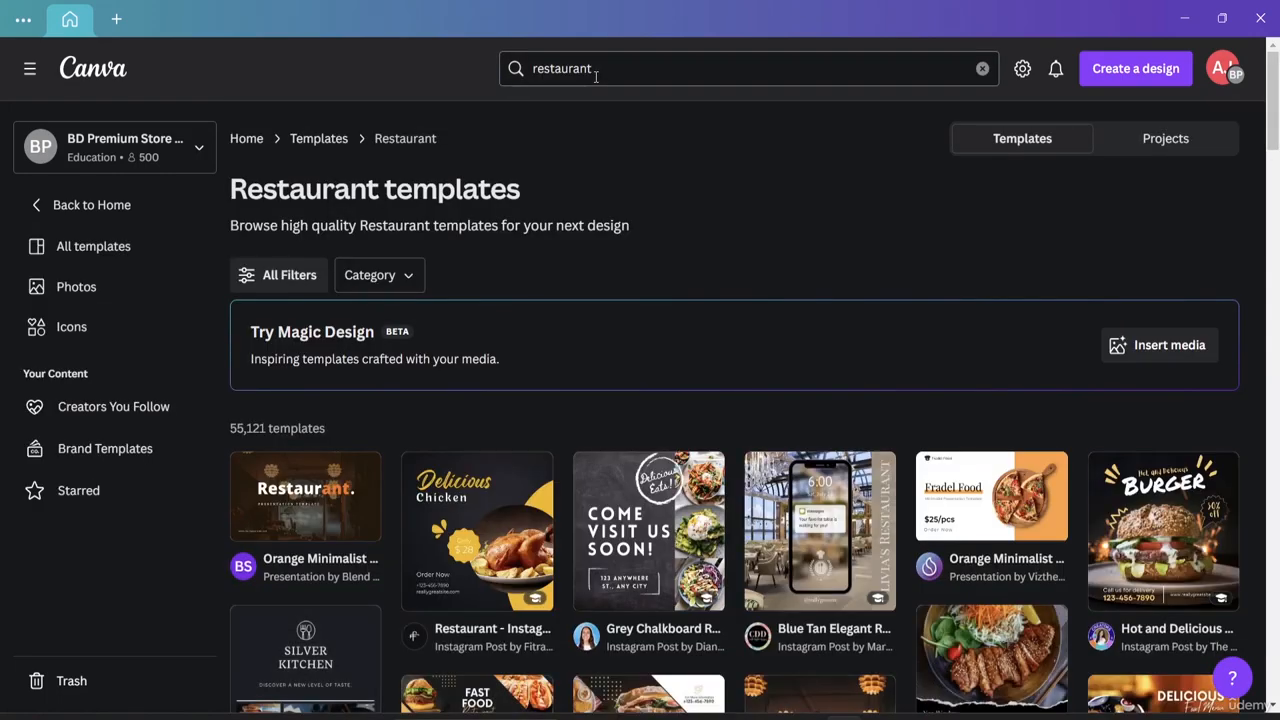
{"action": "scroll", "coordinate": [651, 408], "scroll_direction": "down", "scroll_amount": 3}
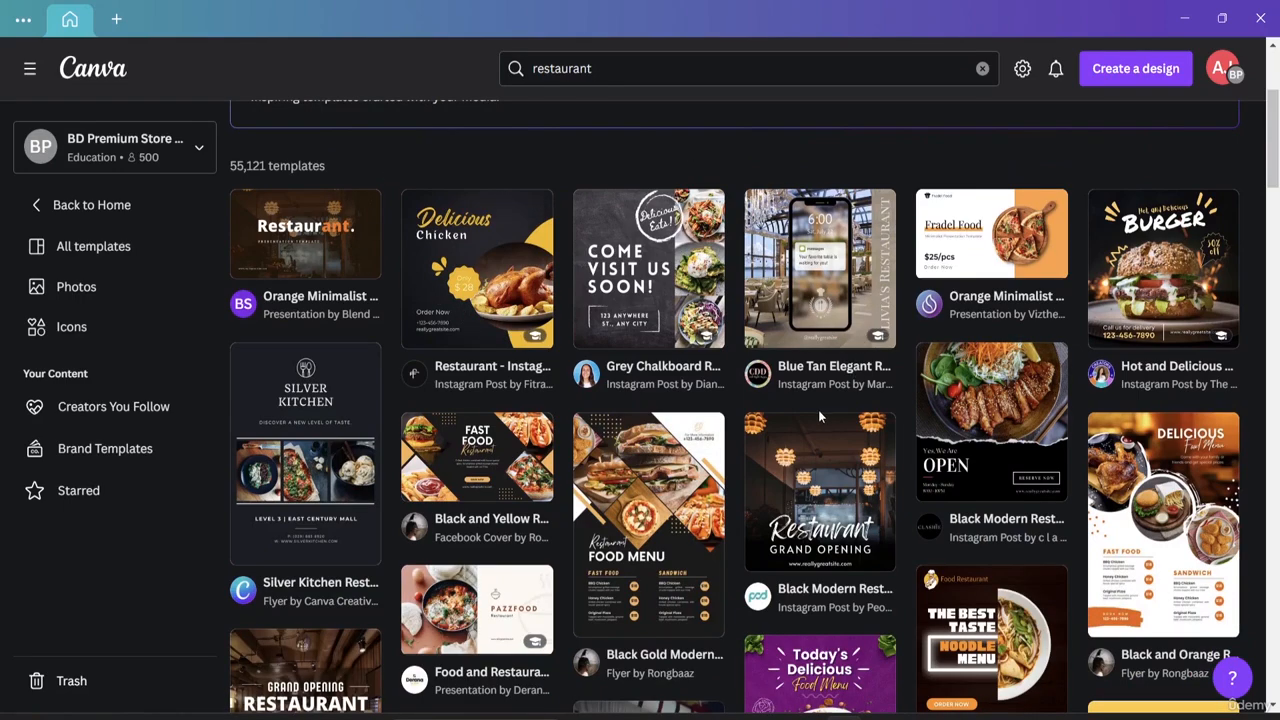
{"action": "scroll", "coordinate": [562, 352], "scroll_direction": "down", "scroll_amount": 5}
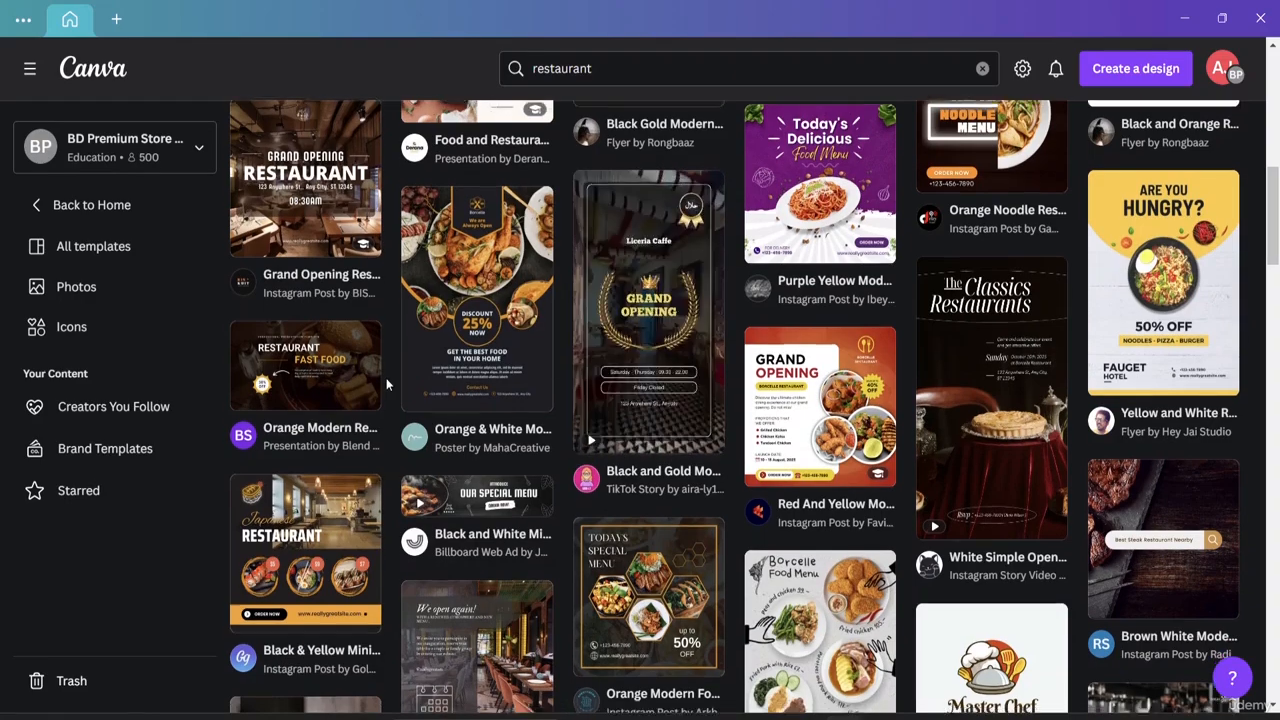
{"action": "scroll", "coordinate": [387, 377], "scroll_direction": "up", "scroll_amount": 5}
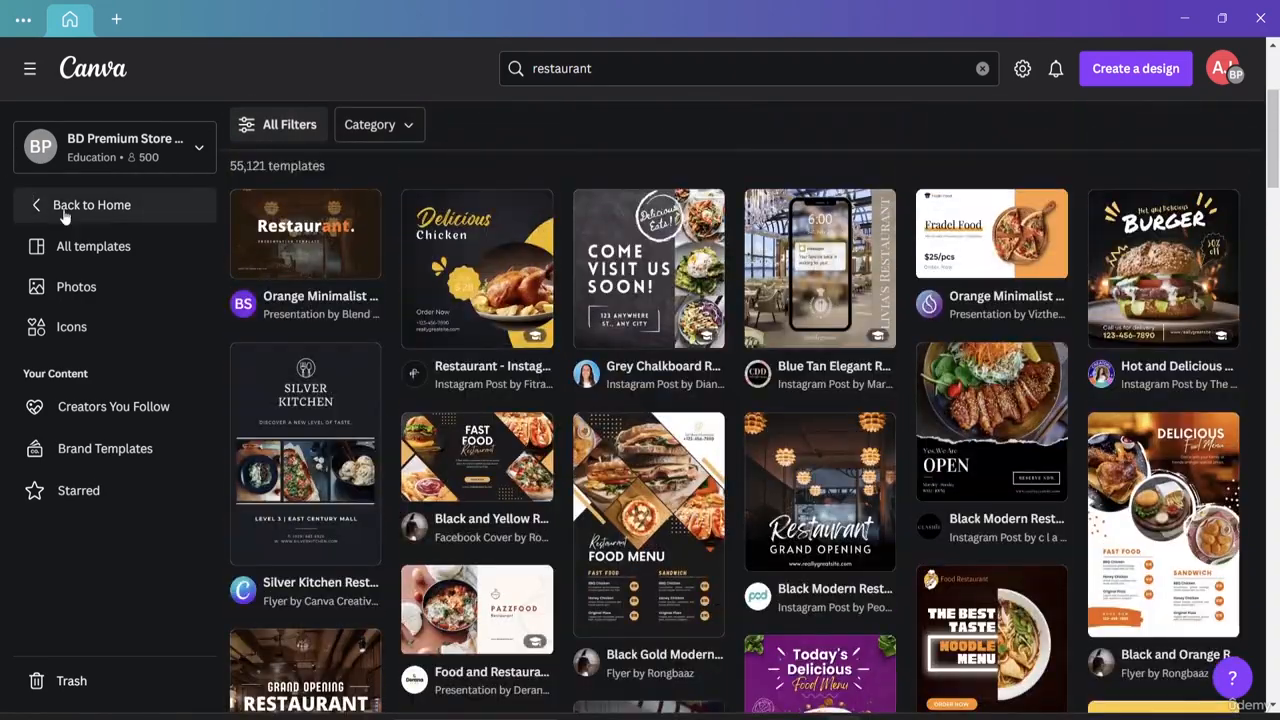
Return to Home, search the new design types for "instagram post" and create a blank Instagram Post (Portrait) of 1080 × 1350 px.
{"action": "left_click", "coordinate": [65, 216]}
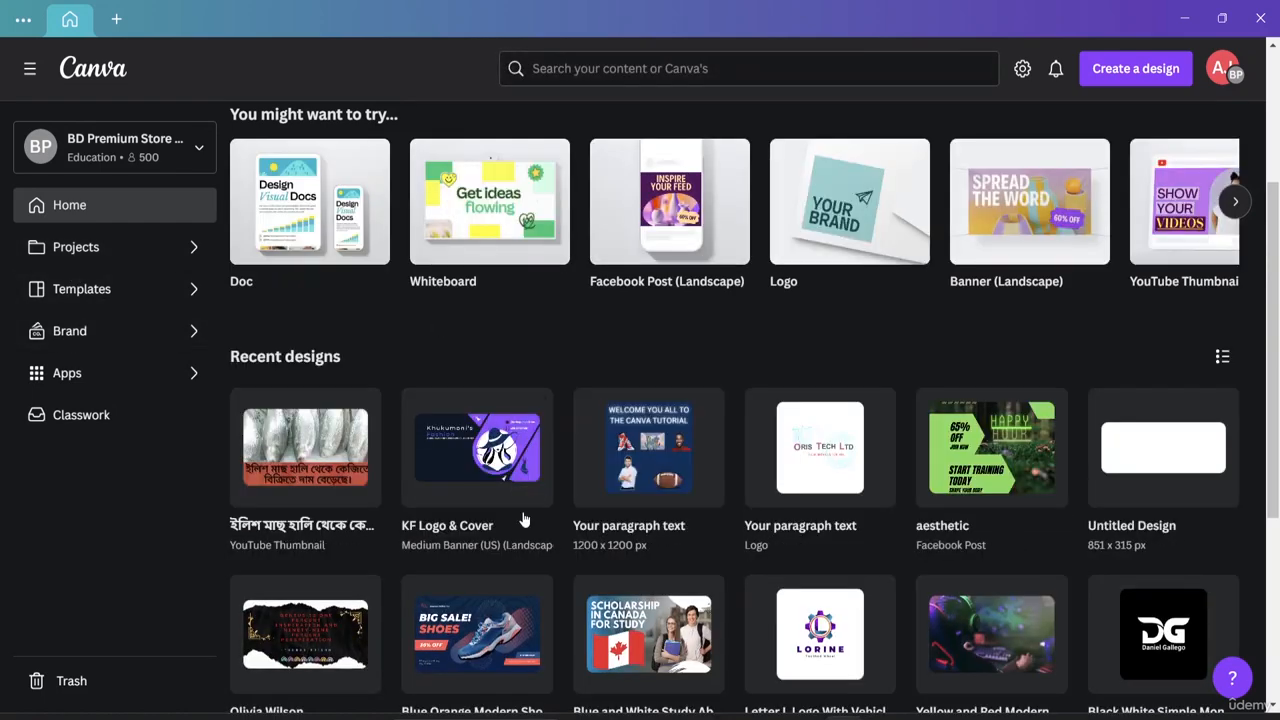
{"action": "scroll", "coordinate": [899, 606], "scroll_direction": "up", "scroll_amount": 3}
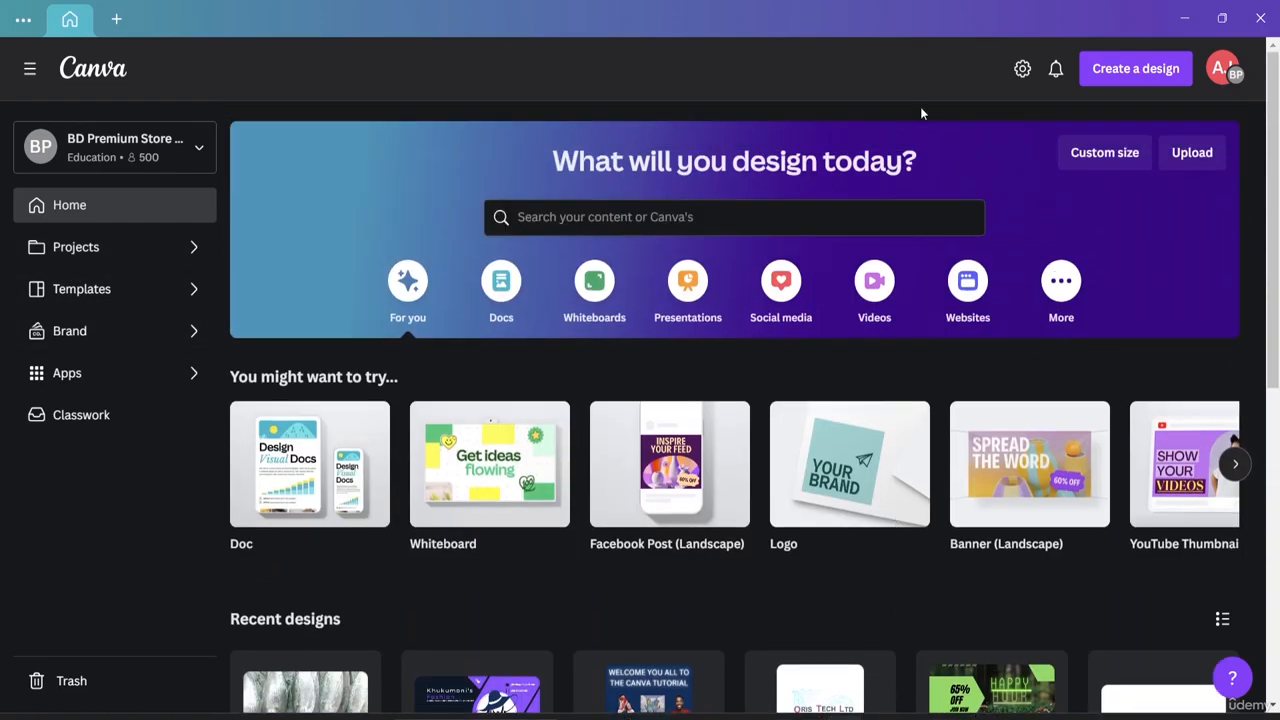
{"action": "left_click", "coordinate": [1114, 79]}
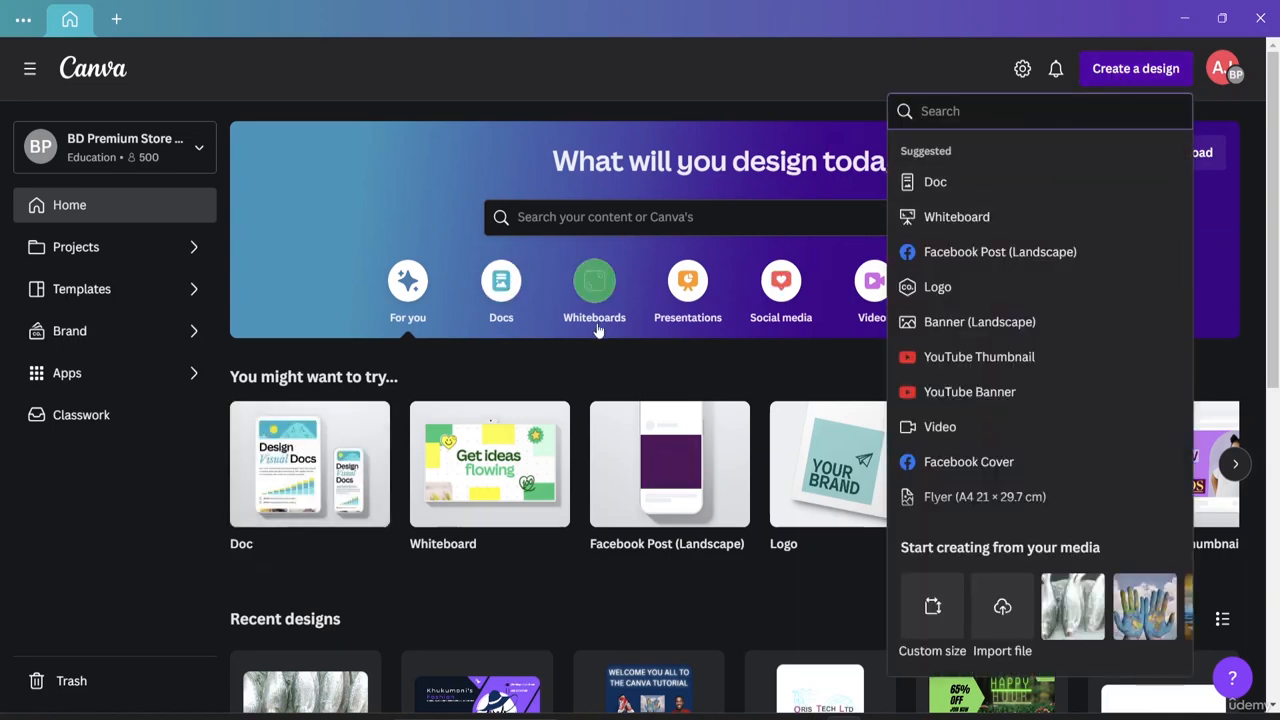
{"action": "type", "text": "i"}
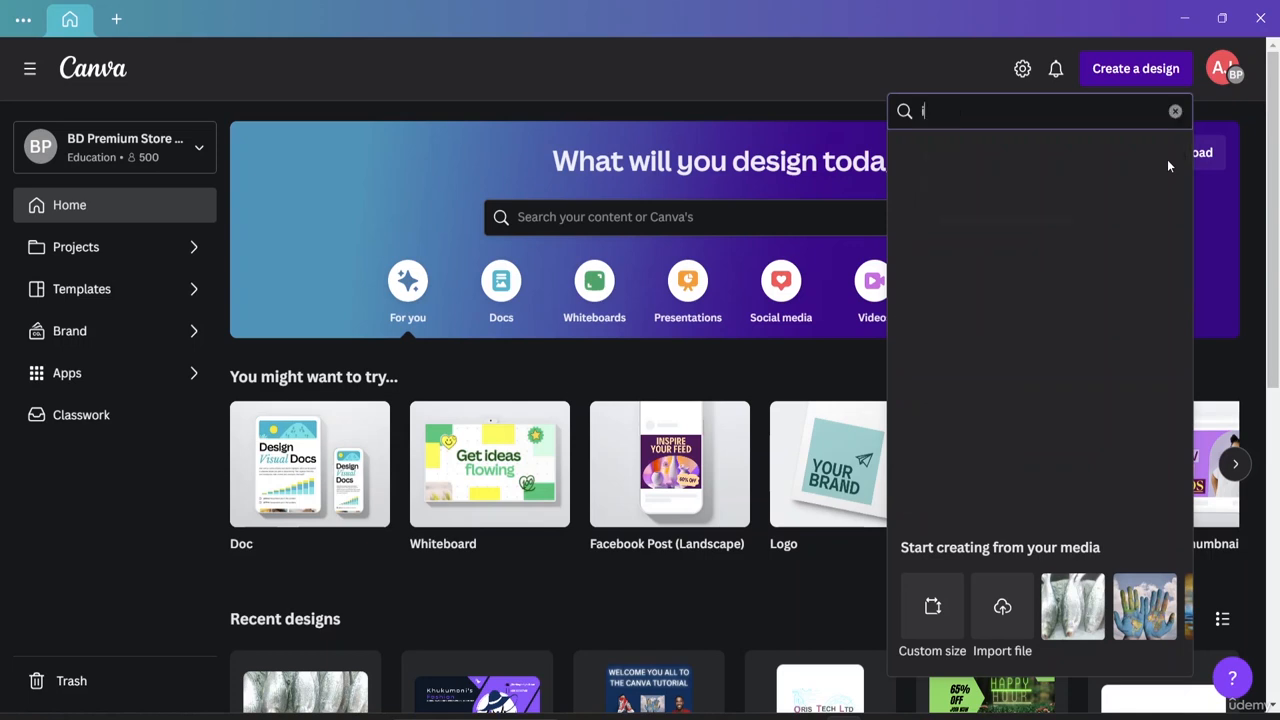
{"action": "type", "text": "nstag"}
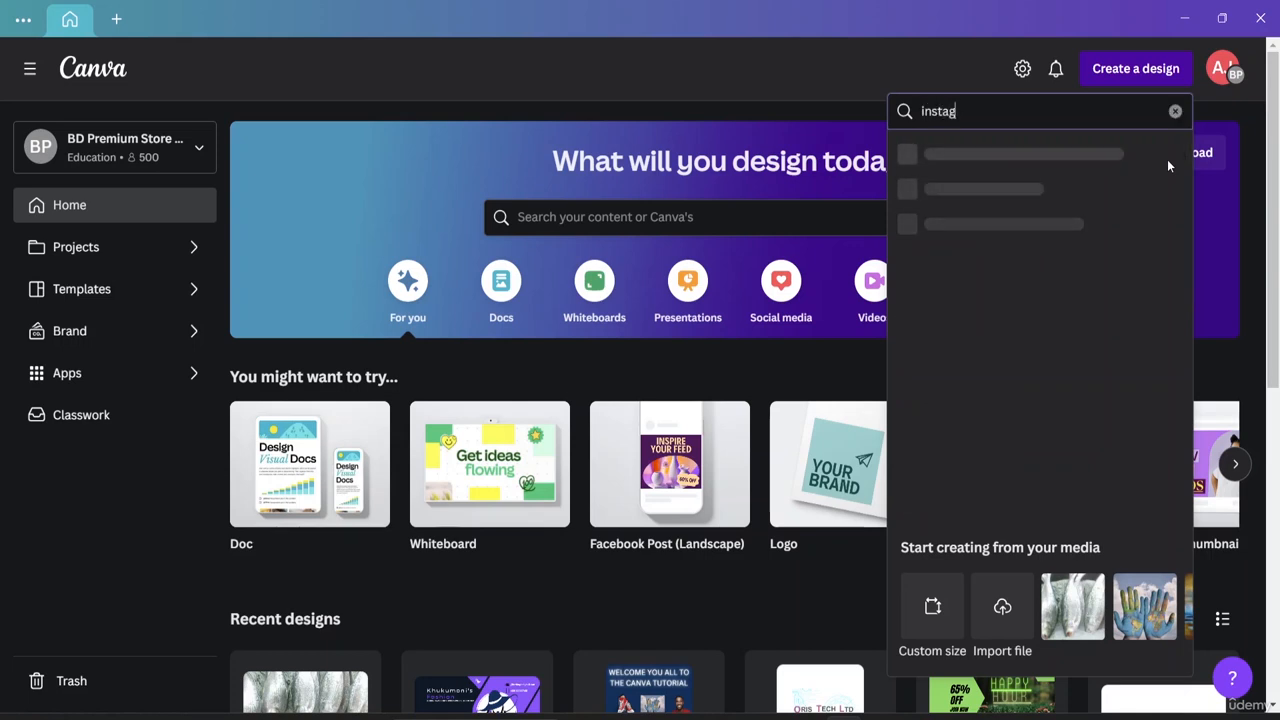
{"action": "type", "text": "ram p"}
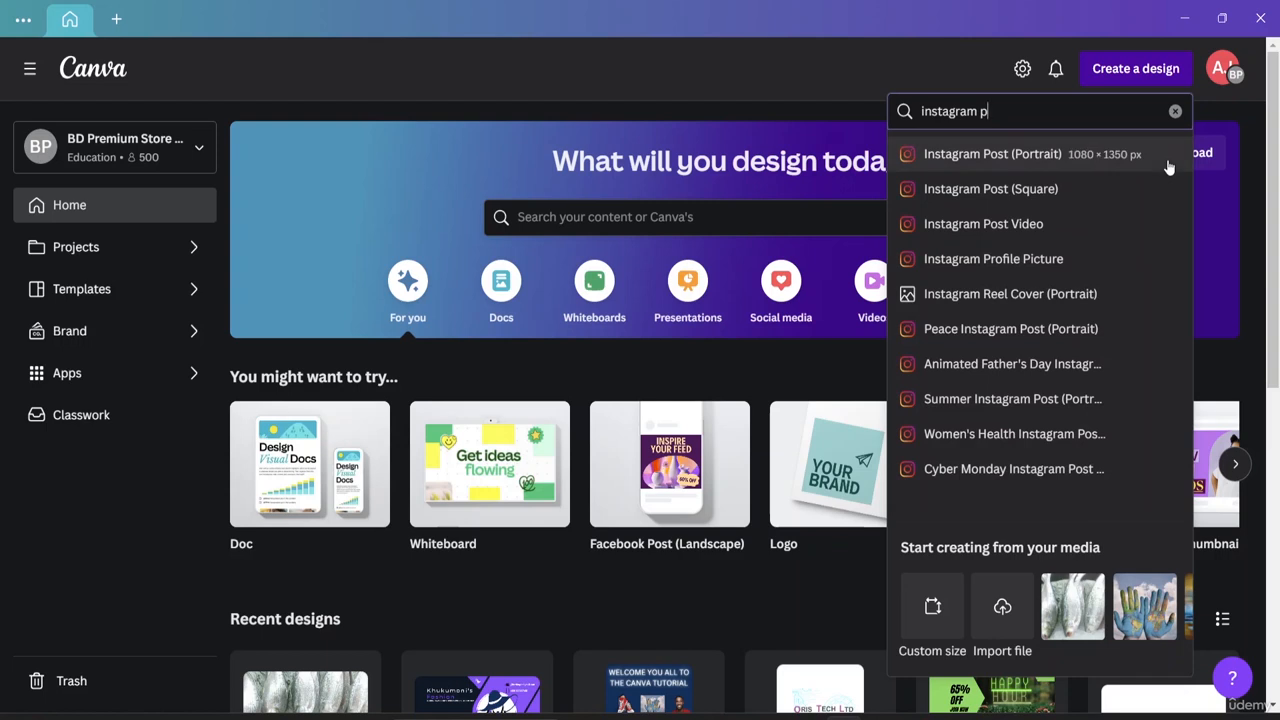
{"action": "type", "text": "ost"}
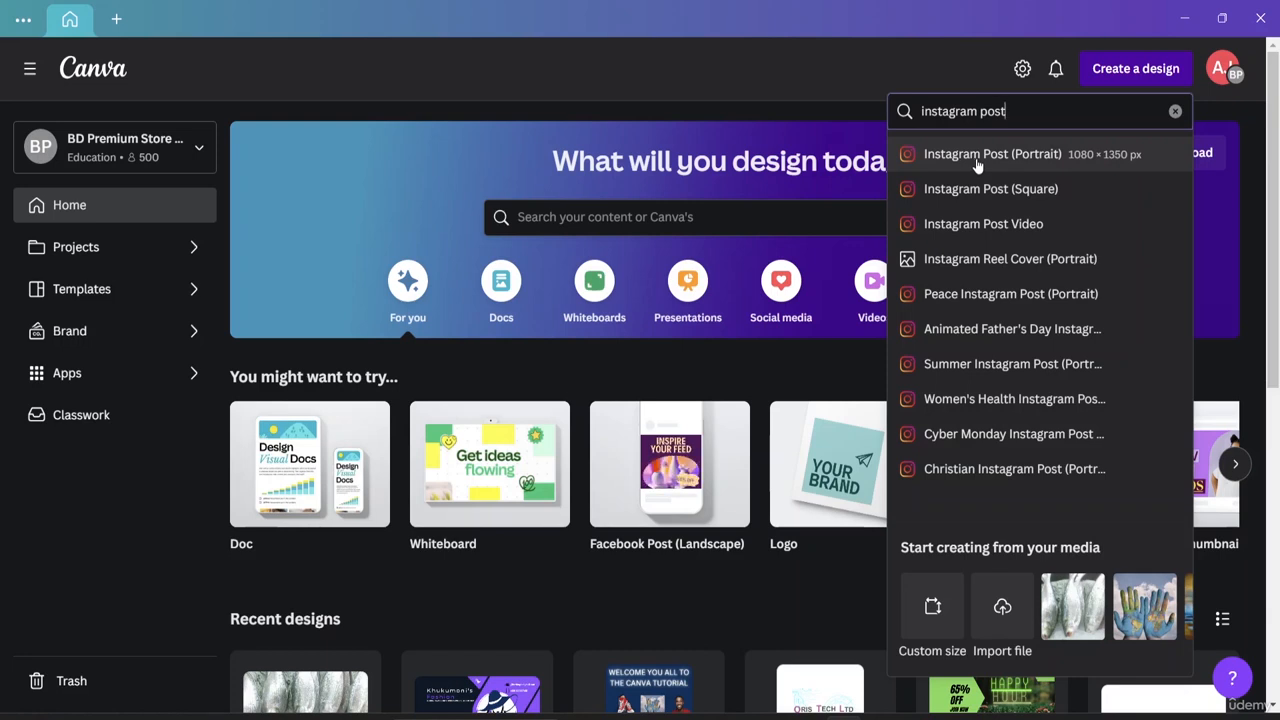
{"action": "left_click", "coordinate": [1091, 158]}
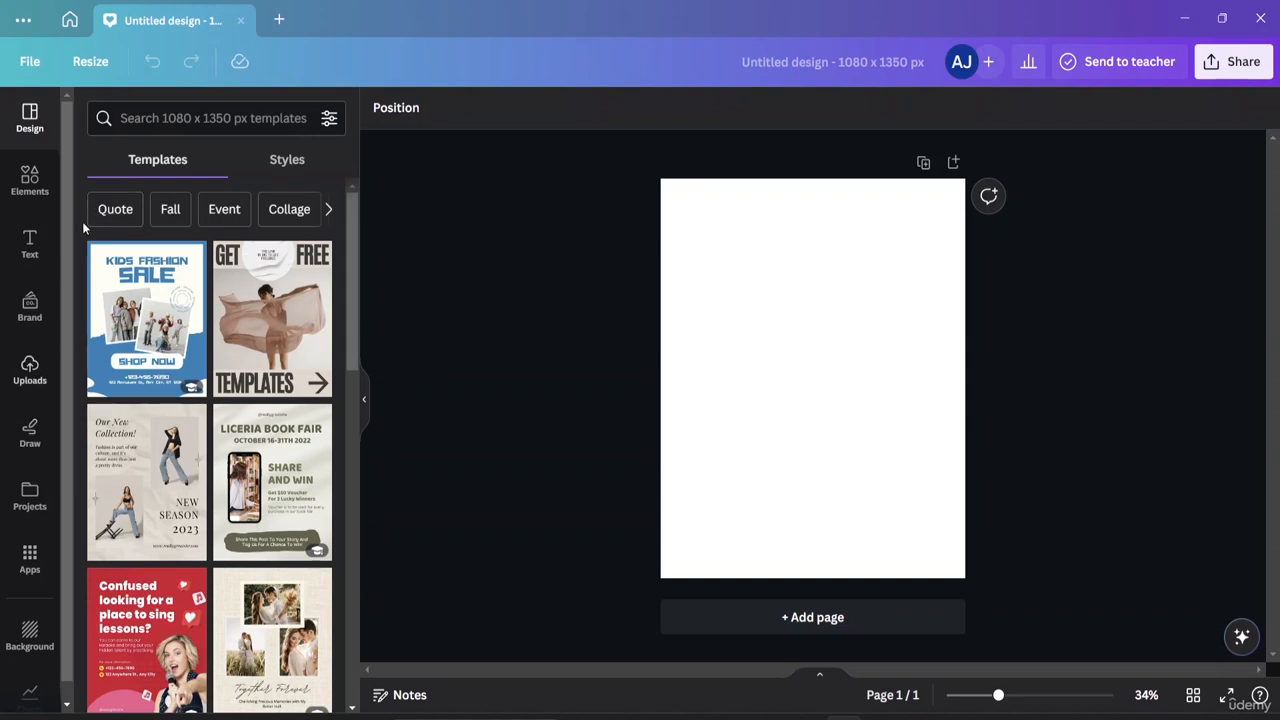
Look through the Styles collection, including its color palettes and font sets, and return to the design templates.
{"action": "left_click", "coordinate": [272, 165]}
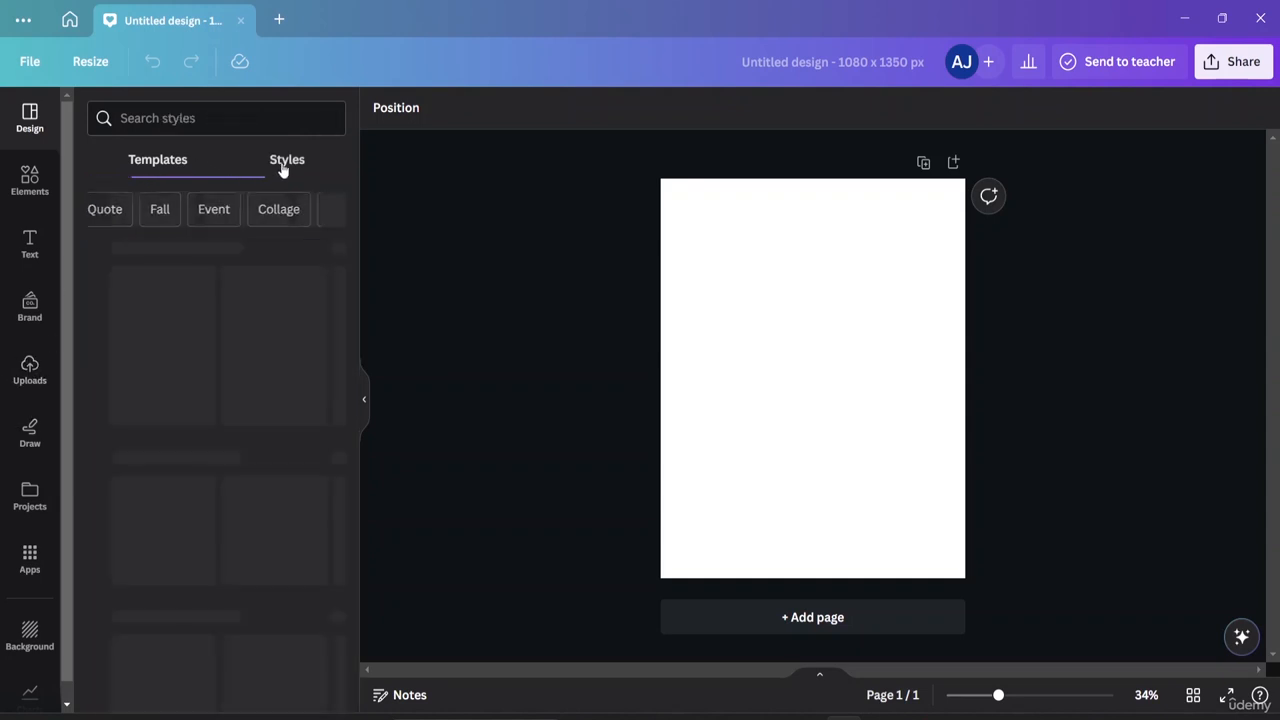
{"action": "scroll", "coordinate": [262, 555], "scroll_direction": "down", "scroll_amount": 5}
{"action": "scroll", "coordinate": [257, 533], "scroll_direction": "down", "scroll_amount": 1}
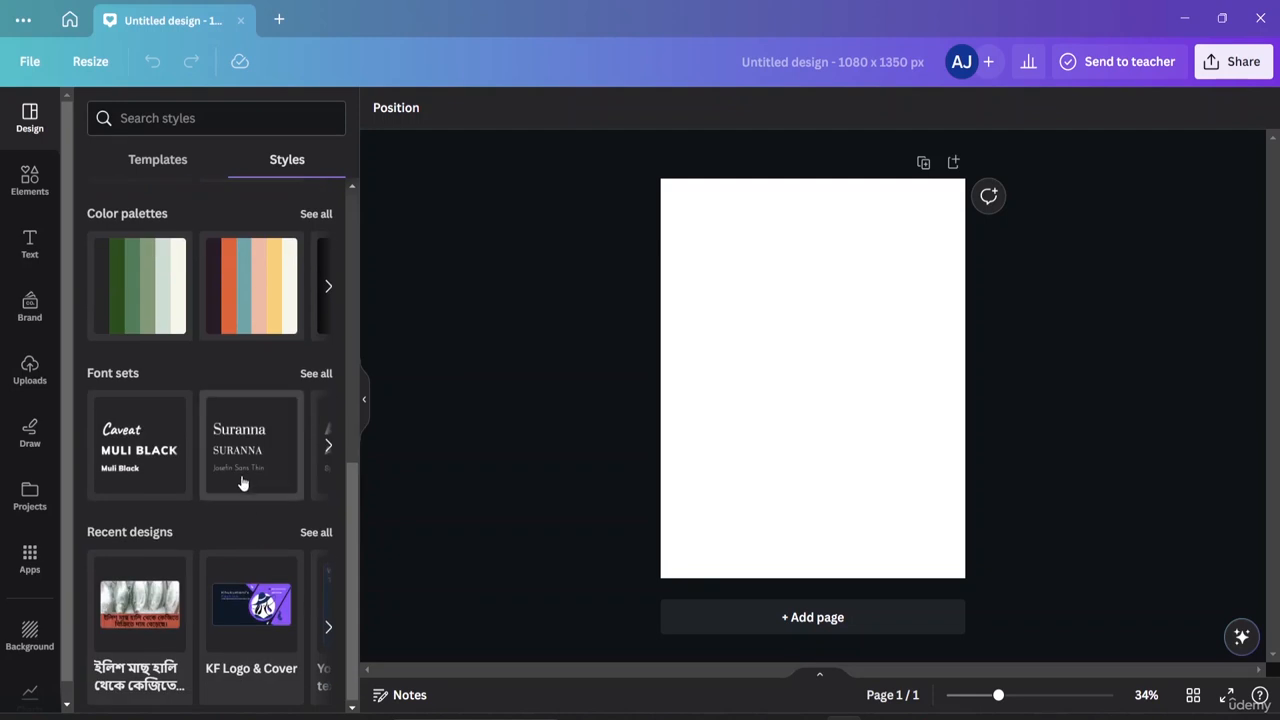
{"action": "scroll", "coordinate": [240, 484], "scroll_direction": "up", "scroll_amount": 6}
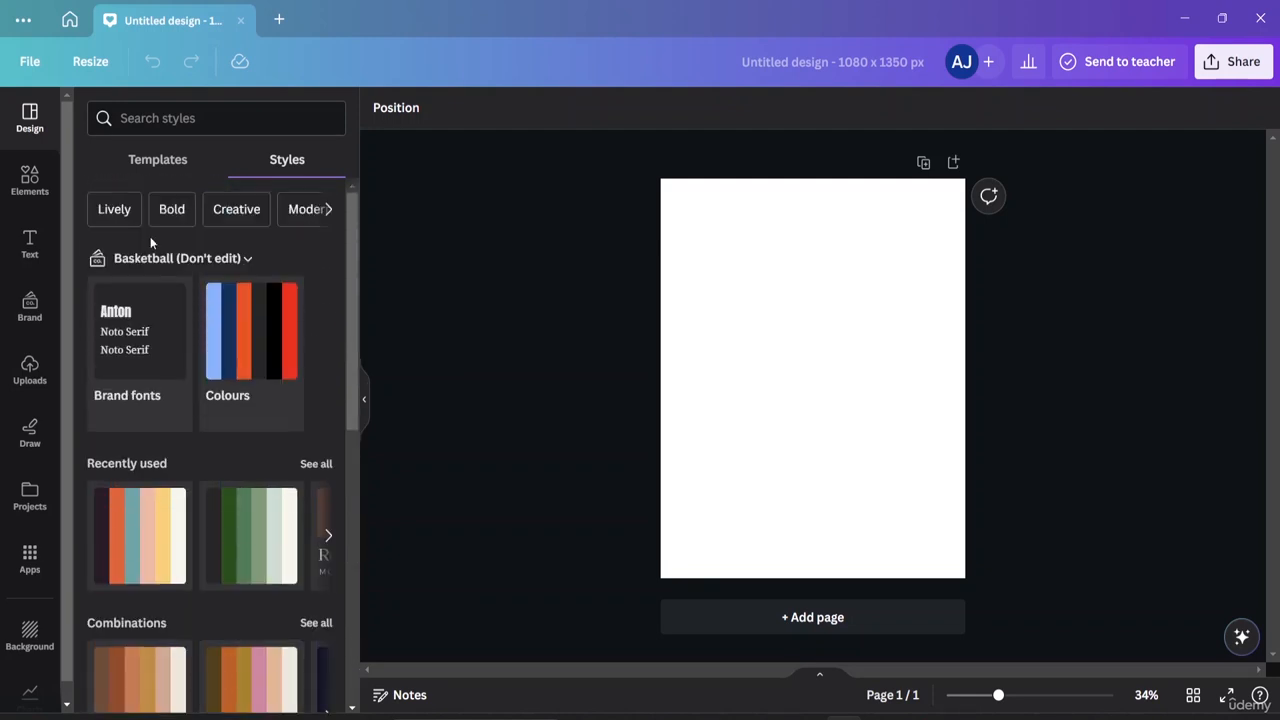
{"action": "left_click", "coordinate": [171, 164]}
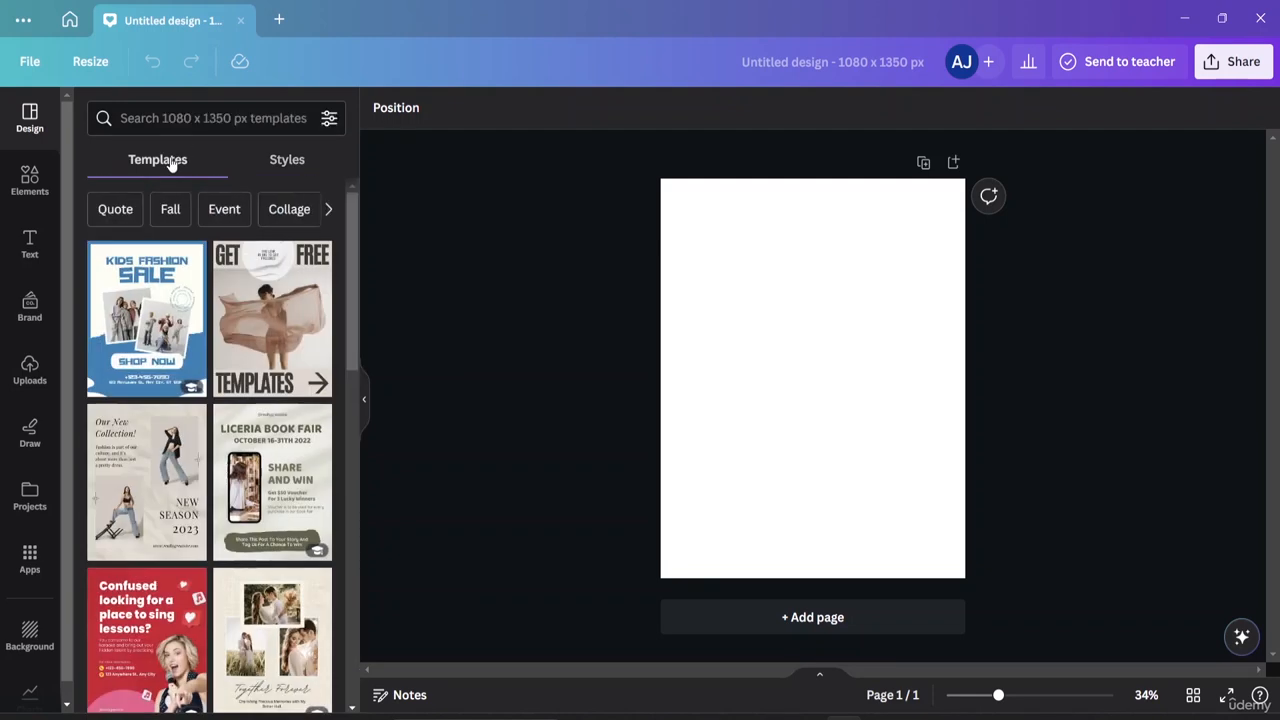
Open the full Photos collection of the elements library and search it for "coffee".
{"action": "left_click", "coordinate": [31, 183]}
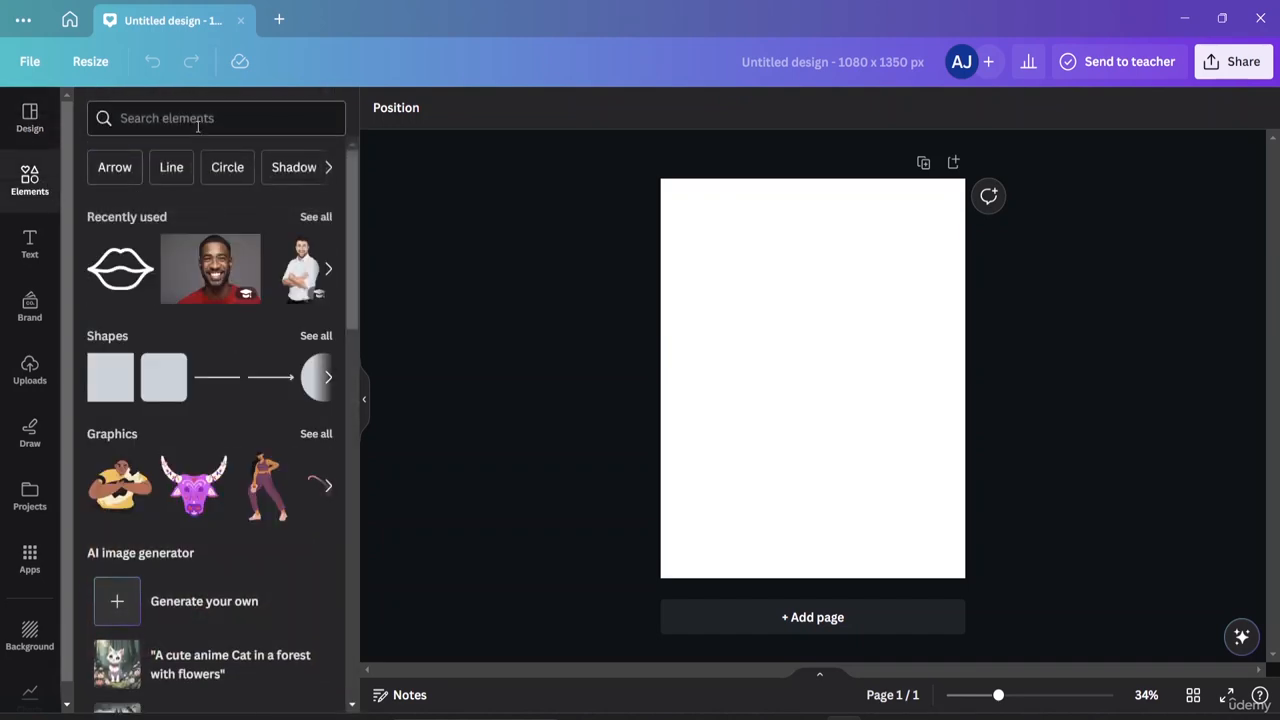
{"action": "scroll", "coordinate": [204, 512], "scroll_direction": "down", "scroll_amount": 5}
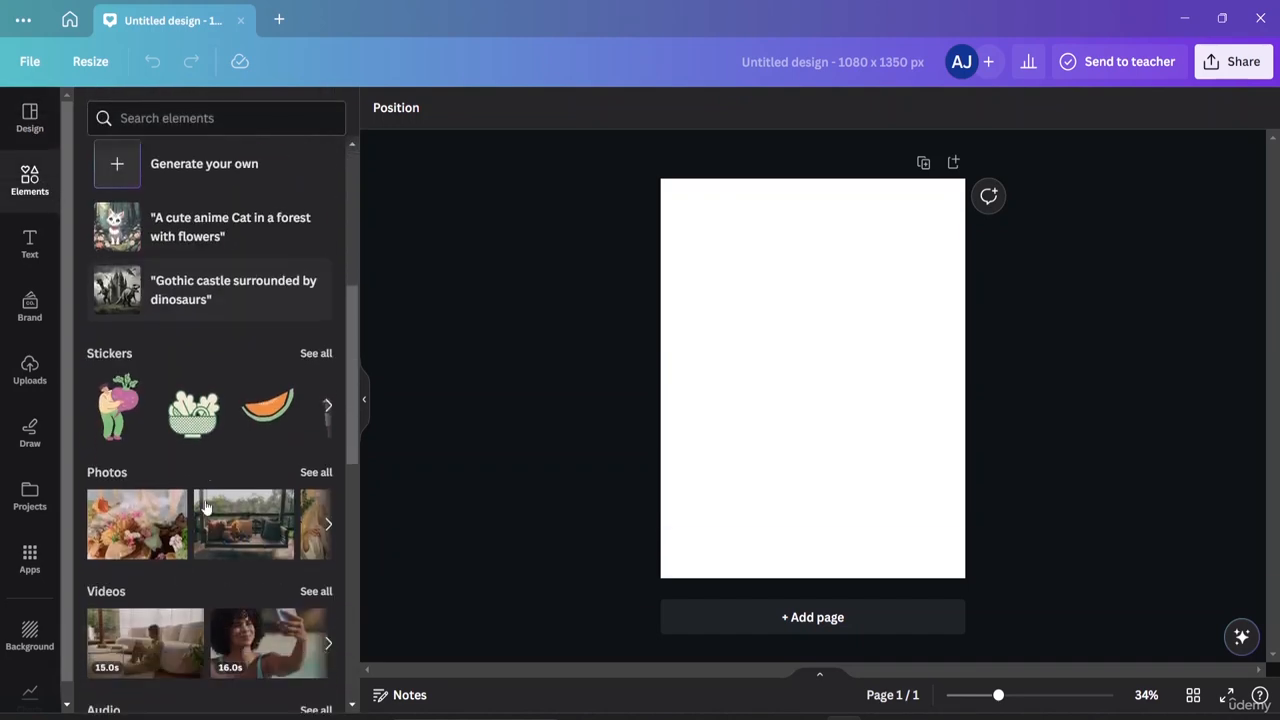
{"action": "left_click", "coordinate": [318, 472]}
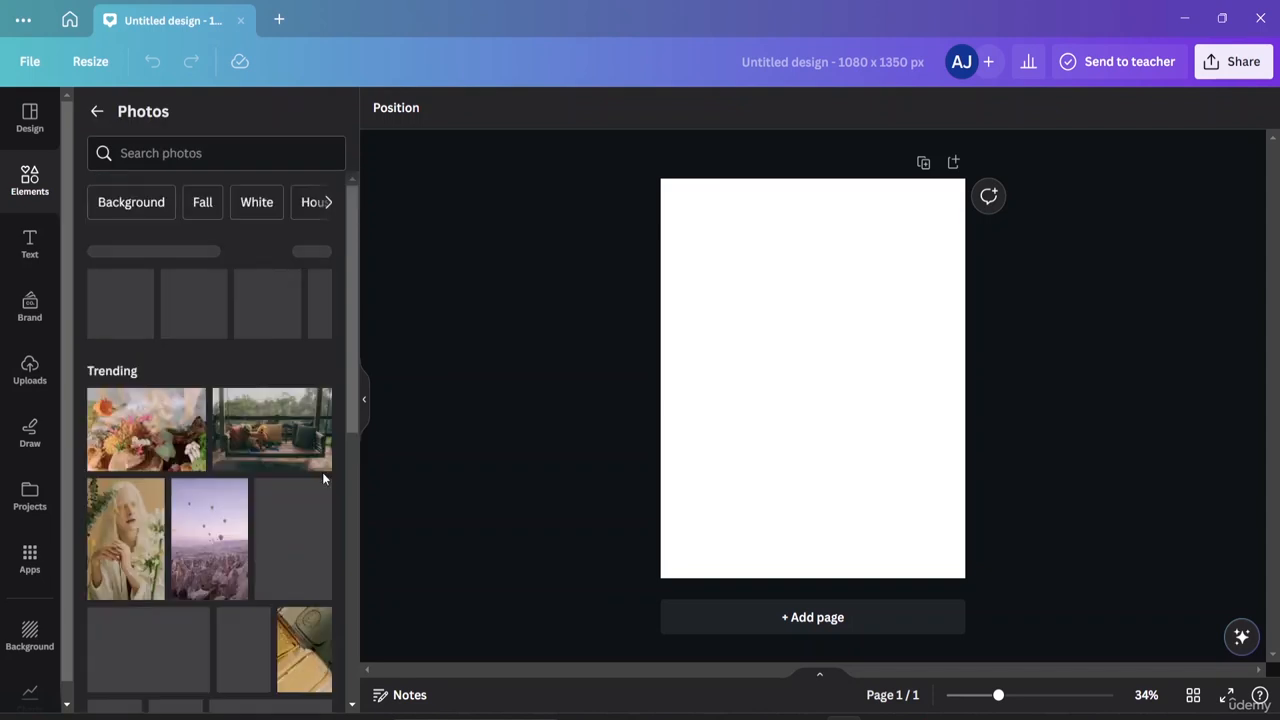
{"action": "left_click", "coordinate": [186, 151]}
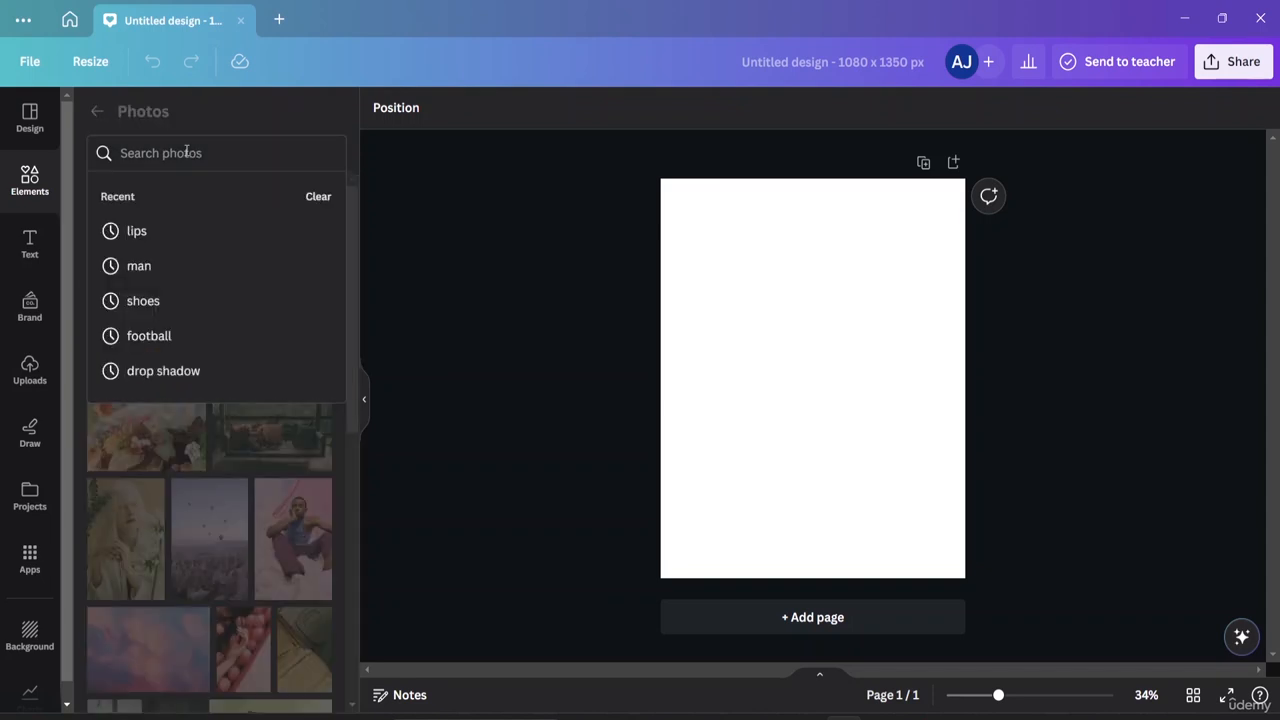
{"action": "type", "text": "co"}
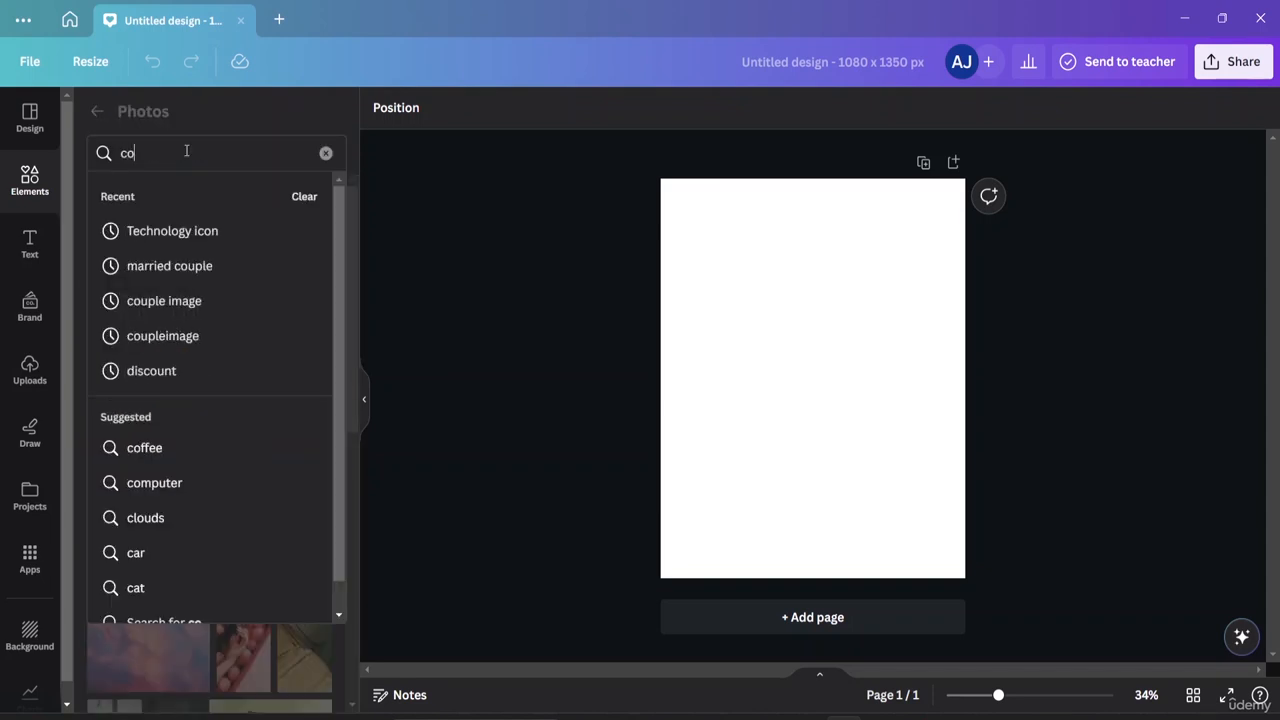
{"action": "type", "text": "ffee"}
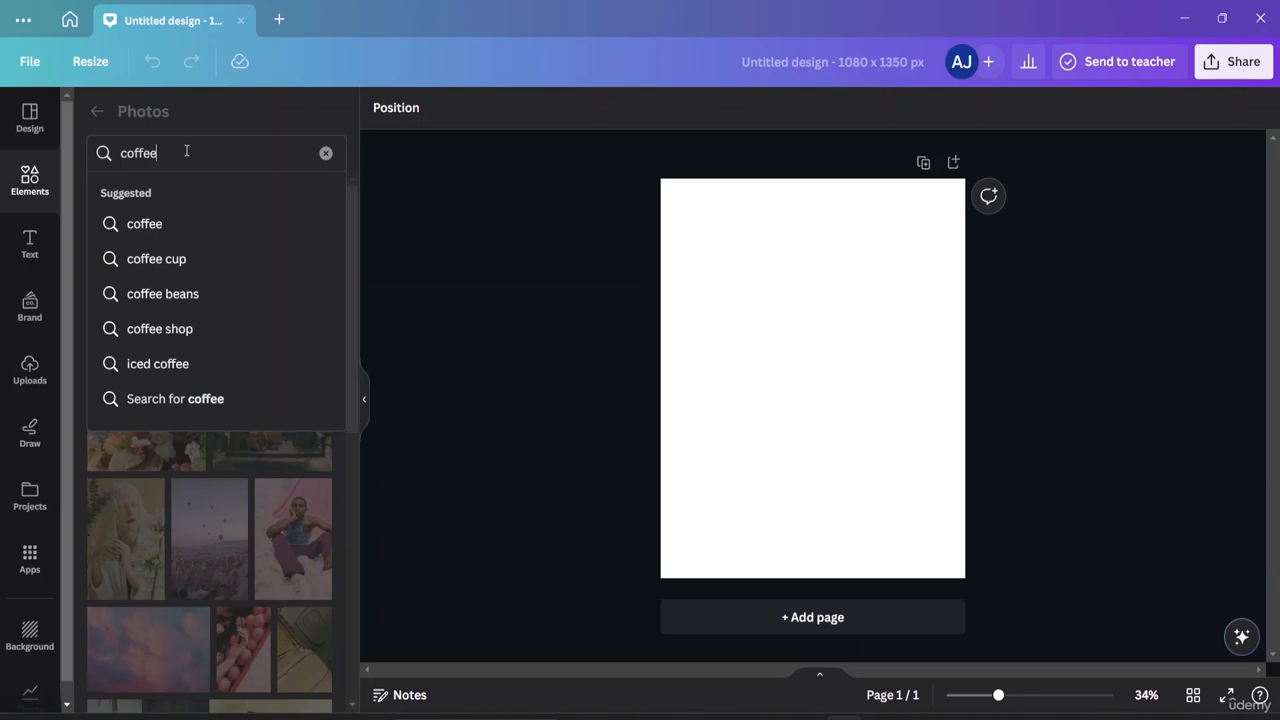
{"action": "key", "text": "Return"}
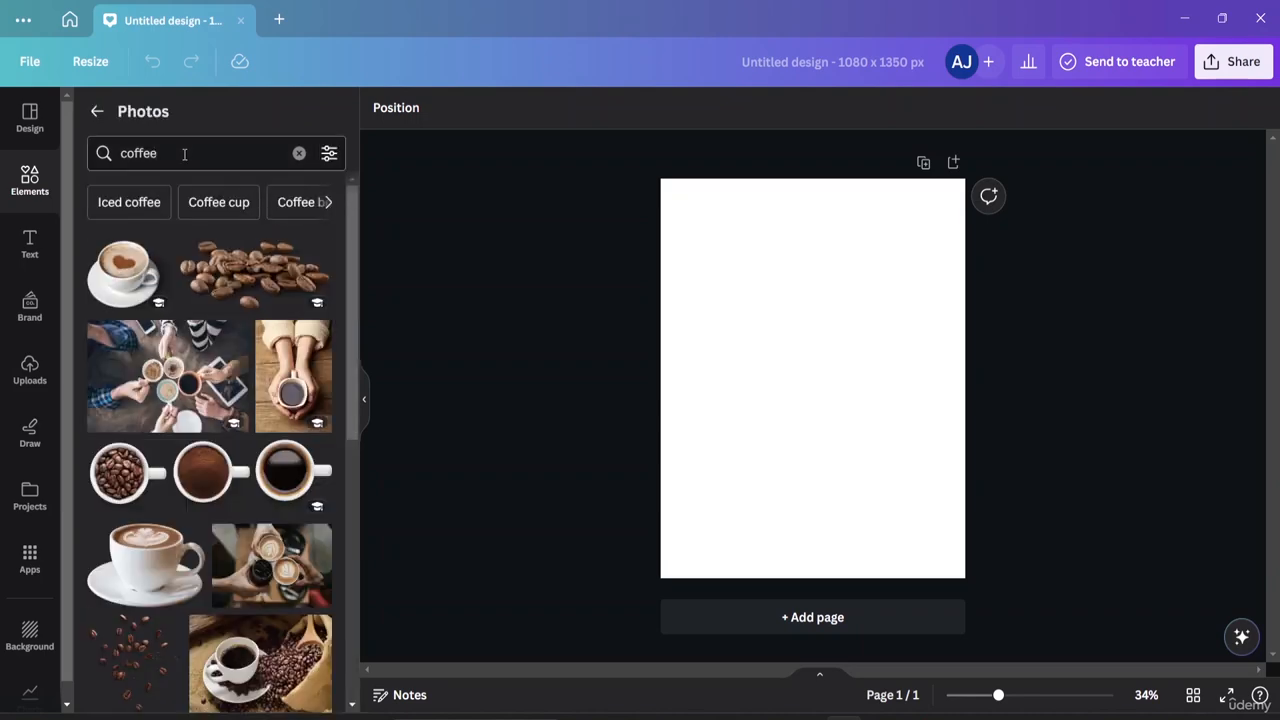
Add the beige photo with the white coffee-bean pattern from the coffee photo results to the page.
{"action": "scroll", "coordinate": [189, 381], "scroll_direction": "down", "scroll_amount": 5}
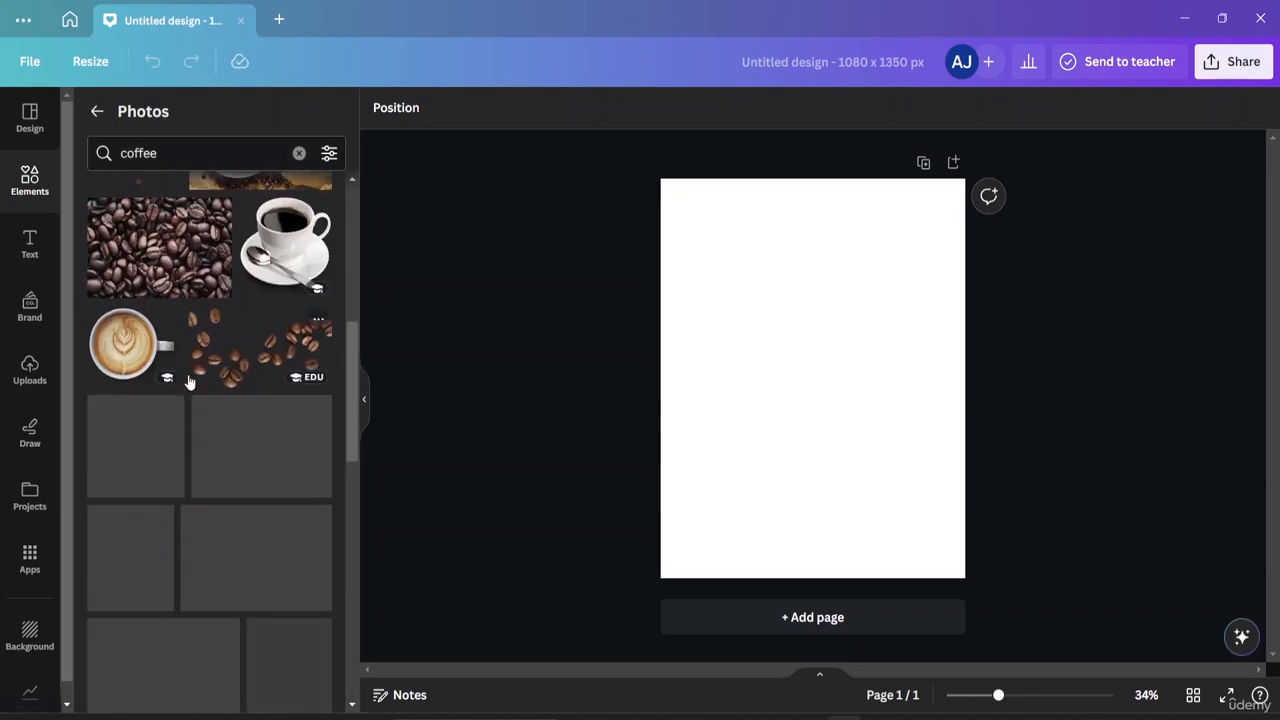
{"action": "scroll", "coordinate": [189, 381], "scroll_direction": "down", "scroll_amount": 10}
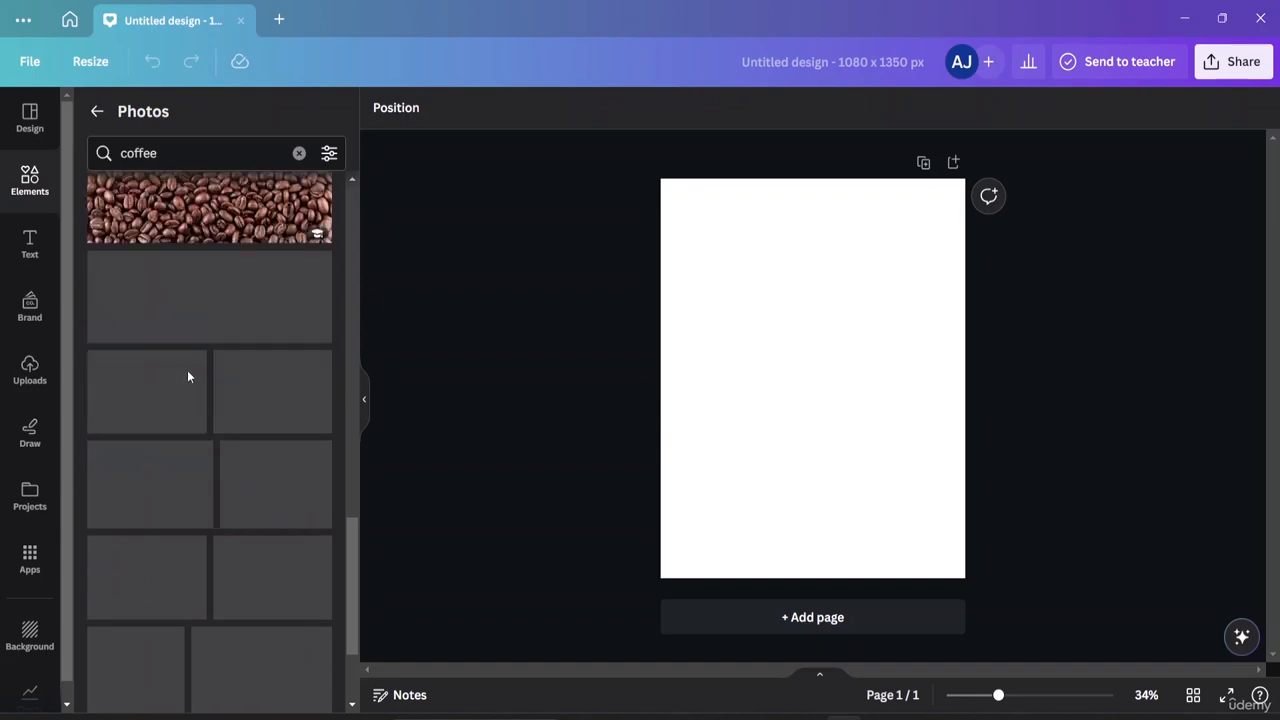
{"action": "scroll", "coordinate": [190, 377], "scroll_direction": "down", "scroll_amount": 2}
{"action": "scroll", "coordinate": [190, 377], "scroll_direction": "up", "scroll_amount": 3}
{"action": "scroll", "coordinate": [190, 377], "scroll_direction": "down", "scroll_amount": 4}
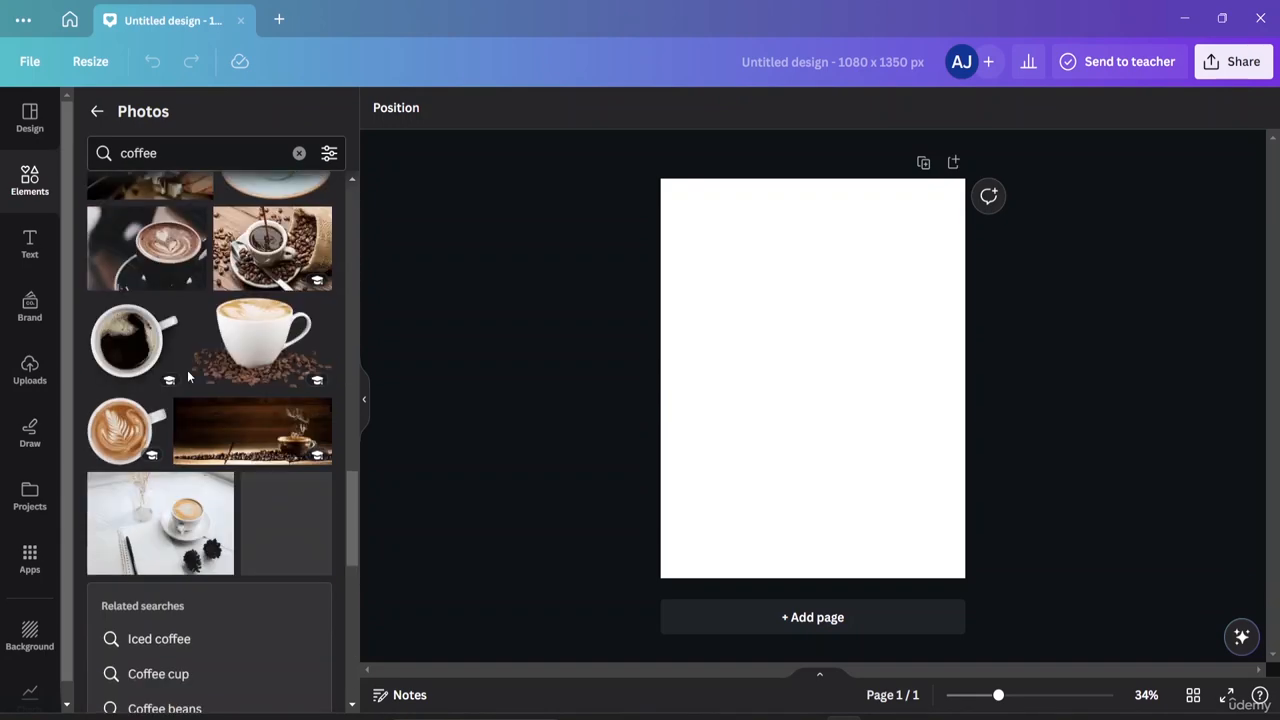
{"action": "scroll", "coordinate": [188, 376], "scroll_direction": "up", "scroll_amount": 3}
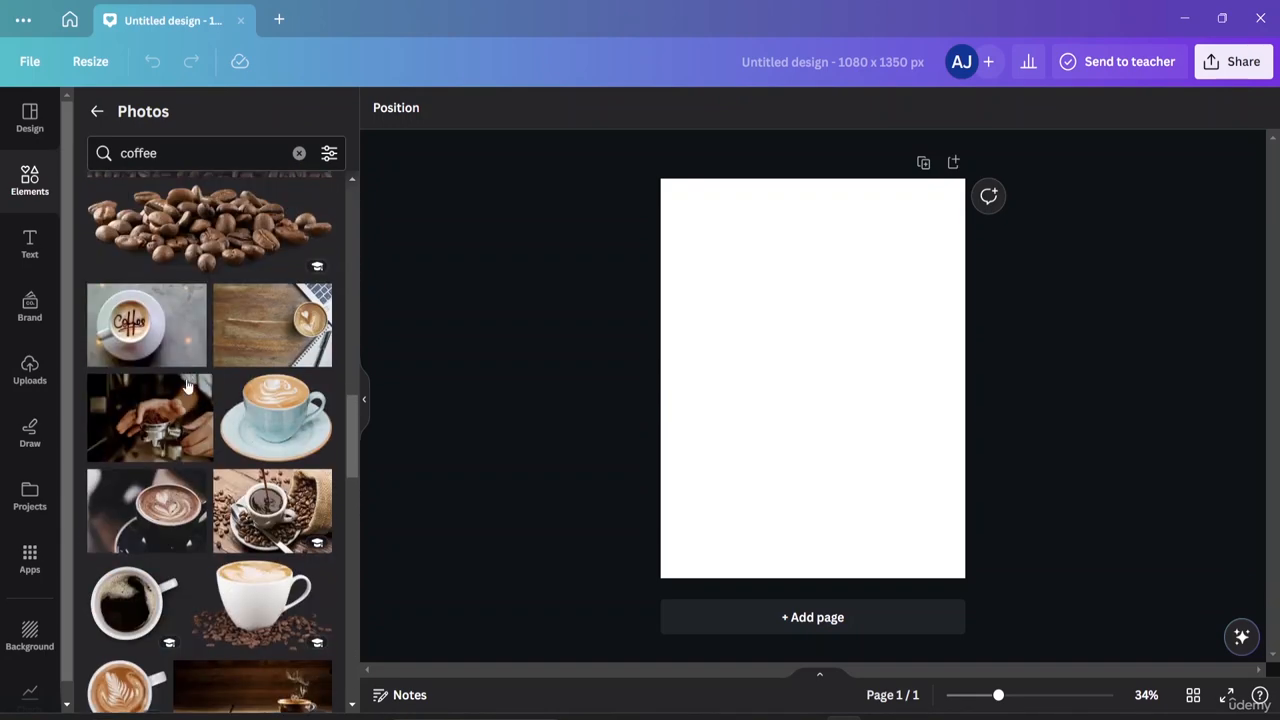
{"action": "scroll", "coordinate": [186, 384], "scroll_direction": "down", "scroll_amount": 4}
{"action": "scroll", "coordinate": [175, 410], "scroll_direction": "down", "scroll_amount": 5}
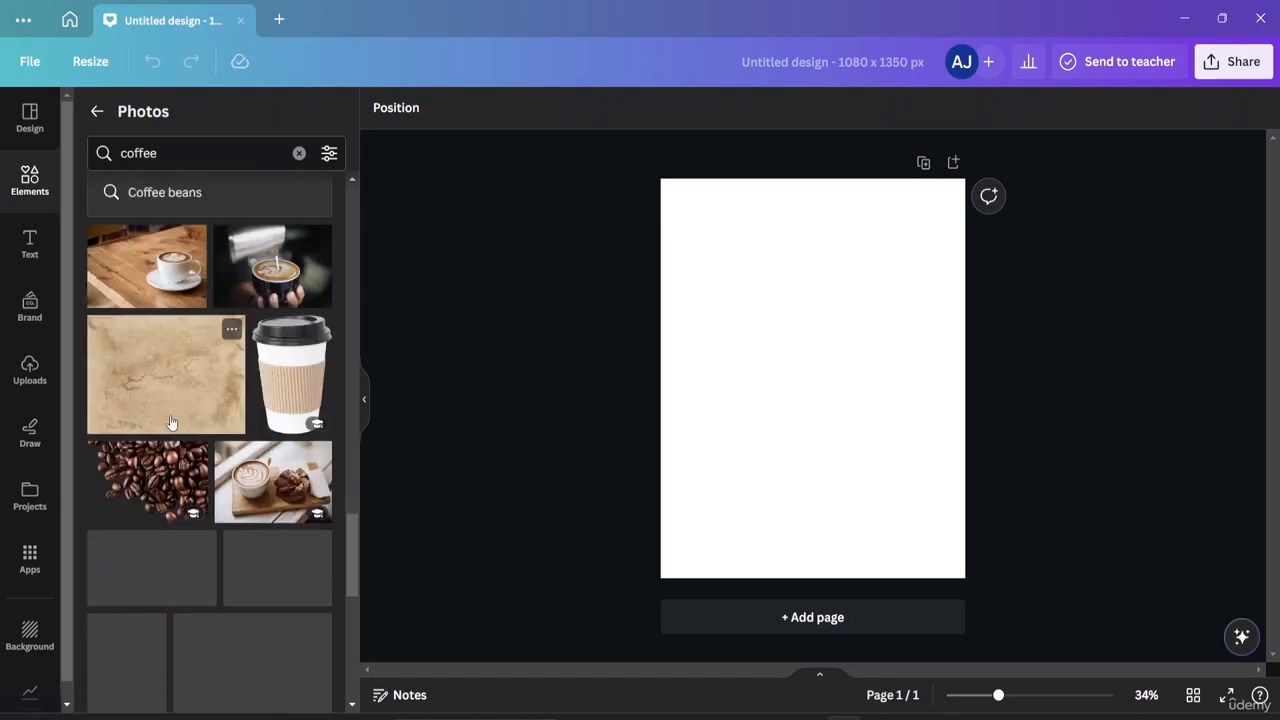
{"action": "scroll", "coordinate": [170, 420], "scroll_direction": "down", "scroll_amount": 3}
{"action": "scroll", "coordinate": [170, 420], "scroll_direction": "down", "scroll_amount": 3}
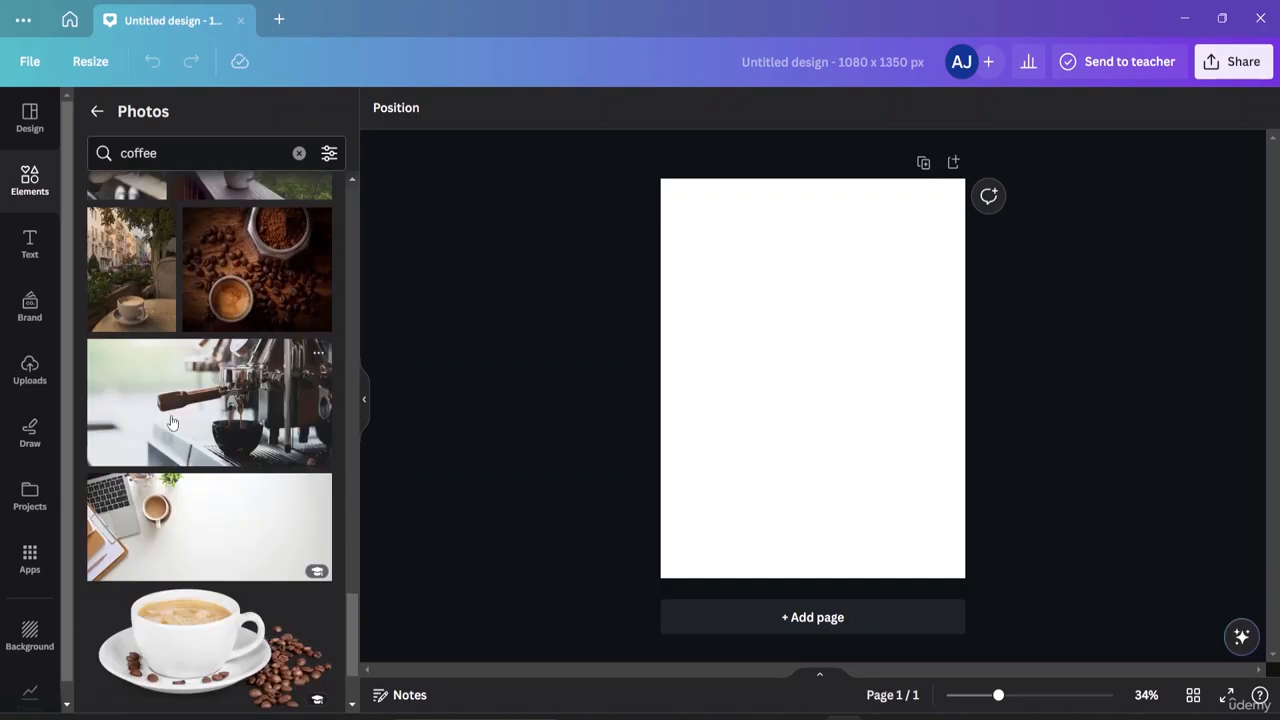
{"action": "scroll", "coordinate": [171, 421], "scroll_direction": "down", "scroll_amount": 5}
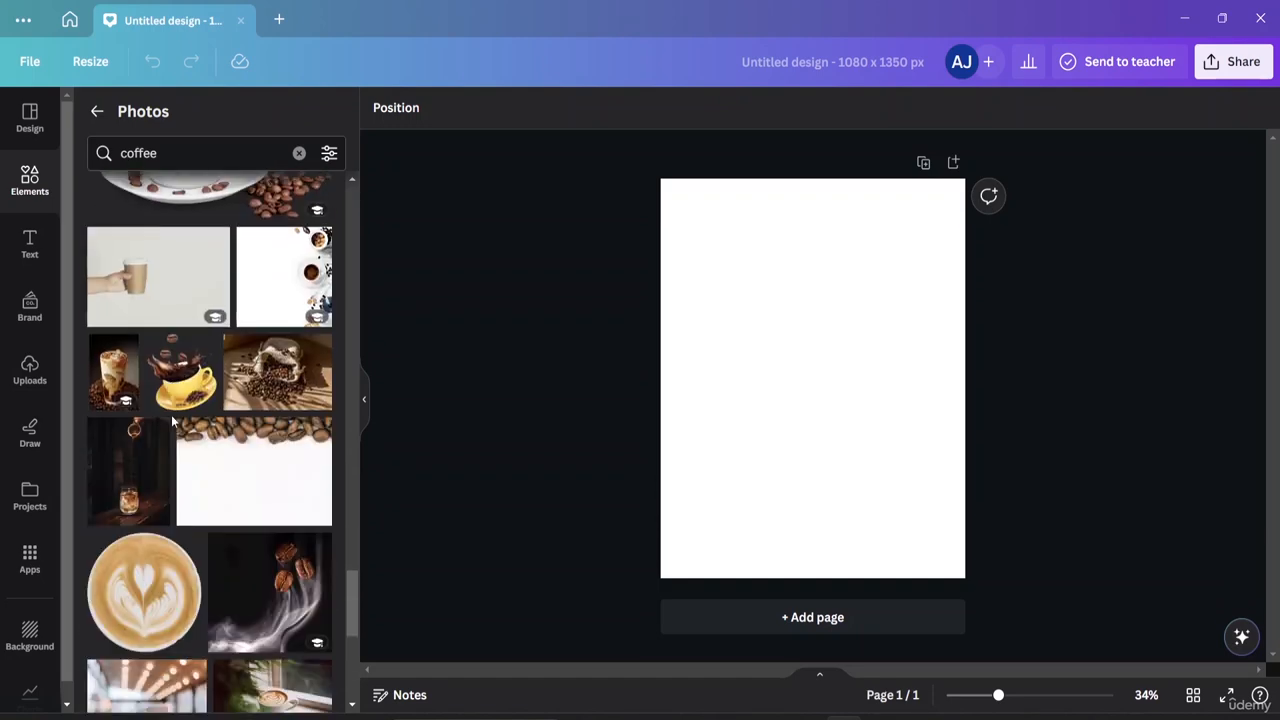
{"action": "scroll", "coordinate": [172, 424], "scroll_direction": "down", "scroll_amount": 5}
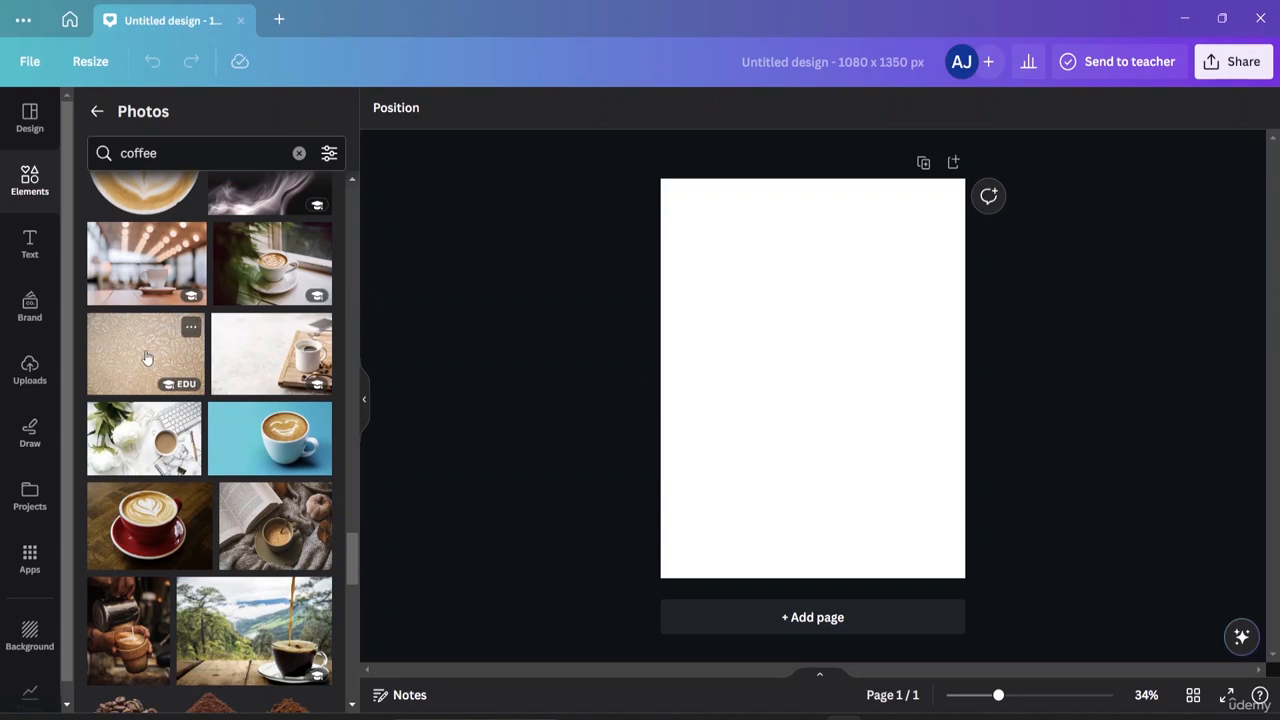
{"action": "left_click", "coordinate": [146, 358]}
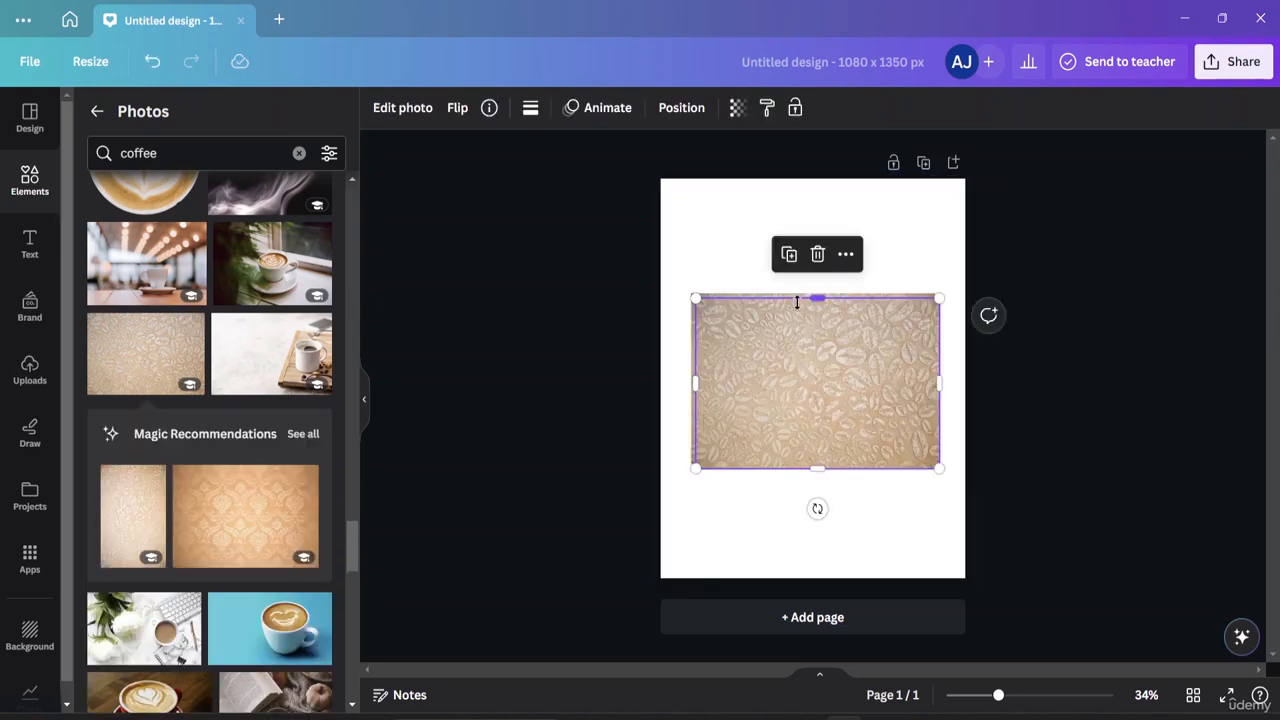
Reposition and enlarge the coffee-bean pattern photo until it covers the whole page.
{"action": "left_click_drag", "start_coordinate": [825, 281], "coordinate": [838, 349]}
{"action": "left_click_drag", "start_coordinate": [843, 395], "coordinate": [835, 507]}
{"action": "left_click", "coordinate": [813, 428]}
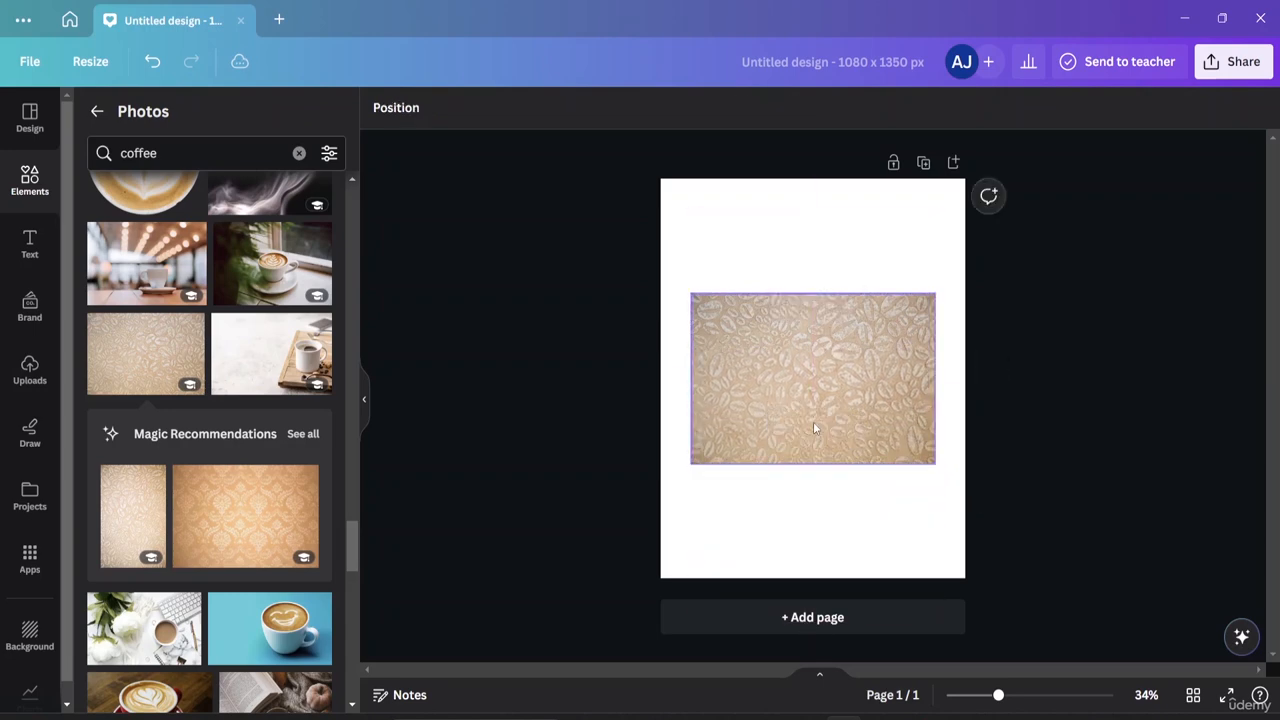
{"action": "mouse_move", "coordinate": [824, 338]}
{"action": "left_mouse_down"}
{"action": "mouse_move", "coordinate": [797, 367]}
{"action": "mouse_move", "coordinate": [815, 350]}
{"action": "left_mouse_up"}
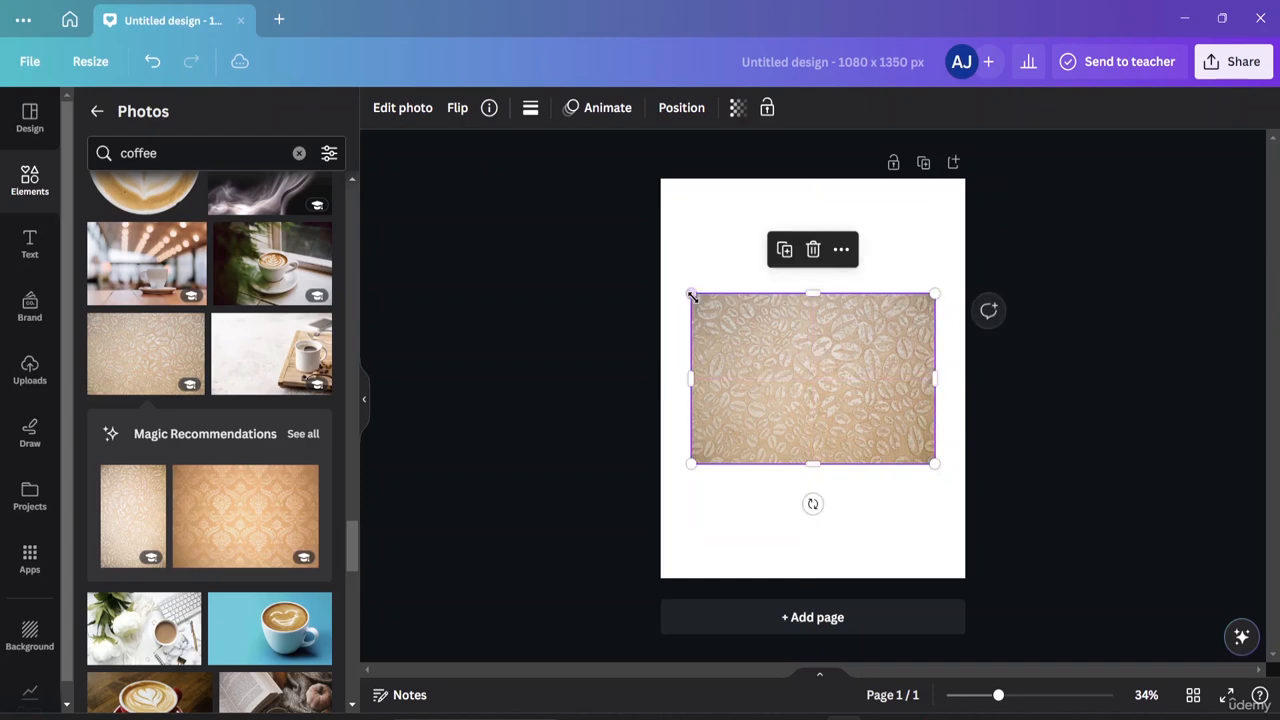
{"action": "left_click_drag", "start_coordinate": [680, 283], "coordinate": [532, 179]}
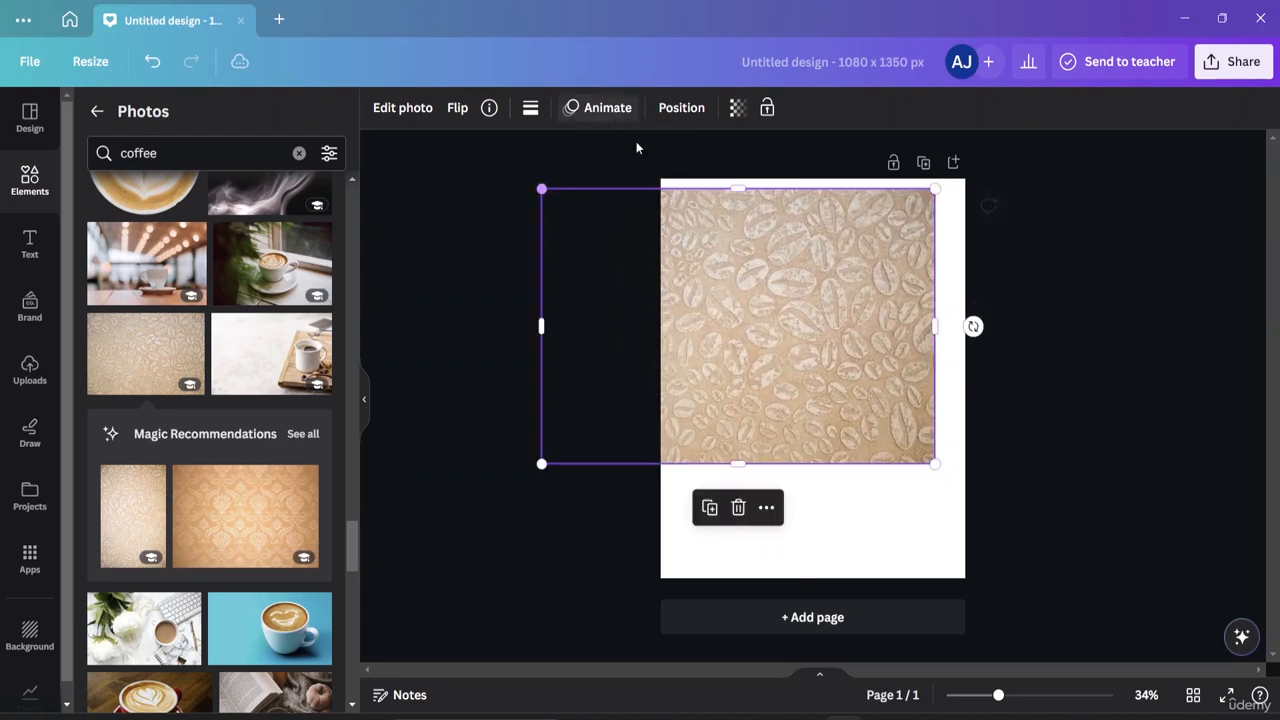
{"action": "left_click_drag", "start_coordinate": [827, 284], "coordinate": [933, 261]}
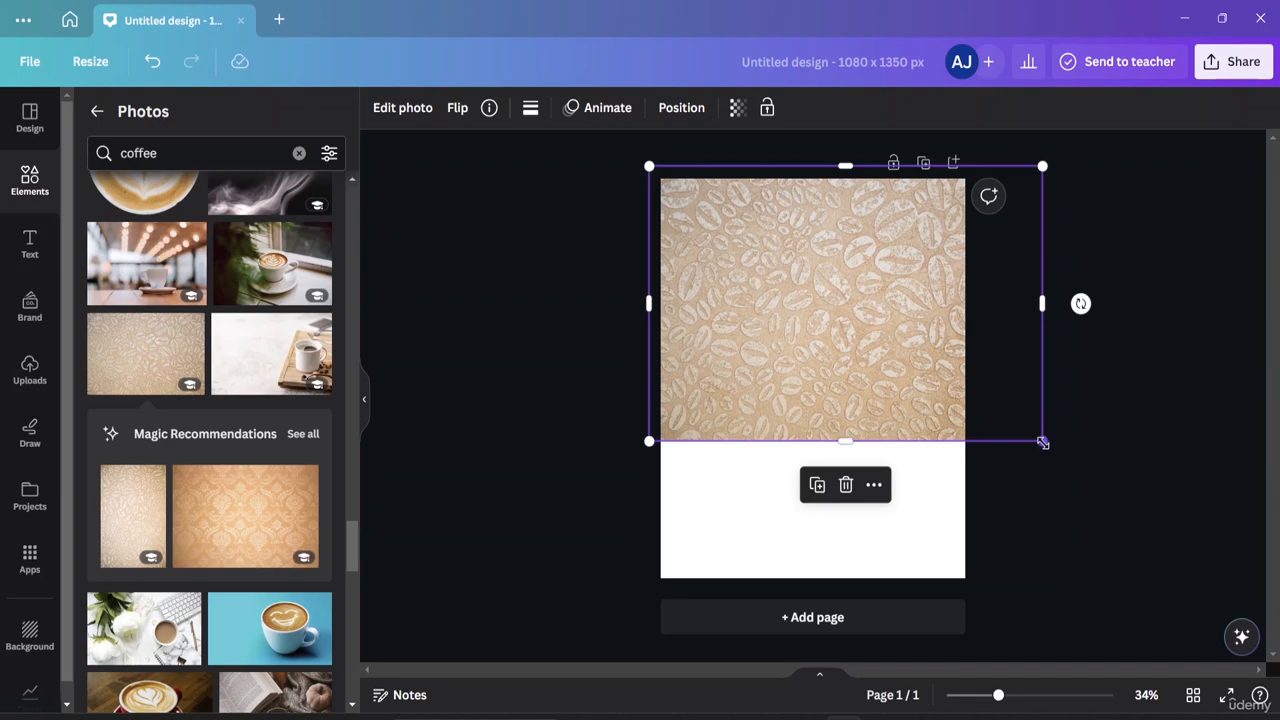
{"action": "left_click_drag", "start_coordinate": [1043, 442], "coordinate": [1198, 684]}
Crop all four sides of the coffee-bean photo to the page edges and deselect it.
{"action": "left_click_drag", "start_coordinate": [1246, 374], "coordinate": [966, 374]}
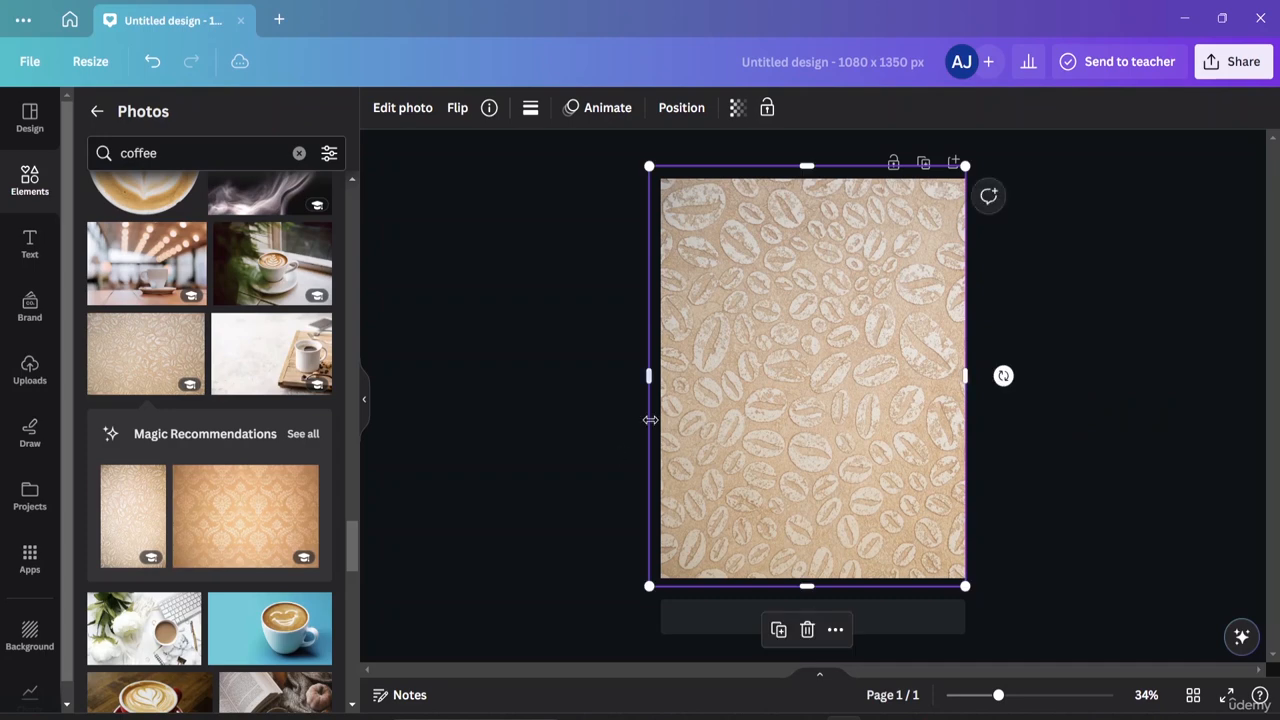
{"action": "left_click_drag", "start_coordinate": [646, 376], "coordinate": [660, 375]}
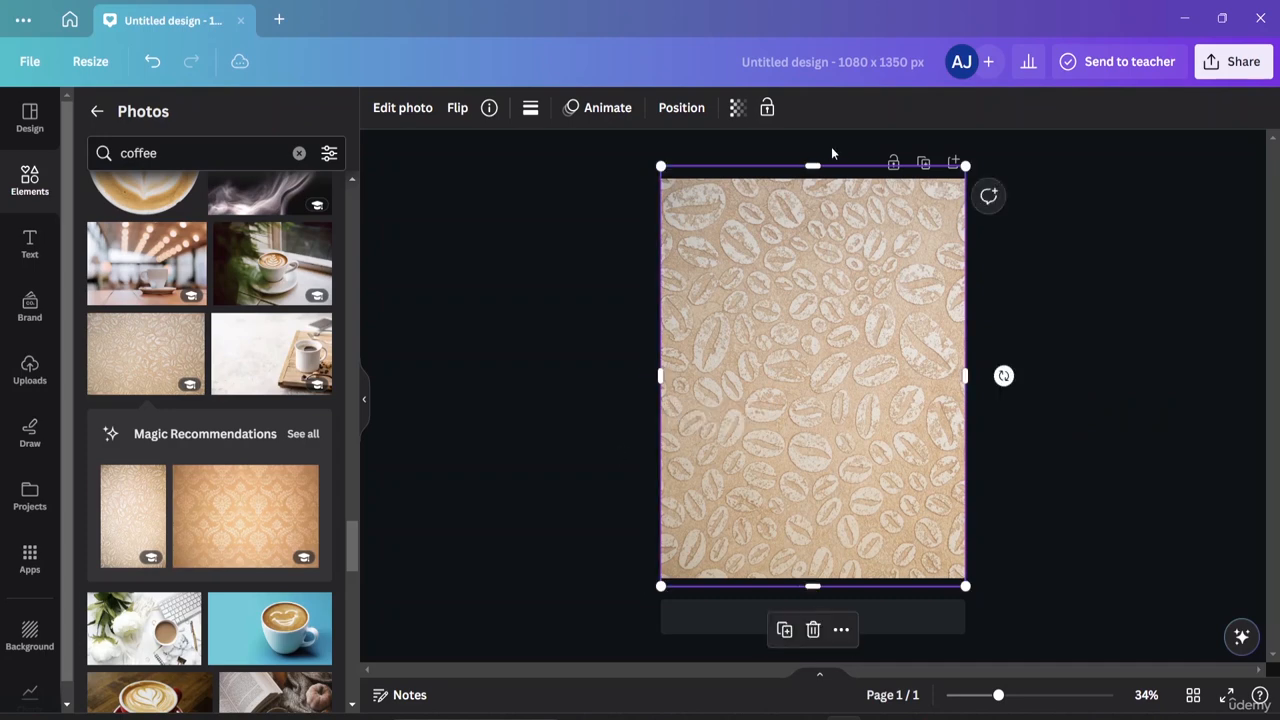
{"action": "left_click_drag", "start_coordinate": [813, 163], "coordinate": [813, 180]}
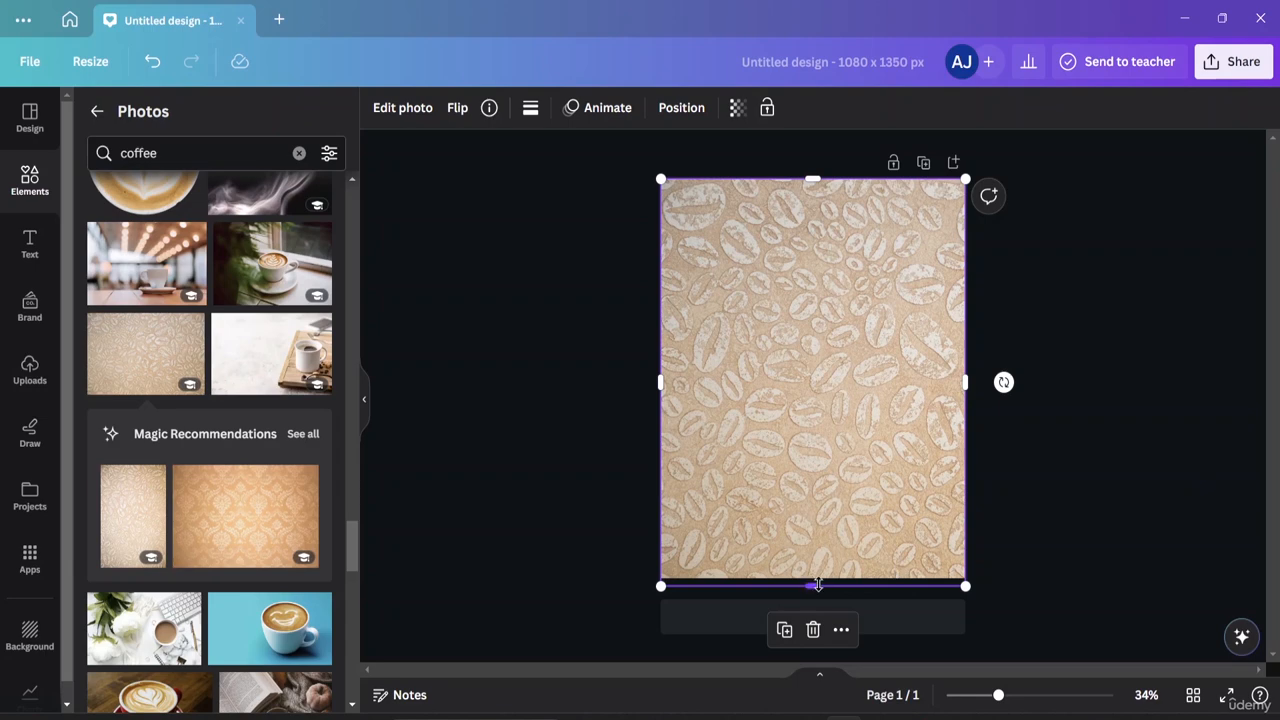
{"action": "left_click_drag", "start_coordinate": [818, 585], "coordinate": [815, 578]}
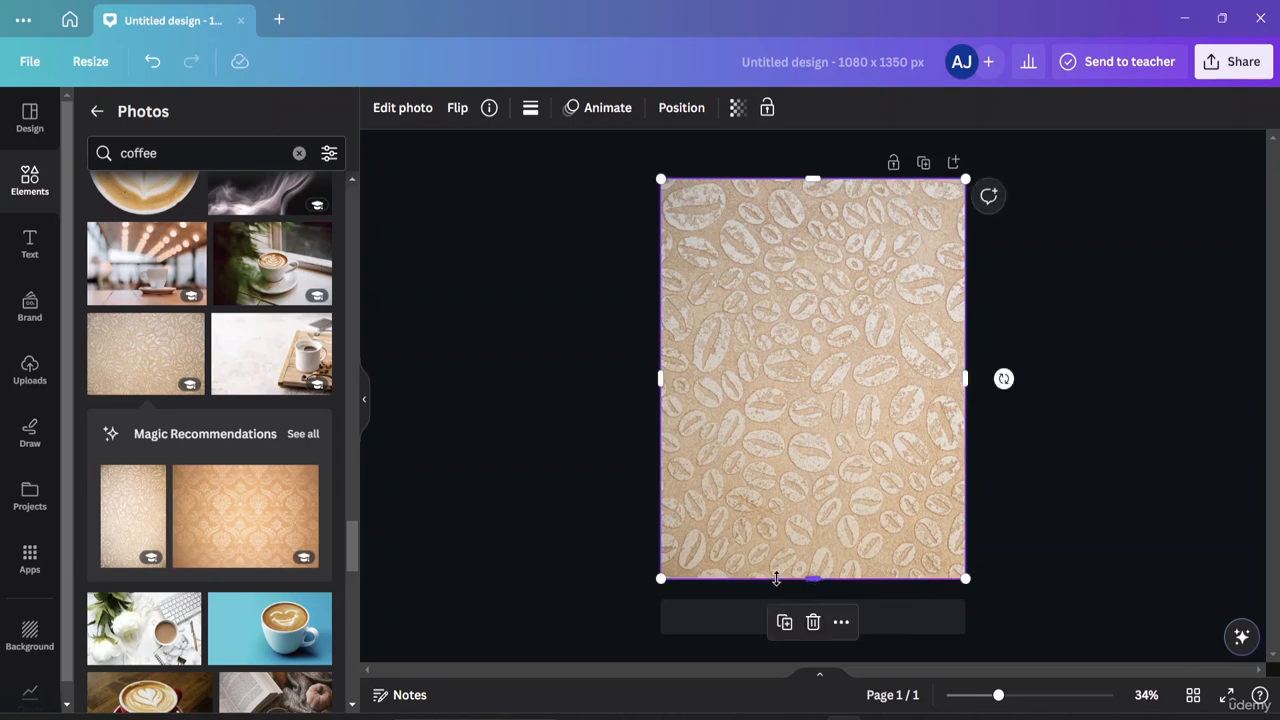
{"action": "left_click", "coordinate": [1085, 537]}
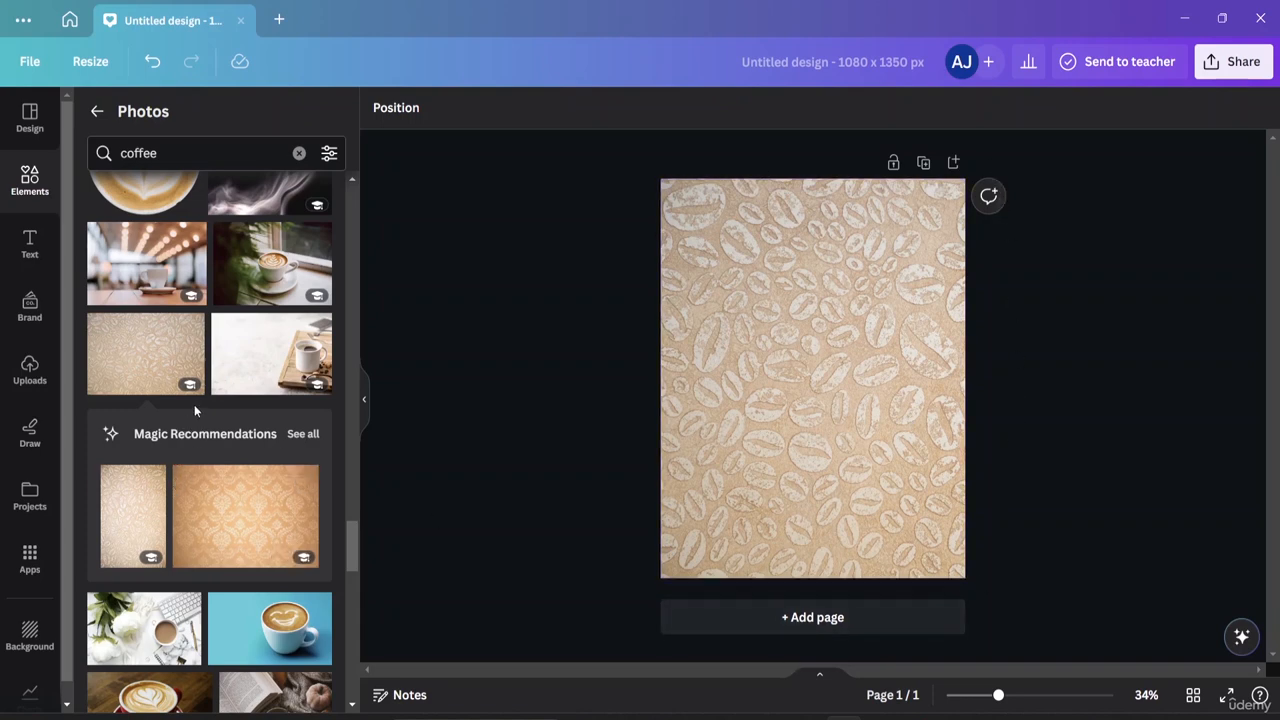
Look through more of the coffee photo results and return to the start of the list.
{"action": "scroll", "coordinate": [196, 400], "scroll_direction": "down", "scroll_amount": 4}
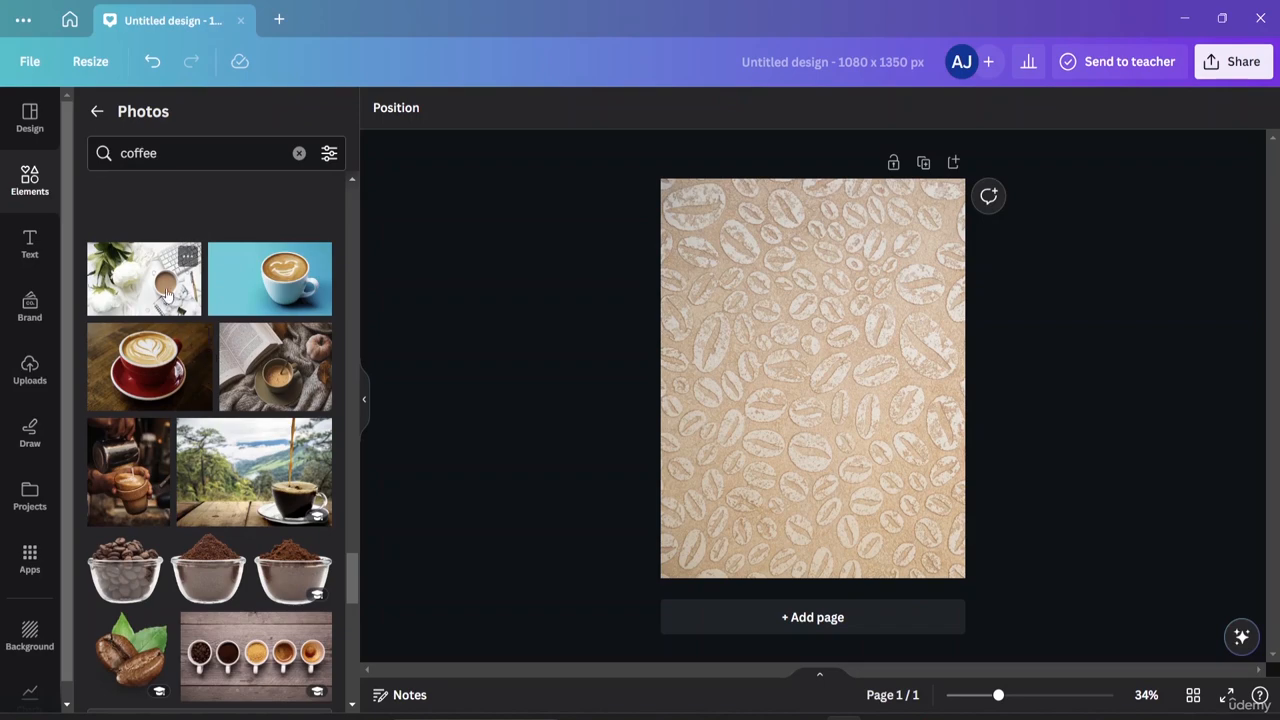
{"action": "scroll", "coordinate": [210, 400], "scroll_direction": "down", "scroll_amount": 3}
{"action": "scroll", "coordinate": [217, 448], "scroll_direction": "down", "scroll_amount": 4}
{"action": "scroll", "coordinate": [212, 448], "scroll_direction": "down", "scroll_amount": 4}
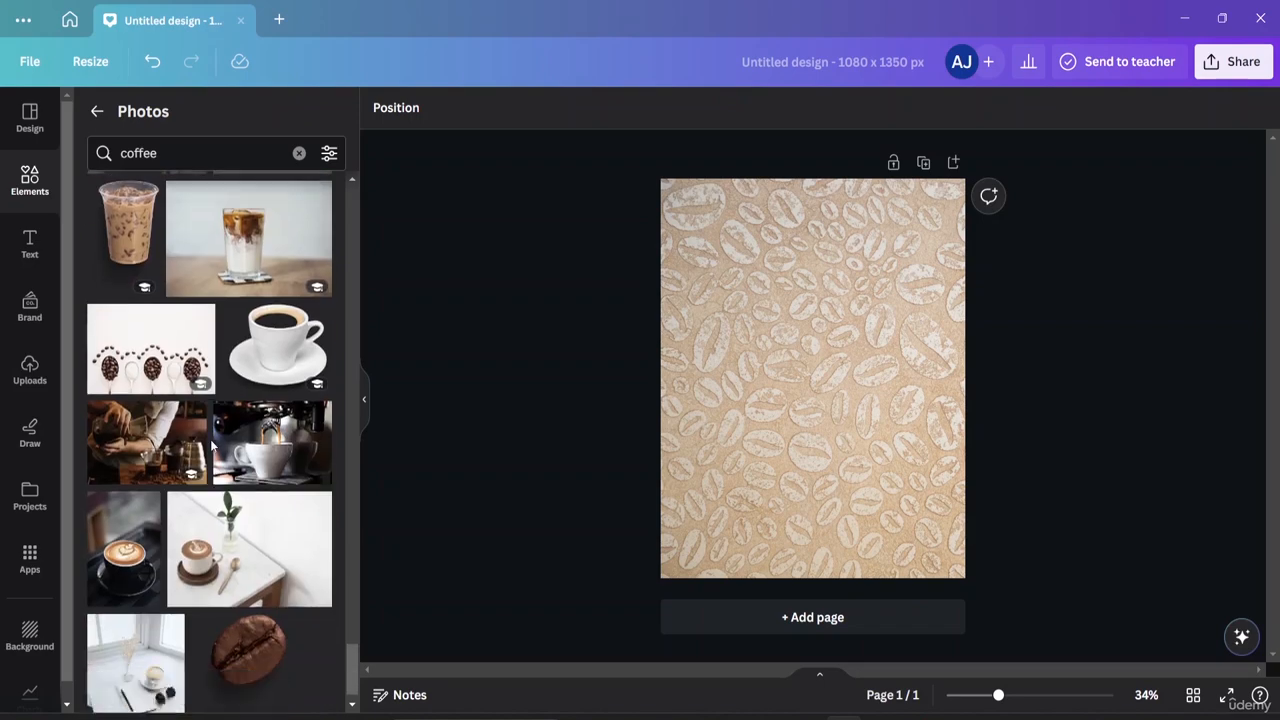
{"action": "scroll", "coordinate": [208, 444], "scroll_direction": "down", "scroll_amount": 3}
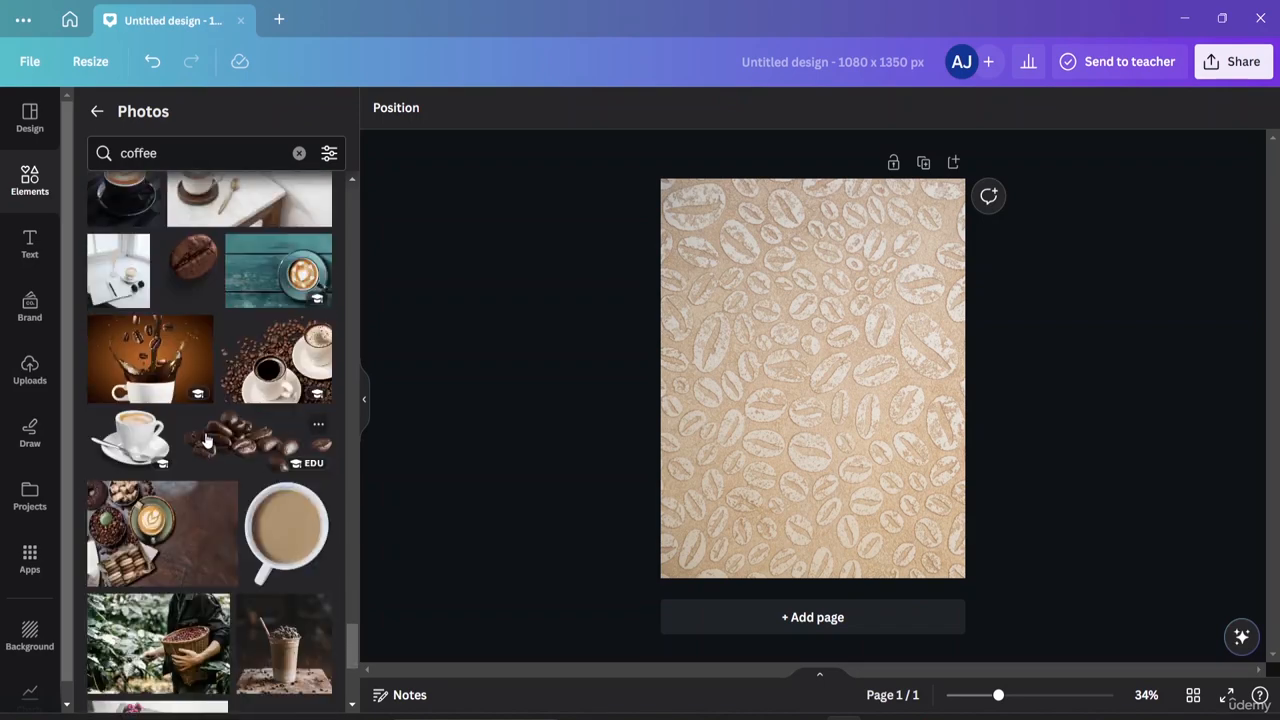
{"action": "scroll", "coordinate": [218, 298], "scroll_direction": "up", "scroll_amount": 6}
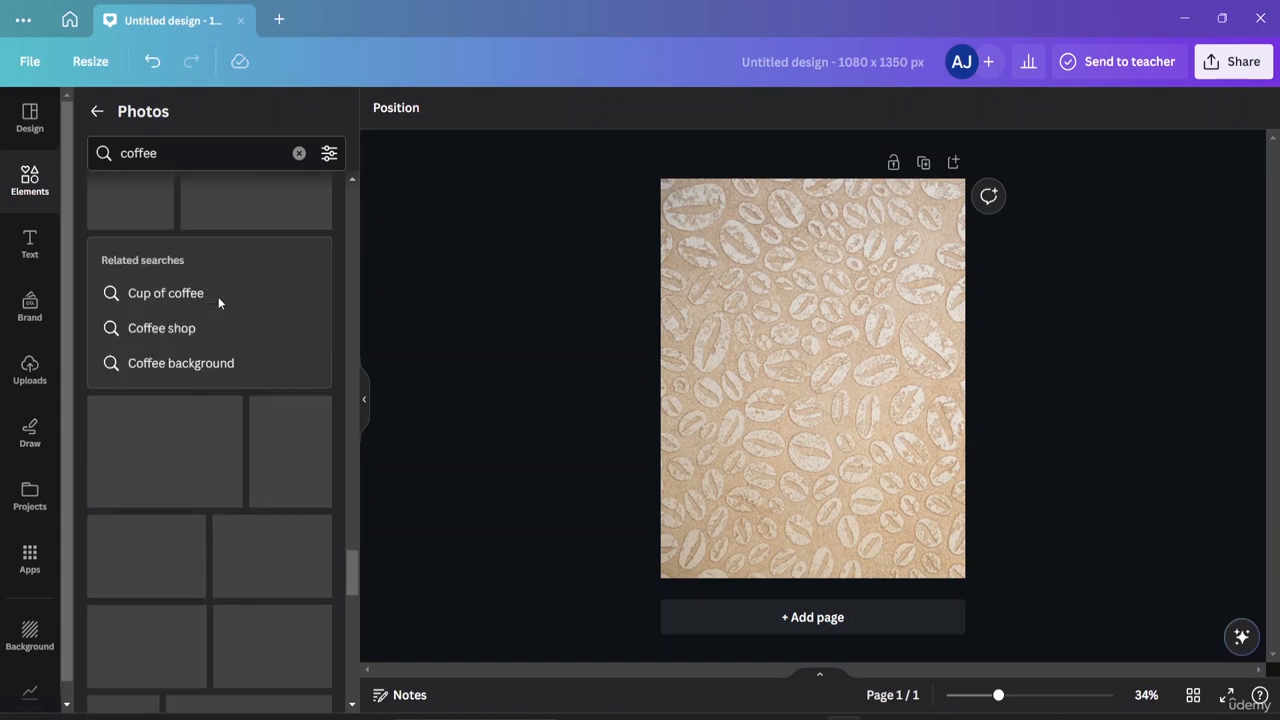
{"action": "scroll", "coordinate": [218, 298], "scroll_direction": "up", "scroll_amount": 10}
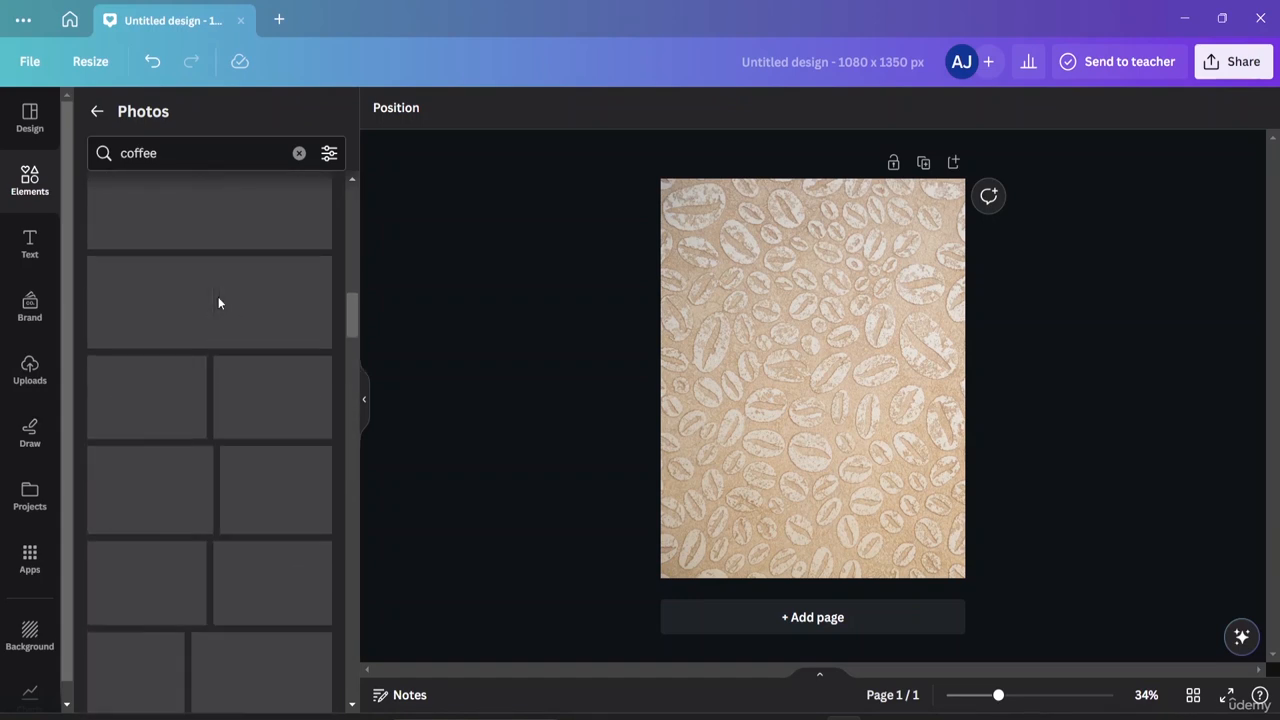
{"action": "scroll", "coordinate": [218, 300], "scroll_direction": "up", "scroll_amount": 3}
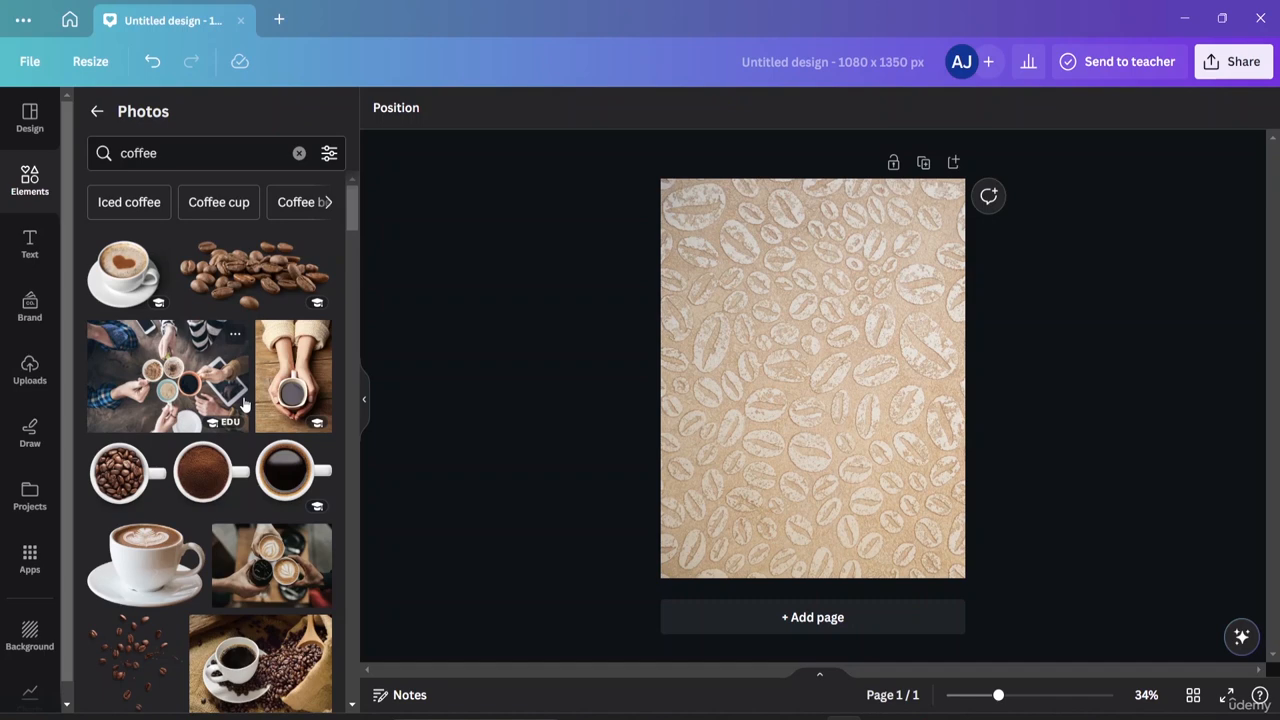
Upload the four coffee photos listed under Today in the Downloads folder.
{"action": "left_click", "coordinate": [30, 372]}
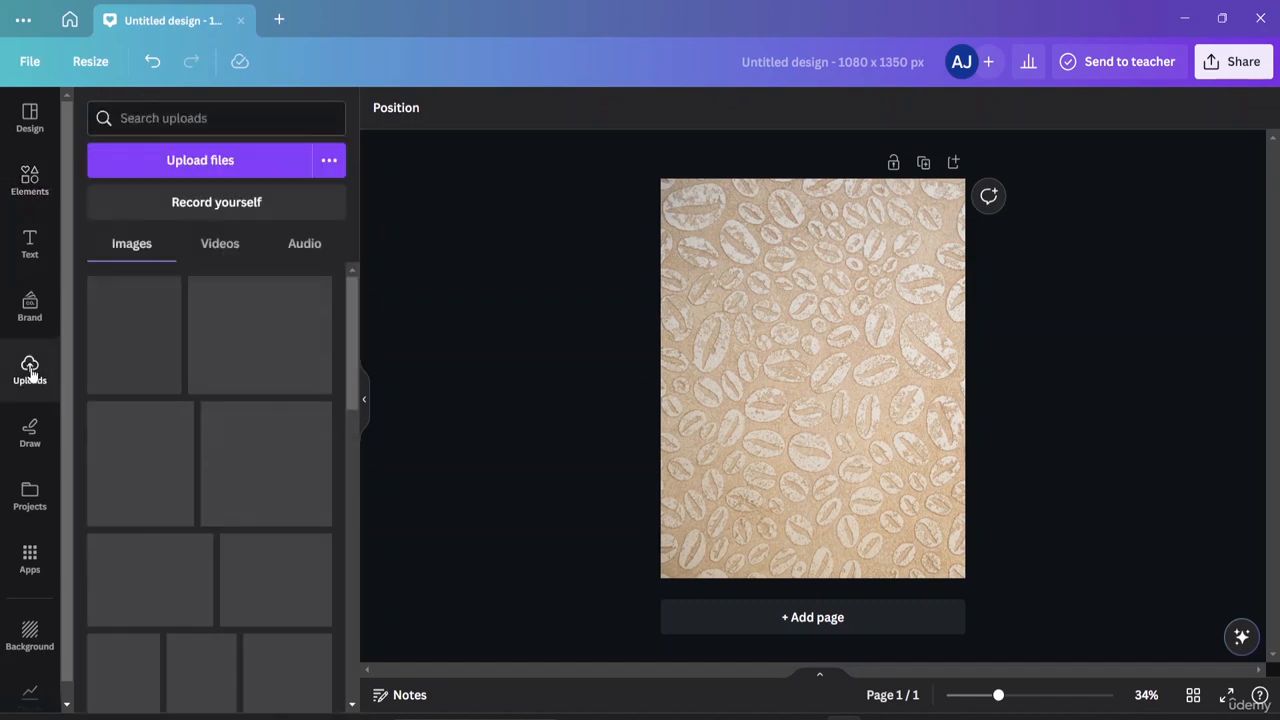
{"action": "left_click", "coordinate": [200, 165]}
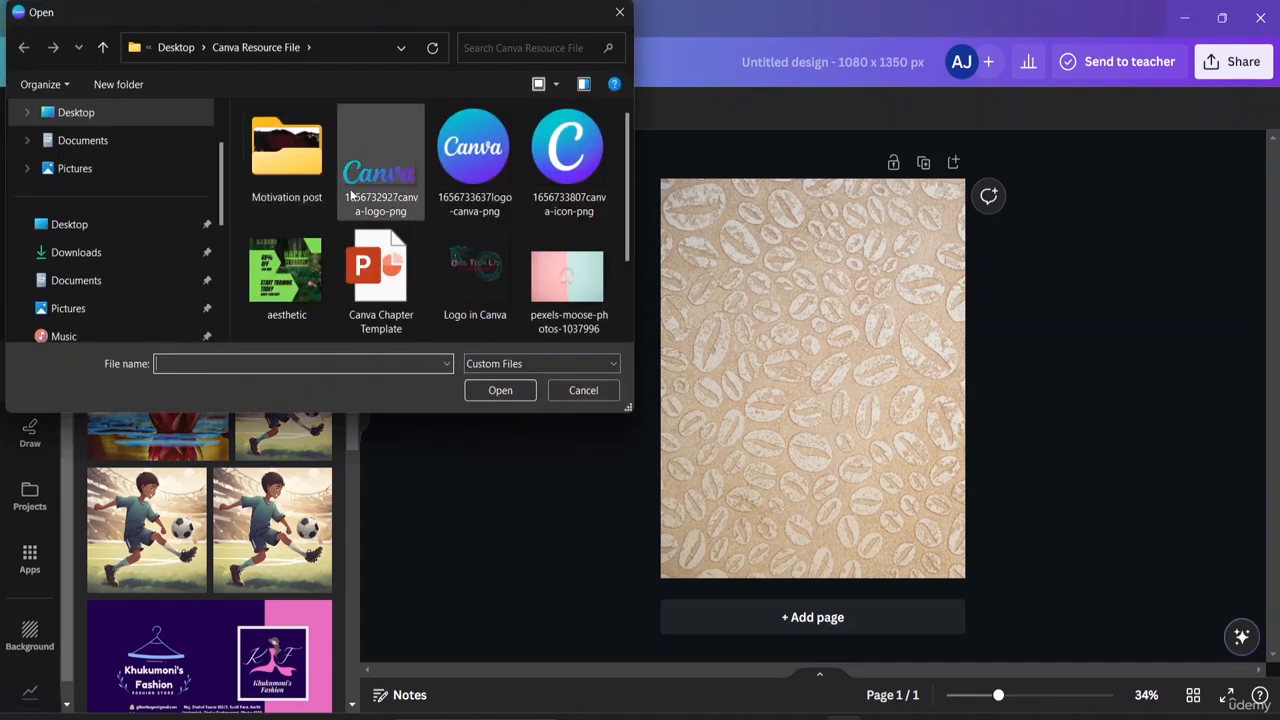
{"action": "left_click", "coordinate": [195, 252]}
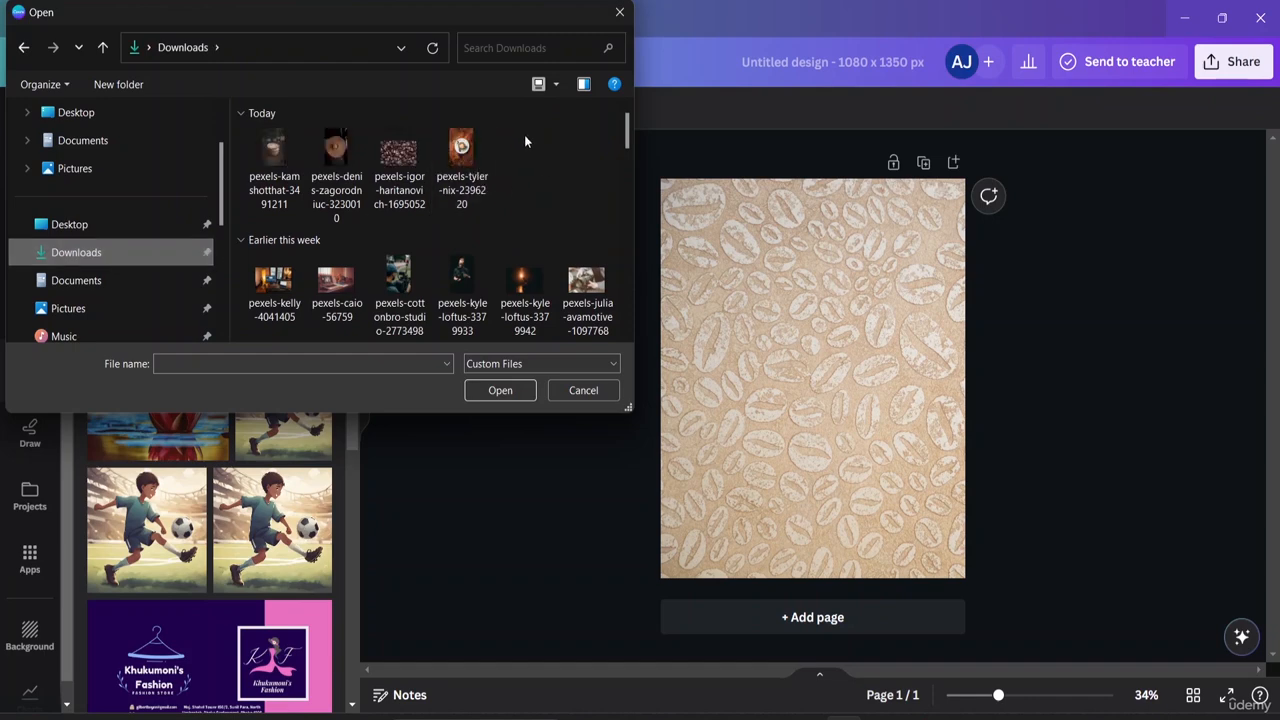
{"action": "left_click_drag", "start_coordinate": [524, 134], "coordinate": [266, 178]}
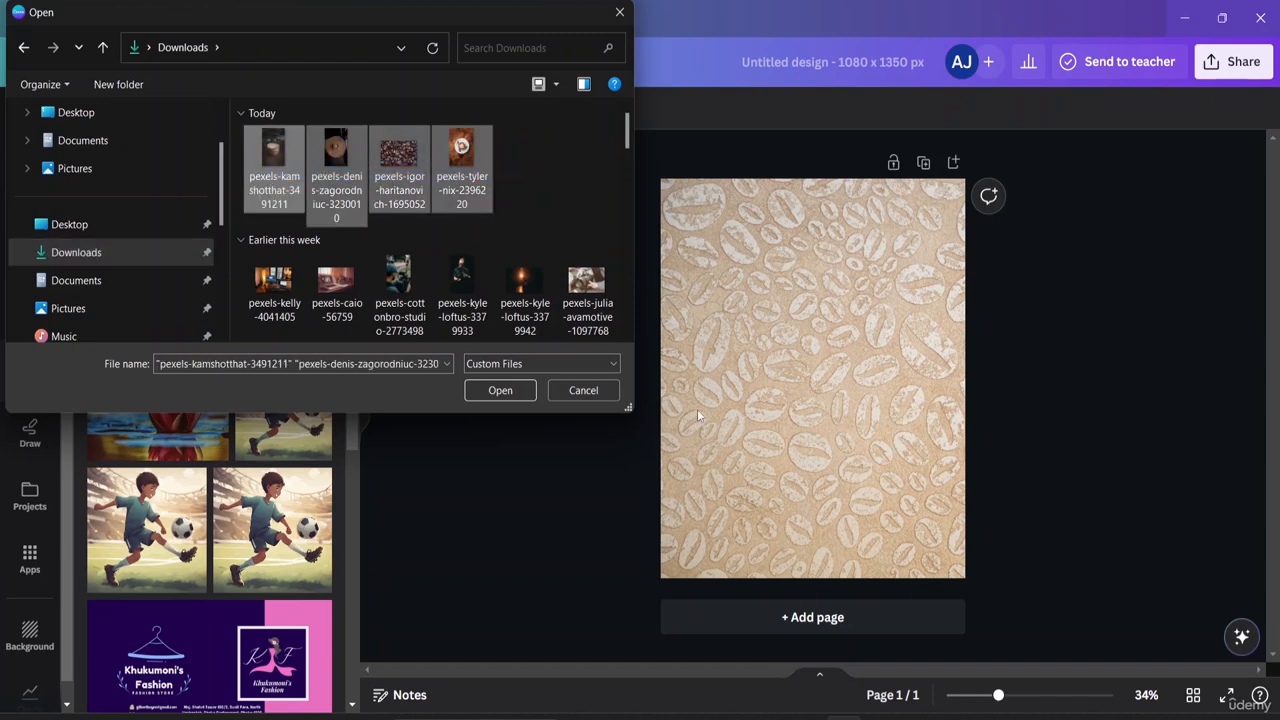
{"action": "left_click", "coordinate": [501, 392]}
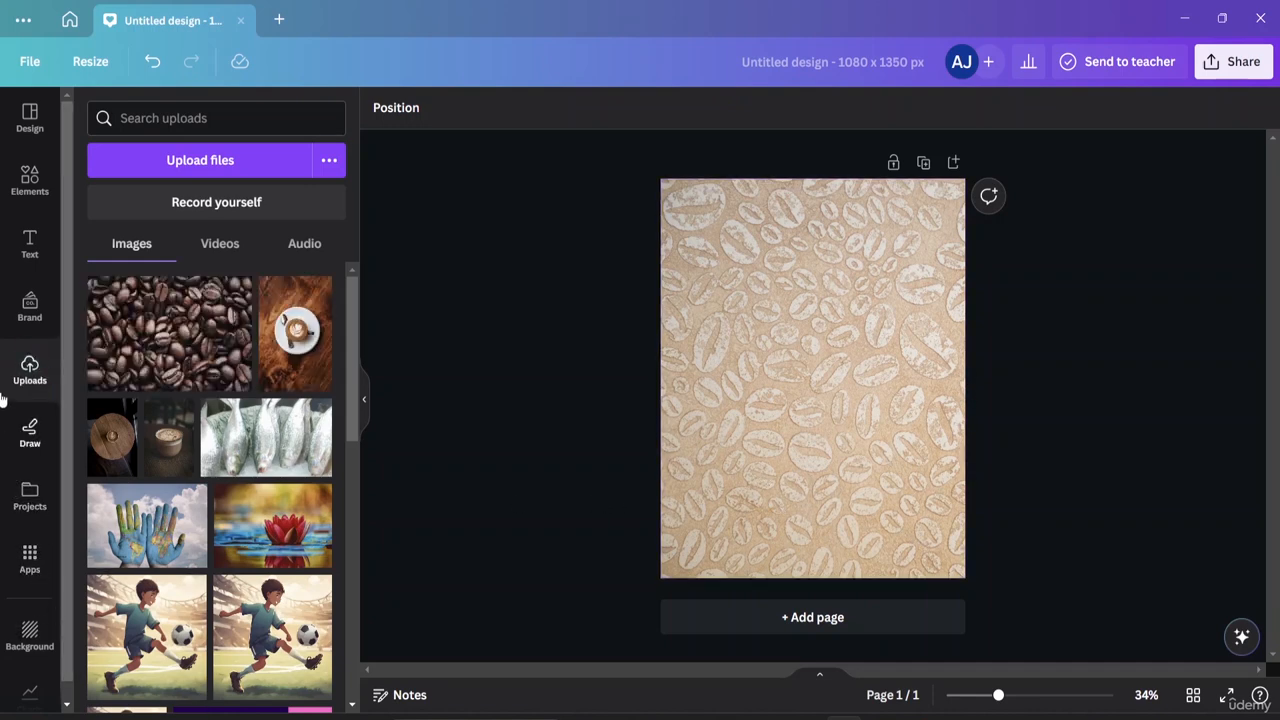
Leave the coffee photo results, search the elements for "frames", and show all results in the Frames category.
{"action": "left_click", "coordinate": [28, 186]}
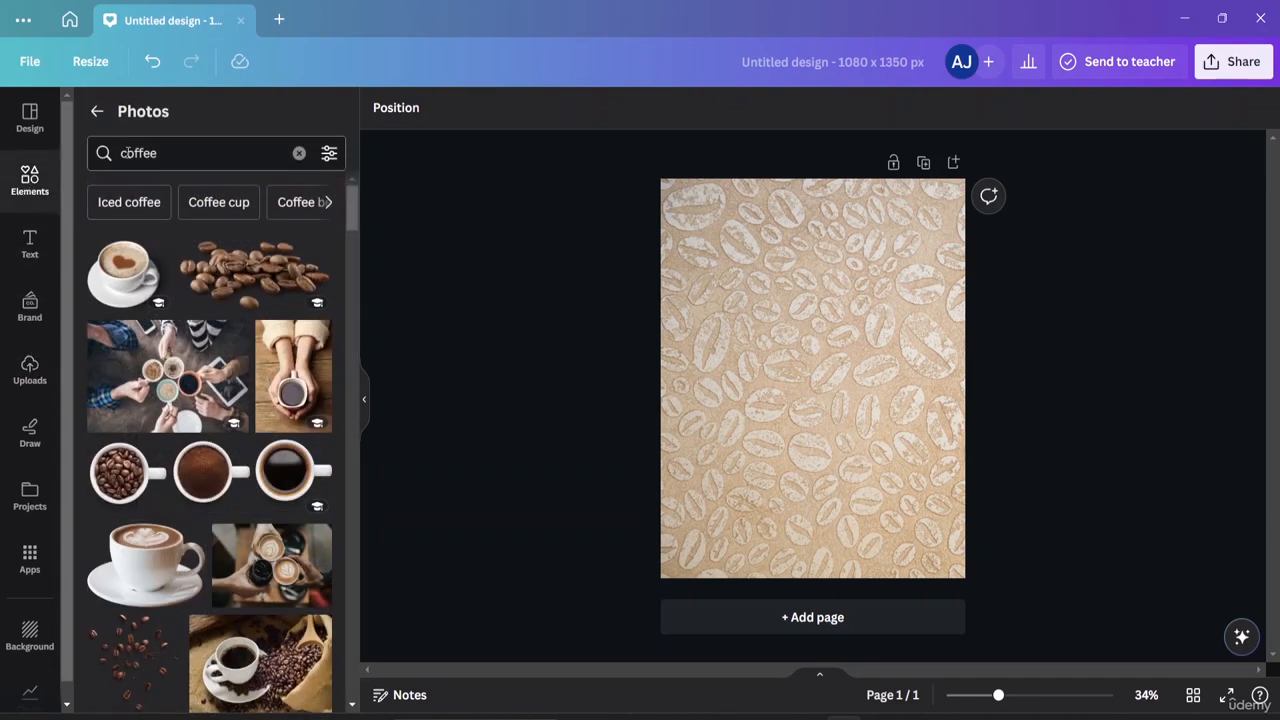
{"action": "left_click", "coordinate": [97, 111]}
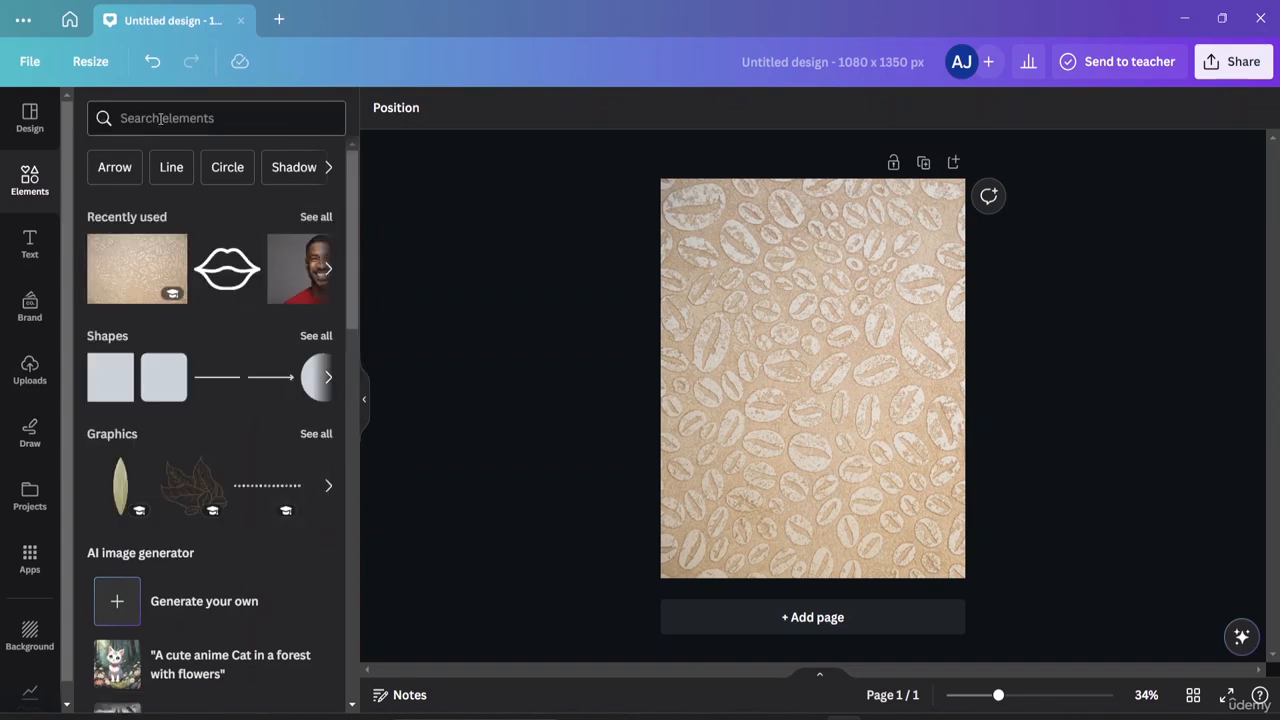
{"action": "left_click", "coordinate": [160, 119]}
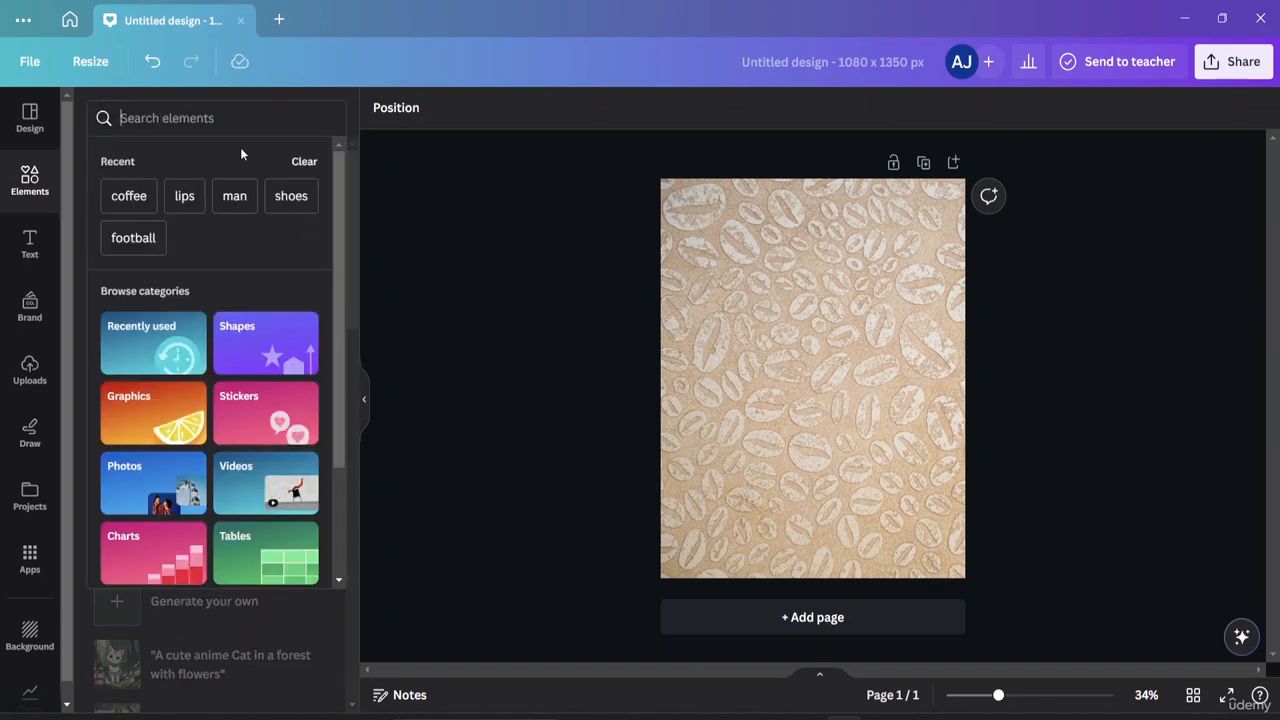
{"action": "type", "text": "fra"}
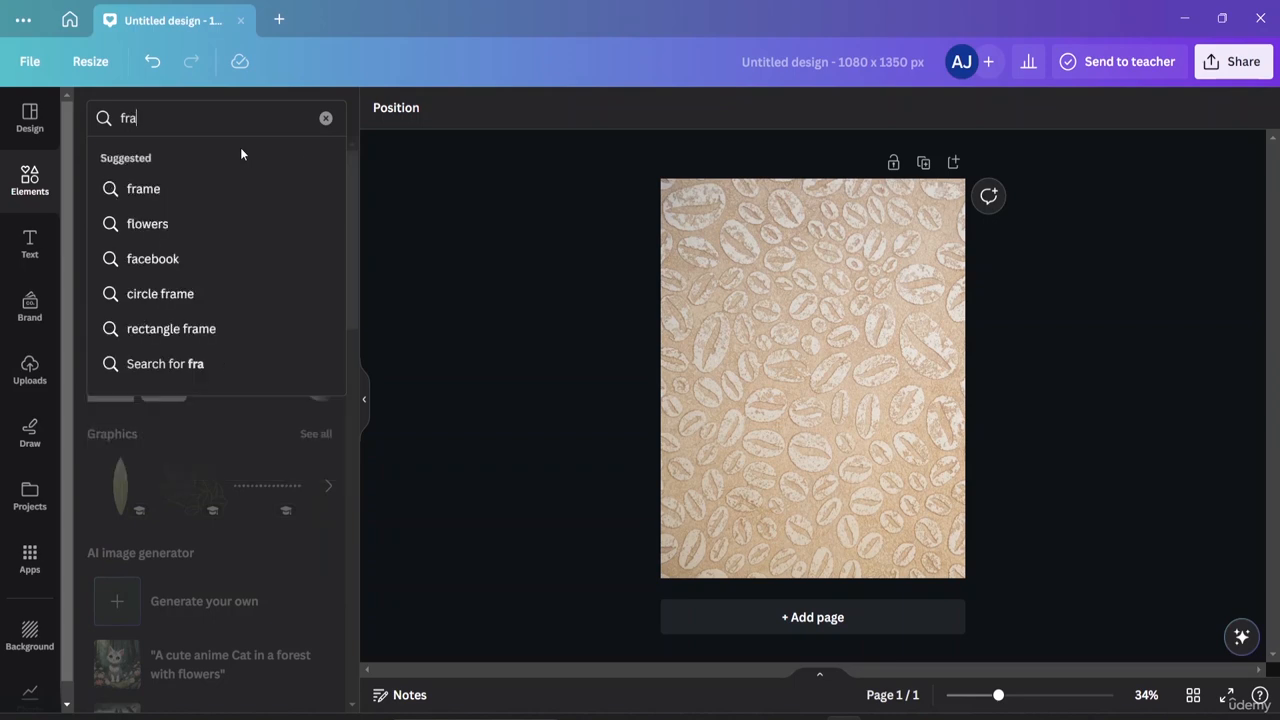
{"action": "type", "text": "mes"}
{"action": "key", "text": "Return"}
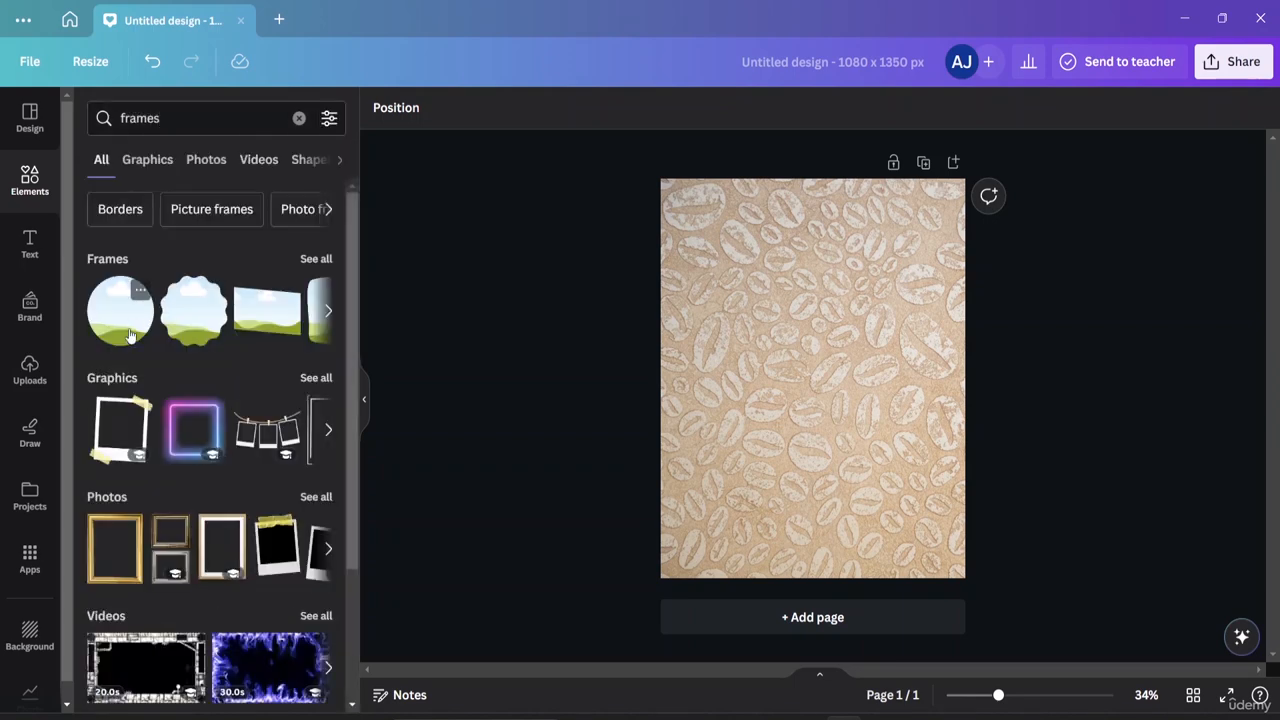
{"action": "left_click", "coordinate": [316, 259]}
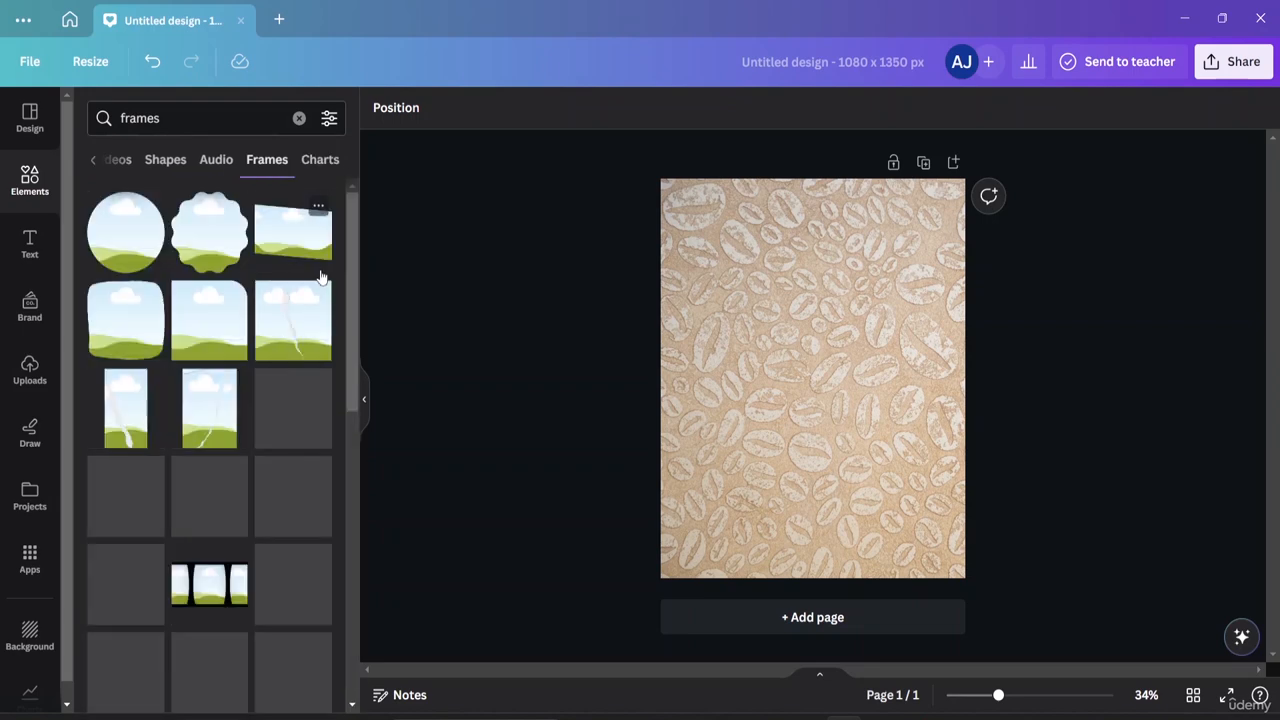
Add the circular frame and place it at the page's lower-right corner, extending past the right and bottom edges.
{"action": "left_click", "coordinate": [136, 236]}
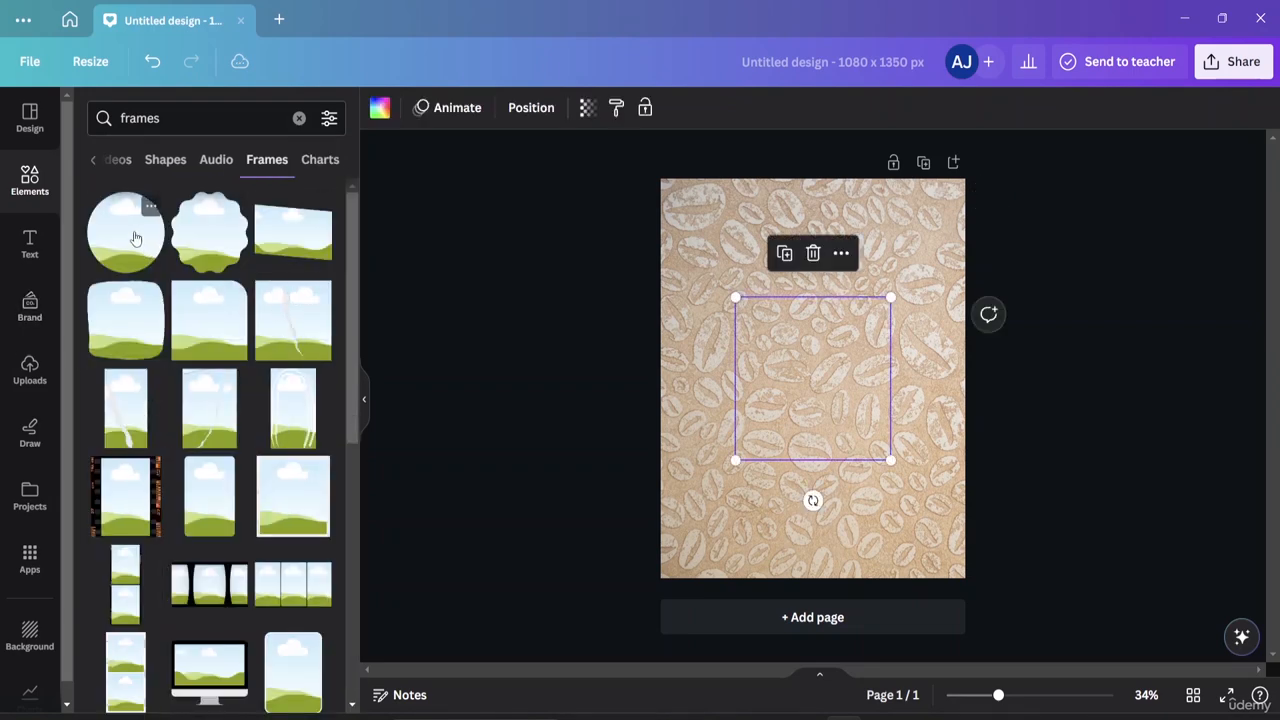
{"action": "left_click_drag", "start_coordinate": [849, 357], "coordinate": [933, 499]}
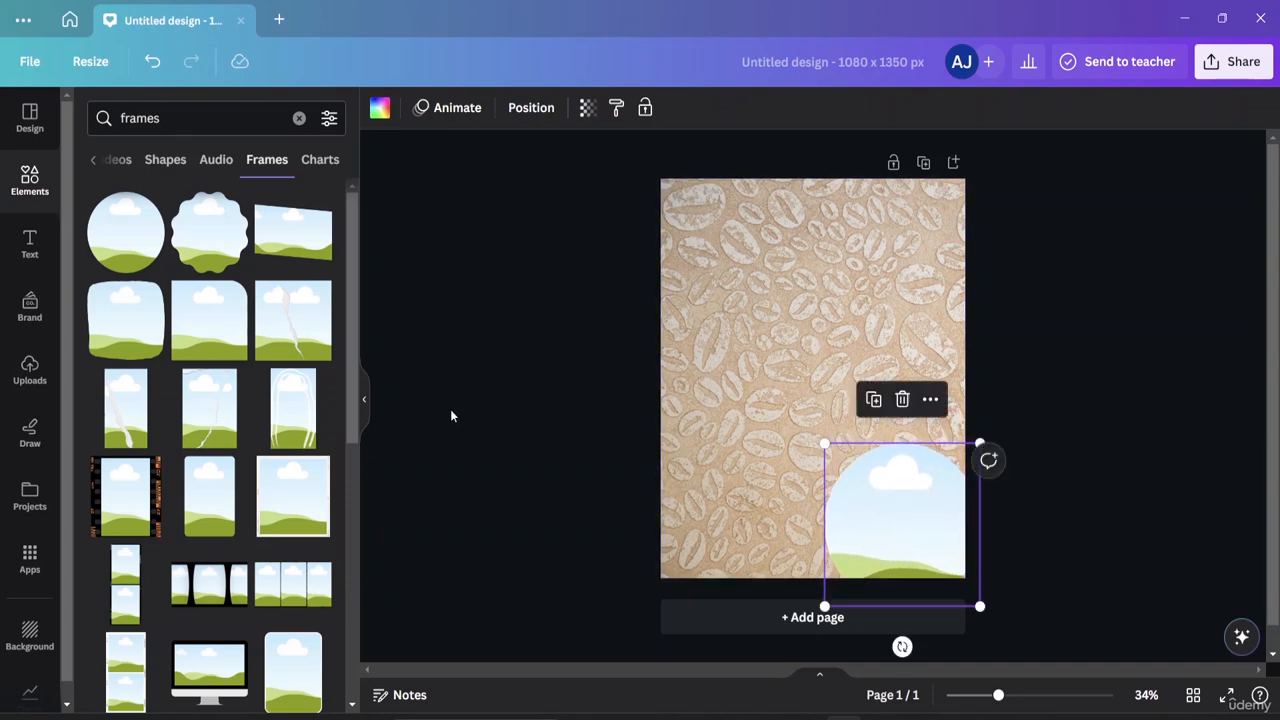
{"action": "left_click_drag", "start_coordinate": [920, 510], "coordinate": [927, 516]}
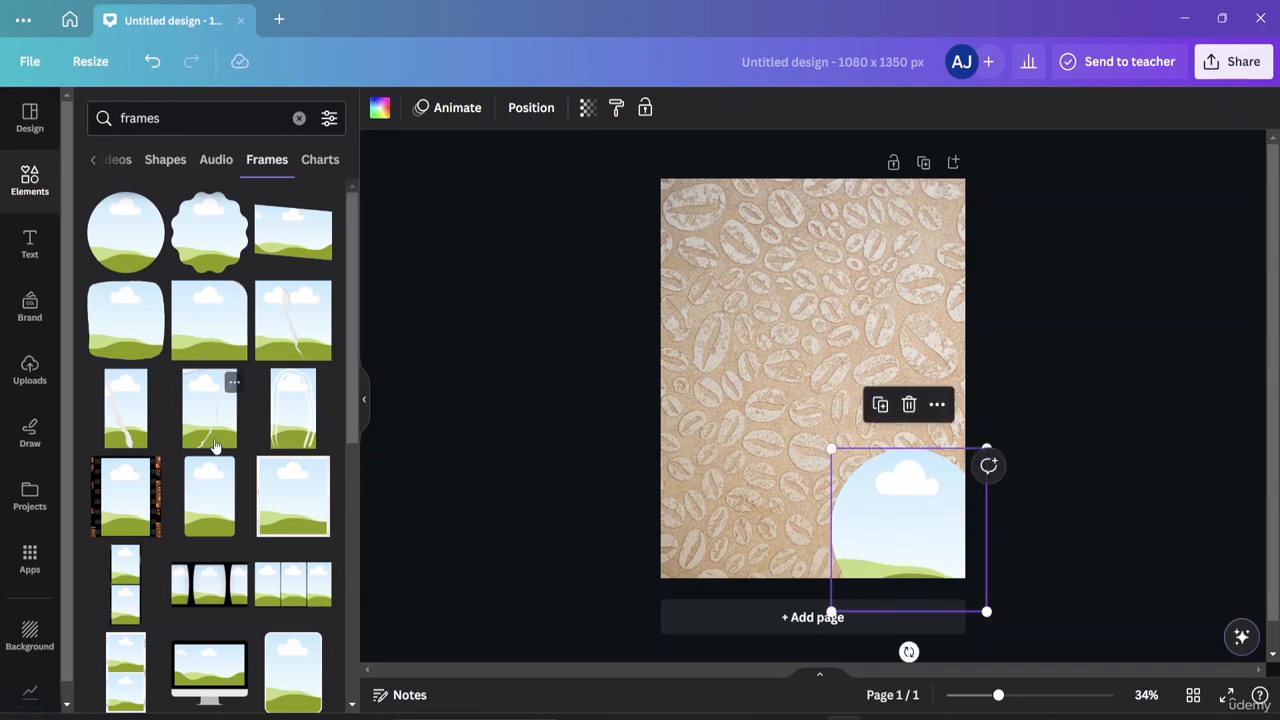
Add the bordered rounded-square frame and place it at the page's lower left, extending slightly past the left edge.
{"action": "scroll", "coordinate": [192, 490], "scroll_direction": "down", "scroll_amount": 2}
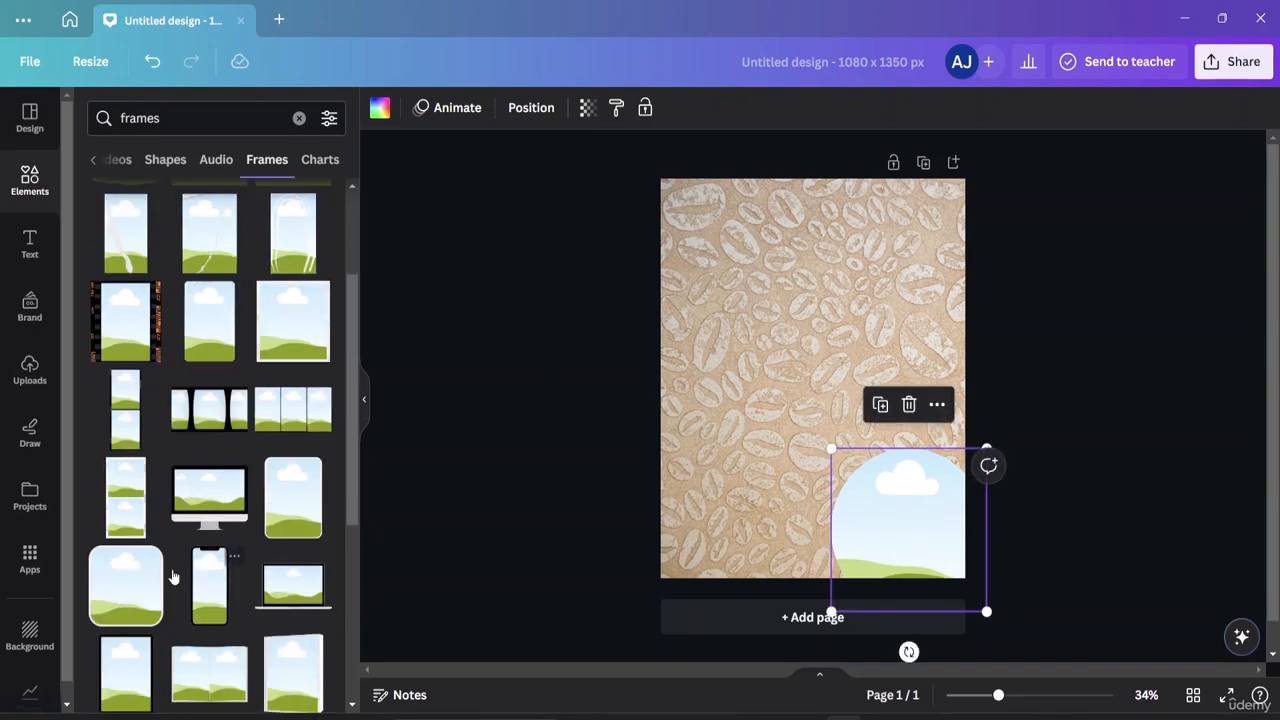
{"action": "left_click", "coordinate": [123, 604]}
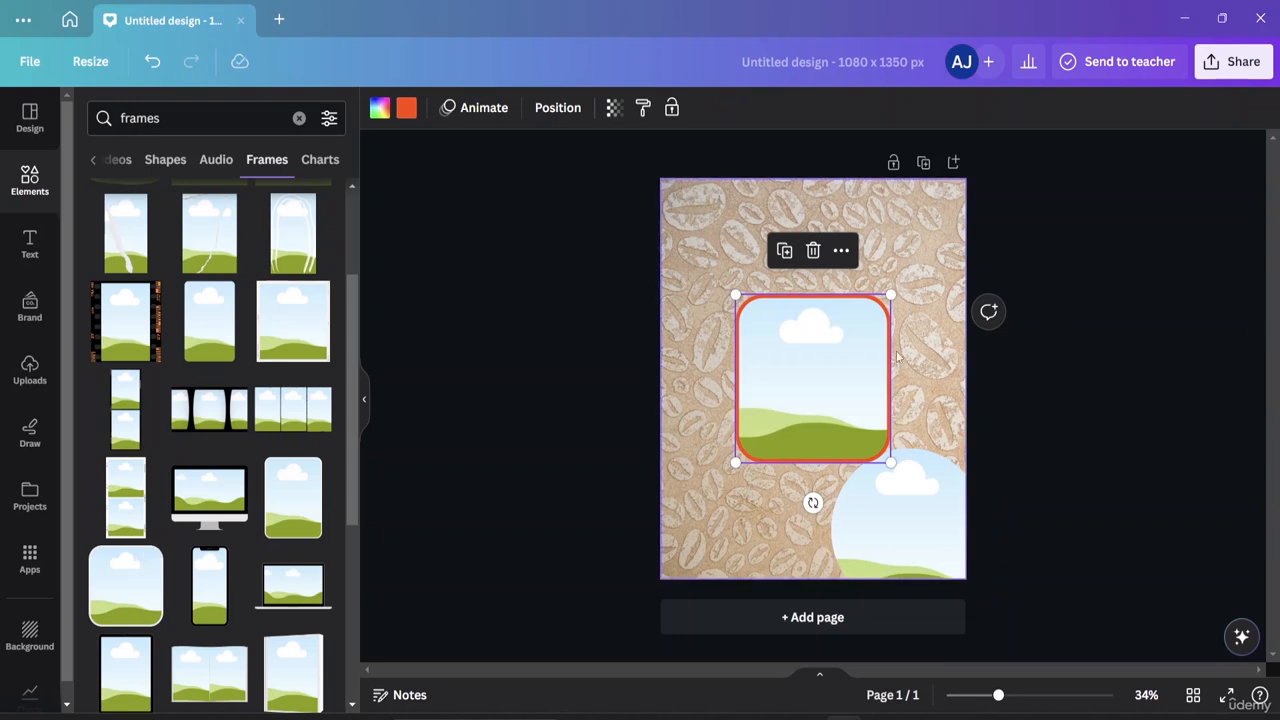
{"action": "left_click_drag", "start_coordinate": [797, 394], "coordinate": [706, 486]}
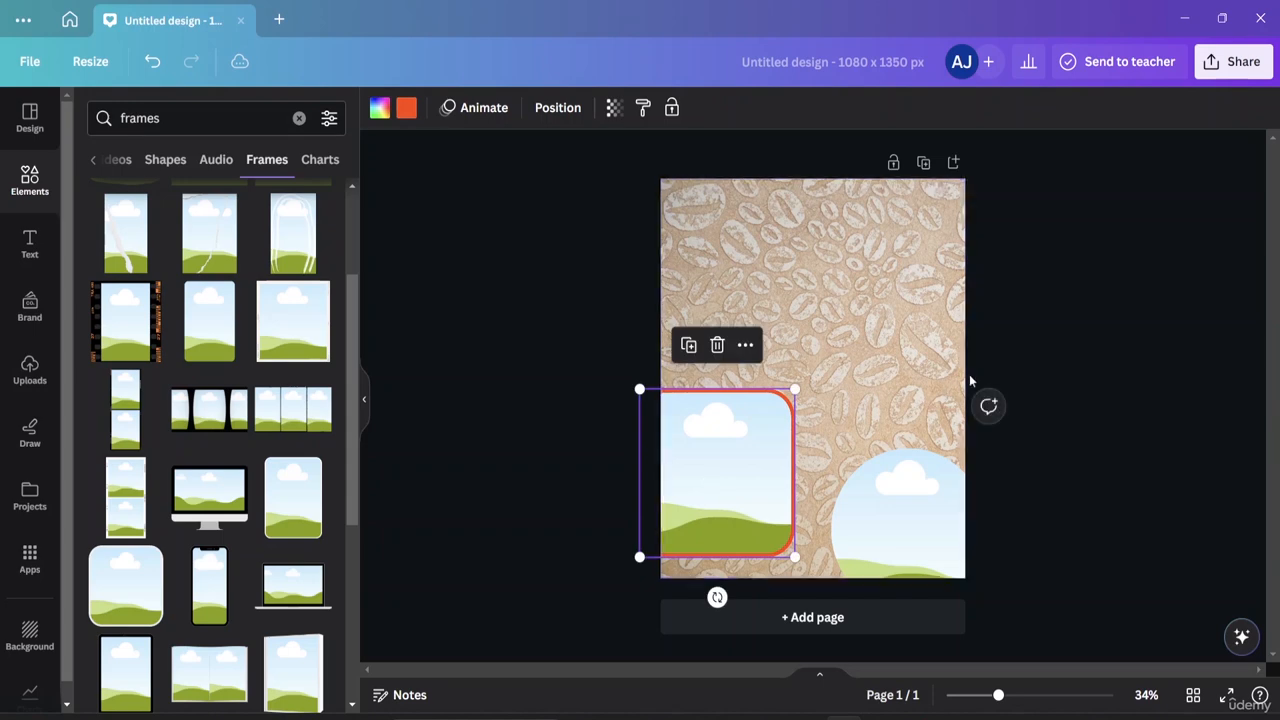
{"action": "left_click", "coordinate": [903, 394]}
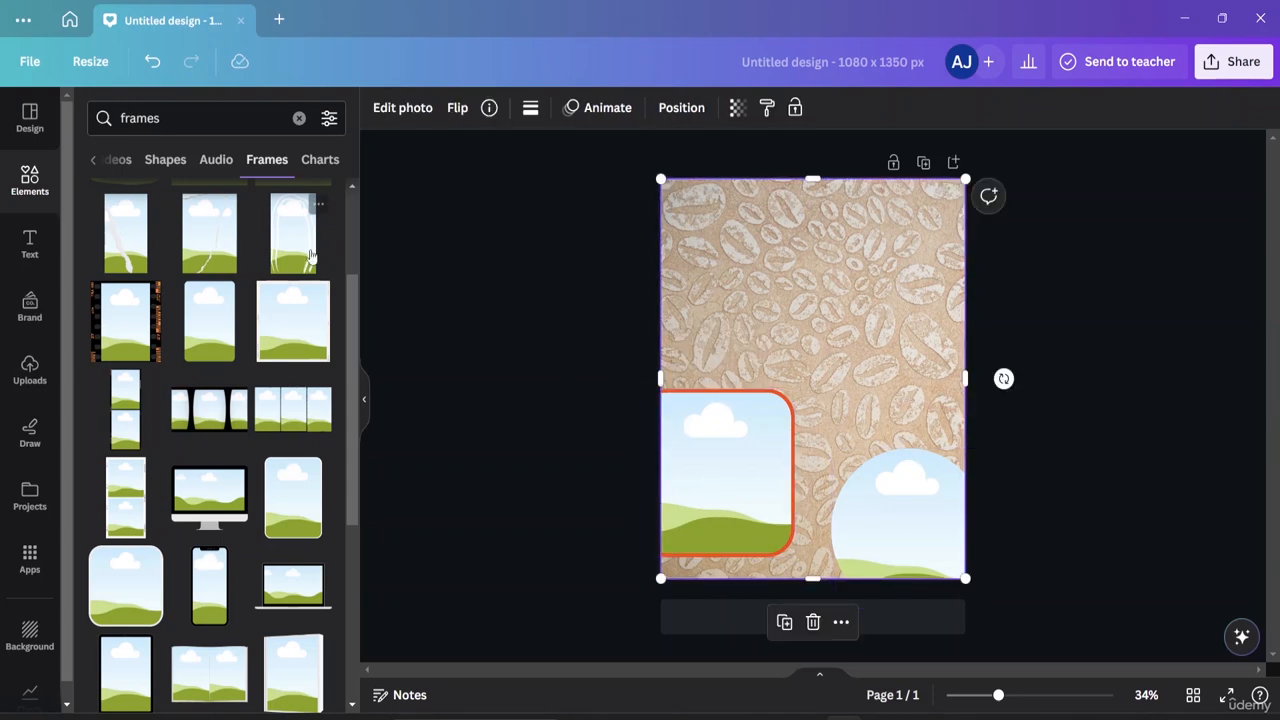
Fill the rounded-square frame with the uploaded photo of the coffee glass and undo the accidental change that follows.
{"action": "left_click", "coordinate": [30, 370]}
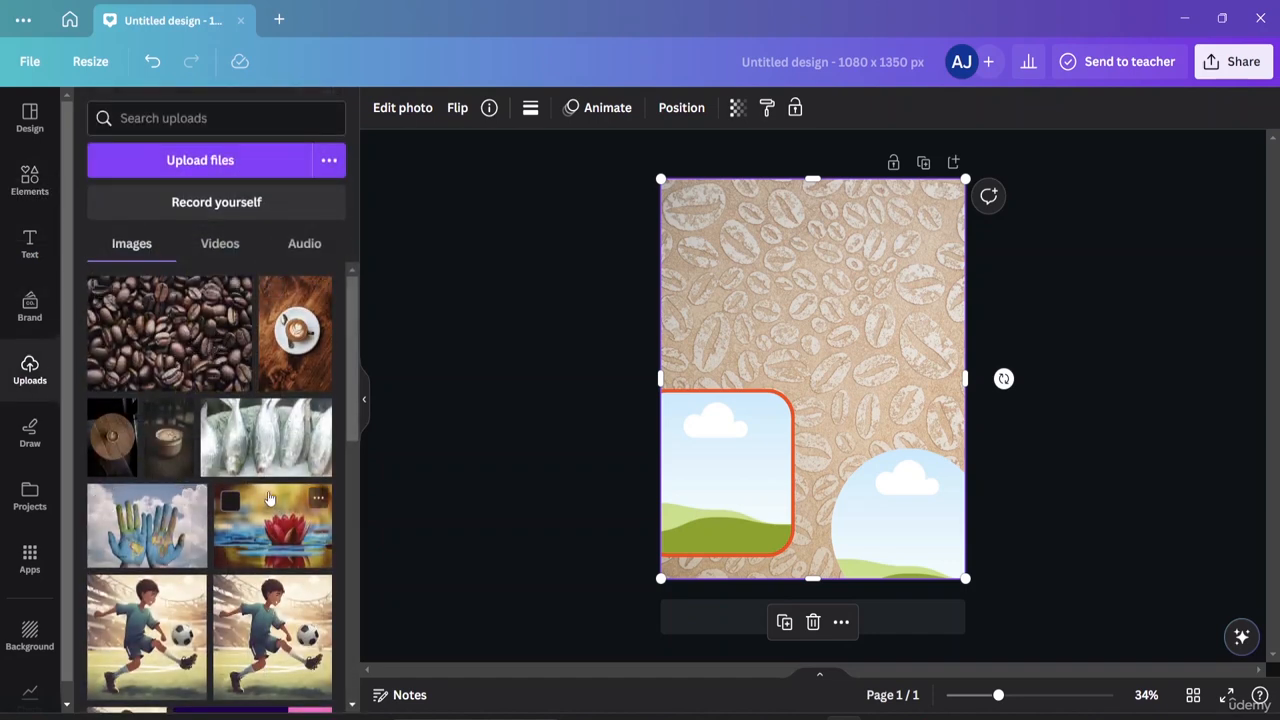
{"action": "left_click_drag", "start_coordinate": [216, 478], "coordinate": [744, 401]}
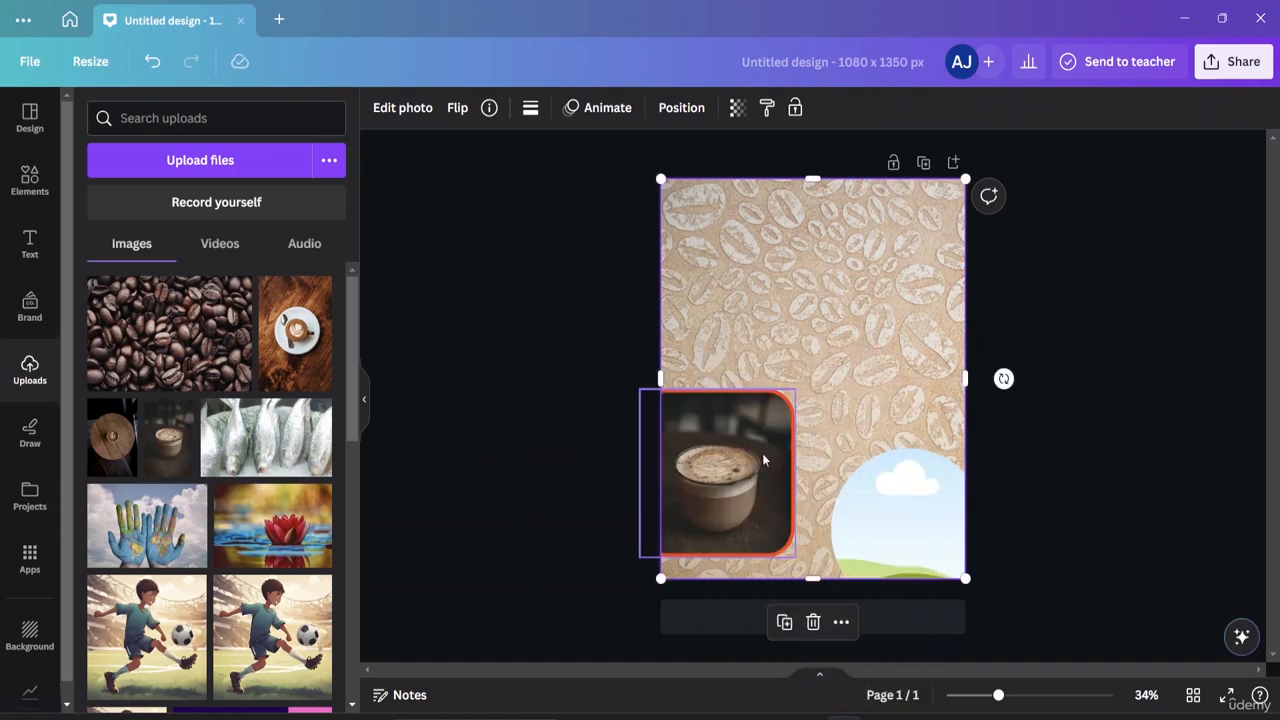
{"action": "left_click_drag", "start_coordinate": [719, 484], "coordinate": [721, 490]}
{"action": "key", "text": "ctrl+z"}
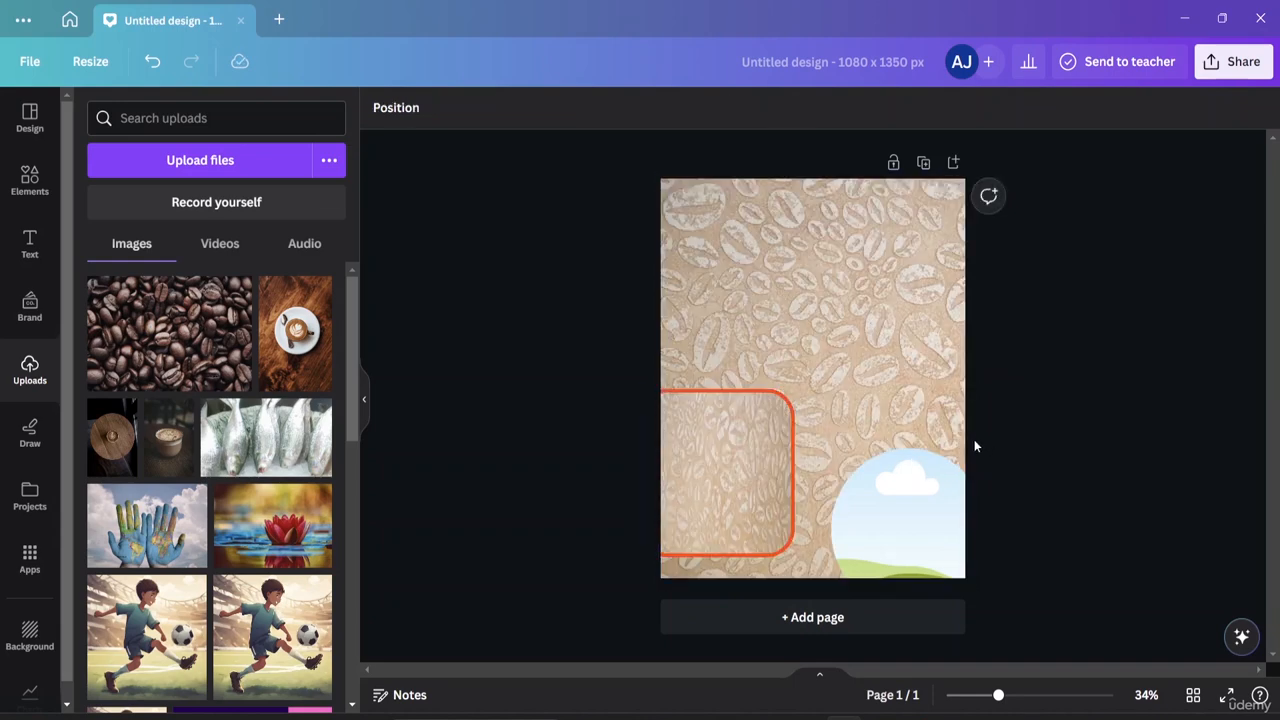
Nudge the rounded coffee-glass frame slightly inward at the page's left edge.
{"action": "left_click", "coordinate": [717, 478]}
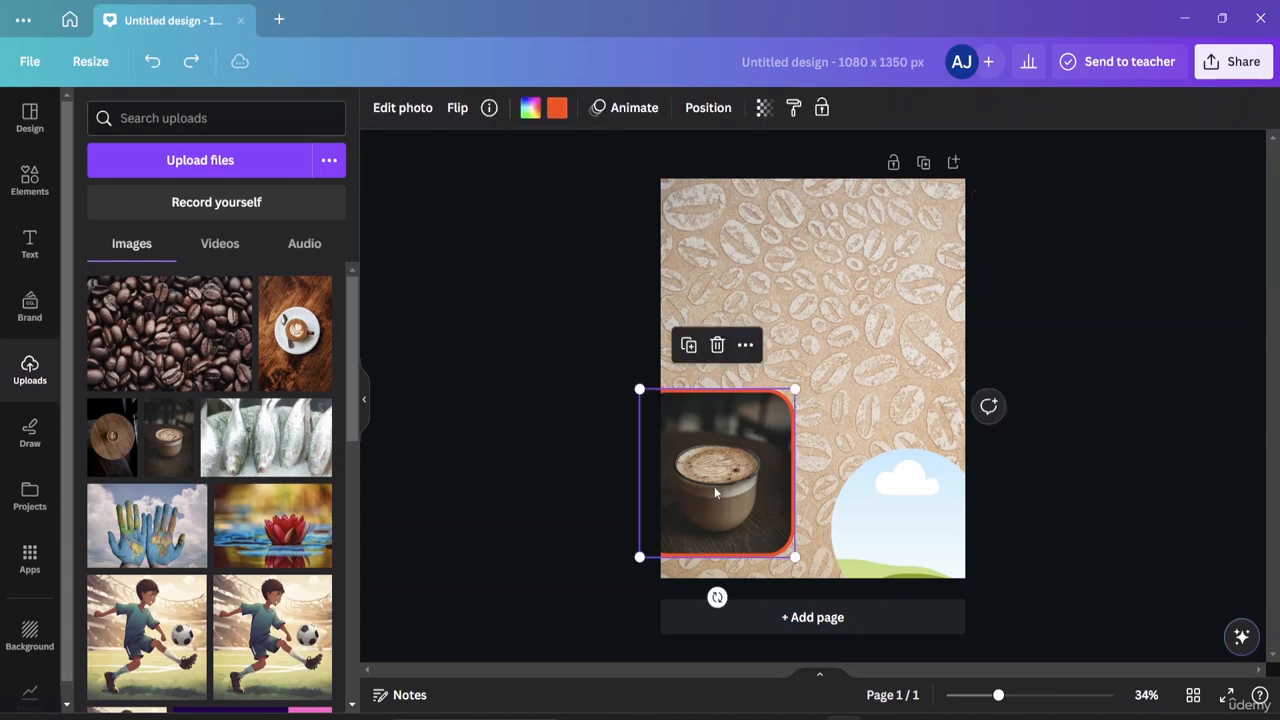
{"action": "double_click", "coordinate": [716, 486]}
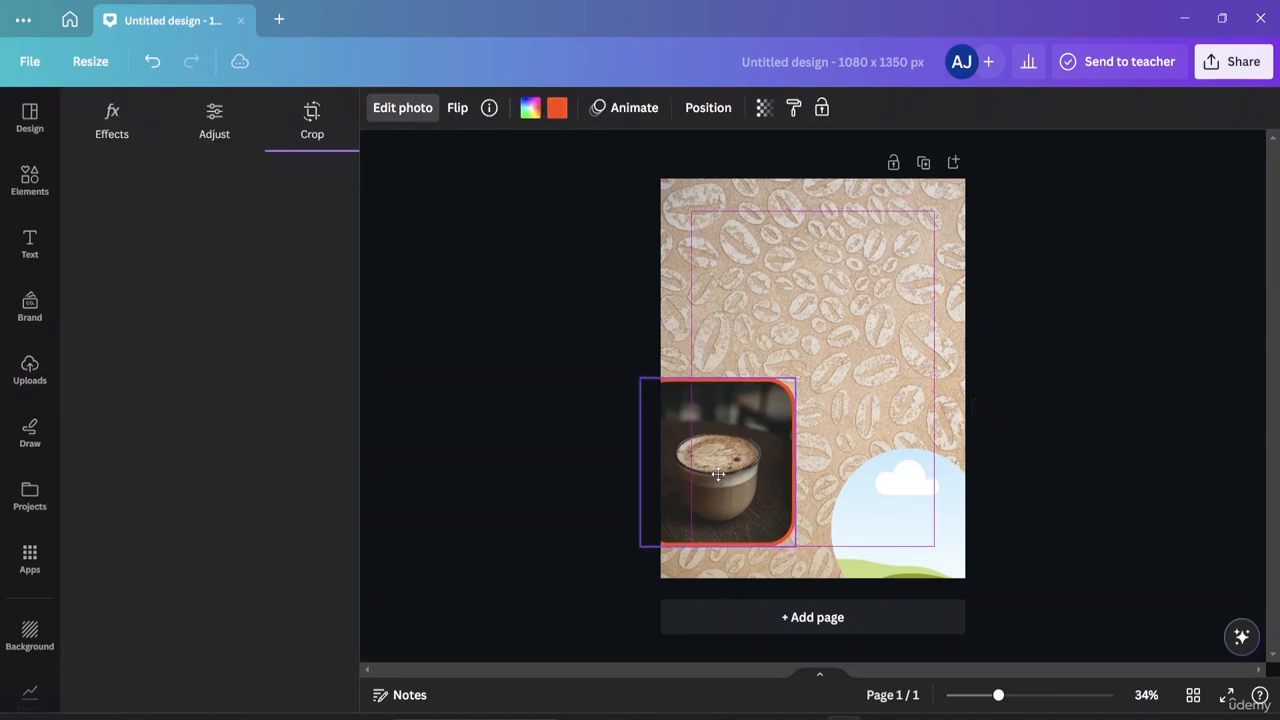
{"action": "left_click_drag", "start_coordinate": [719, 483], "coordinate": [722, 481]}
{"action": "left_click", "coordinate": [1190, 389]}
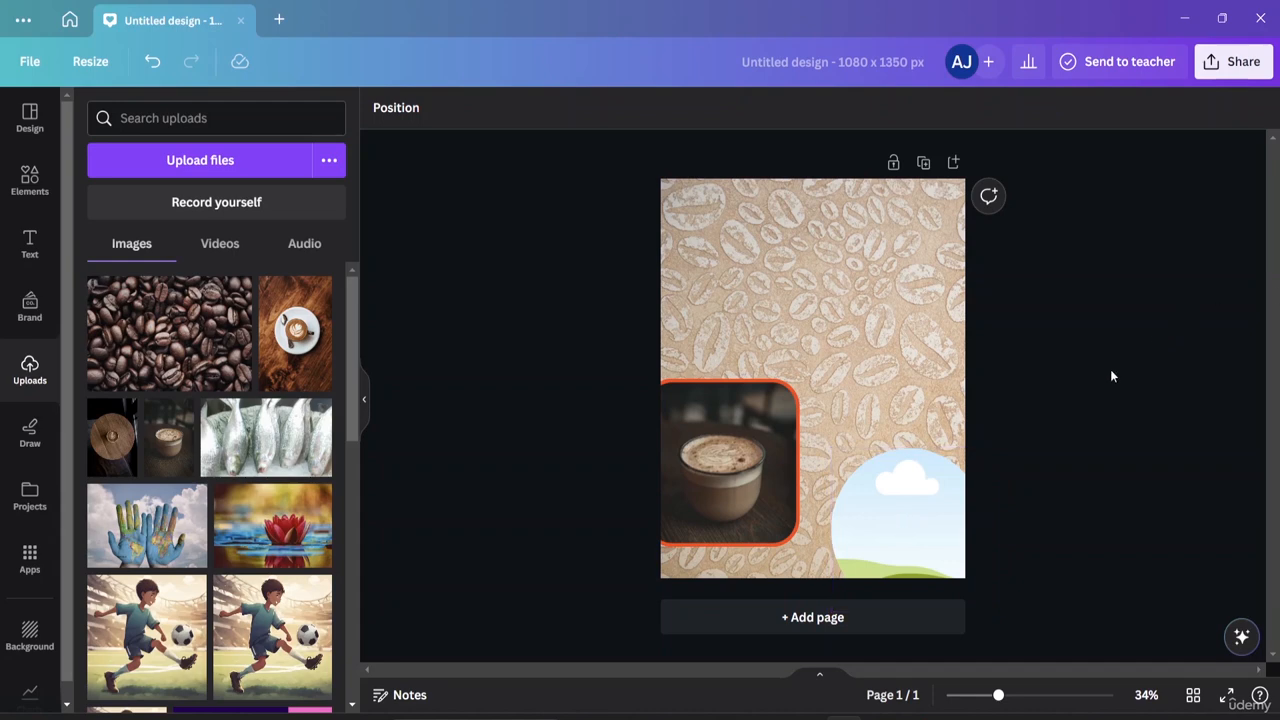
{"action": "left_click_drag", "start_coordinate": [740, 440], "coordinate": [739, 449]}
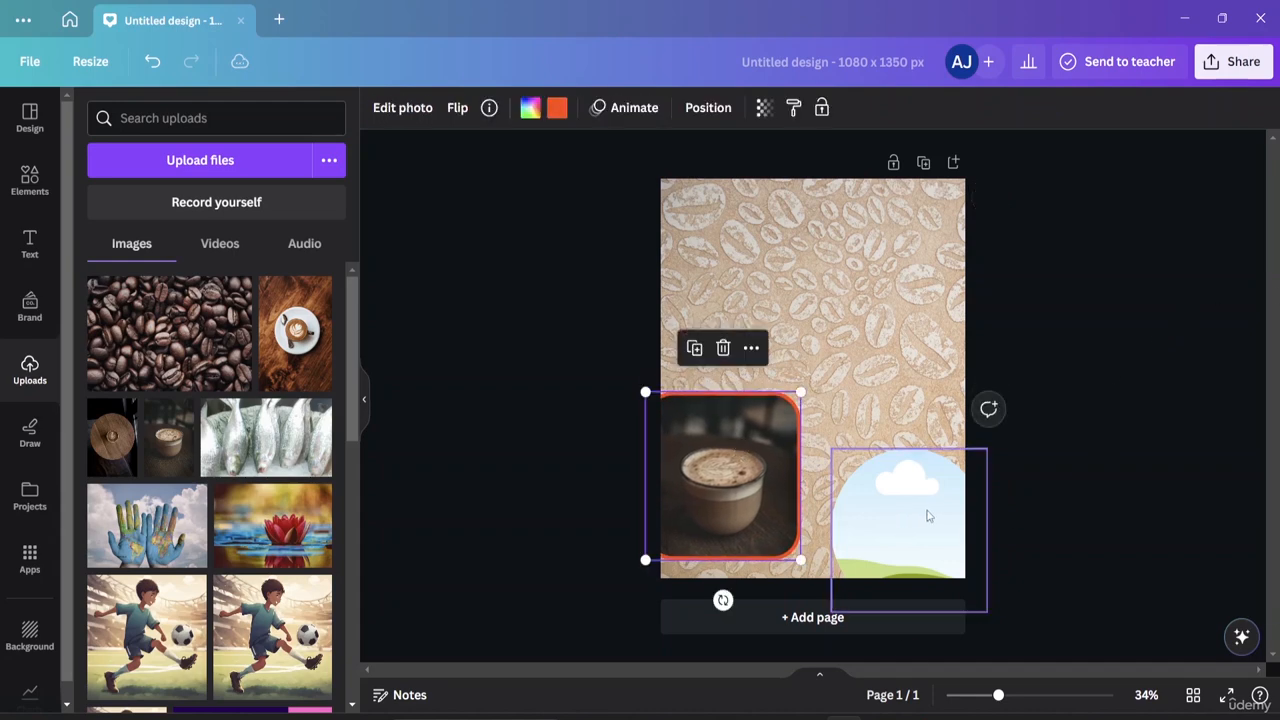
Fill the circular frame at the page's lower right with the uploaded photo of dark roasted coffee beans.
{"action": "left_click", "coordinate": [926, 514]}
{"action": "left_click", "coordinate": [1137, 474]}
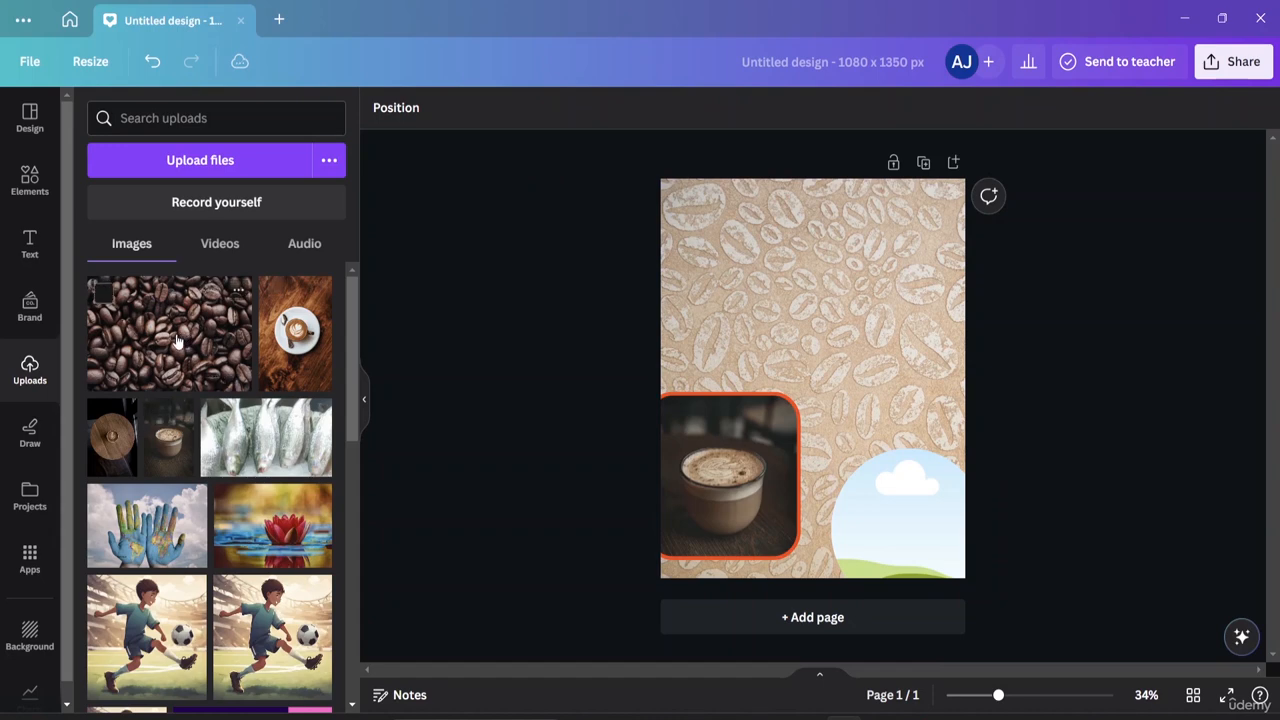
{"action": "left_click_drag", "start_coordinate": [176, 342], "coordinate": [898, 492]}
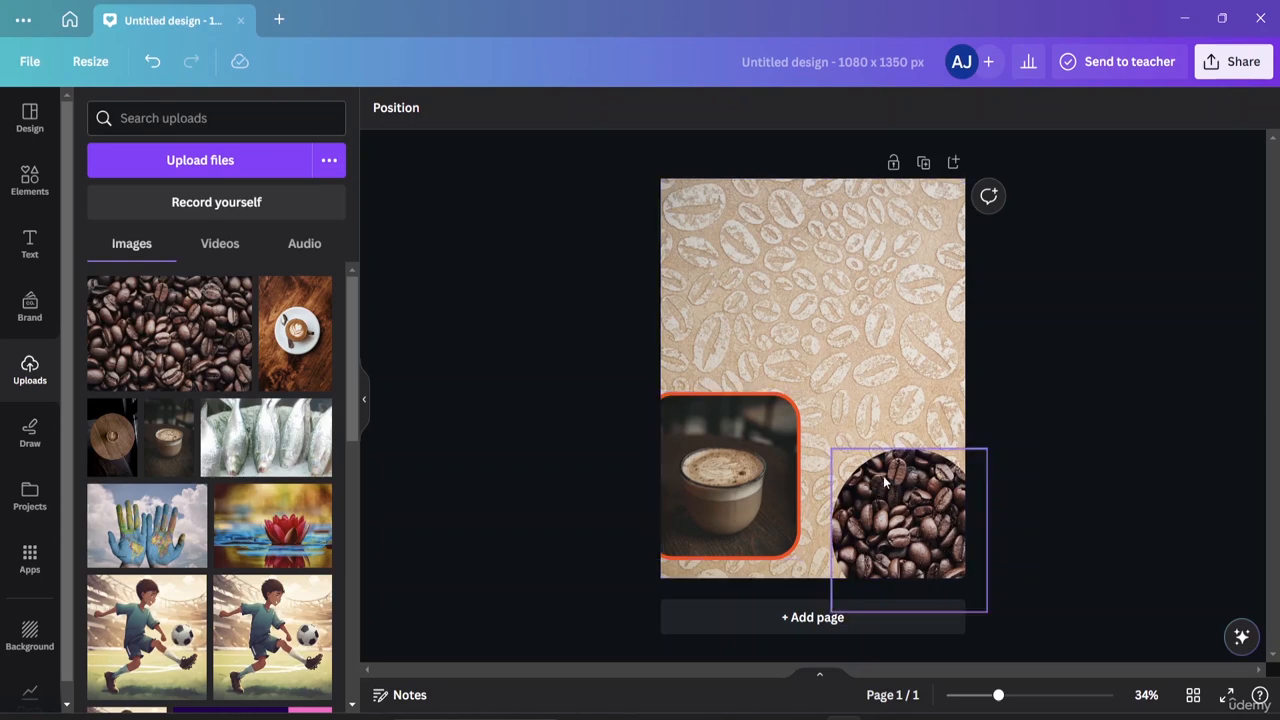
{"action": "left_click", "coordinate": [790, 403]}
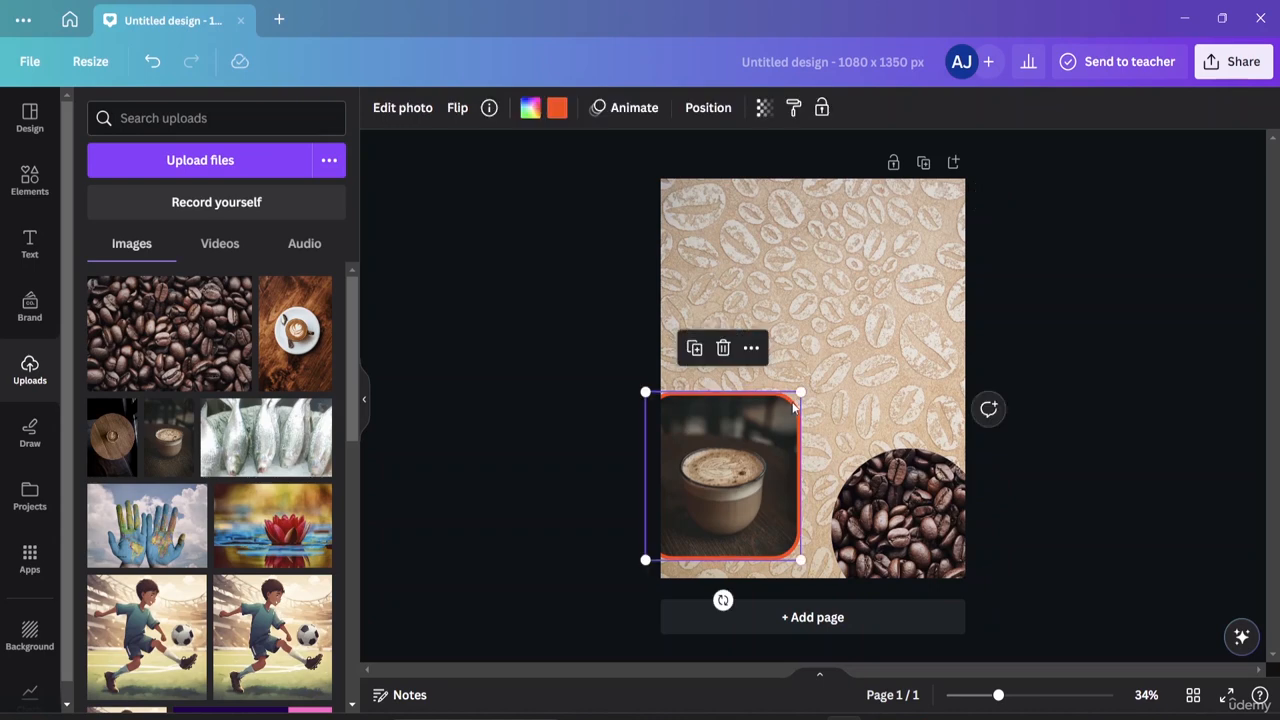
{"action": "left_click", "coordinate": [920, 530]}
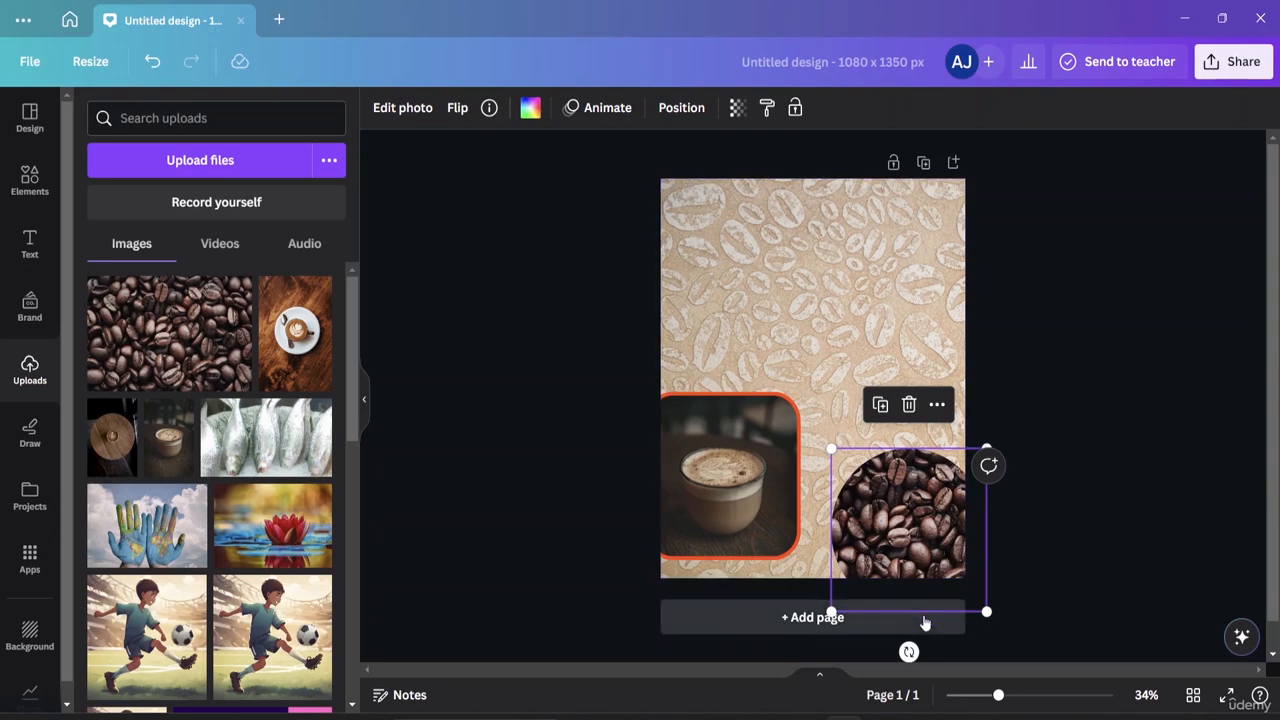
{"action": "left_click", "coordinate": [1154, 486]}
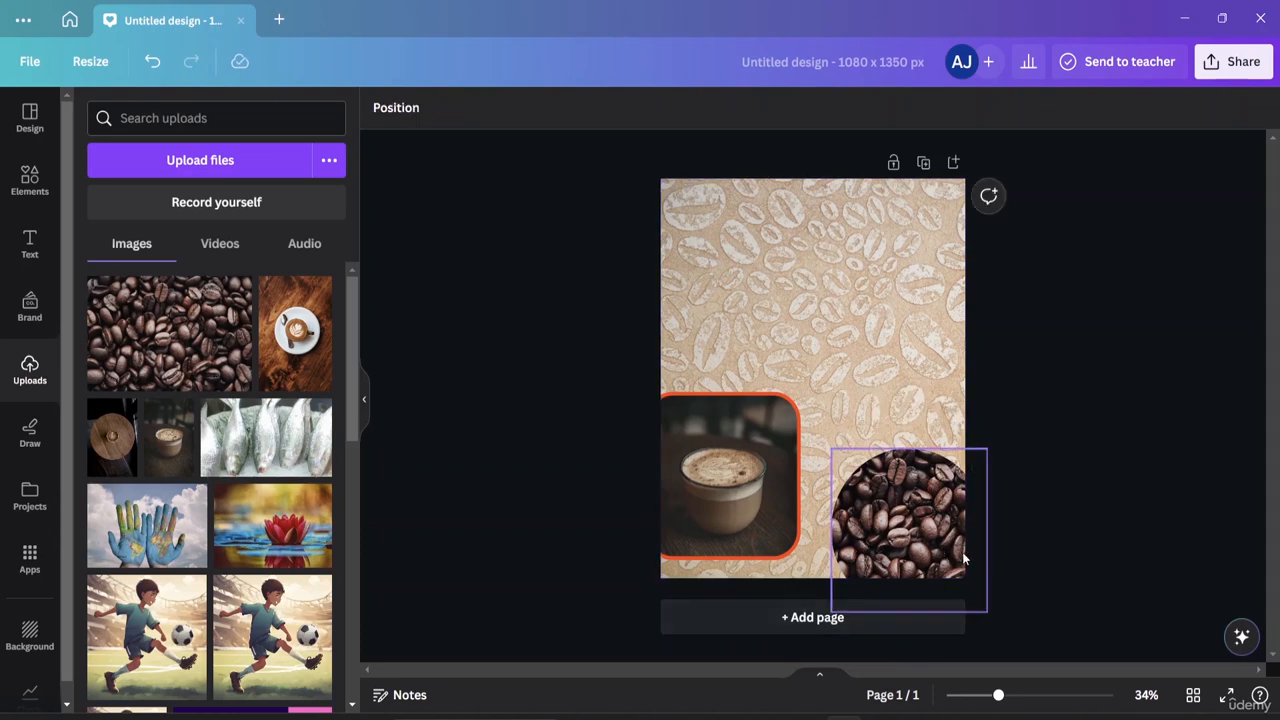
Enlarge the rounded coffee-glass frame slightly from its upper-right corner and deselect it.
{"action": "left_click", "coordinate": [735, 495]}
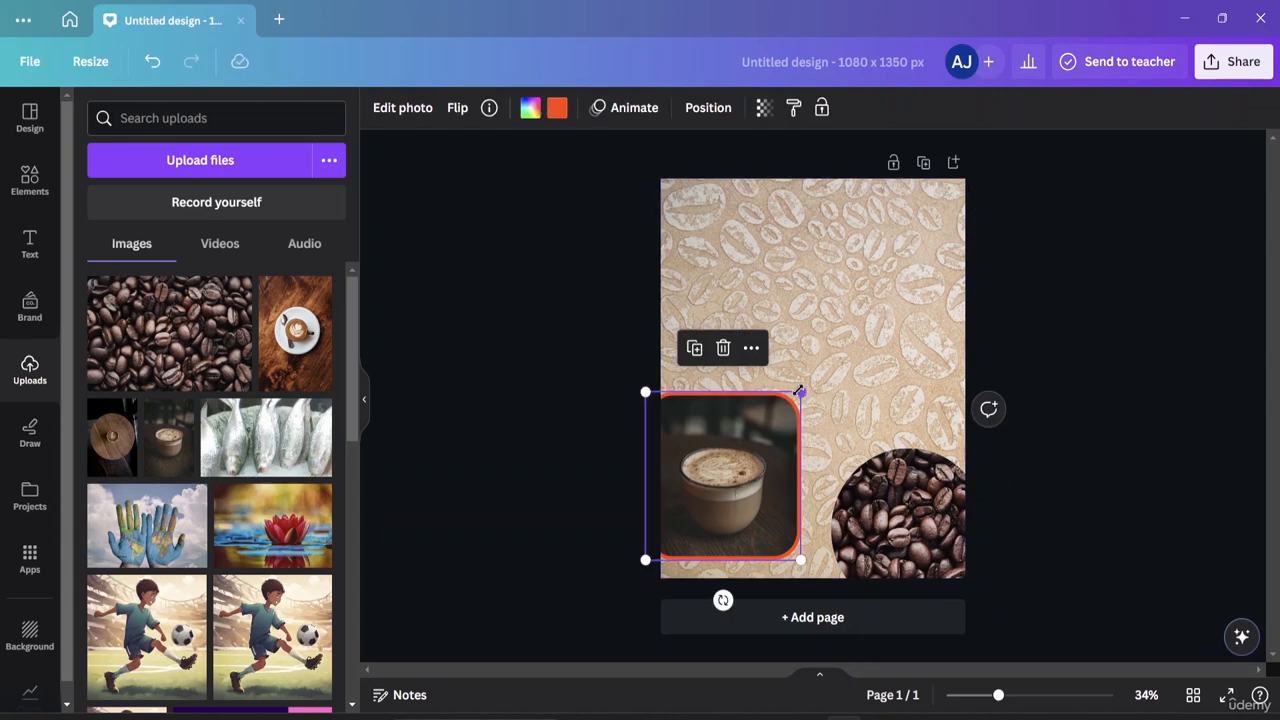
{"action": "mouse_move", "coordinate": [800, 392]}
{"action": "left_mouse_down"}
{"action": "mouse_move", "coordinate": [840, 350]}
{"action": "mouse_move", "coordinate": [766, 429]}
{"action": "mouse_move", "coordinate": [810, 392]}
{"action": "left_mouse_up"}
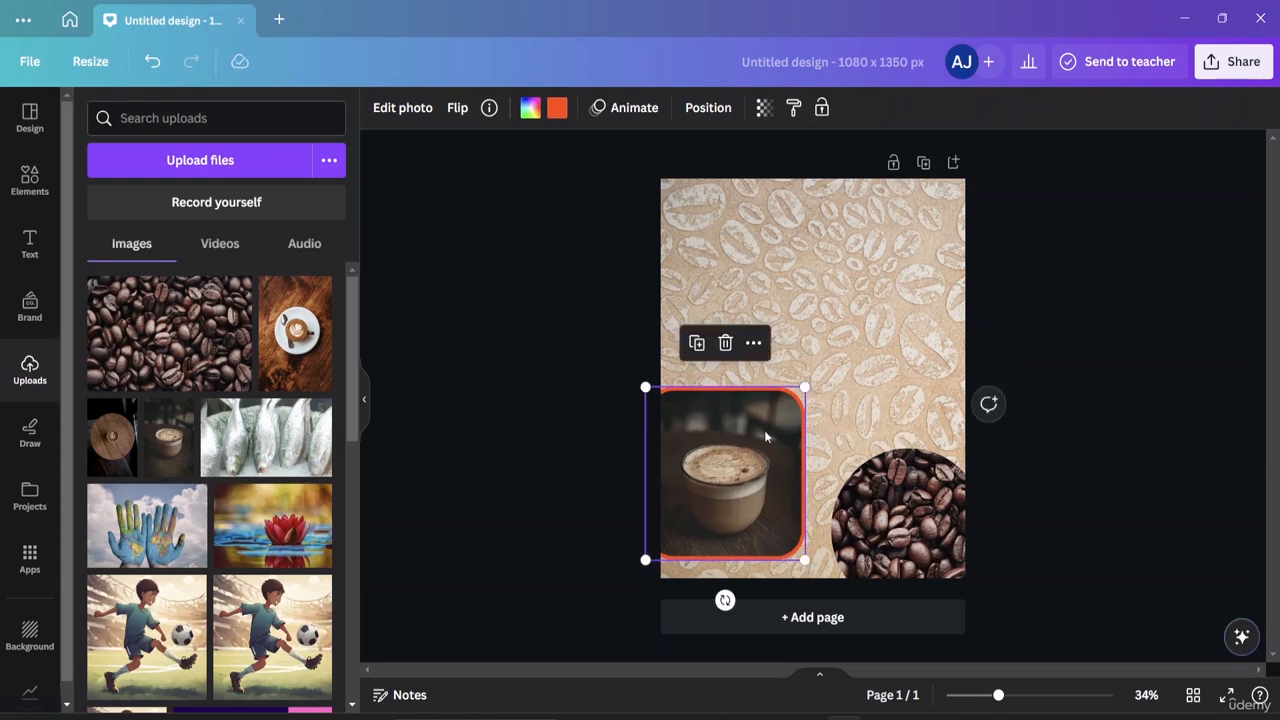
{"action": "left_click", "coordinate": [1079, 481]}
Enlarge the circular coffee-bean frame and move it slightly right, clear of the coffee-glass frame.
{"action": "left_click", "coordinate": [912, 525]}
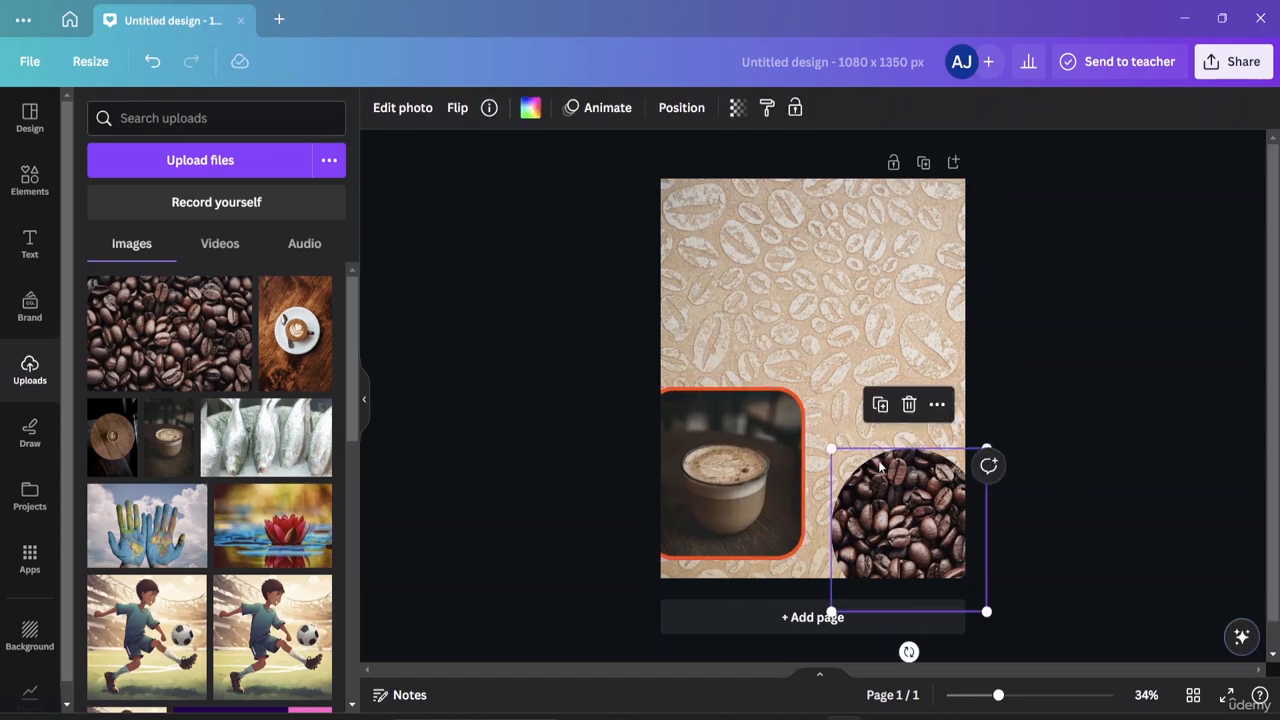
{"action": "left_click_drag", "start_coordinate": [832, 449], "coordinate": [811, 394]}
{"action": "left_click", "coordinate": [1178, 480]}
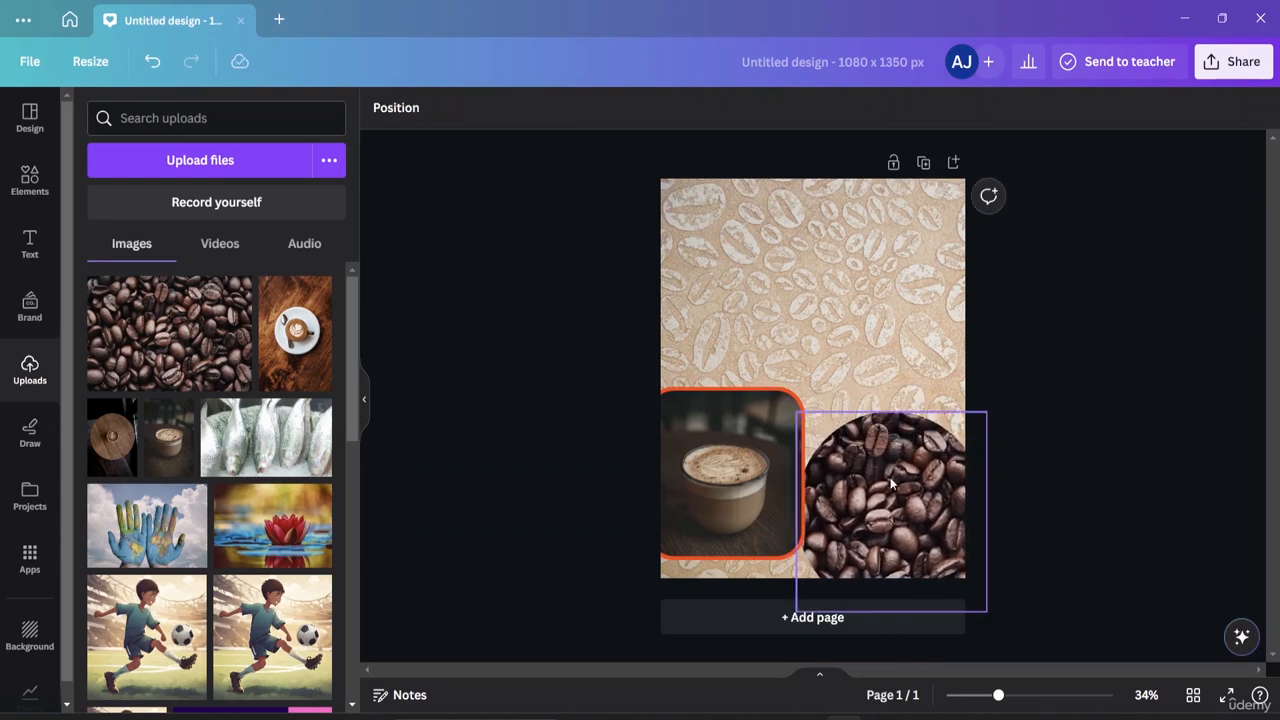
{"action": "mouse_move", "coordinate": [895, 494]}
{"action": "left_mouse_down"}
{"action": "mouse_move", "coordinate": [933, 489]}
{"action": "mouse_move", "coordinate": [909, 489]}
{"action": "left_mouse_up"}
{"action": "left_click", "coordinate": [1141, 404]}
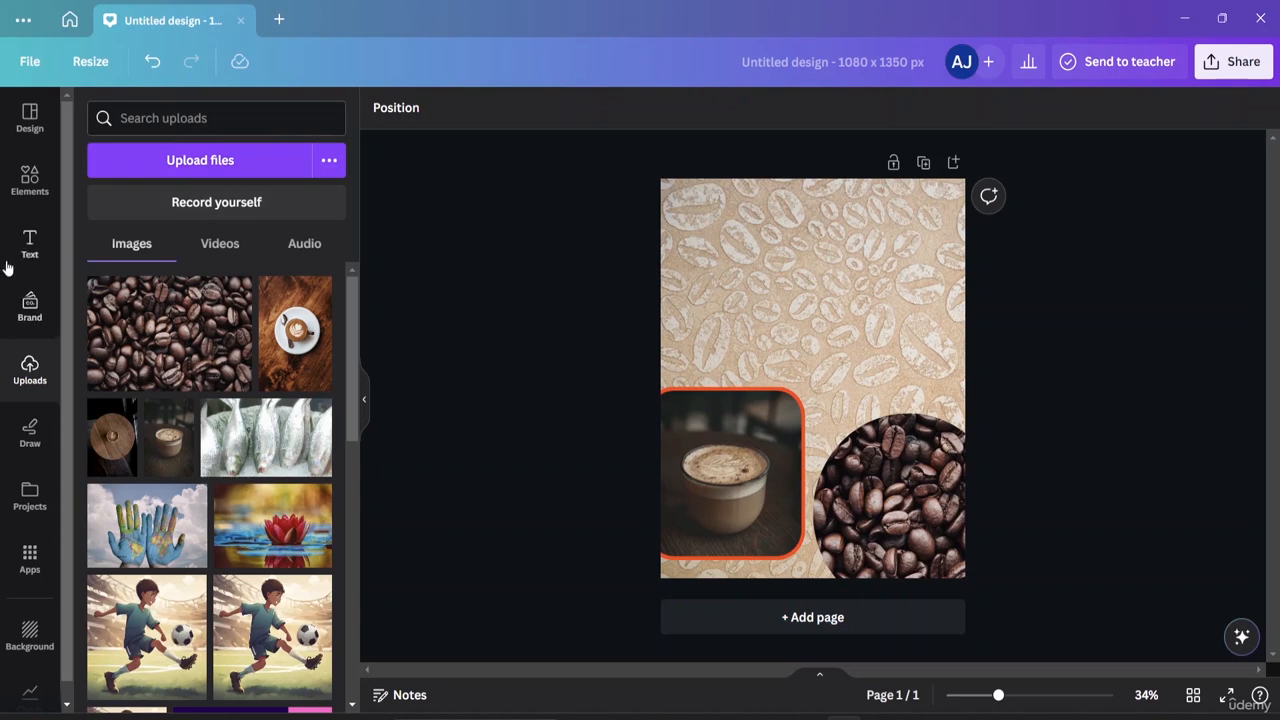
Search the design elements for "ribbon" in place of "frames" and show all the matching graphics.
{"action": "left_click", "coordinate": [35, 195]}
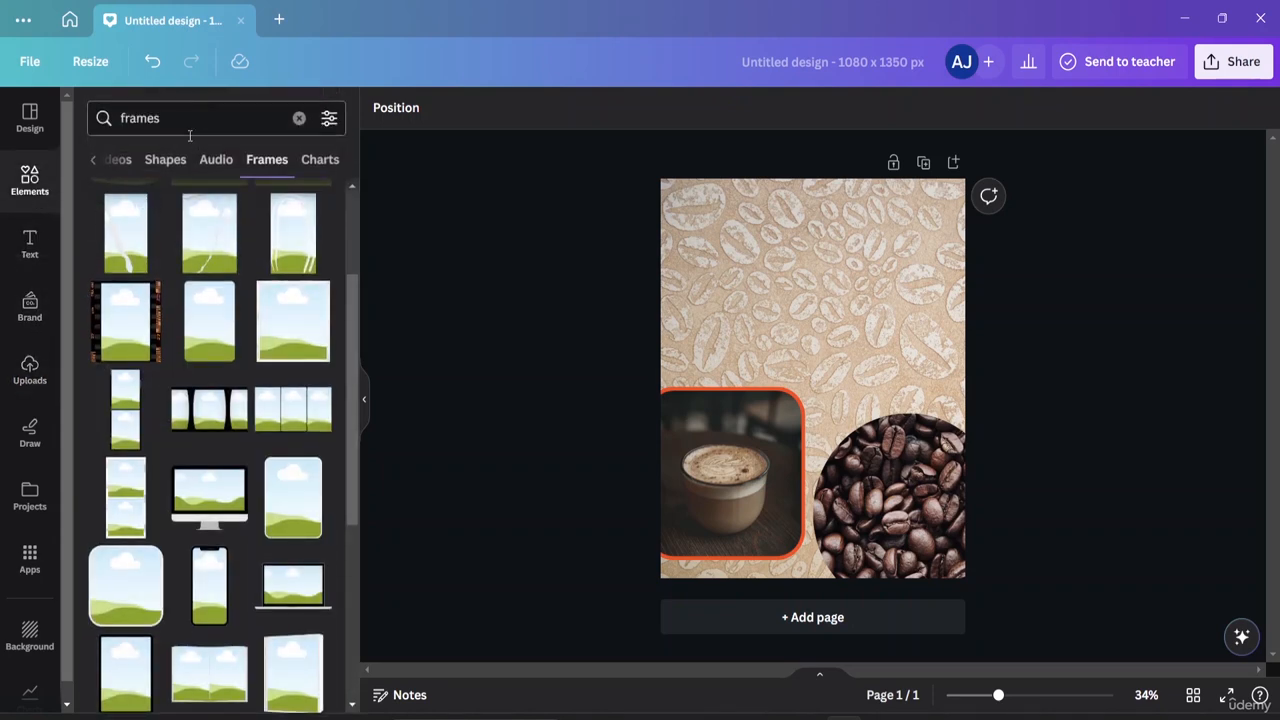
{"action": "left_click", "coordinate": [93, 159]}
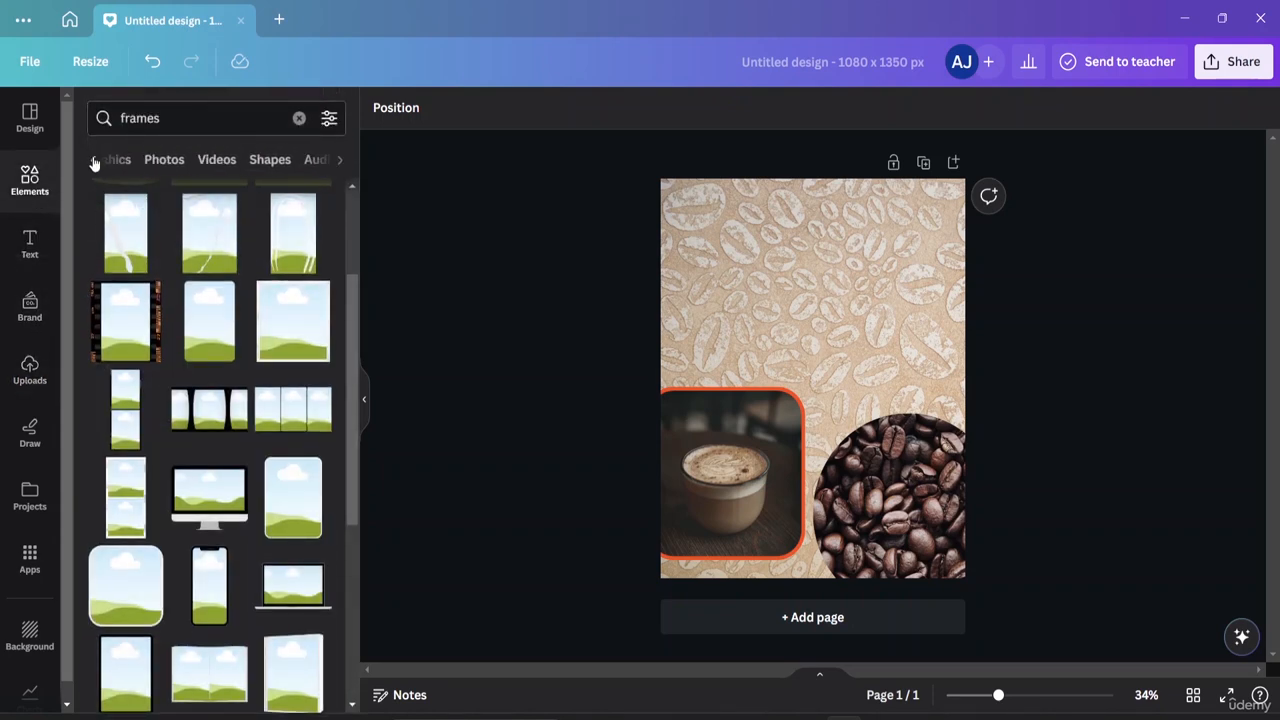
{"action": "left_click", "coordinate": [93, 159]}
{"action": "left_click", "coordinate": [302, 118]}
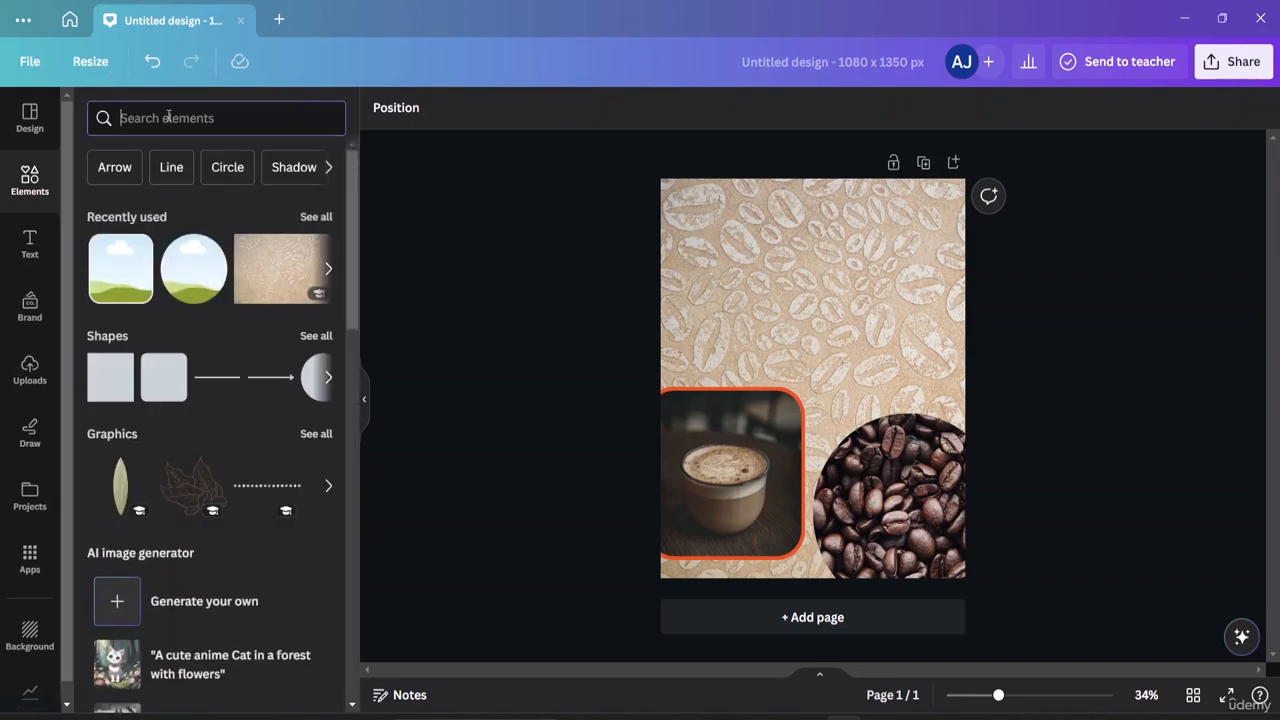
{"action": "type", "text": "r"}
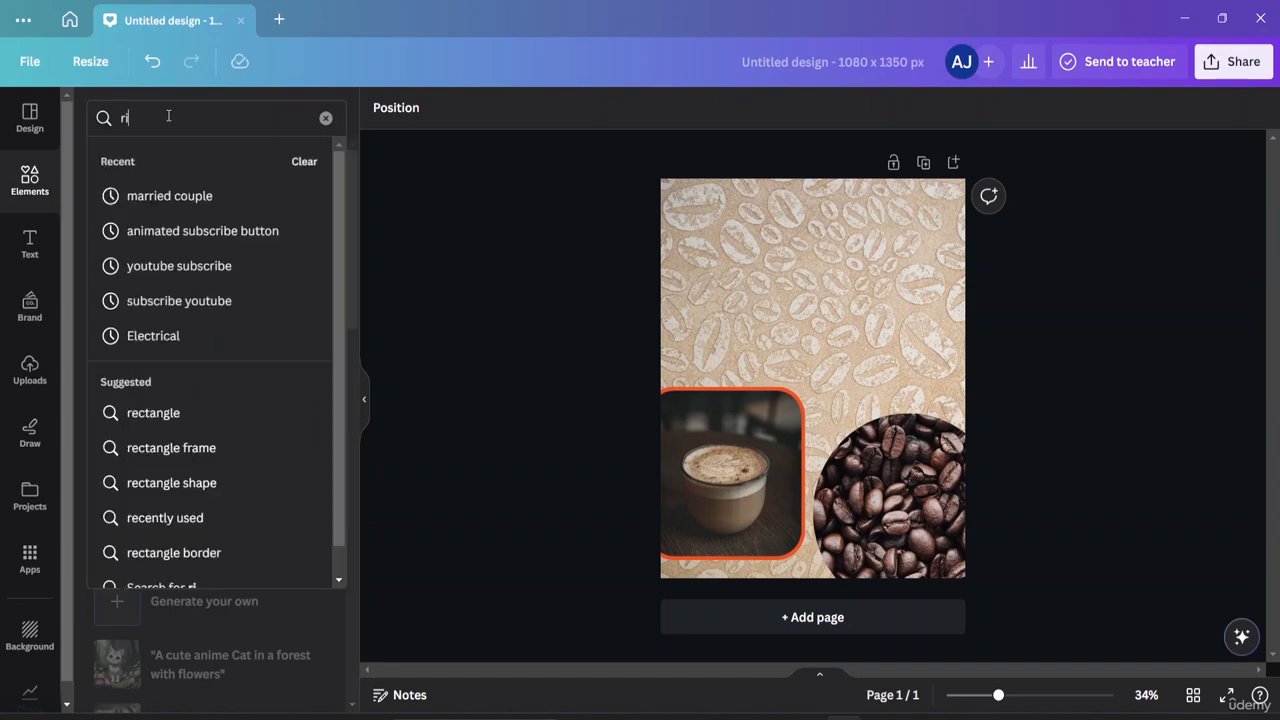
{"action": "type", "text": "ibbon"}
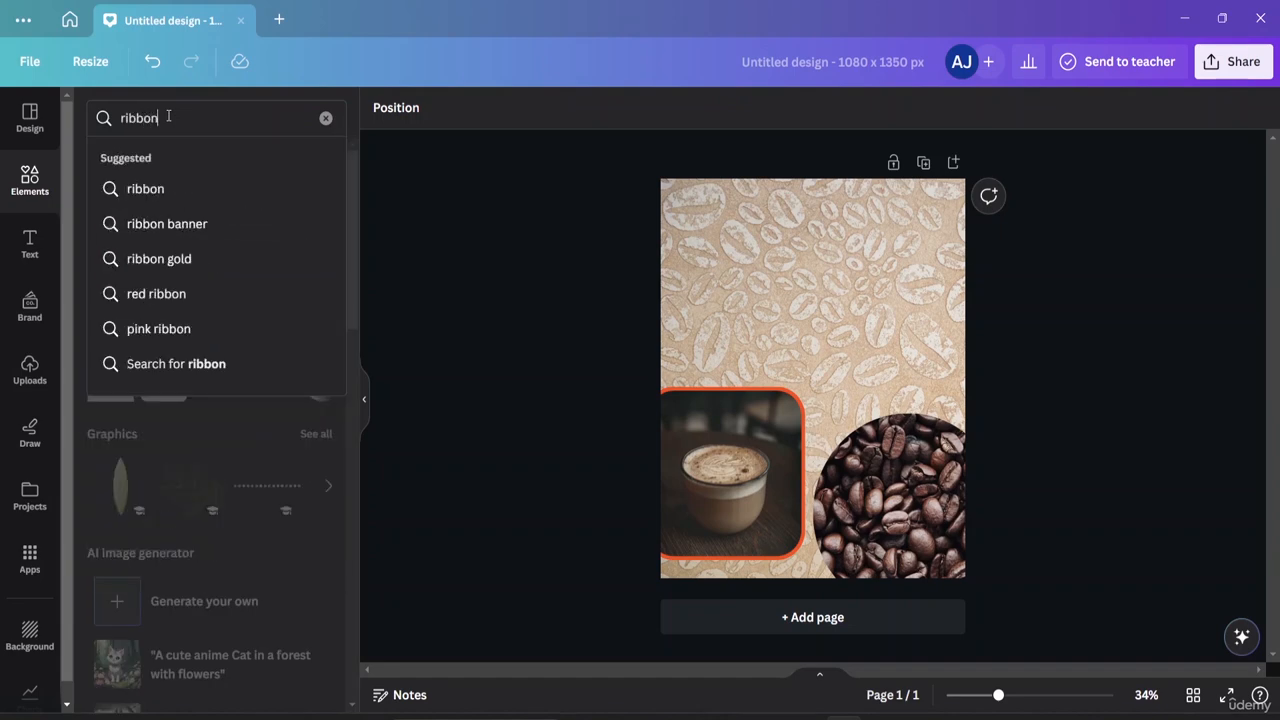
{"action": "left_click", "coordinate": [140, 187]}
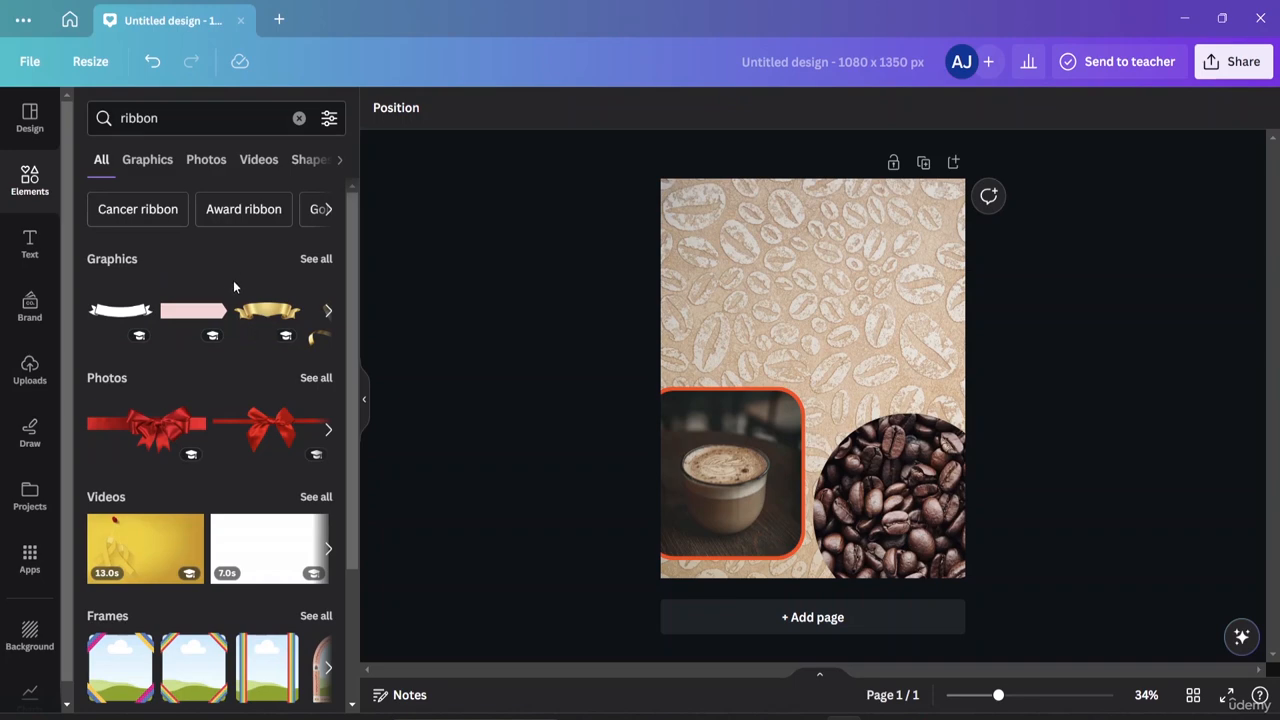
{"action": "left_click", "coordinate": [318, 258]}
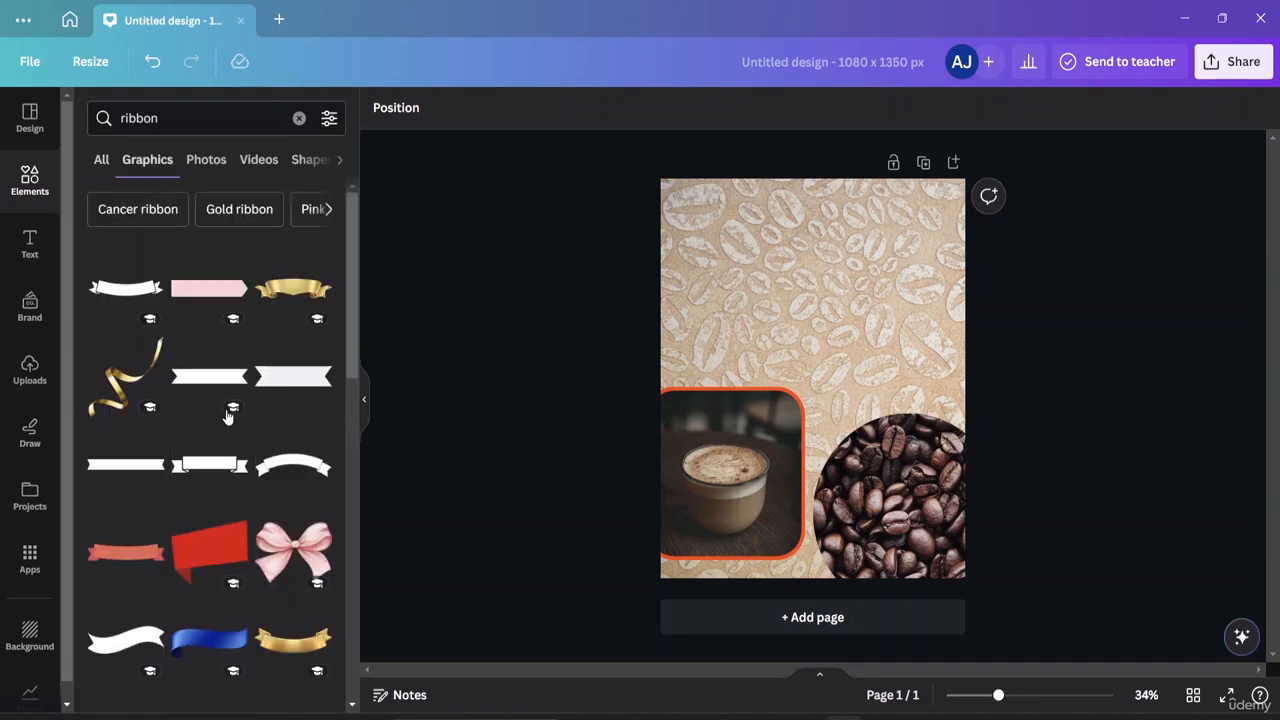
Insert the flat light-grey ribbon banner with notched ends from the graphics results.
{"action": "scroll", "coordinate": [227, 417], "scroll_direction": "down", "scroll_amount": 3}
{"action": "scroll", "coordinate": [238, 426], "scroll_direction": "up", "scroll_amount": 2}
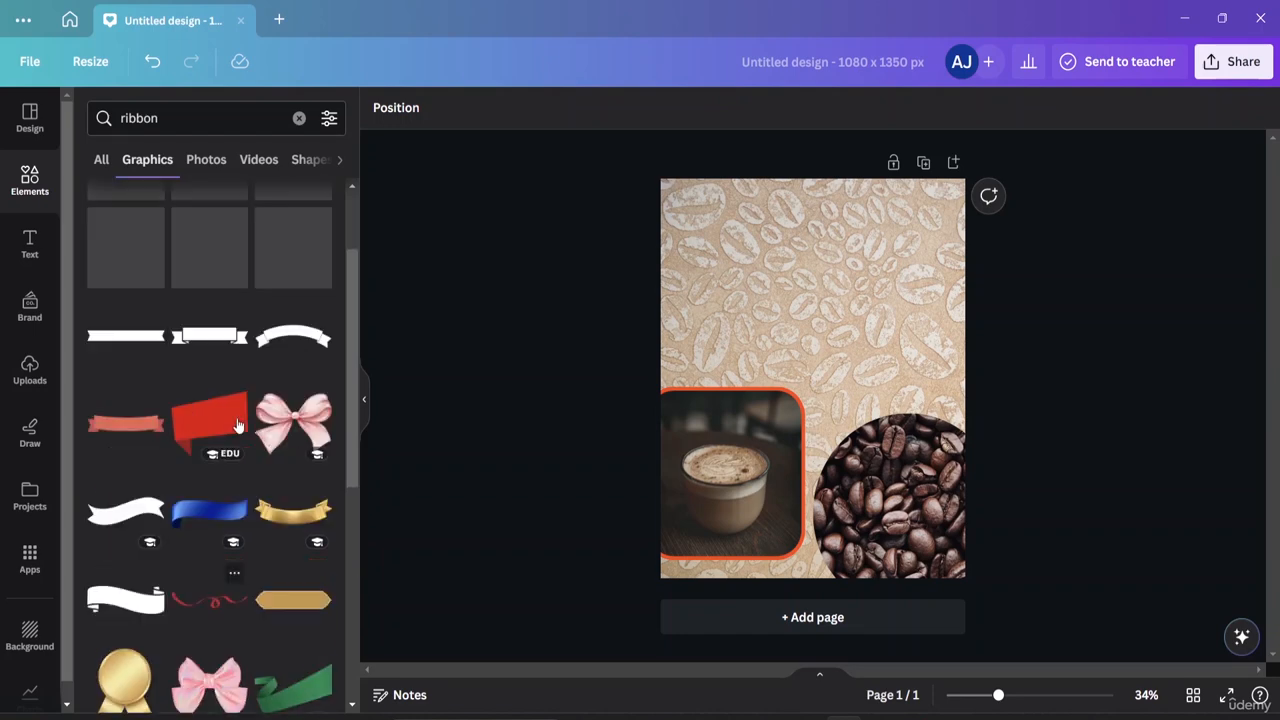
{"action": "scroll", "coordinate": [238, 426], "scroll_direction": "up", "scroll_amount": 3}
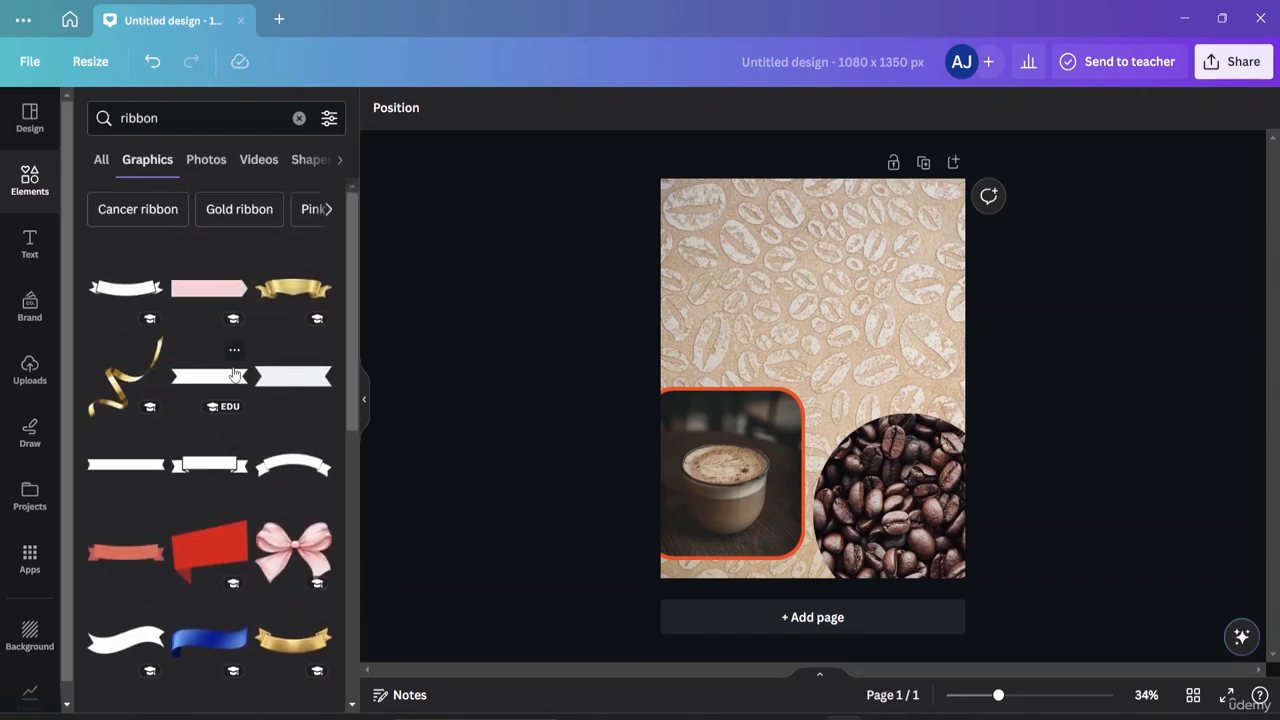
{"action": "left_click", "coordinate": [286, 376]}
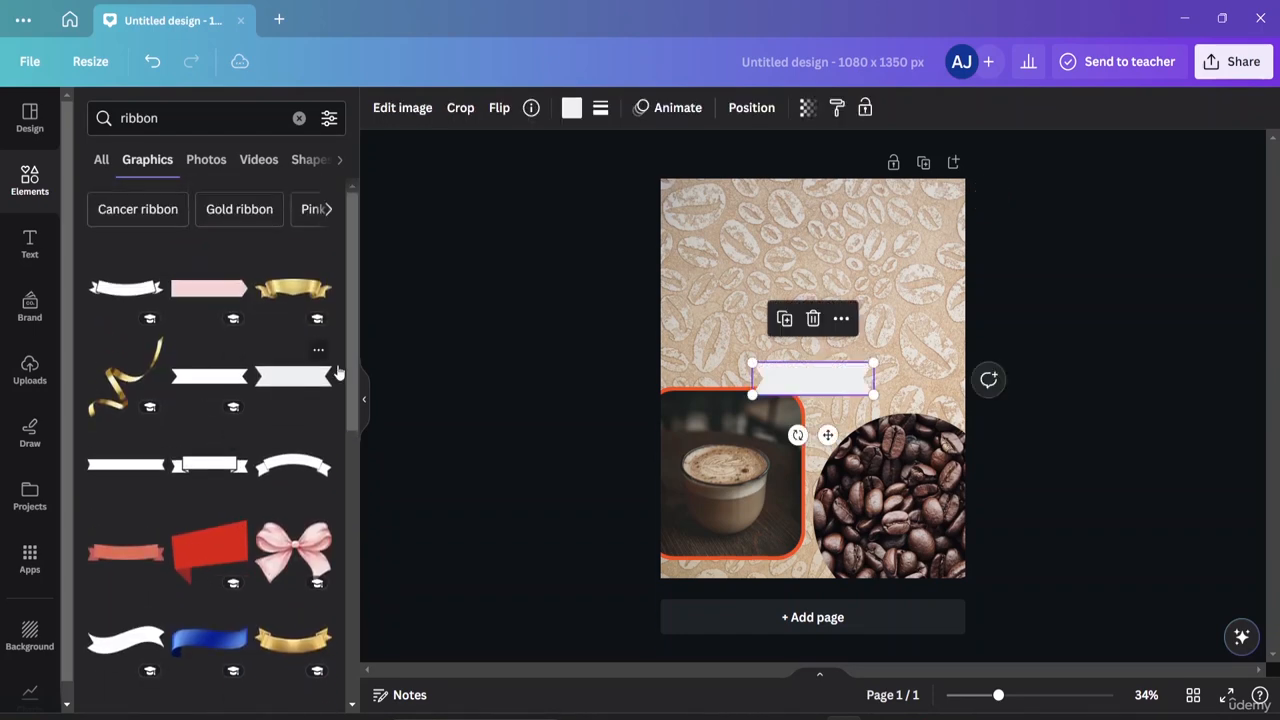
Move the ribbon banner to the top of the page, enlarge it to span most of the page width, and centre it.
{"action": "left_click_drag", "start_coordinate": [835, 382], "coordinate": [833, 230]}
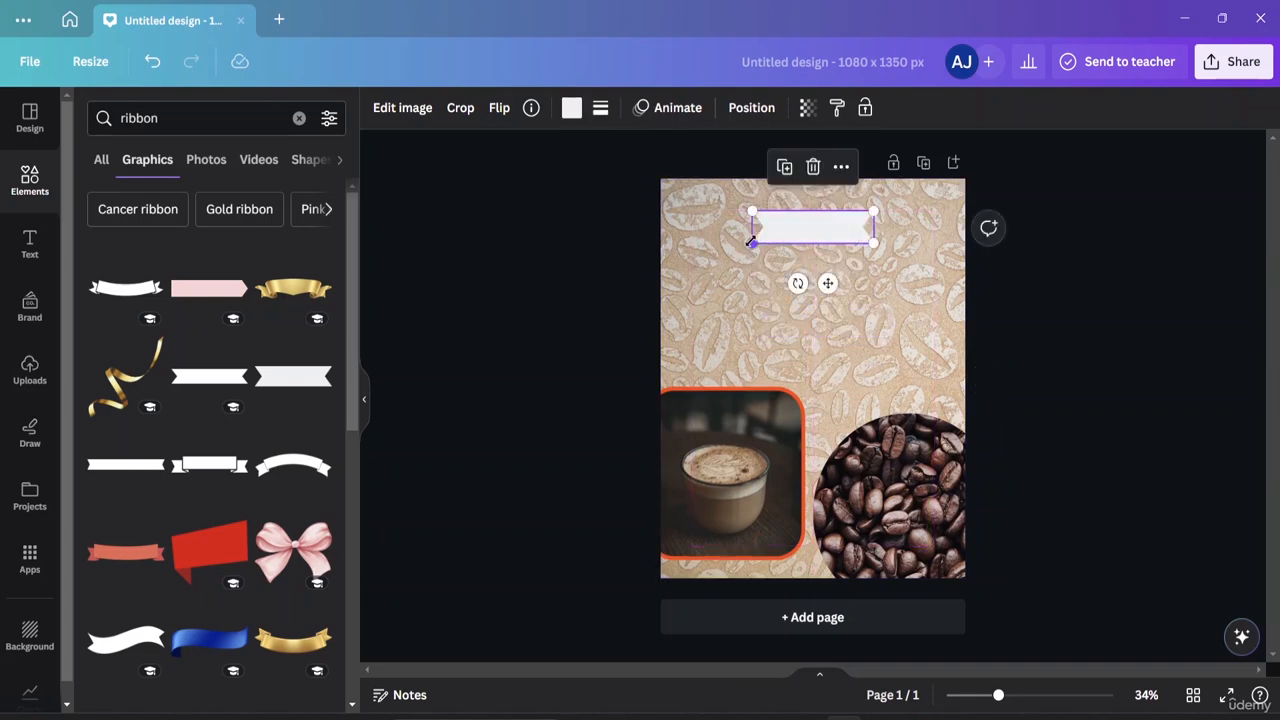
{"action": "left_click_drag", "start_coordinate": [751, 241], "coordinate": [691, 259]}
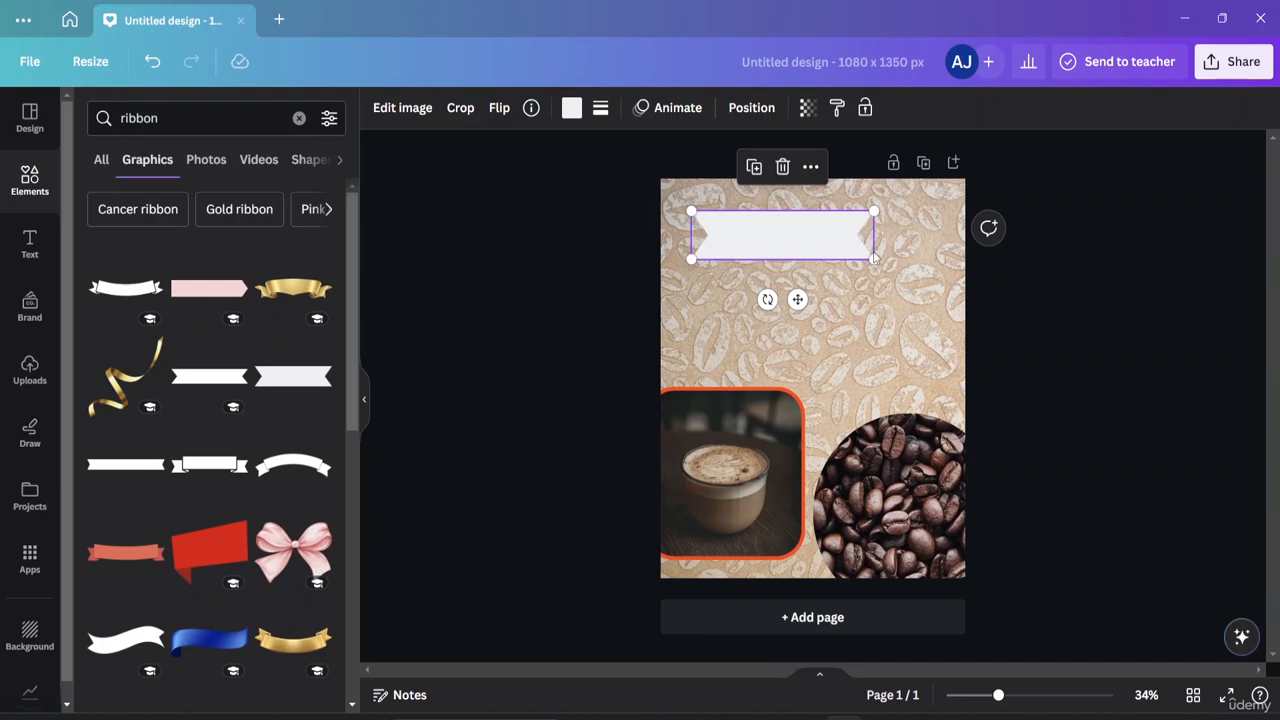
{"action": "left_click_drag", "start_coordinate": [874, 259], "coordinate": [929, 270]}
{"action": "mouse_move", "coordinate": [829, 246]}
{"action": "left_mouse_down"}
{"action": "mouse_move", "coordinate": [851, 226]}
{"action": "mouse_move", "coordinate": [833, 227]}
{"action": "left_mouse_up"}
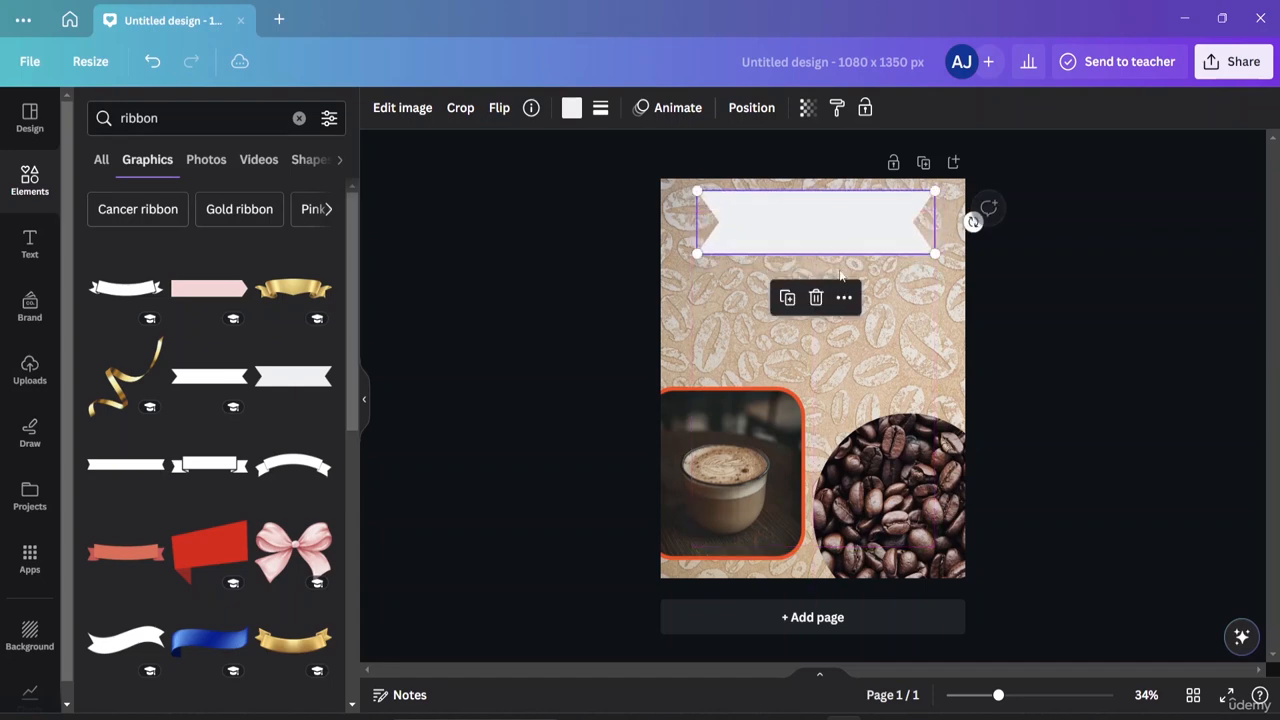
{"action": "left_click", "coordinate": [938, 289]}
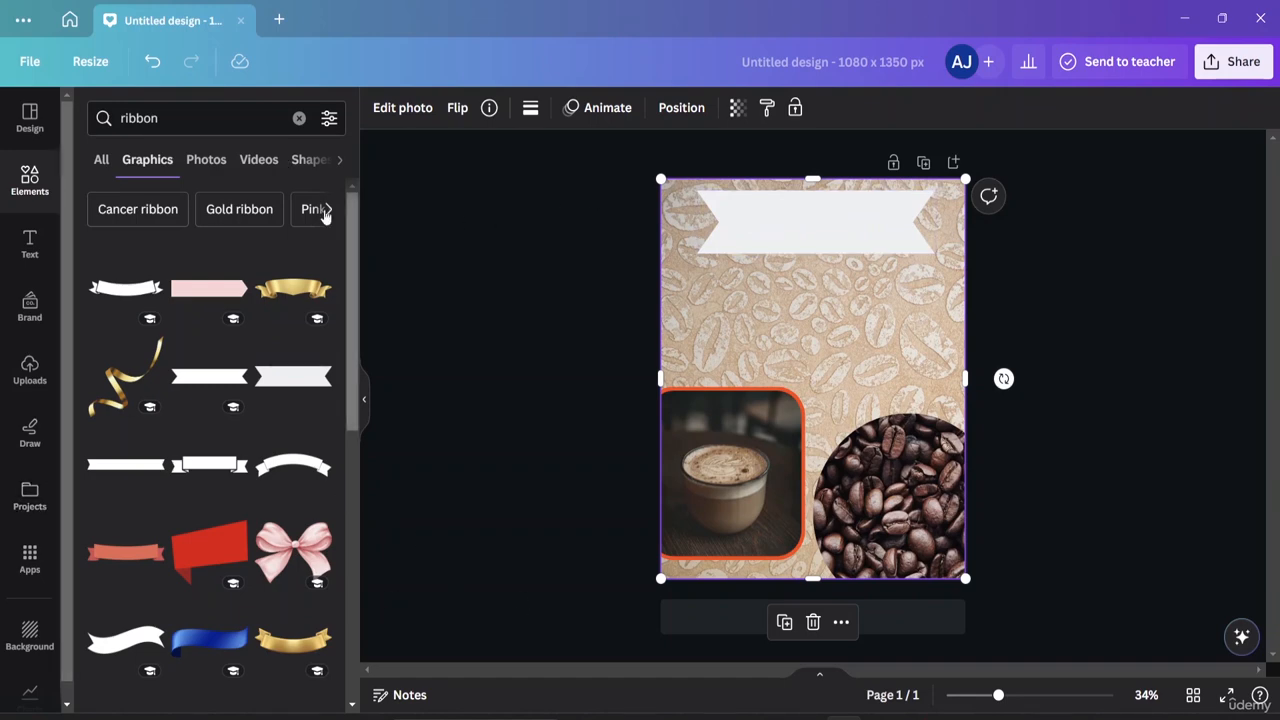
Add a text box and place it centred on the ribbon banner.
{"action": "left_click", "coordinate": [30, 242]}
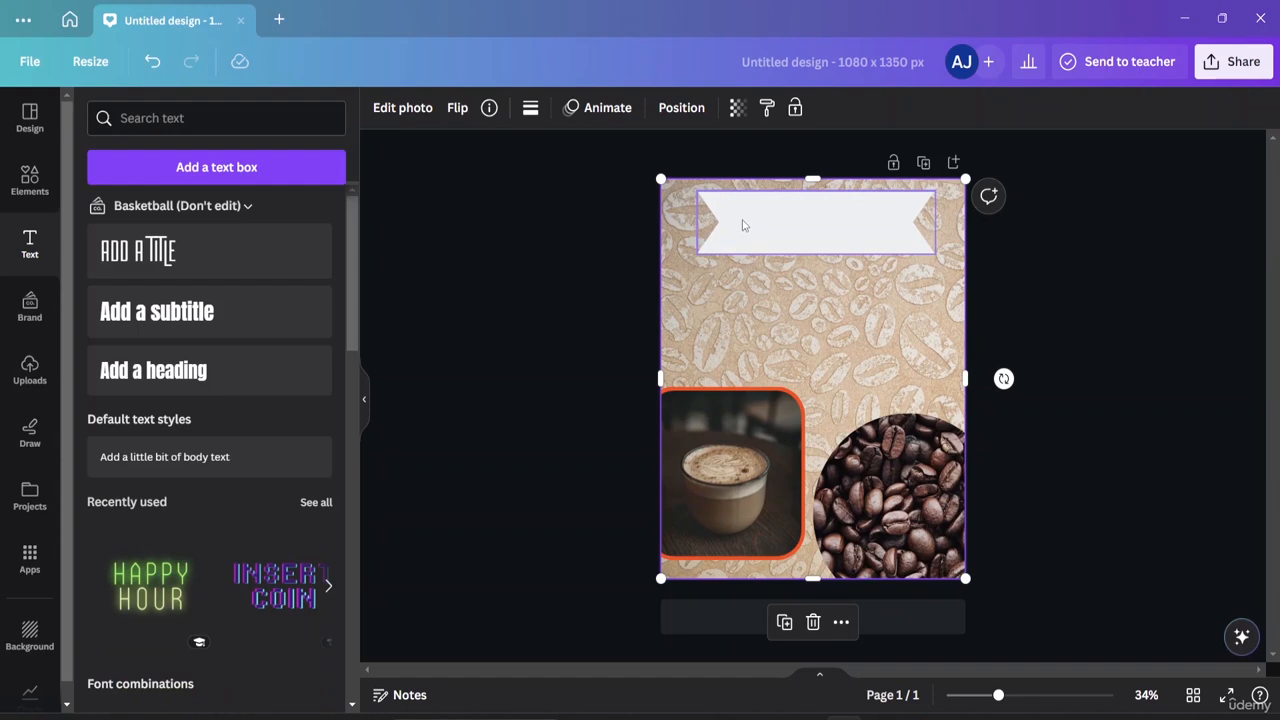
{"action": "left_click", "coordinate": [249, 169]}
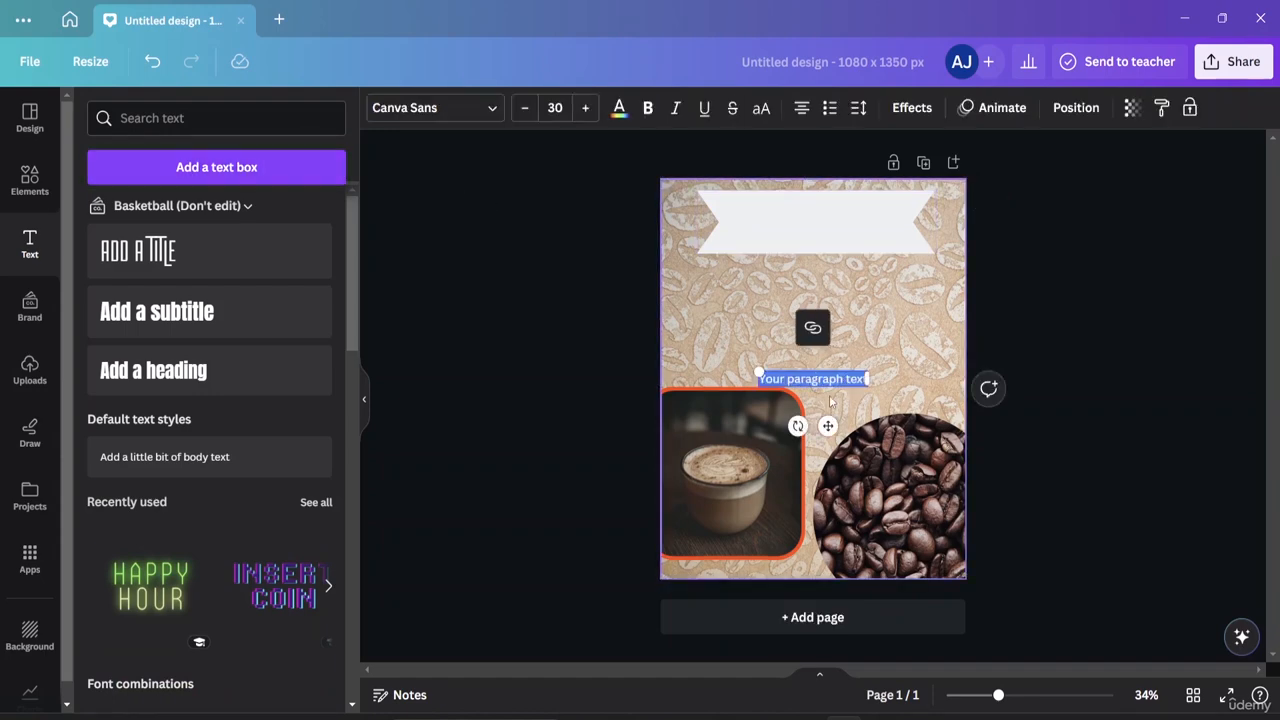
{"action": "left_click_drag", "start_coordinate": [828, 388], "coordinate": [833, 232]}
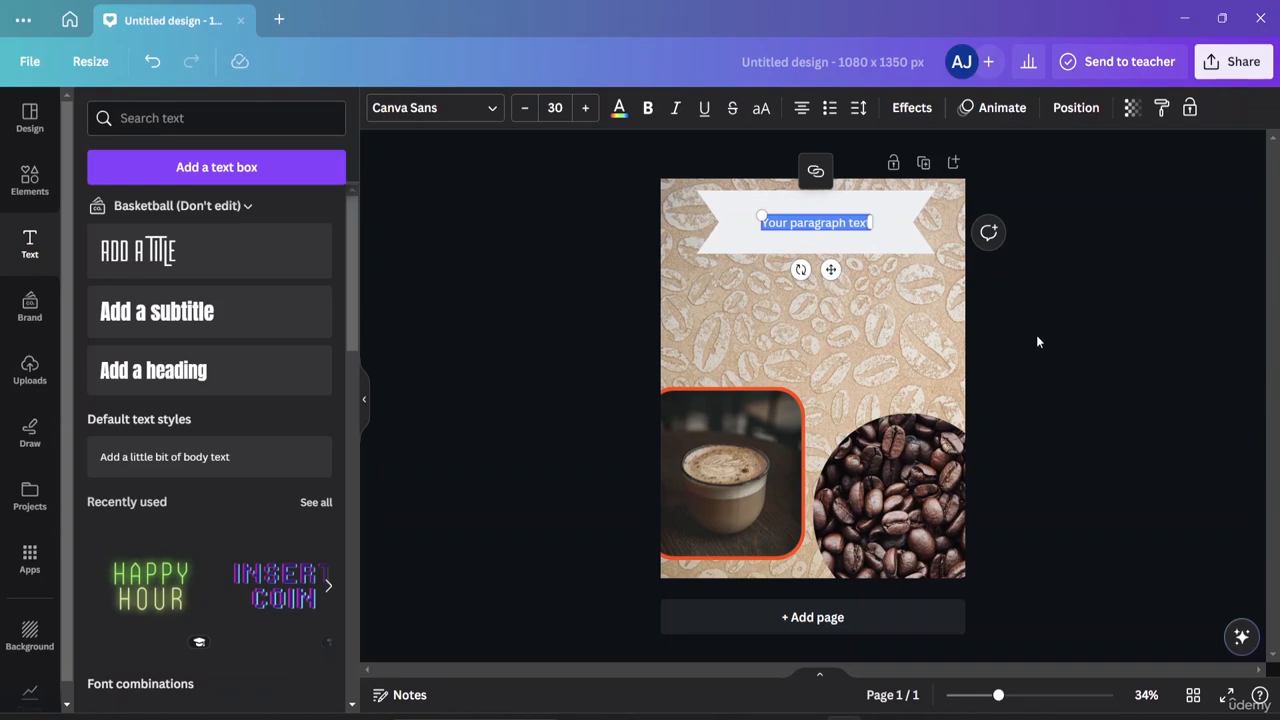
Replace the placeholder text on the ribbon with "SPECIAL OFFER".
{"action": "key", "text": "BackSpace"}
{"action": "type", "text": "SF"}
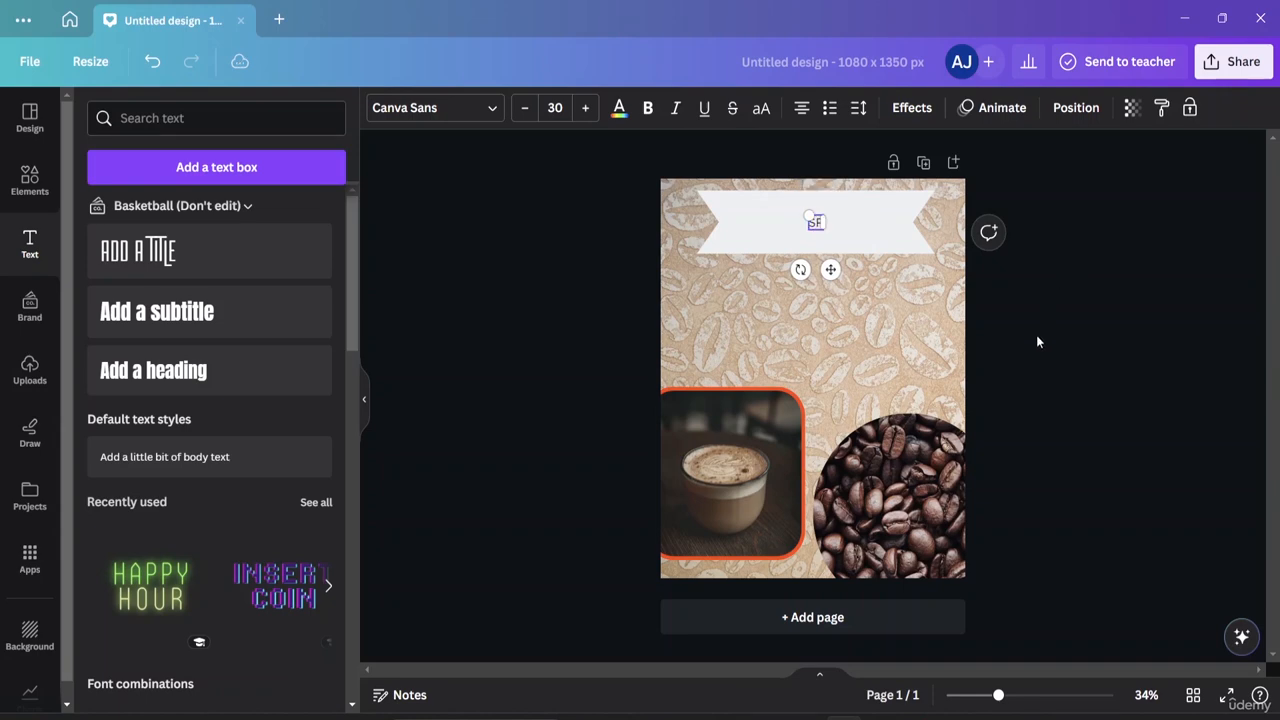
{"action": "type", "text": "W"}
{"action": "key", "text": "BackSpace"}
{"action": "type", "text": "ECIA"}
{"action": "key", "text": "BackSpace"}
{"action": "type", "text": "IAL"}
{"action": "key", "text": "BackSpace"}
{"action": "key", "text": "BackSpace"}
{"action": "key", "text": "BackSpace"}
{"action": "type", "text": "IAL"}
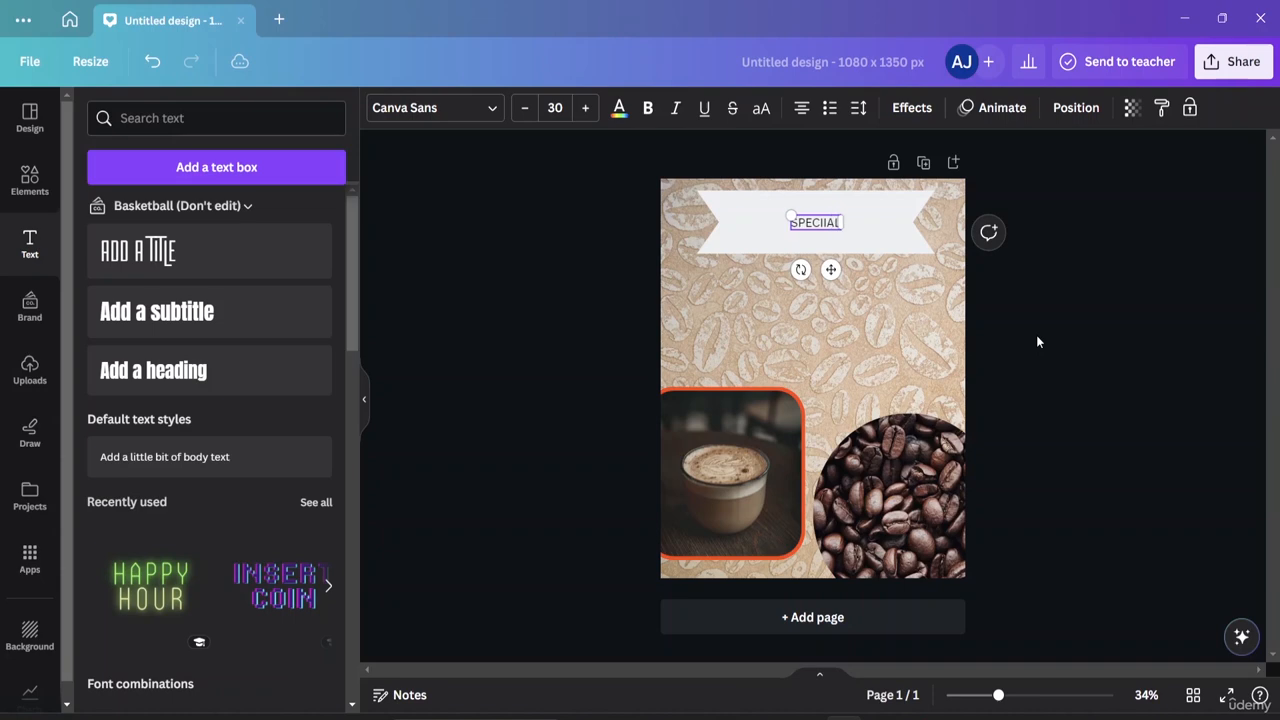
{"action": "key", "text": "BackSpace"}
{"action": "key", "text": "BackSpace"}
{"action": "key", "text": "BackSpace"}
{"action": "type", "text": "IIAL"}
{"action": "key", "text": "BackSpace"}
{"action": "key", "text": "BackSpace"}
{"action": "key", "text": "BackSpace"}
{"action": "key", "text": "BackSpace"}
{"action": "type", "text": "IAL OFF"}
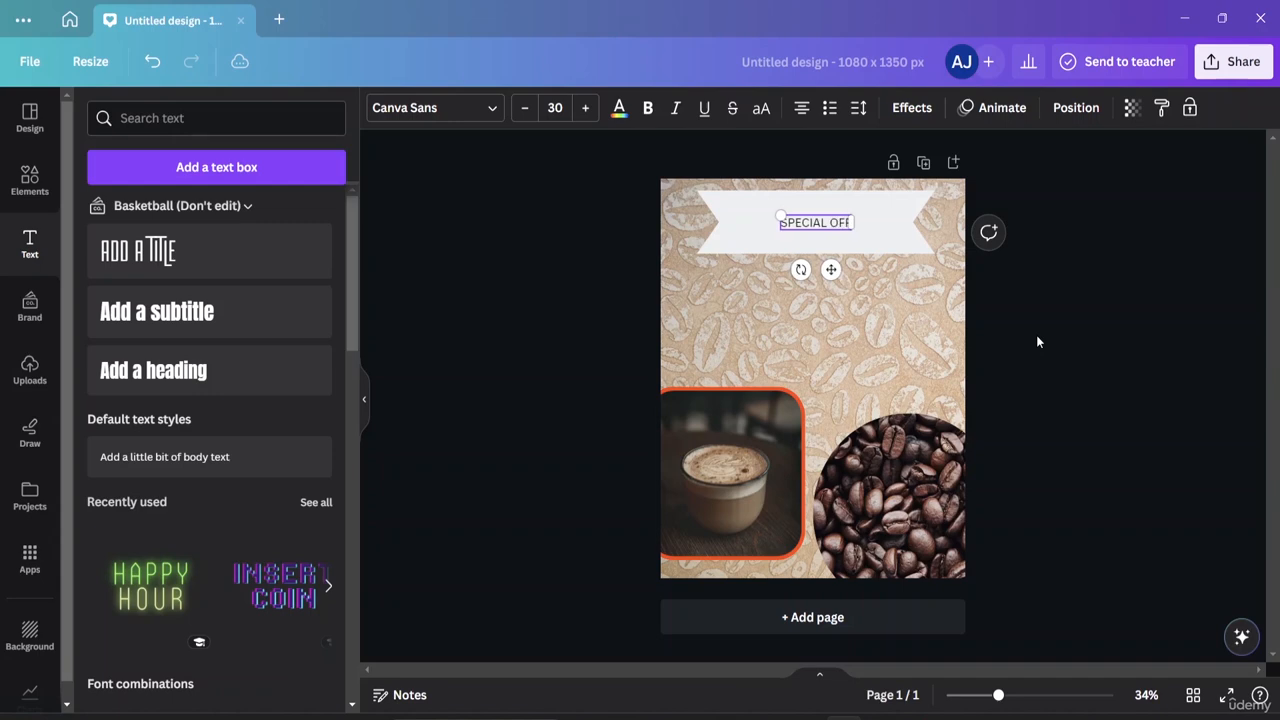
{"action": "type", "text": "ER"}
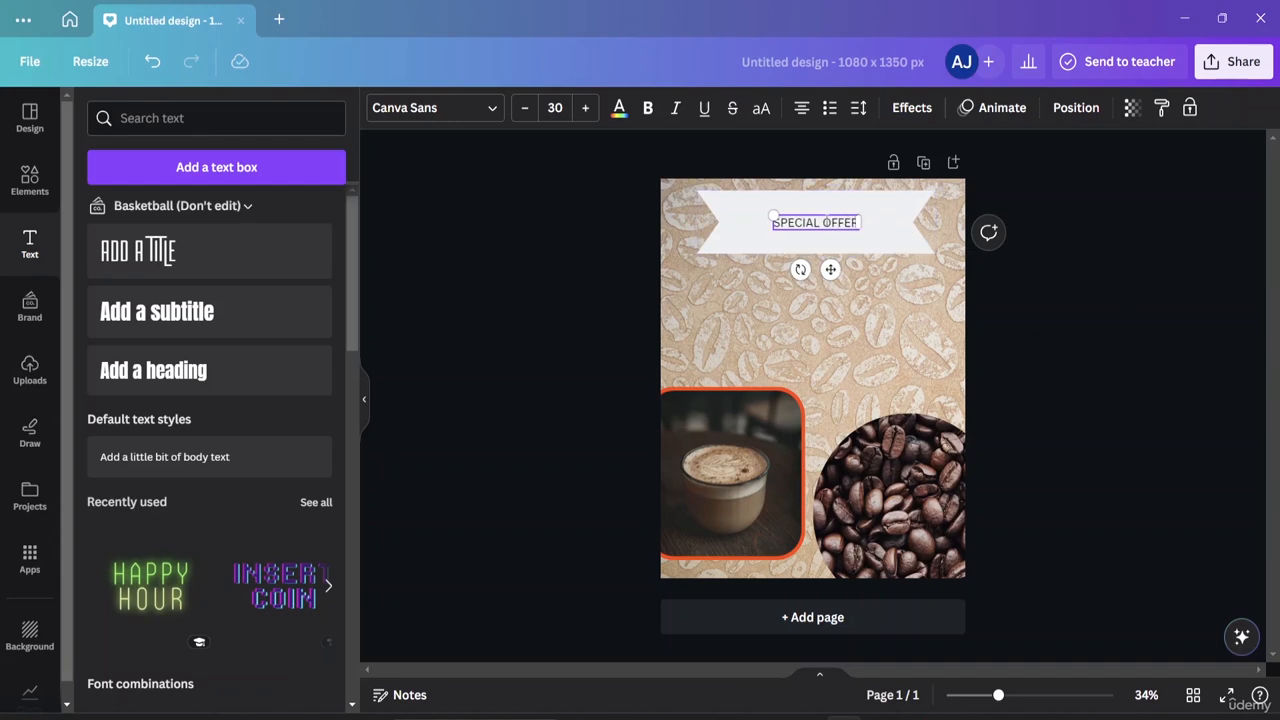
Select the whole ribbon text and increase its font size to 60.
{"action": "left_click_drag", "start_coordinate": [859, 222], "coordinate": [768, 222]}
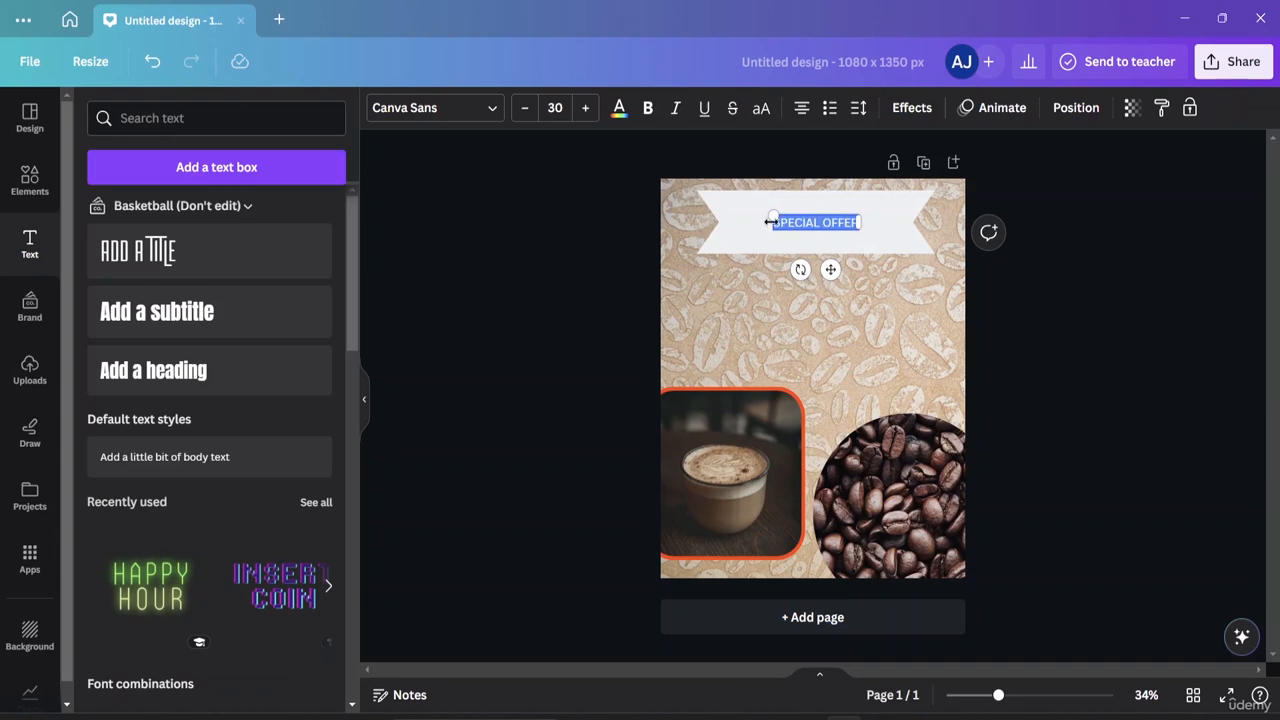
{"action": "left_click", "coordinate": [586, 113]}
{"action": "left_click", "coordinate": [587, 113]}
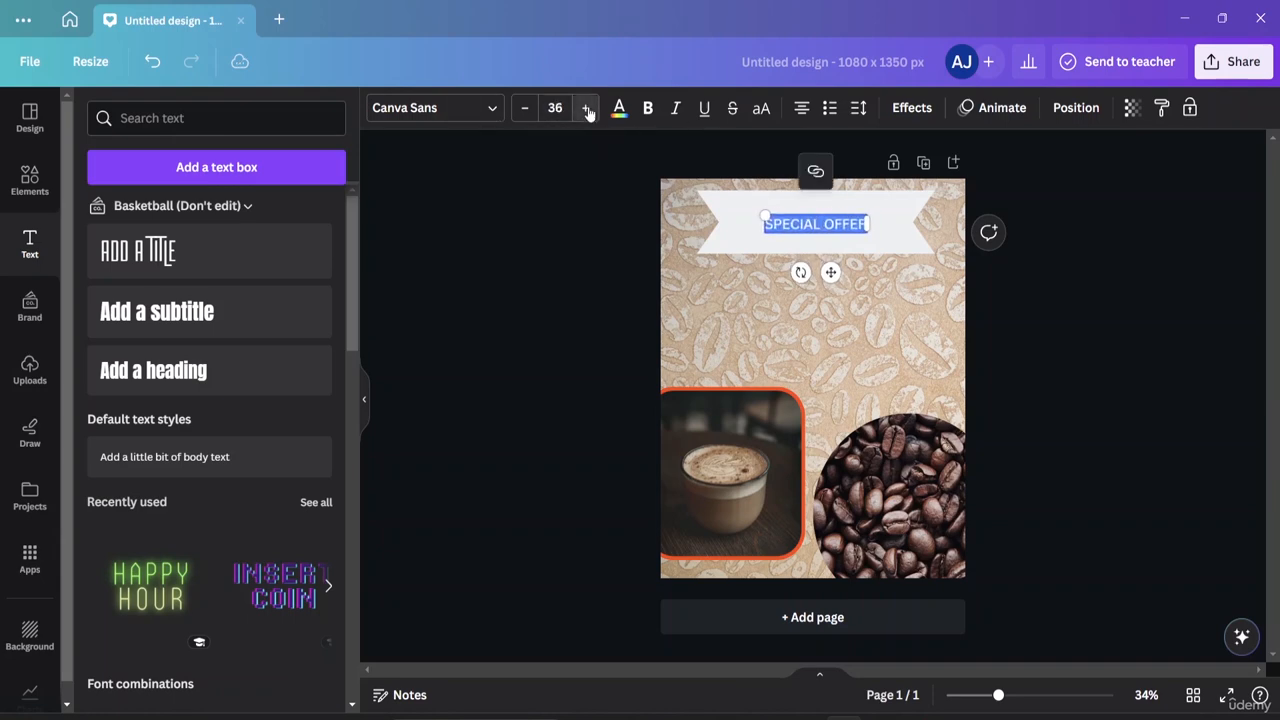
{"action": "left_click", "coordinate": [588, 113]}
{"action": "left_click", "coordinate": [589, 113]}
{"action": "left_click", "coordinate": [589, 113]}
{"action": "left_click", "coordinate": [589, 113]}
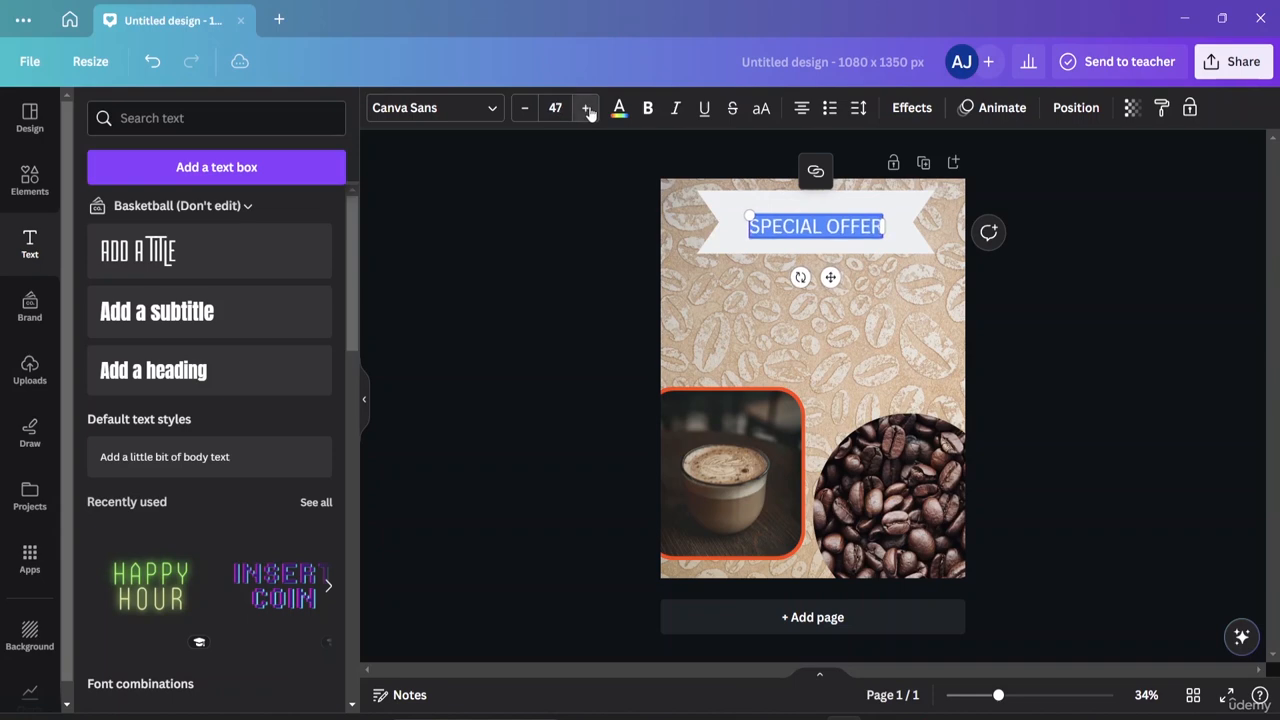
{"action": "left_click", "coordinate": [589, 113]}
{"action": "left_click", "coordinate": [589, 113]}
{"action": "left_click", "coordinate": [589, 113]}
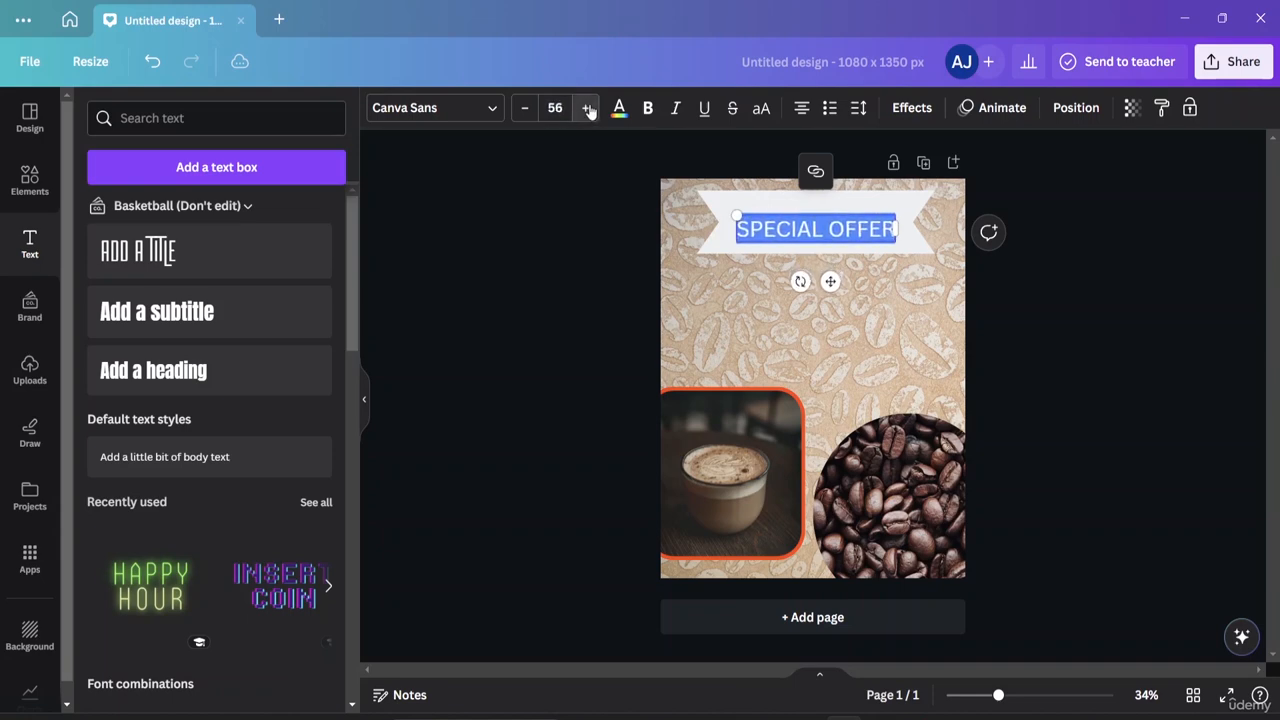
{"action": "left_click", "coordinate": [589, 111]}
{"action": "left_click", "coordinate": [589, 111]}
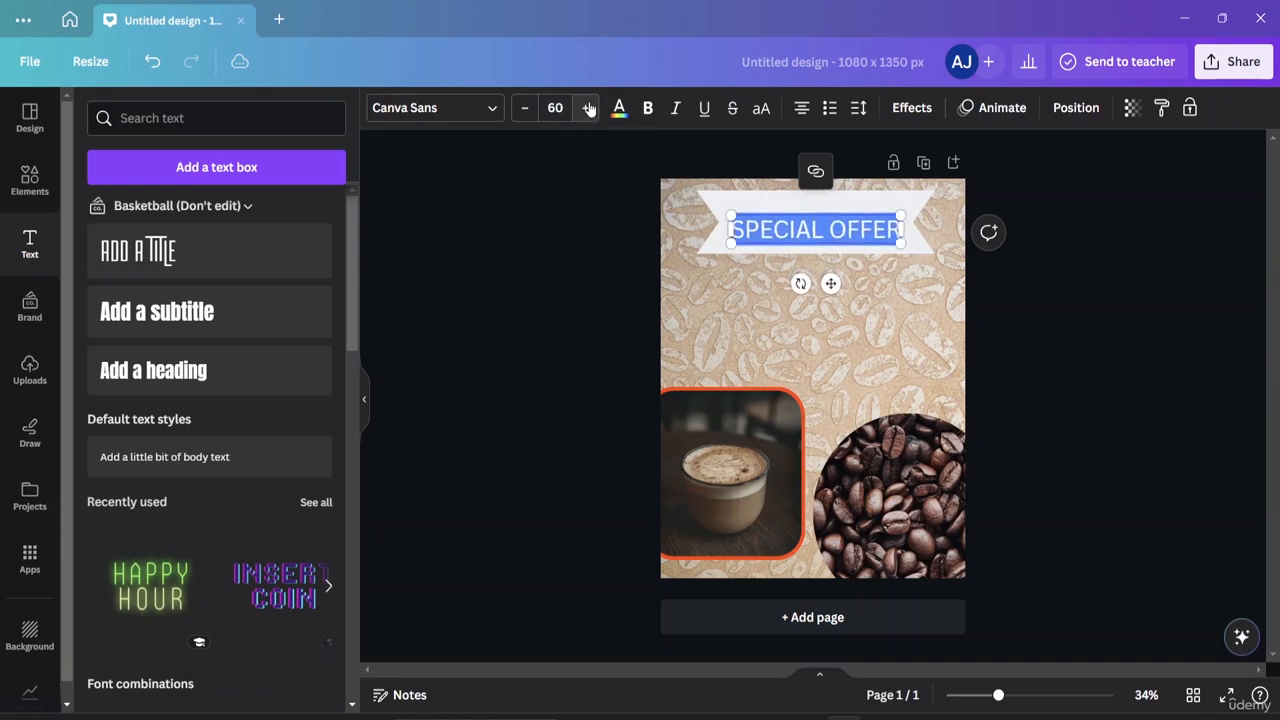
Try the FN Sohanur Nithila Uni+B and Anton fonts on the "SPECIAL OFFER" text.
{"action": "left_click", "coordinate": [490, 110]}
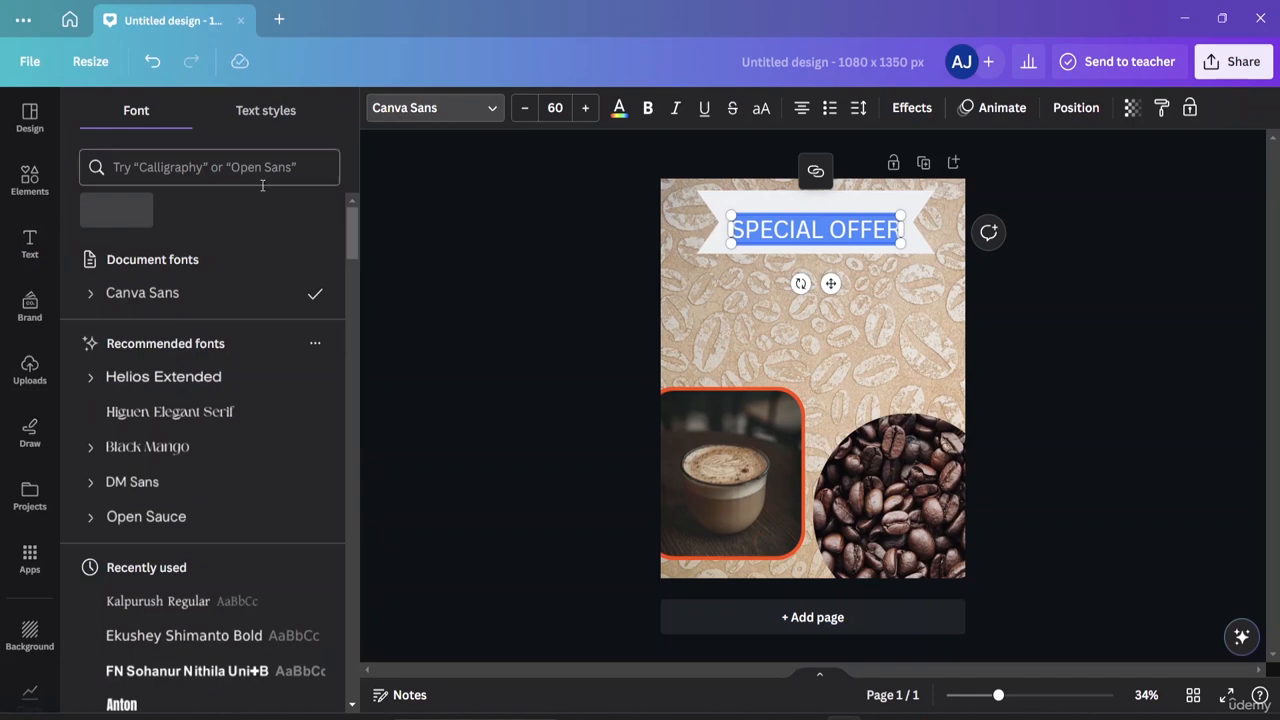
{"action": "scroll", "coordinate": [217, 444], "scroll_direction": "down", "scroll_amount": 4}
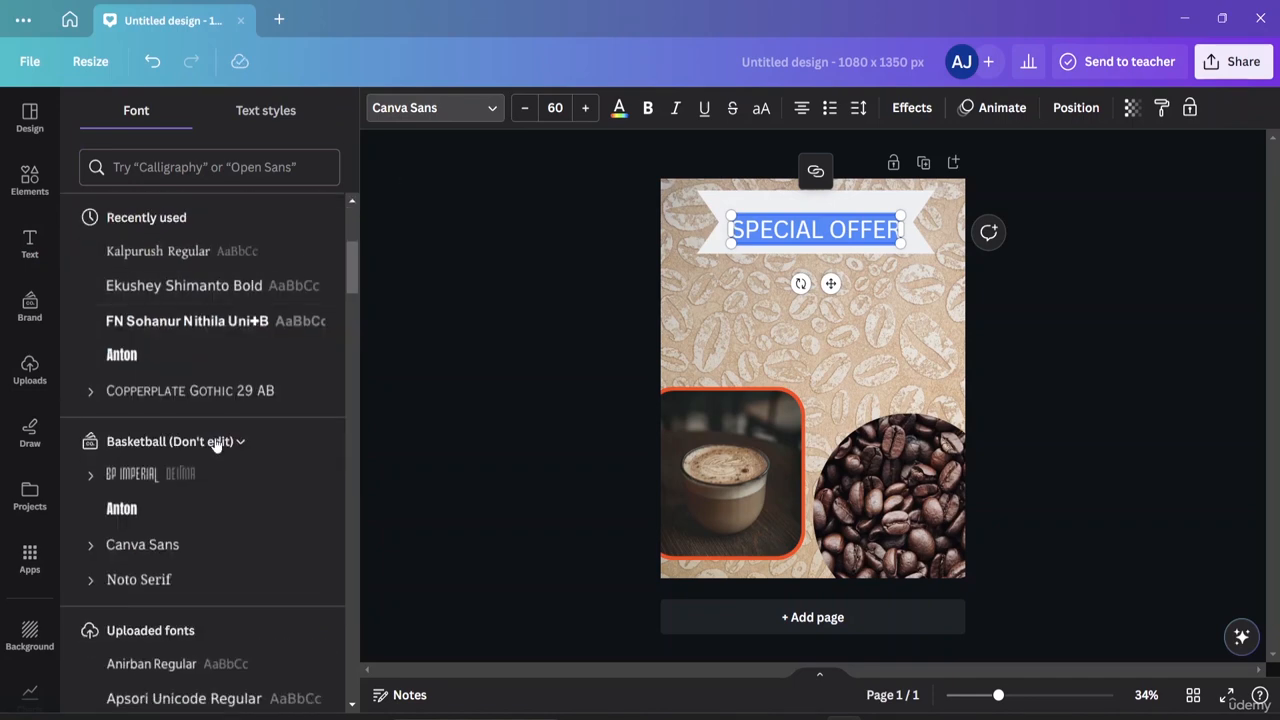
{"action": "left_click", "coordinate": [217, 323]}
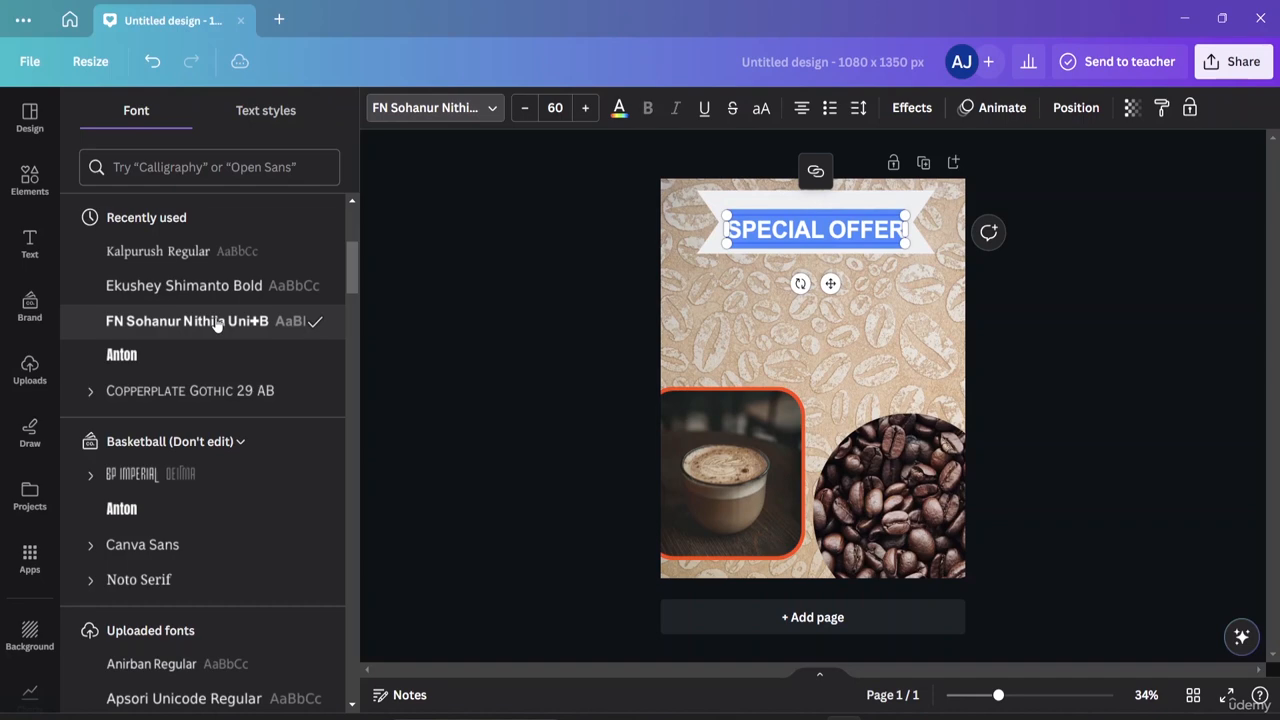
{"action": "scroll", "coordinate": [200, 310], "scroll_direction": "down", "scroll_amount": 5}
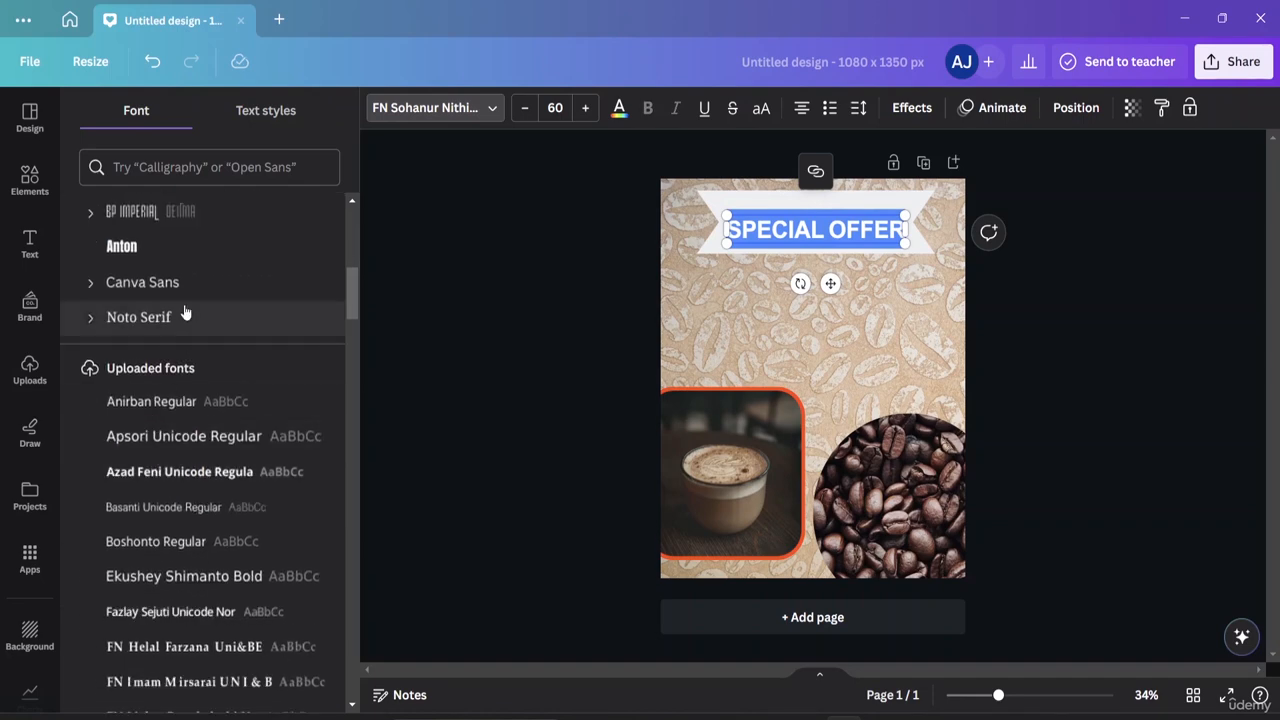
{"action": "left_click", "coordinate": [194, 254]}
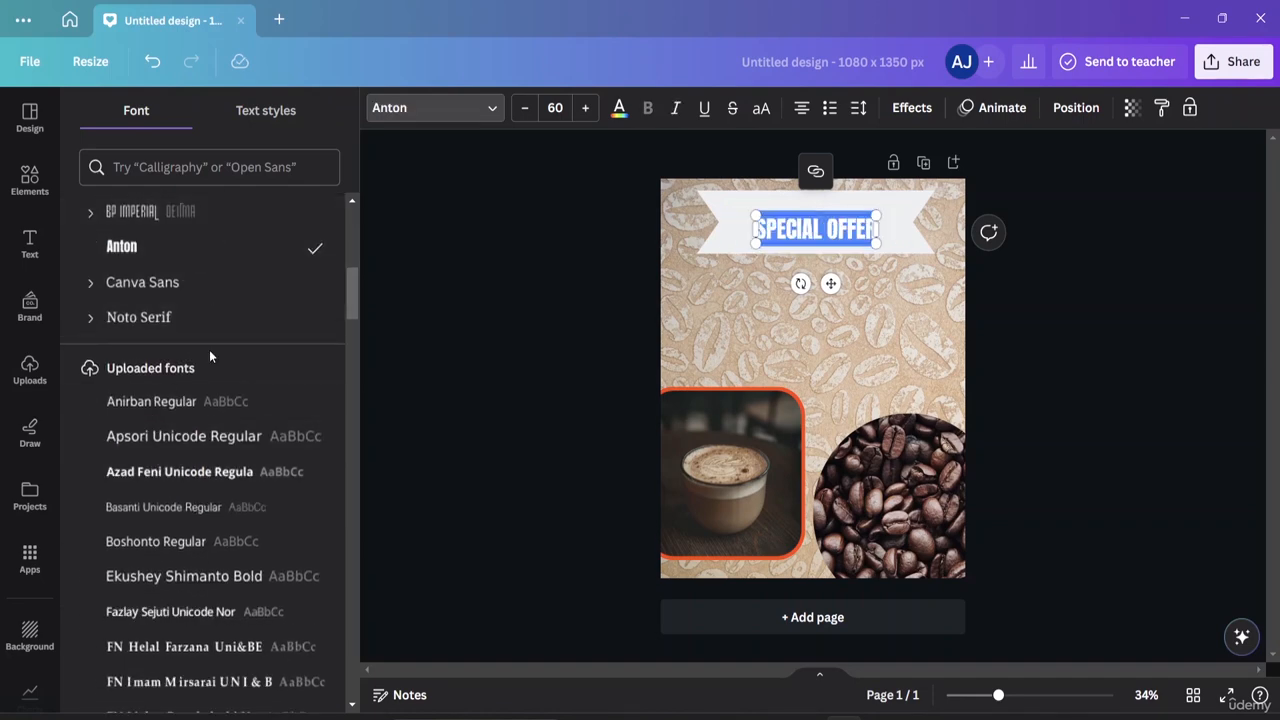
Retry FN Sohanur Nithila Uni+B, settle on the uploaded Galada Regular font for "SPECIAL OFFER", and close the font list.
{"action": "scroll", "coordinate": [216, 400], "scroll_direction": "down", "scroll_amount": 10}
{"action": "scroll", "coordinate": [220, 362], "scroll_direction": "up", "scroll_amount": 1}
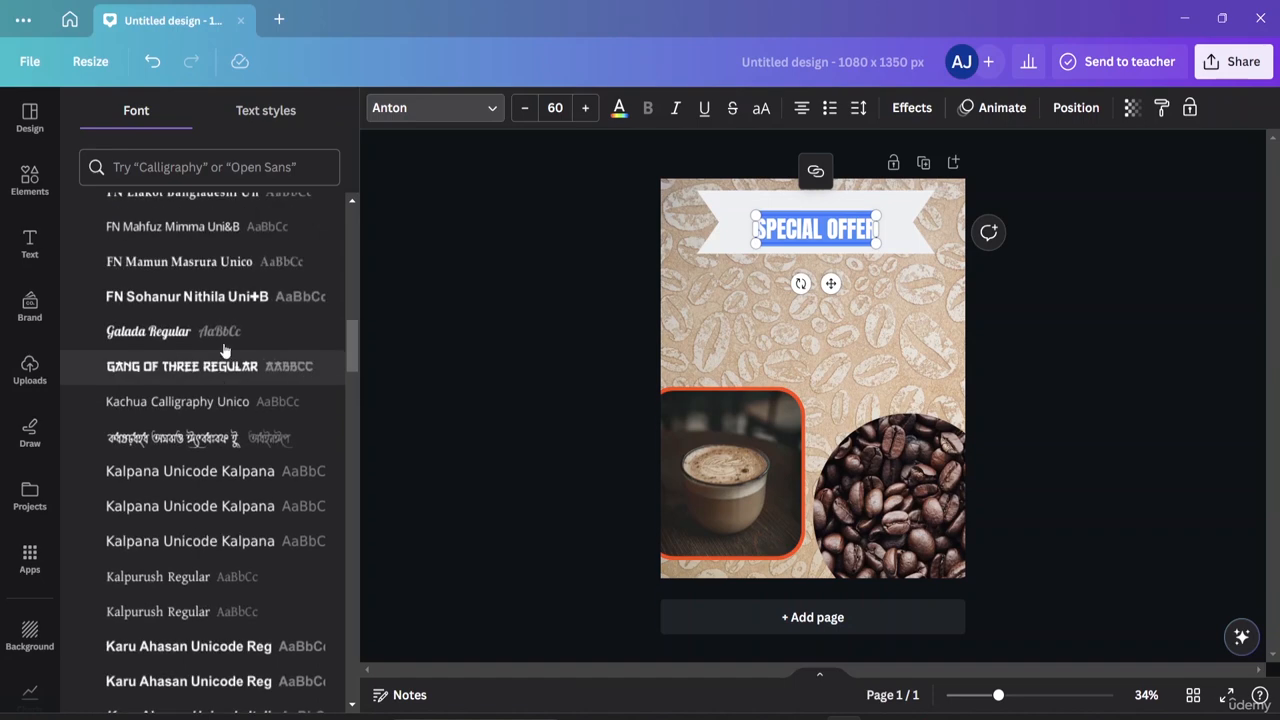
{"action": "left_click", "coordinate": [233, 307]}
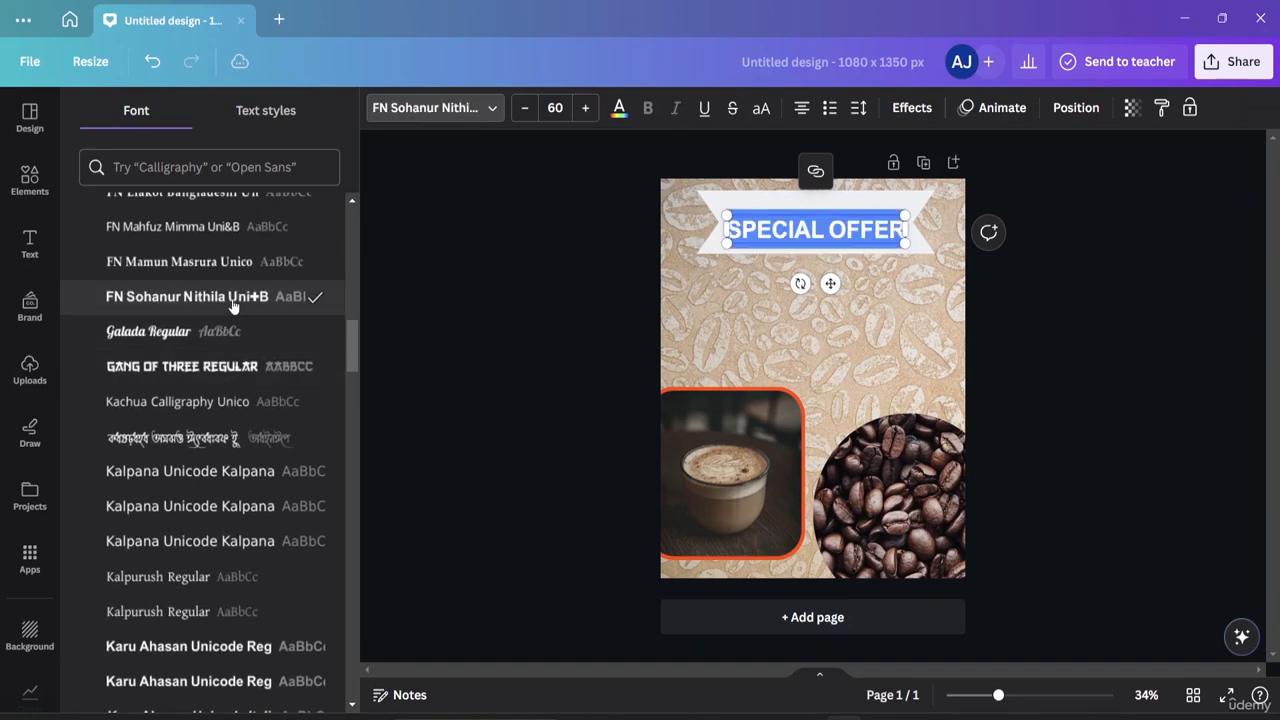
{"action": "left_click", "coordinate": [223, 337]}
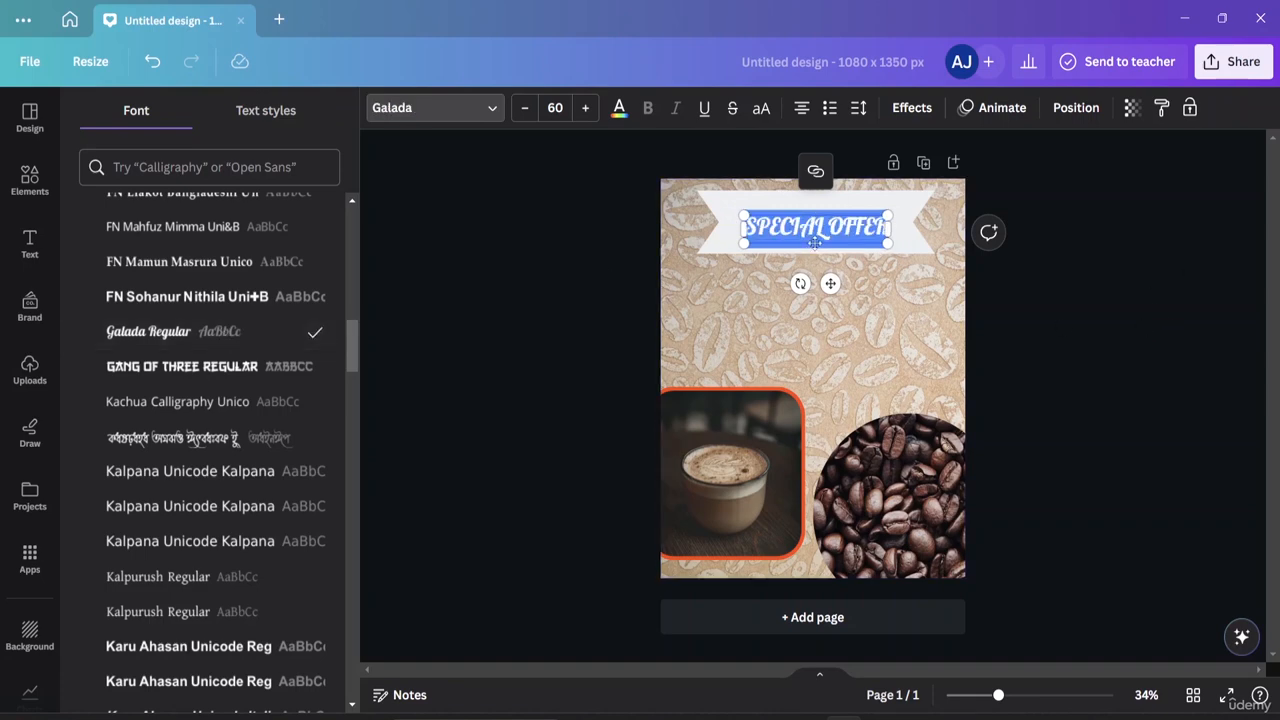
{"action": "left_click", "coordinate": [492, 109]}
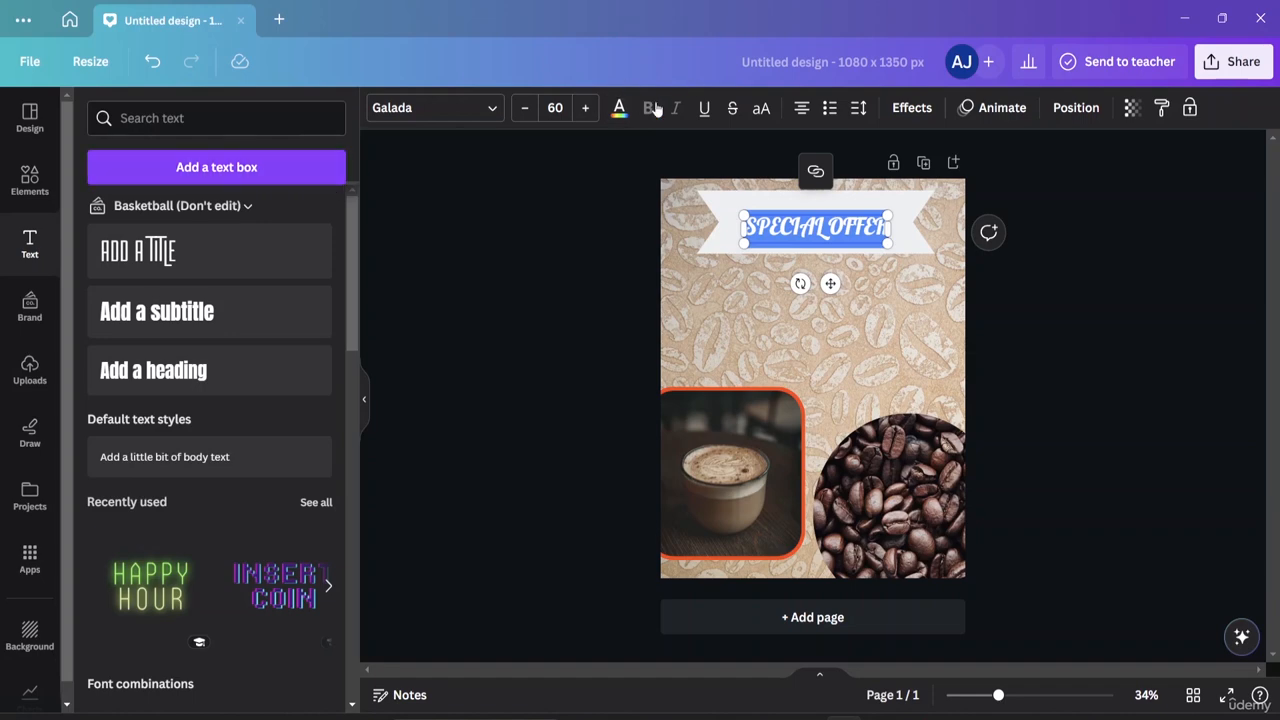
Recolour the "SPECIAL OFFER" text to the reddish brown from the coffee-bean photo's colours and deselect it.
{"action": "left_click", "coordinate": [619, 108]}
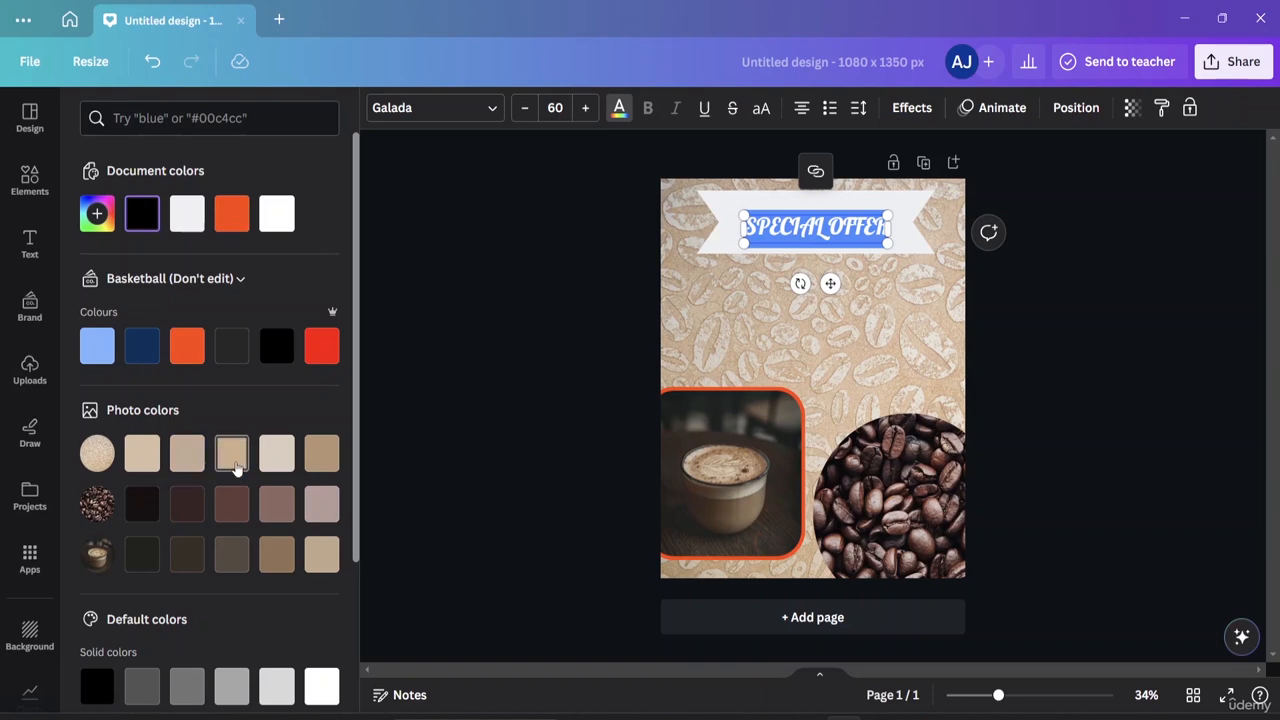
{"action": "left_click", "coordinate": [236, 510]}
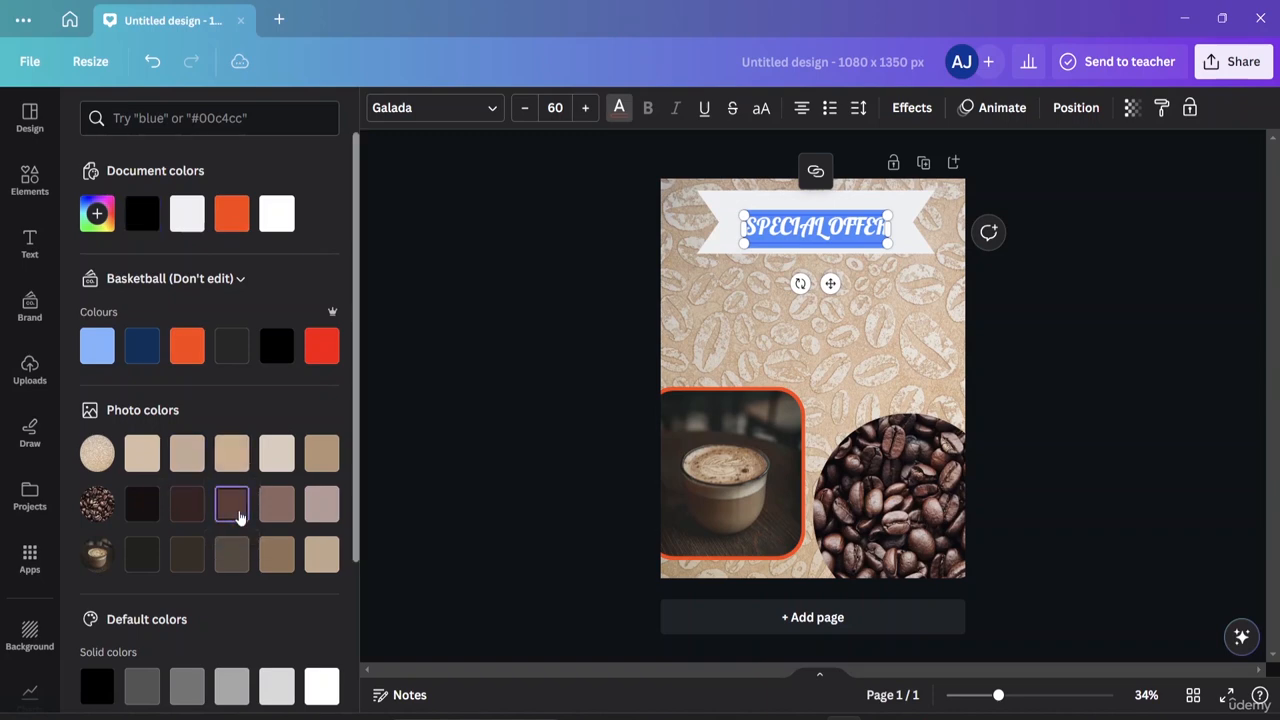
{"action": "key", "text": "Escape"}
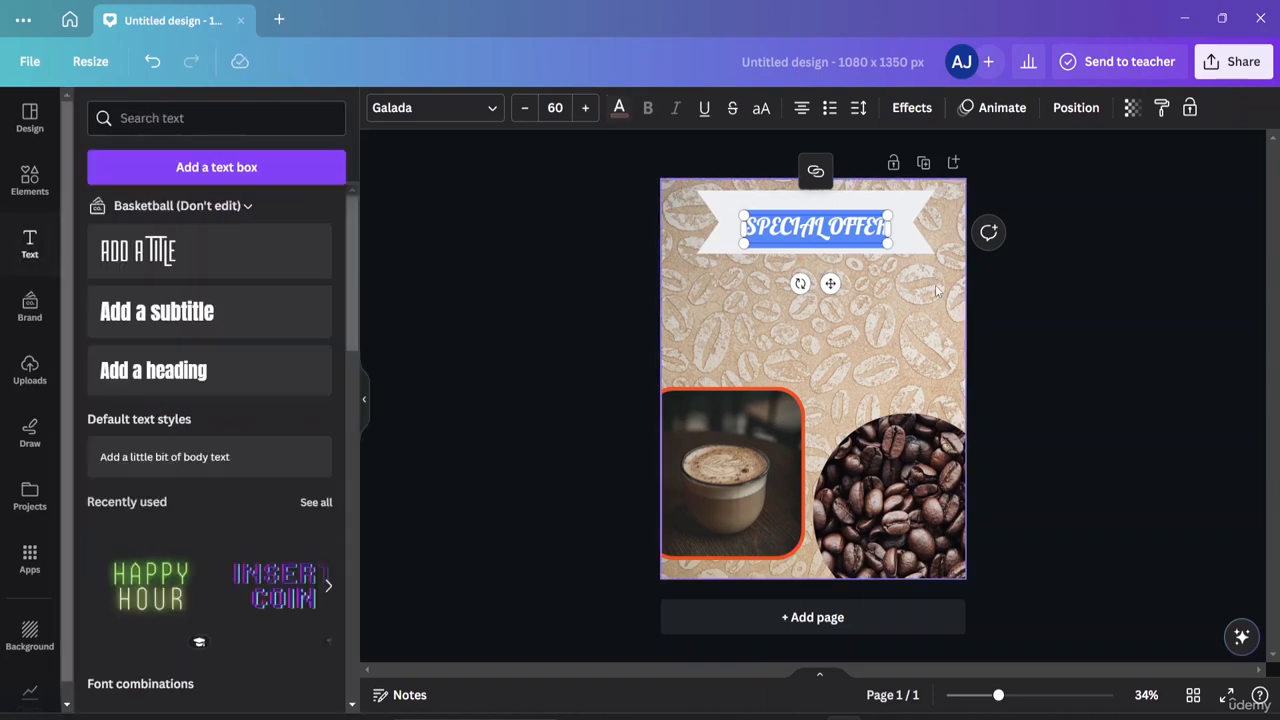
{"action": "left_click", "coordinate": [1138, 259]}
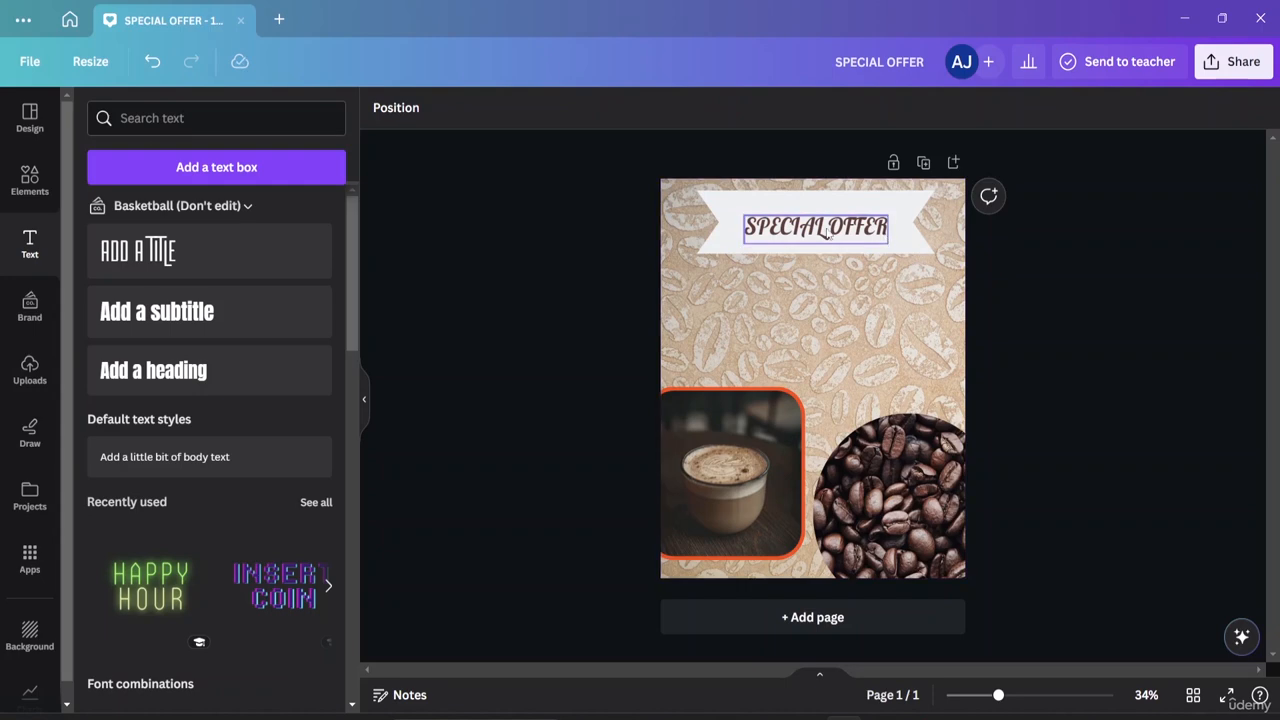
Move the "SPECIAL OFFER" text slightly up on the ribbon and shrink the ribbon to fit closer around it.
{"action": "left_click_drag", "start_coordinate": [826, 230], "coordinate": [825, 218]}
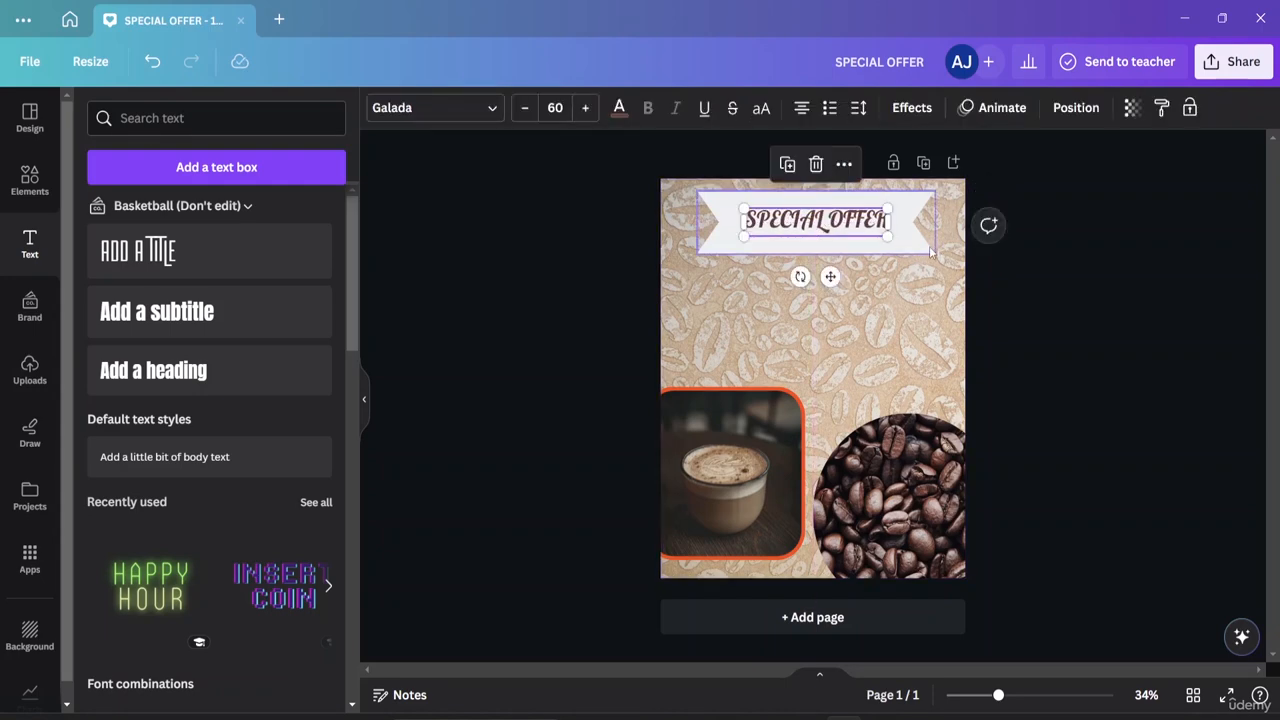
{"action": "left_click", "coordinate": [930, 246]}
{"action": "left_click_drag", "start_coordinate": [934, 252], "coordinate": [908, 244]}
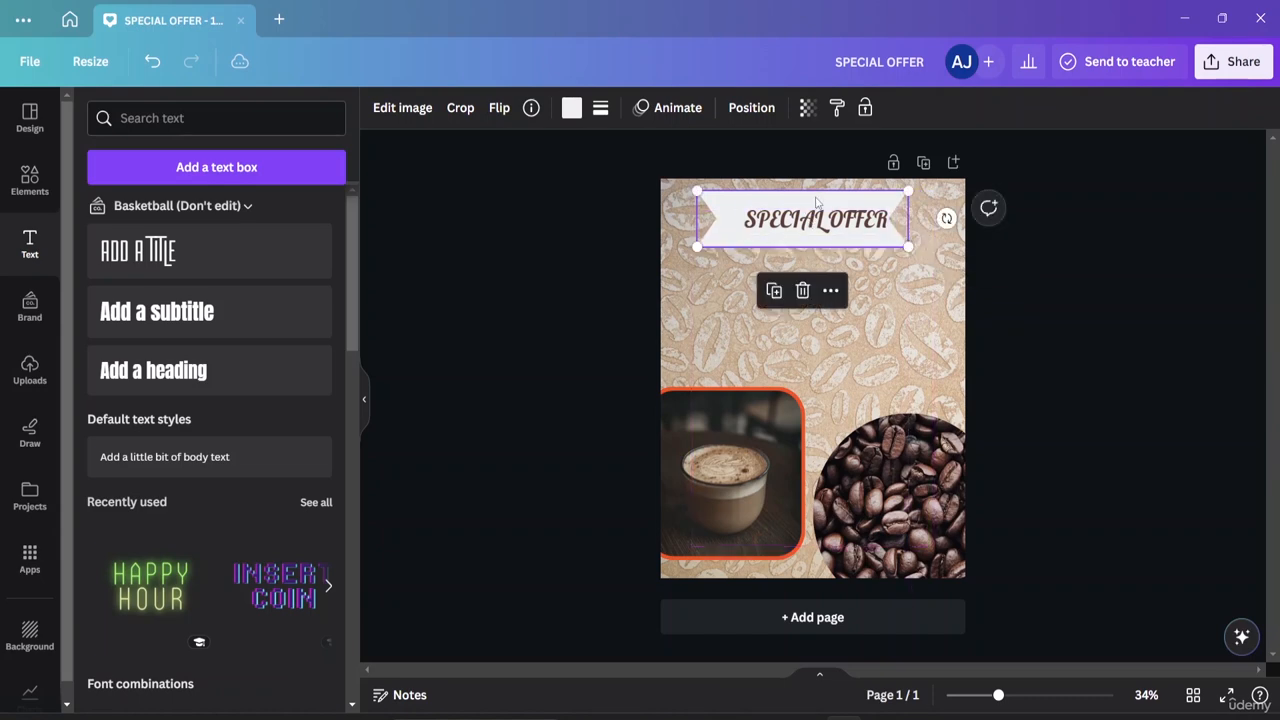
Centre the smaller ribbon horizontally near the page's upper edge and align the "SPECIAL OFFER" text in its middle.
{"action": "mouse_move", "coordinate": [817, 202]}
{"action": "left_mouse_down"}
{"action": "mouse_move", "coordinate": [835, 196]}
{"action": "mouse_move", "coordinate": [823, 194]}
{"action": "left_mouse_up"}
{"action": "left_click", "coordinate": [824, 212]}
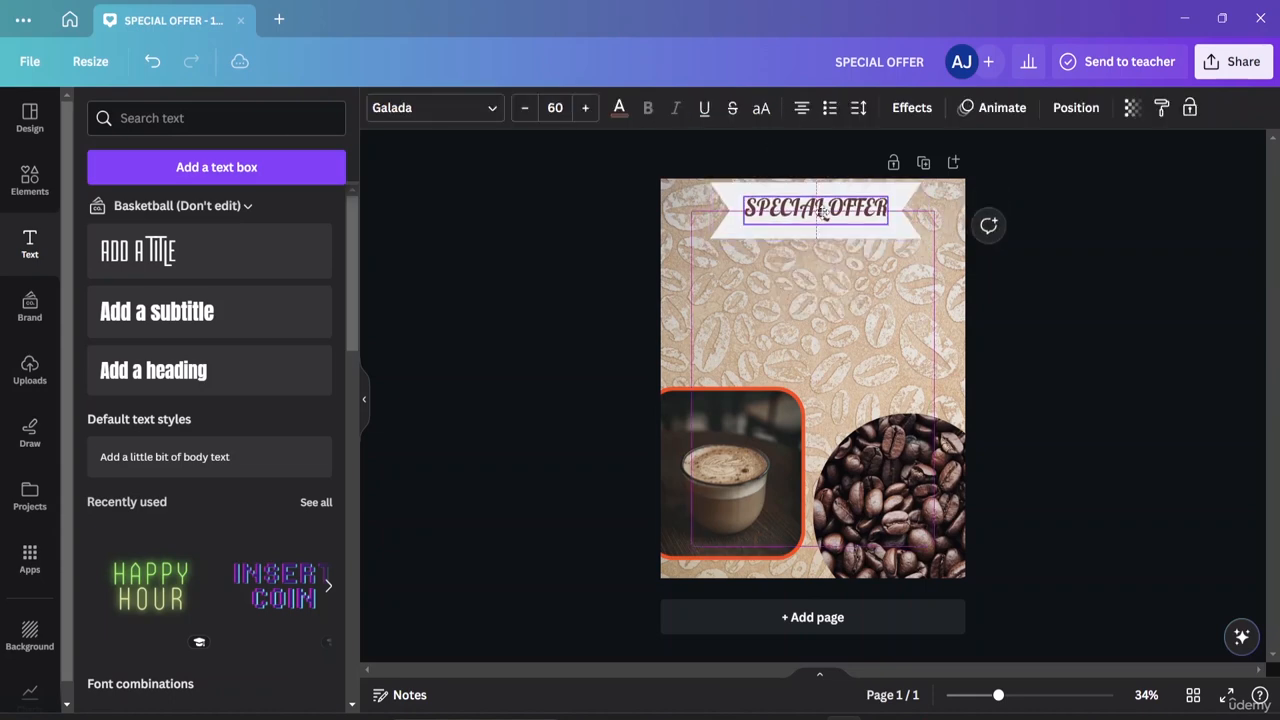
{"action": "left_click", "coordinate": [868, 321]}
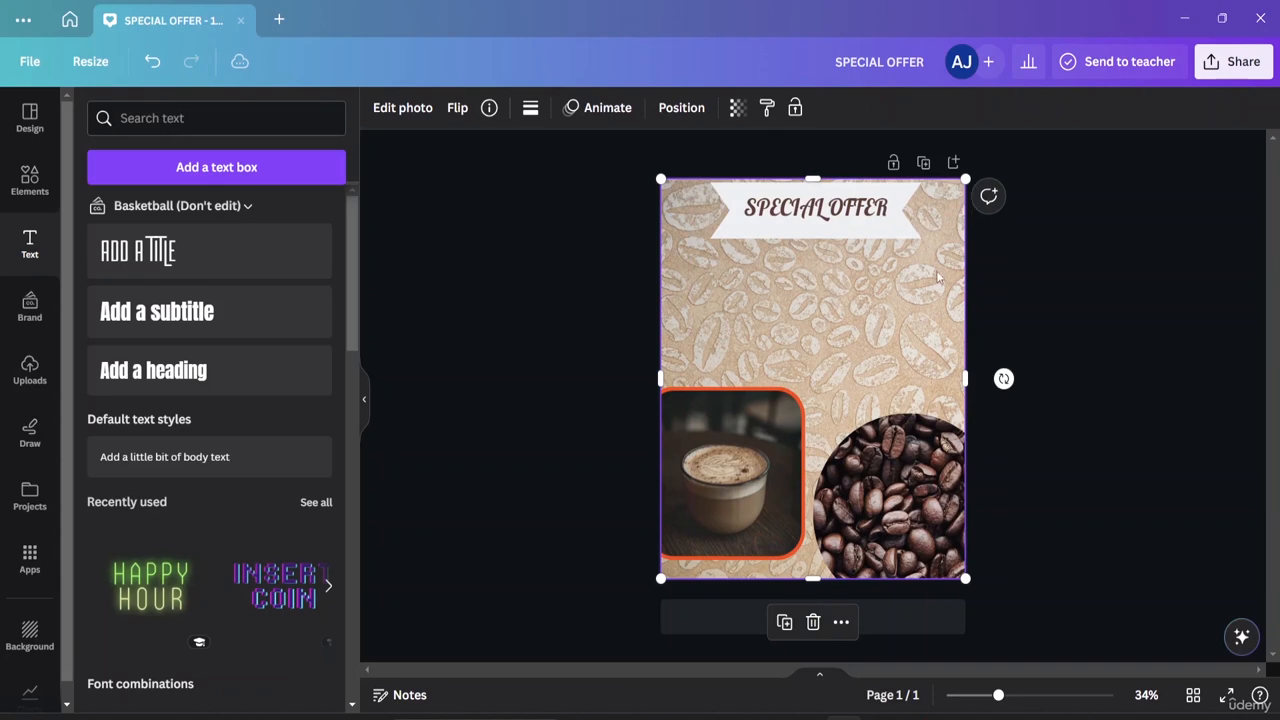
{"action": "left_click", "coordinate": [898, 211]}
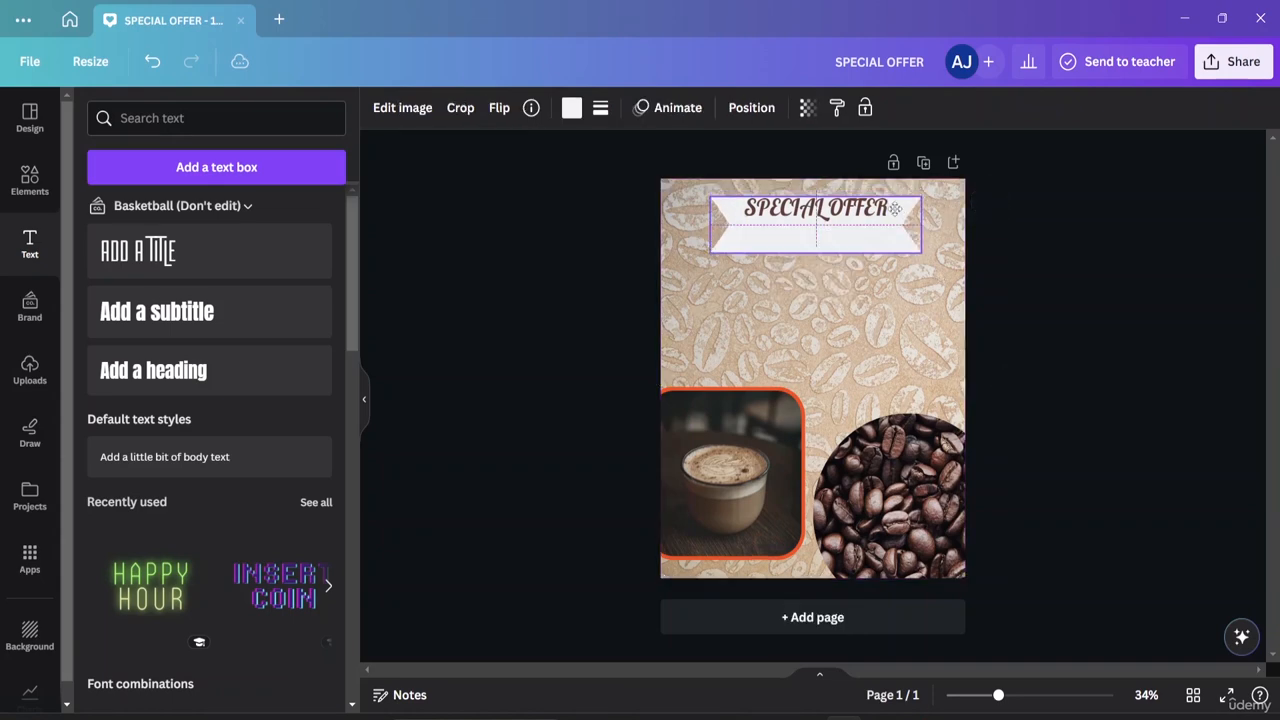
{"action": "left_click_drag", "start_coordinate": [872, 209], "coordinate": [872, 223]}
{"action": "left_click", "coordinate": [900, 295]}
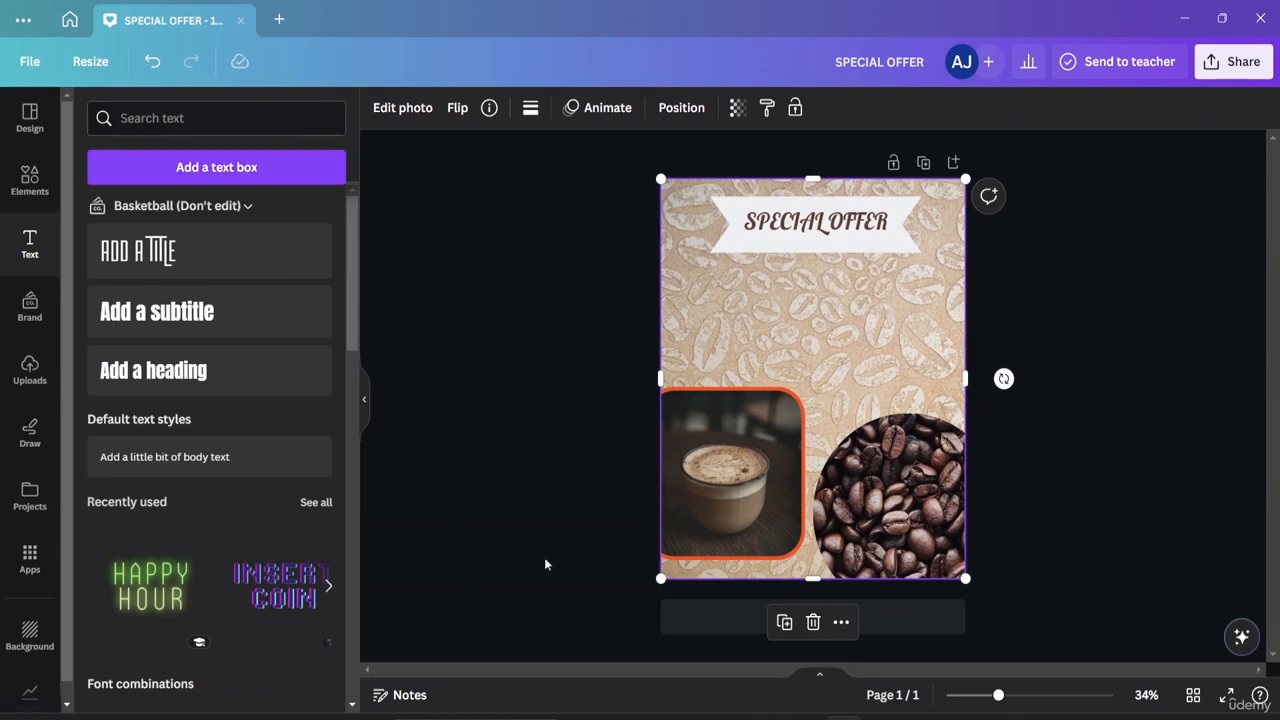
Shrink the orange-bordered coffee cup frame and the round coffee-bean frame, undoing any accidental shift of the background image.
{"action": "left_click_drag", "start_coordinate": [756, 403], "coordinate": [738, 418]}
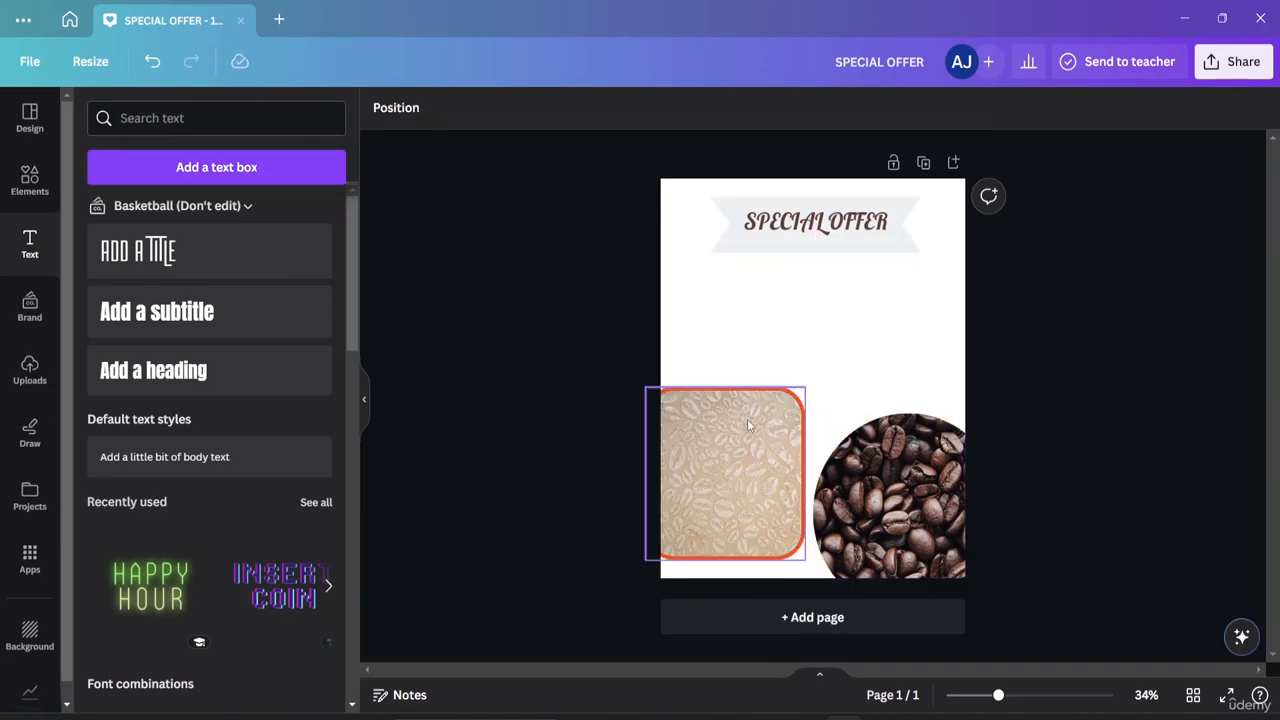
{"action": "key", "text": "ctrl+z"}
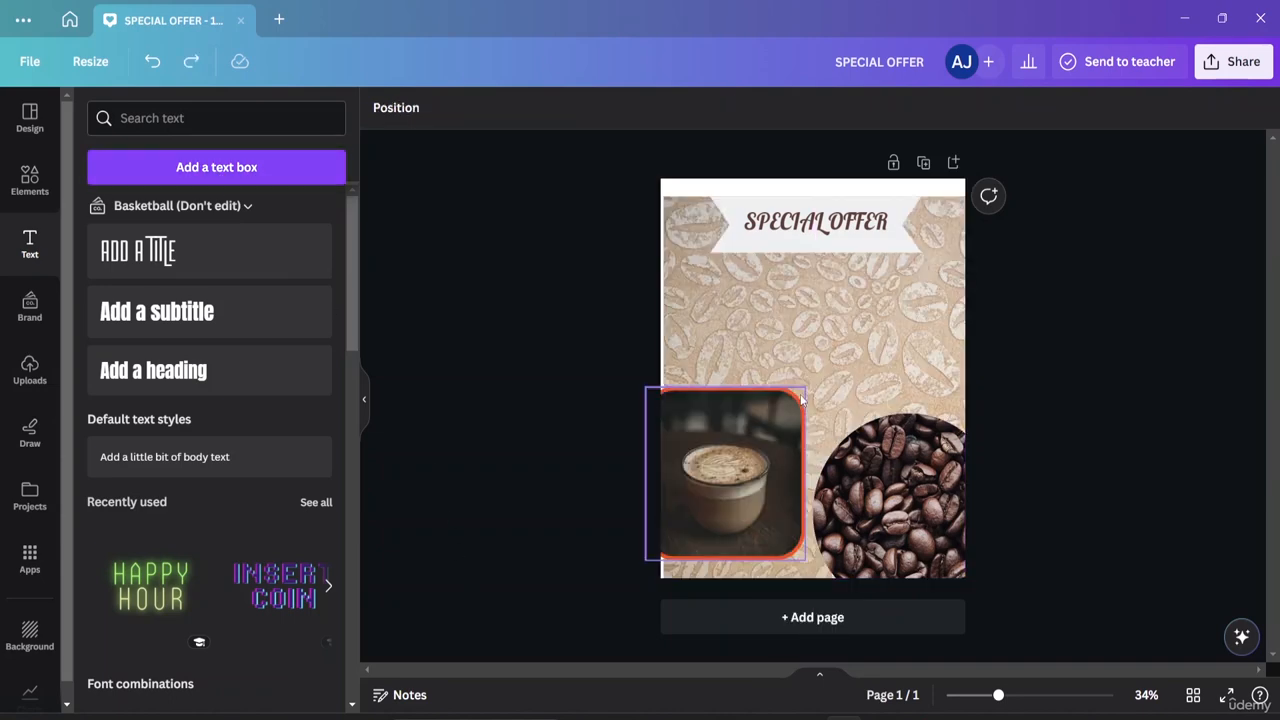
{"action": "left_click", "coordinate": [790, 392]}
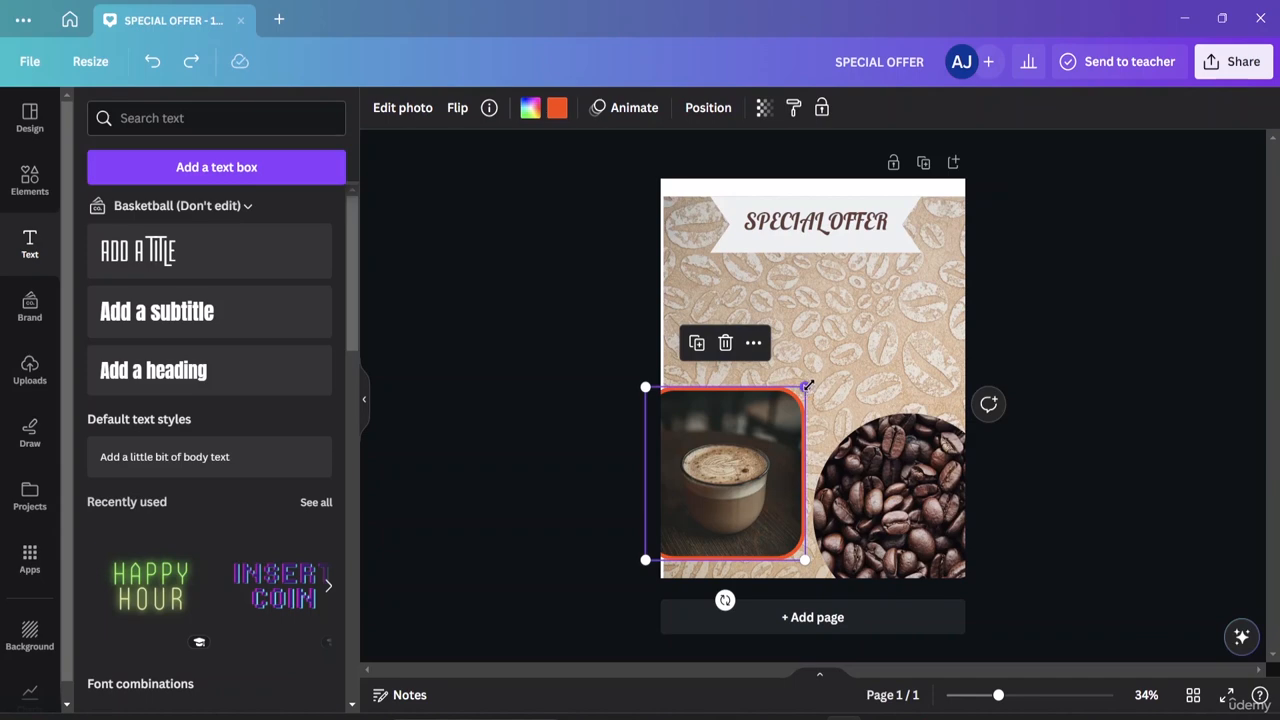
{"action": "left_click_drag", "start_coordinate": [801, 396], "coordinate": [780, 413]}
{"action": "left_click", "coordinate": [846, 441]}
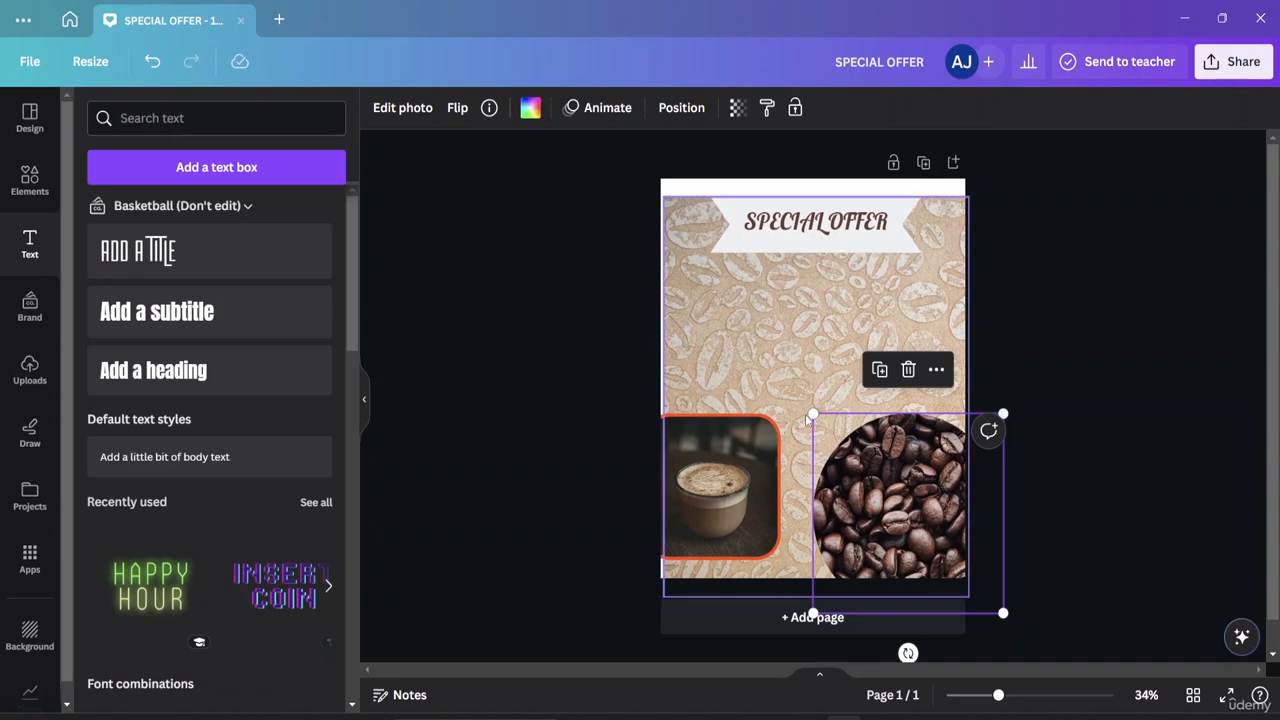
{"action": "left_click_drag", "start_coordinate": [813, 413], "coordinate": [834, 436]}
Lower the coffee cup frame slightly and shift the coffee-bean background image so it covers the whole page.
{"action": "mouse_move", "coordinate": [755, 476]}
{"action": "left_mouse_down"}
{"action": "mouse_move", "coordinate": [751, 488]}
{"action": "mouse_move", "coordinate": [771, 486]}
{"action": "mouse_move", "coordinate": [762, 476]}
{"action": "mouse_move", "coordinate": [756, 493]}
{"action": "left_mouse_up"}
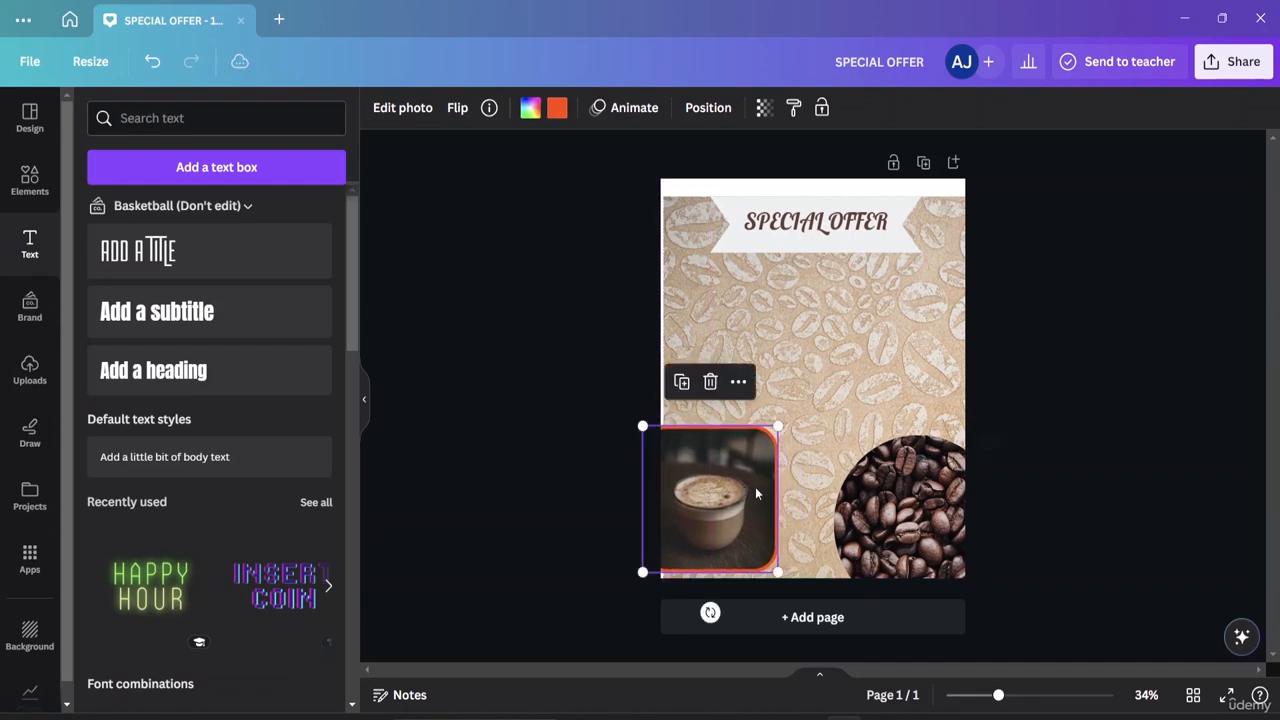
{"action": "left_click", "coordinate": [845, 412]}
{"action": "left_click", "coordinate": [1052, 270]}
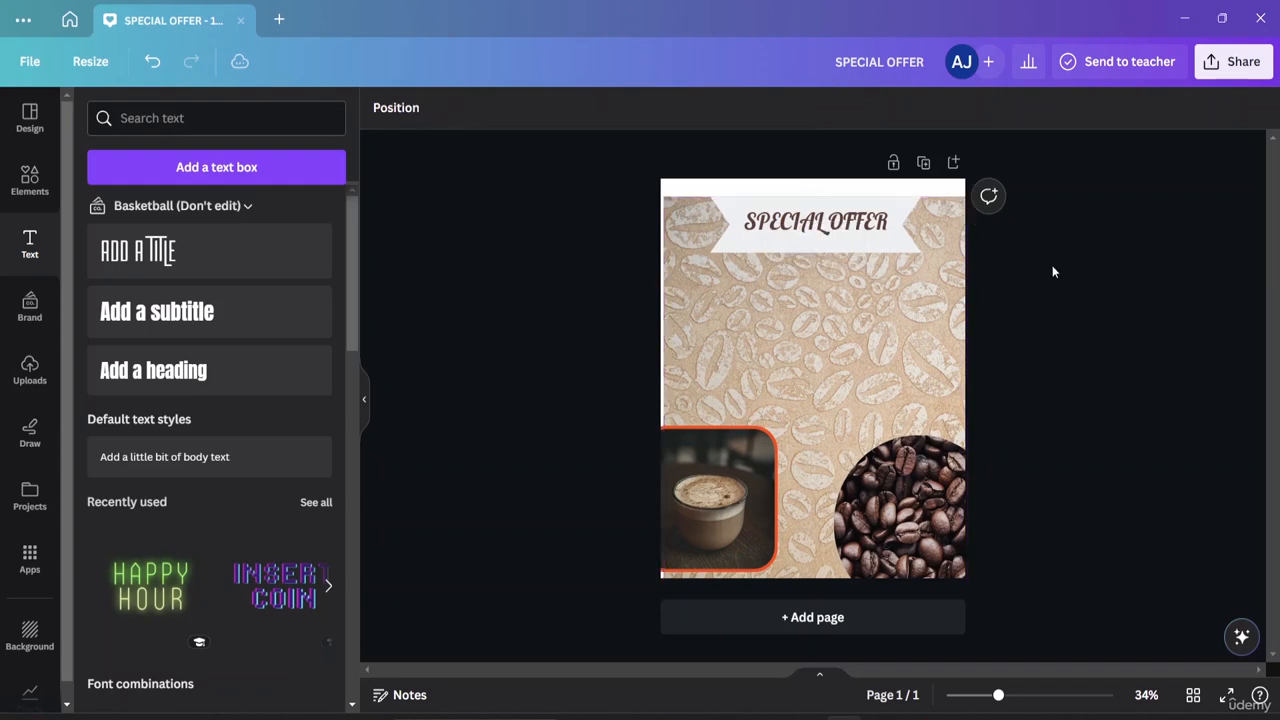
{"action": "left_click_drag", "start_coordinate": [938, 315], "coordinate": [929, 294]}
{"action": "left_click", "coordinate": [1075, 351]}
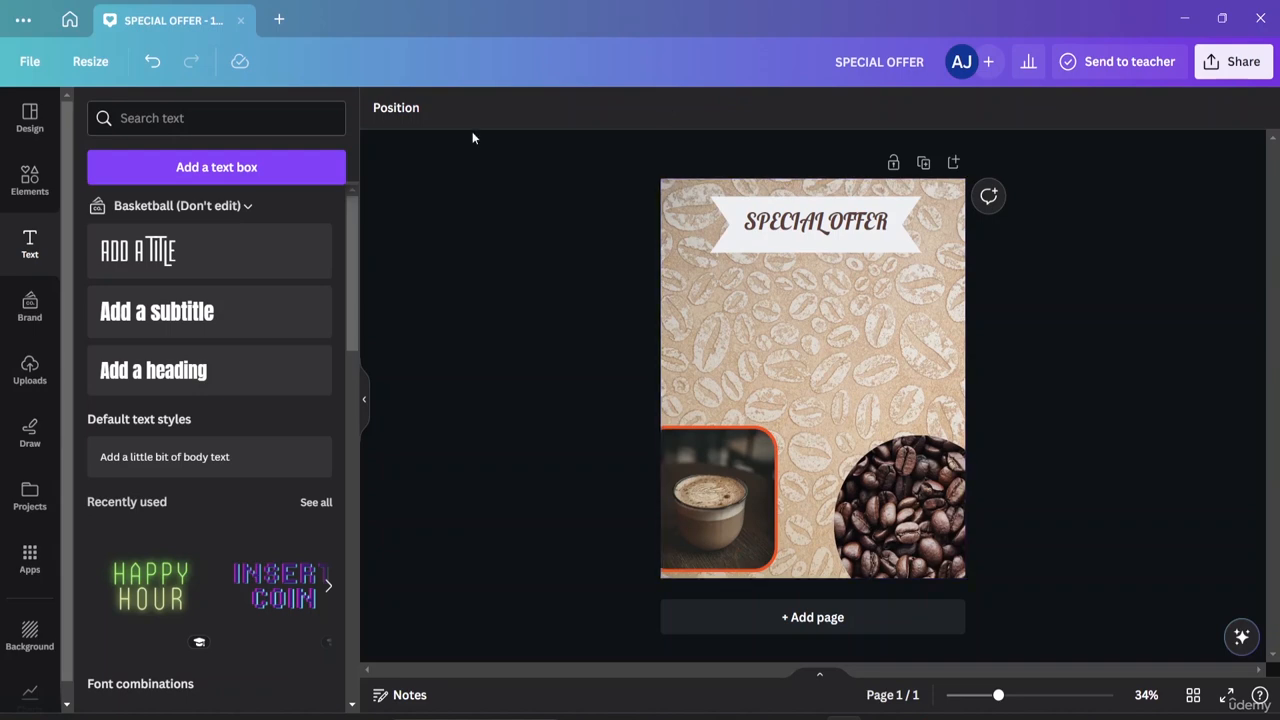
Add a text box to the page and replace its placeholder with "CAFE MOCHA".
{"action": "left_click", "coordinate": [217, 177]}
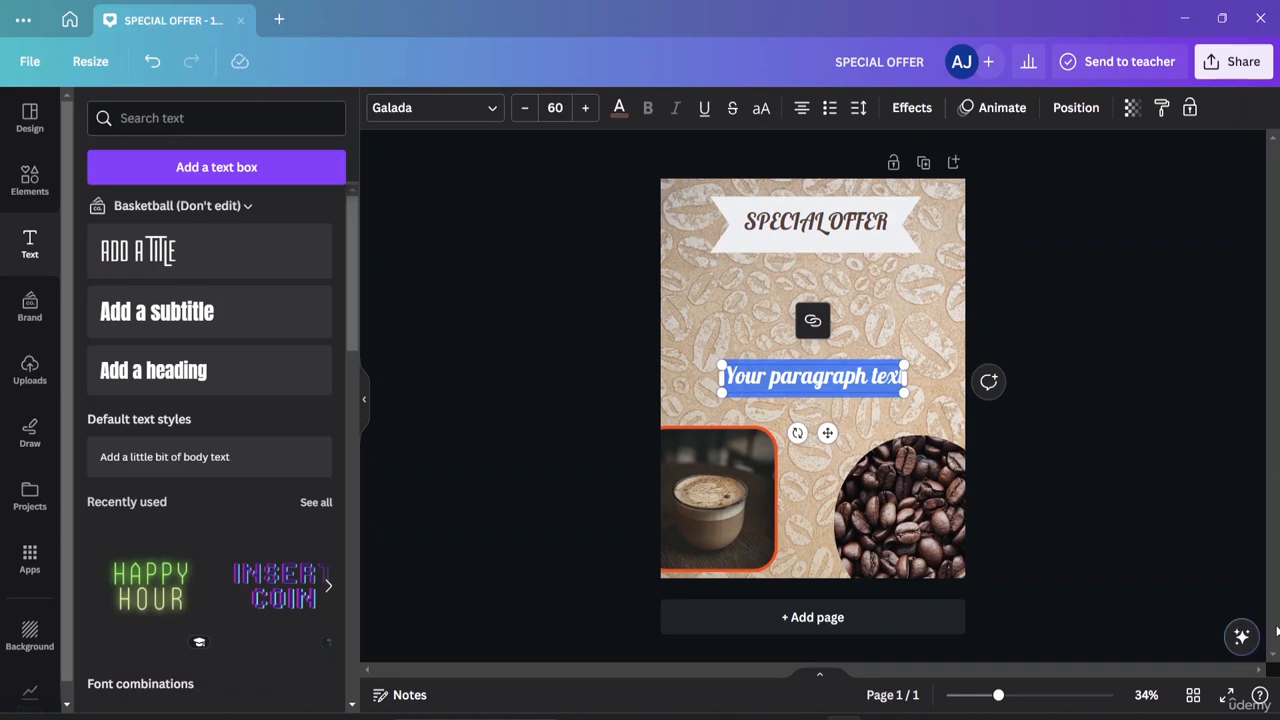
{"action": "key", "text": "BackSpace"}
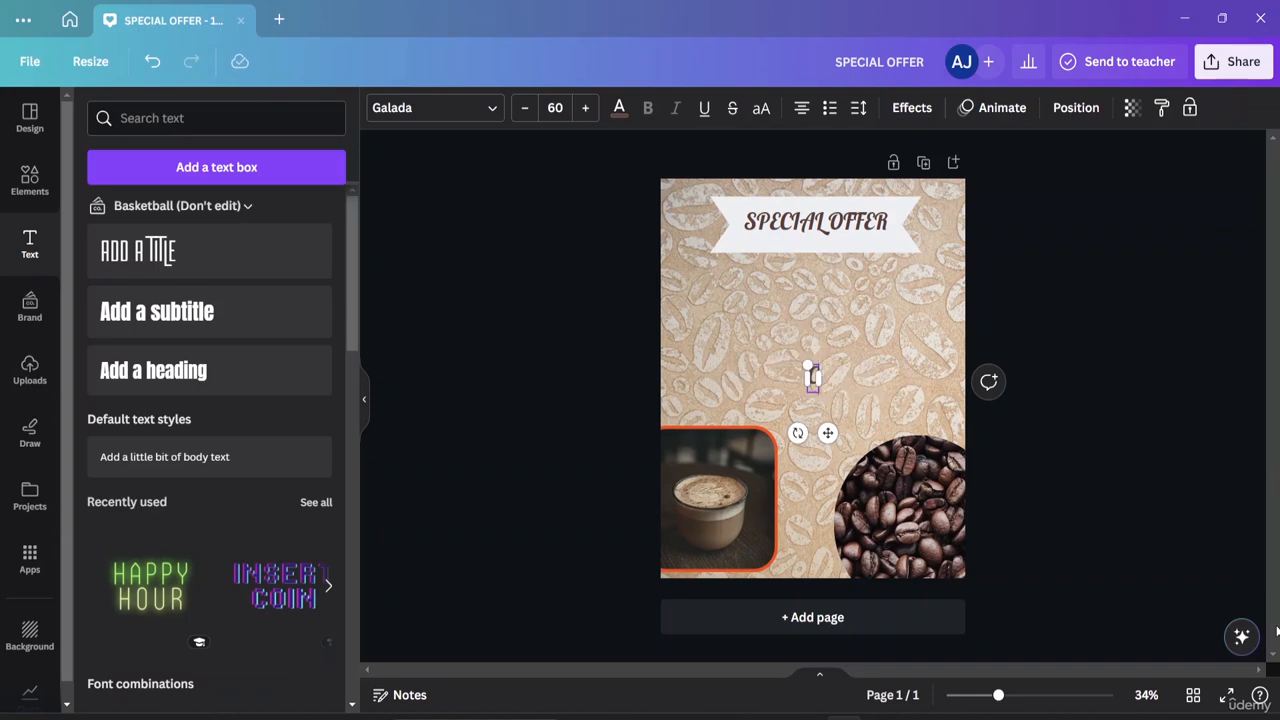
{"action": "type", "text": "CAFE MOCH"}
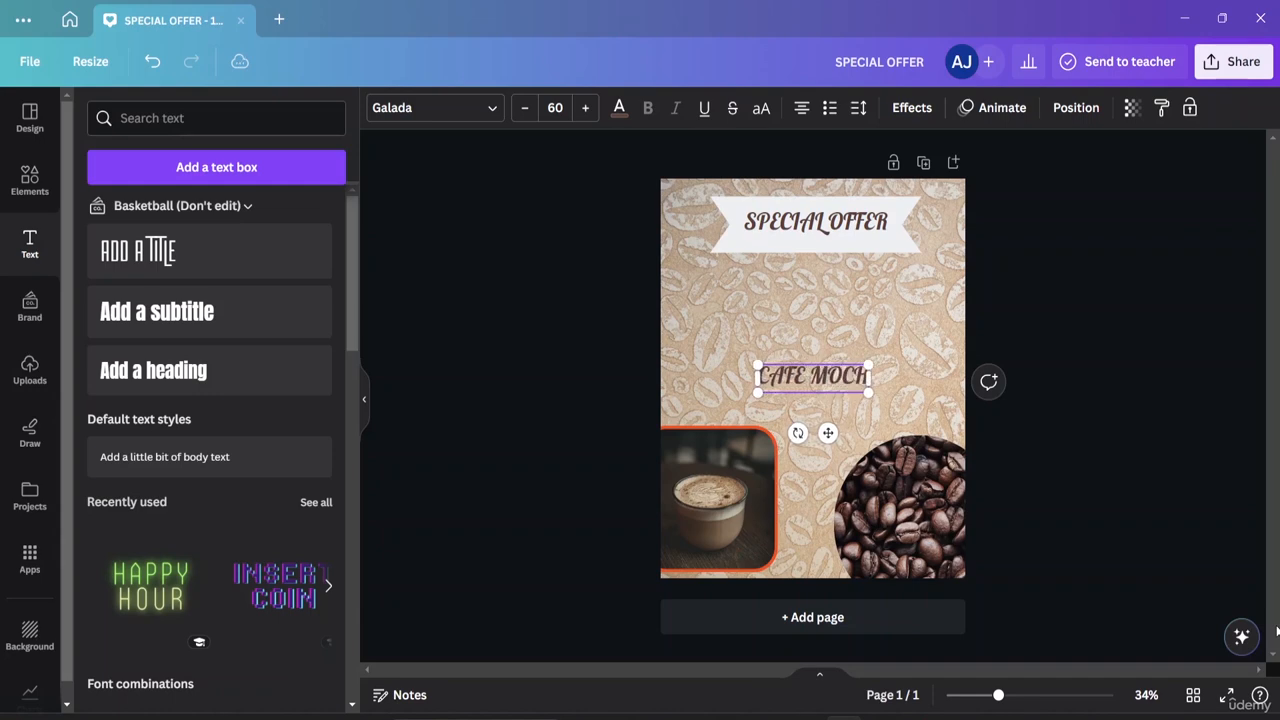
{"action": "type", "text": "A"}
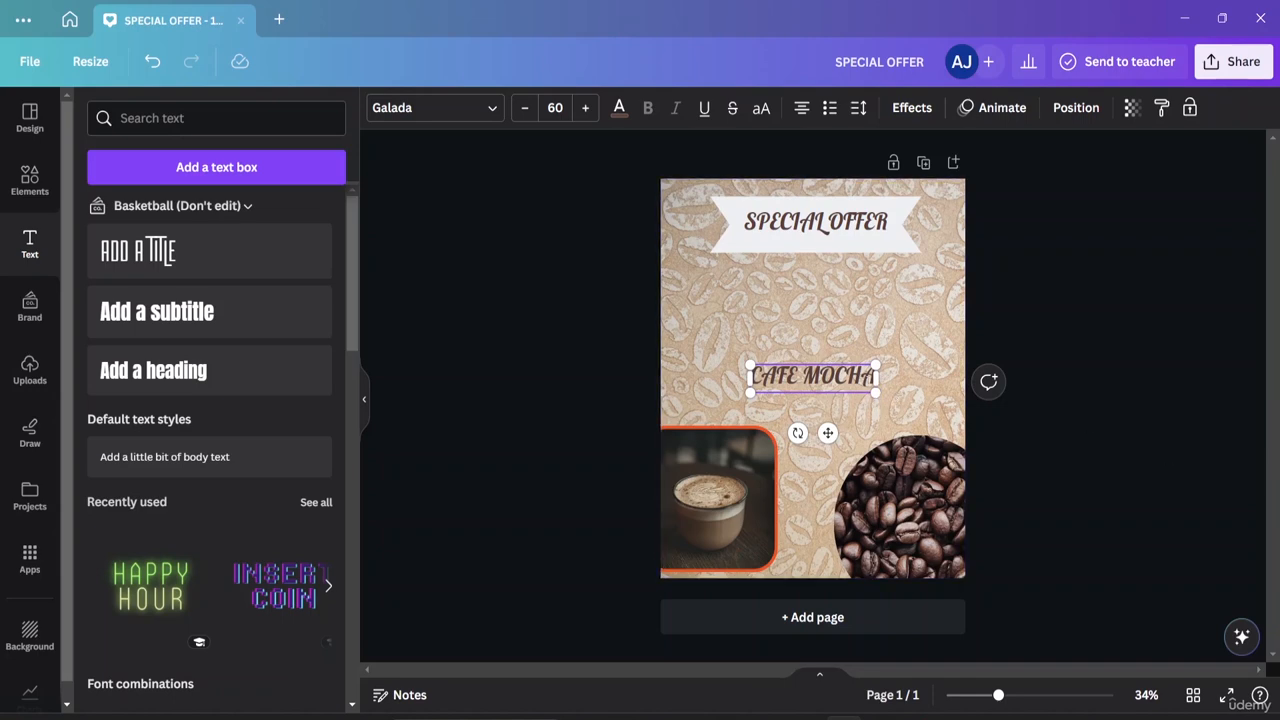
Select the whole "CAFE MOCHA" text and increase its font size to 82.
{"action": "mouse_move", "coordinate": [877, 376]}
{"action": "left_mouse_down"}
{"action": "mouse_move", "coordinate": [752, 376]}
{"action": "mouse_move", "coordinate": [877, 377]}
{"action": "left_mouse_up"}
{"action": "left_click", "coordinate": [748, 377]}
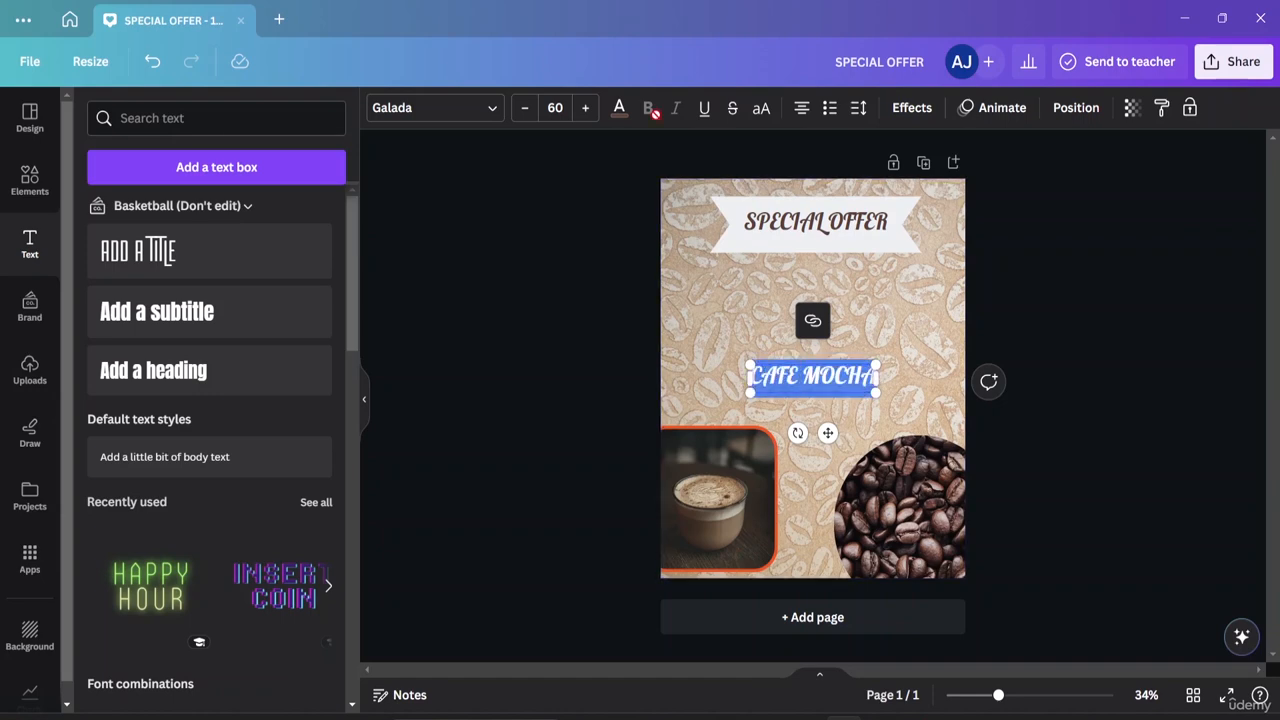
{"action": "left_click", "coordinate": [586, 107]}
{"action": "left_click", "coordinate": [586, 107]}
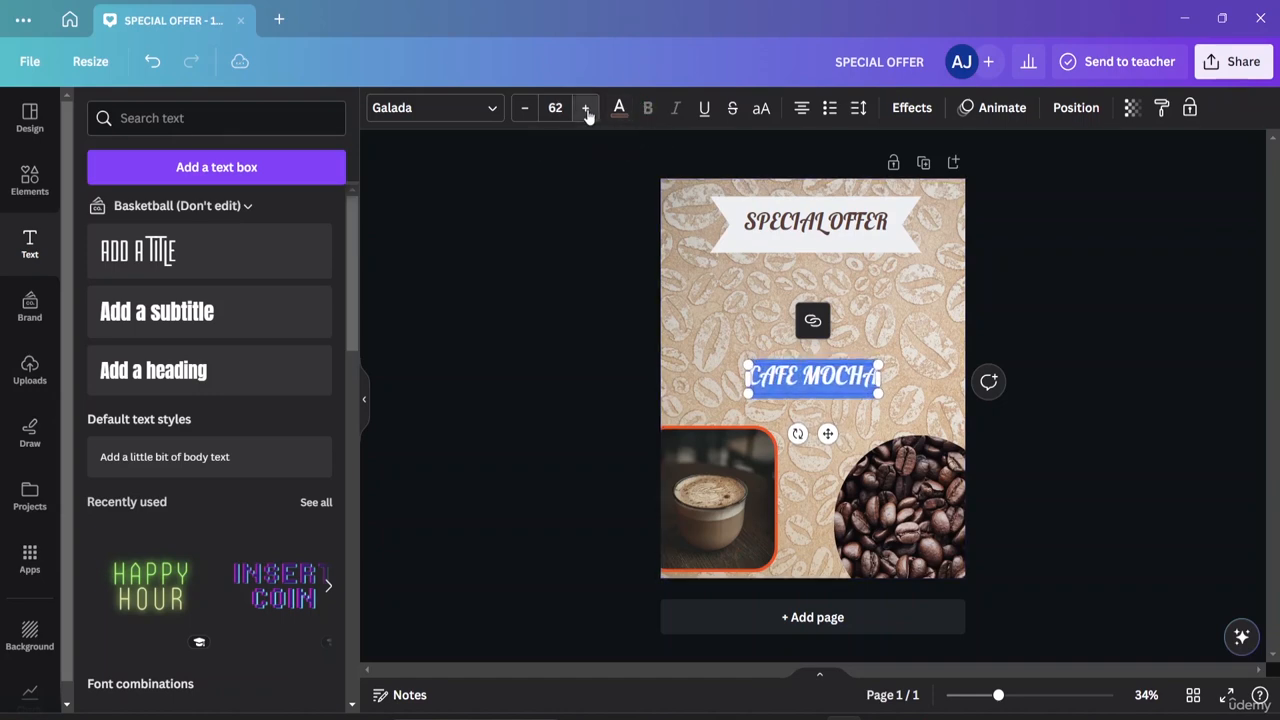
{"action": "left_click", "coordinate": [586, 107]}
{"action": "left_click", "coordinate": [586, 107]}
{"action": "left_click", "coordinate": [586, 107]}
{"action": "left_click", "coordinate": [586, 107]}
{"action": "left_click", "coordinate": [586, 107]}
{"action": "left_click", "coordinate": [586, 107]}
{"action": "left_click", "coordinate": [586, 107]}
{"action": "left_click", "coordinate": [586, 107]}
{"action": "left_click", "coordinate": [586, 107]}
{"action": "left_click", "coordinate": [586, 107]}
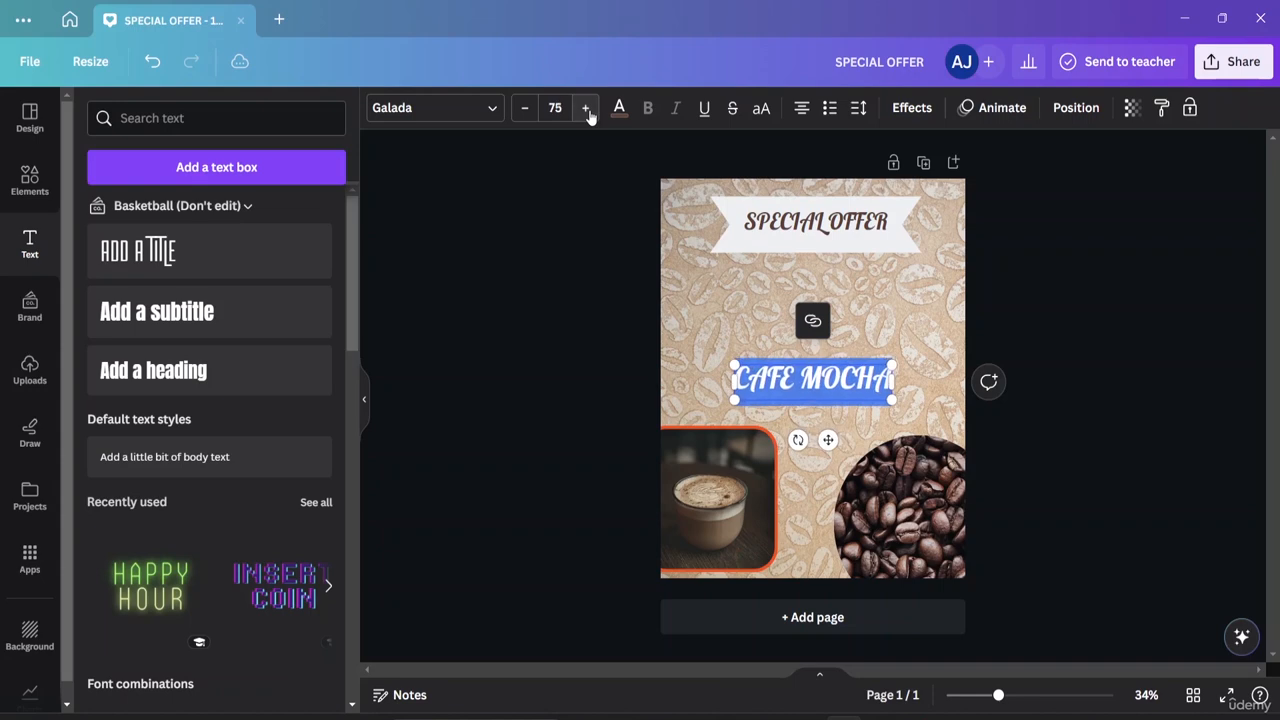
{"action": "left_click", "coordinate": [586, 107]}
{"action": "left_click", "coordinate": [586, 107]}
{"action": "left_click", "coordinate": [586, 107]}
{"action": "left_click", "coordinate": [586, 107]}
{"action": "left_click", "coordinate": [587, 109]}
{"action": "left_click", "coordinate": [587, 109]}
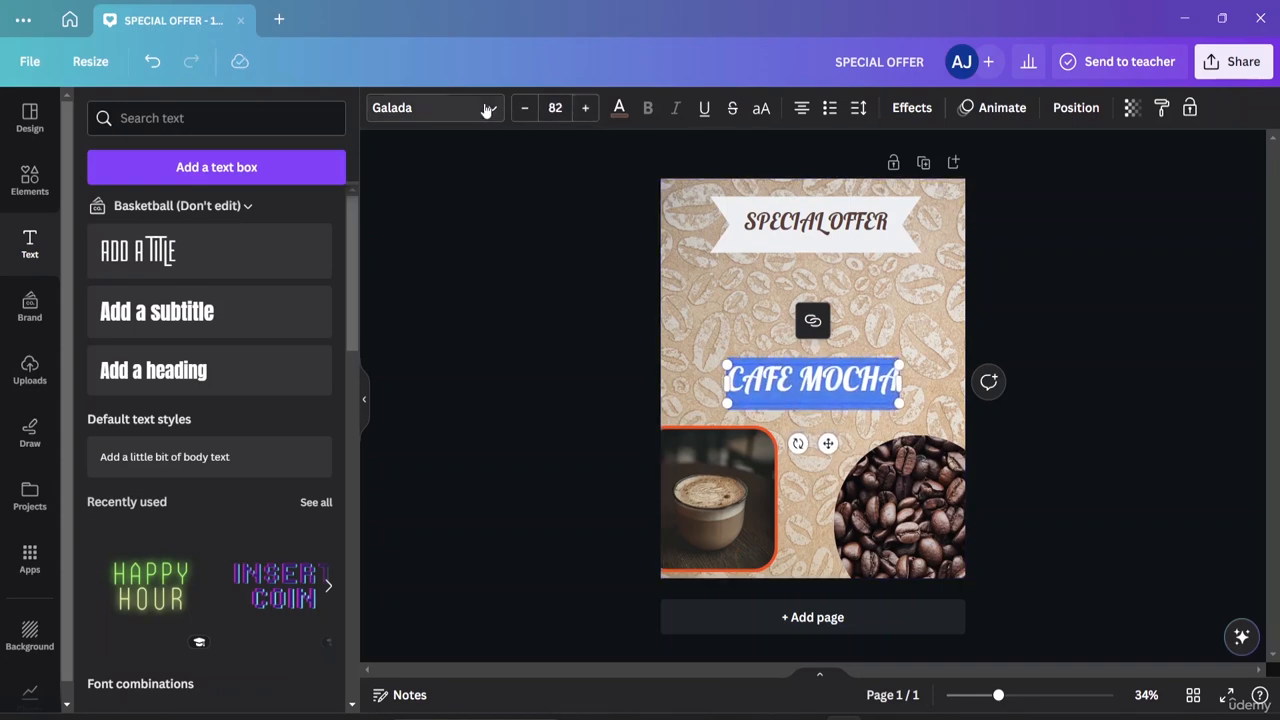
Change the "CAFE MOCHA" text to the Gang of Three Regular font and close the font list.
{"action": "left_click", "coordinate": [487, 109]}
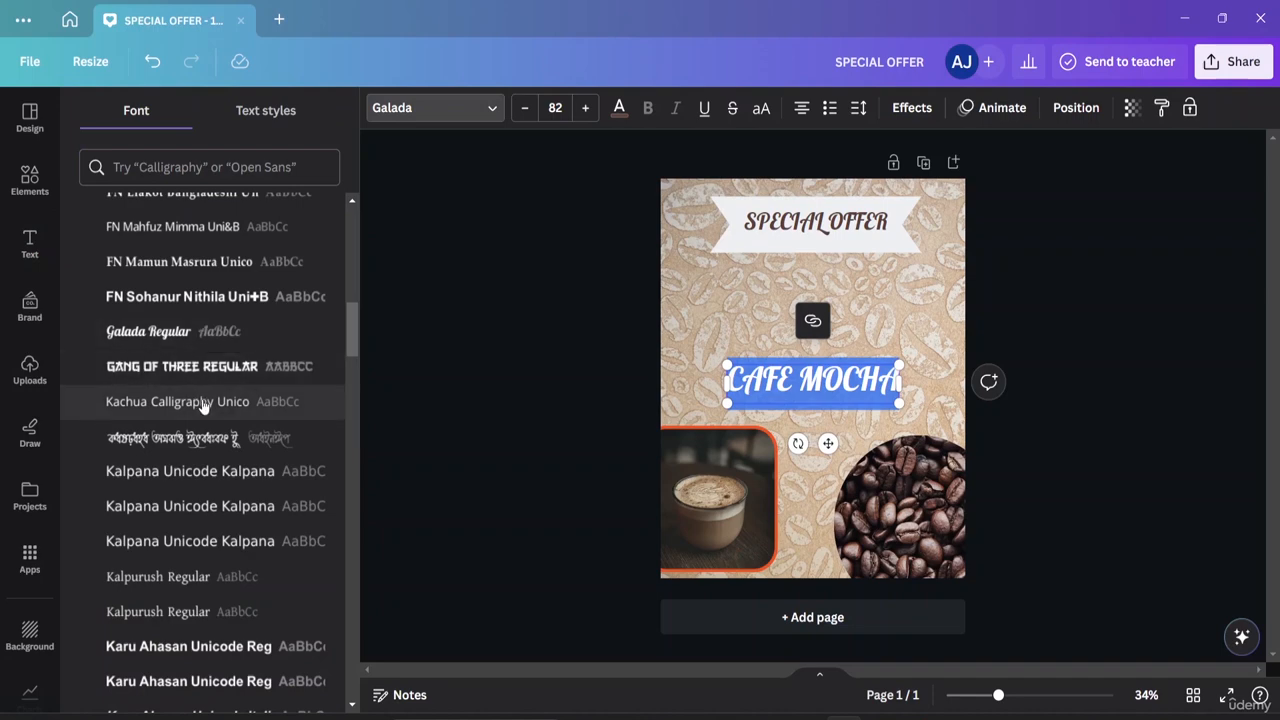
{"action": "left_click", "coordinate": [196, 368]}
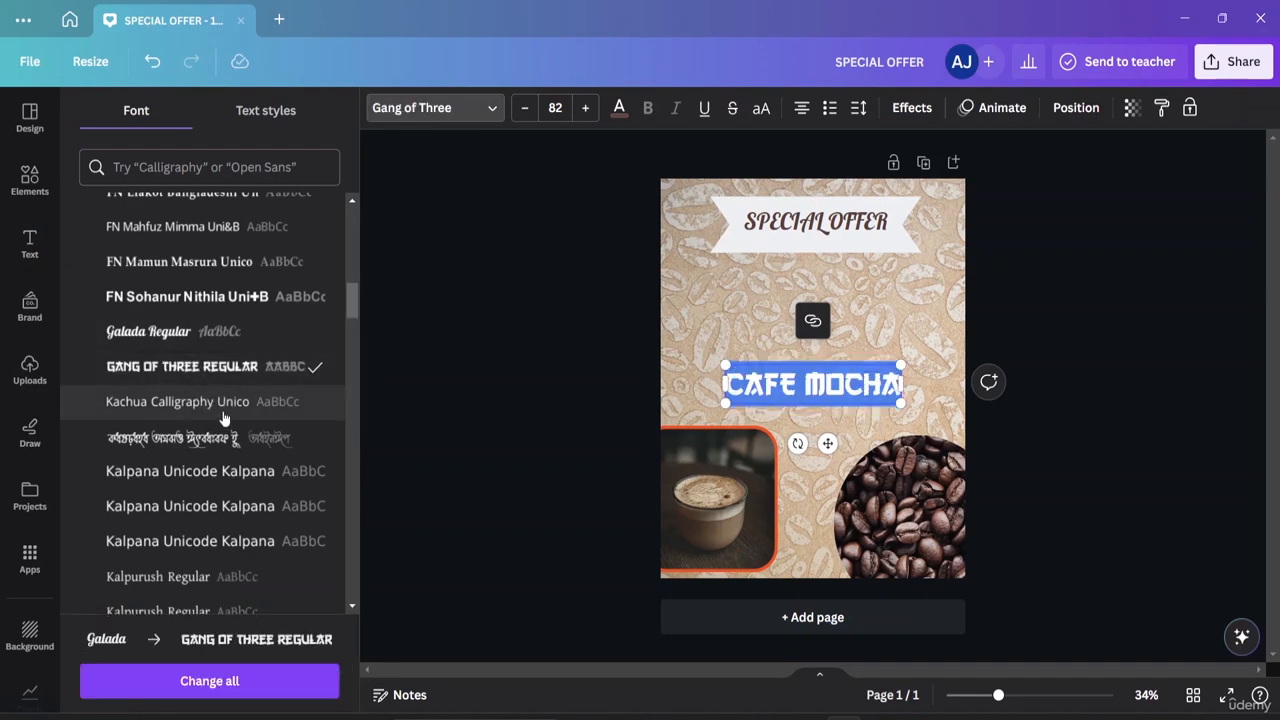
{"action": "scroll", "coordinate": [205, 400], "scroll_direction": "down", "scroll_amount": 5}
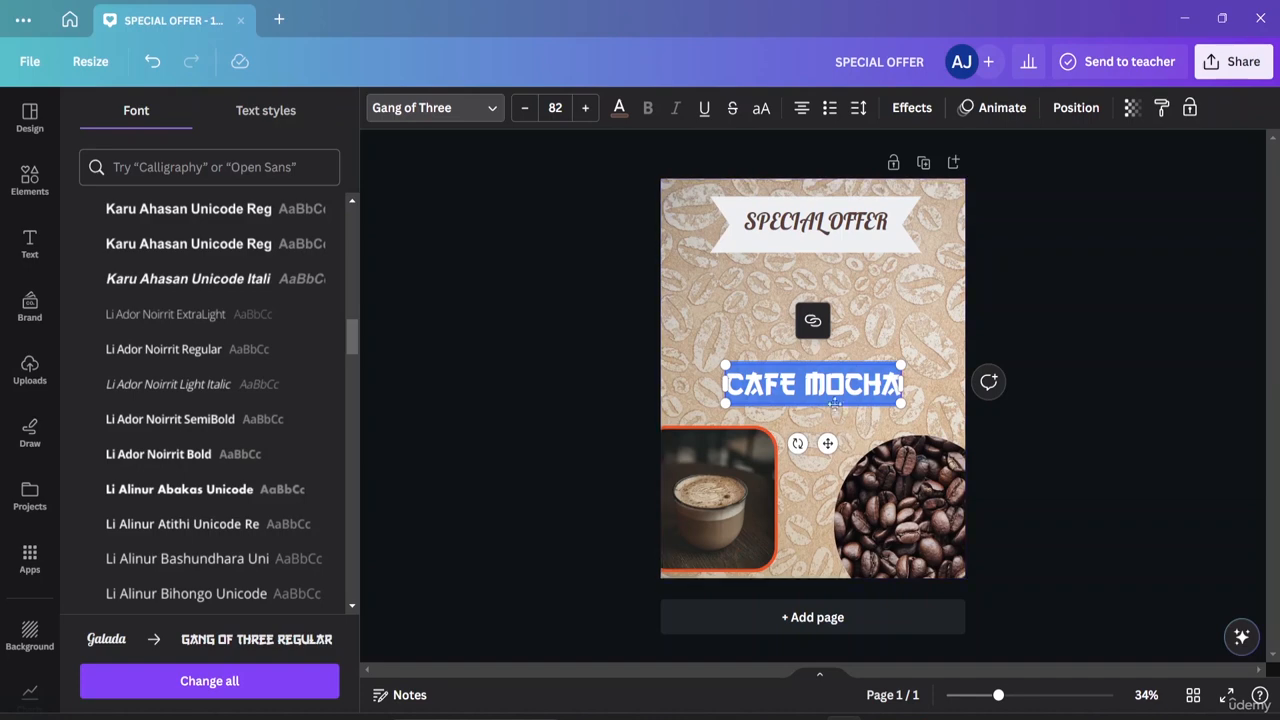
{"action": "key", "text": "Escape"}
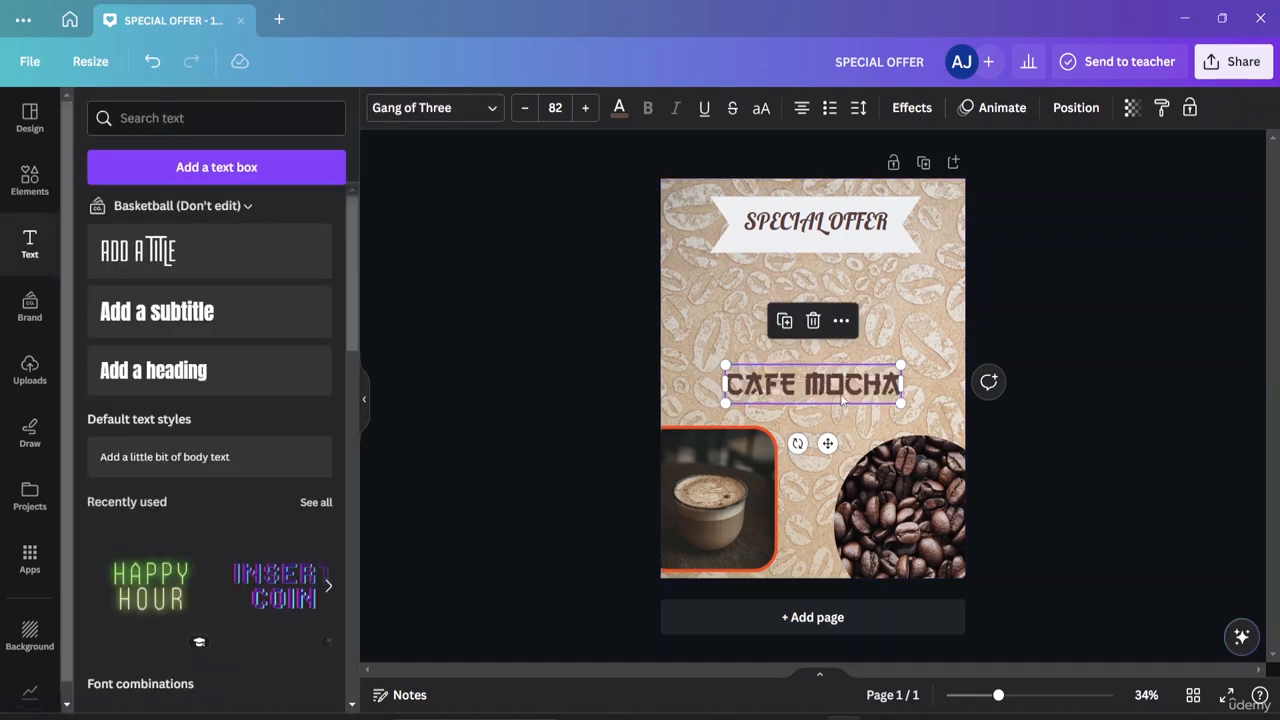
Move the "CAFE MOCHA" text up to just below the ribbon and enlarge its font size to 123.
{"action": "left_click", "coordinate": [843, 412]}
{"action": "left_click_drag", "start_coordinate": [835, 402], "coordinate": [835, 313]}
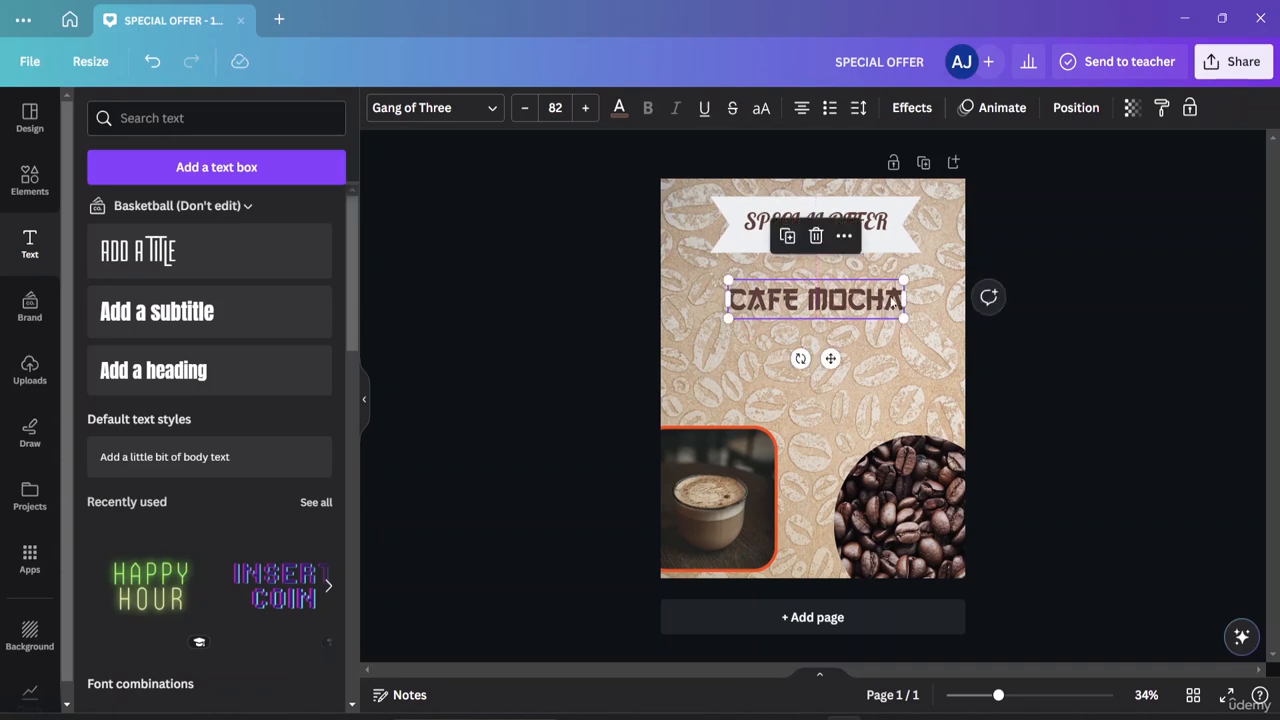
{"action": "left_click", "coordinate": [585, 108]}
{"action": "left_click", "coordinate": [585, 108]}
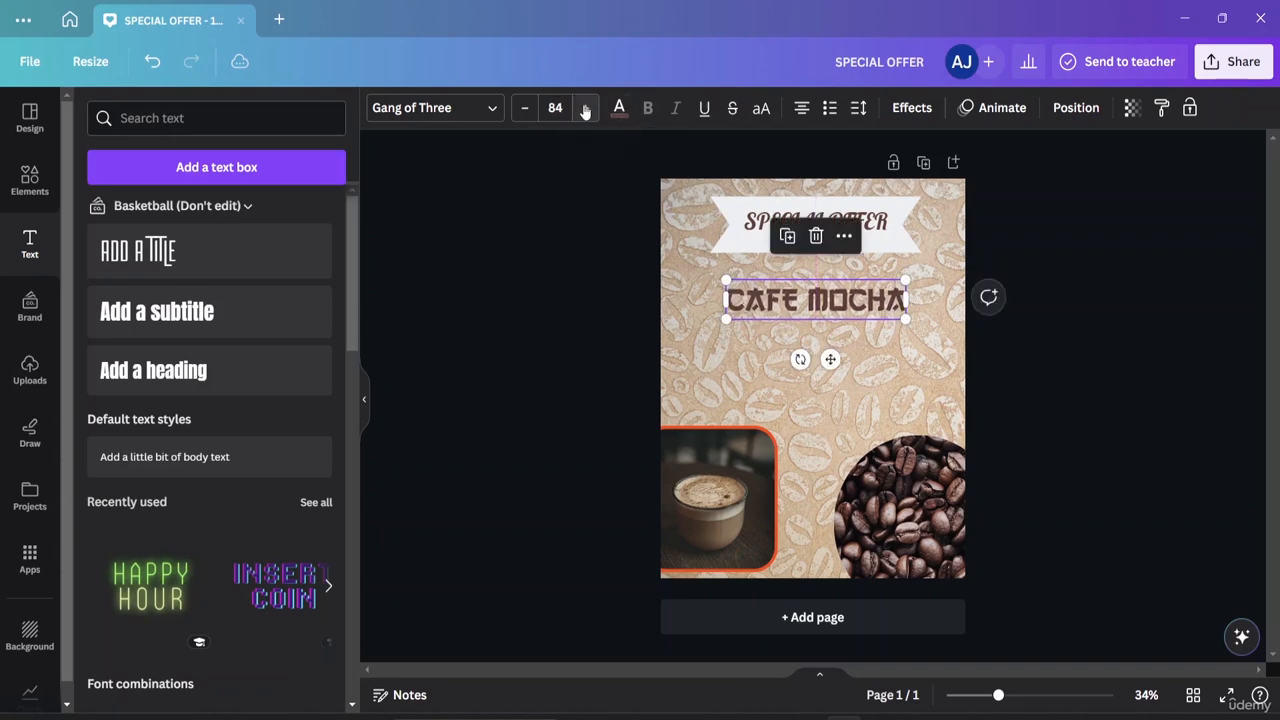
{"action": "left_click", "coordinate": [585, 108]}
{"action": "left_click", "coordinate": [585, 108]}
{"action": "left_click", "coordinate": [585, 108]}
{"action": "left_click", "coordinate": [585, 108]}
{"action": "left_click", "coordinate": [585, 108]}
{"action": "left_click_drag", "start_coordinate": [585, 108], "coordinate": [585, 108]}
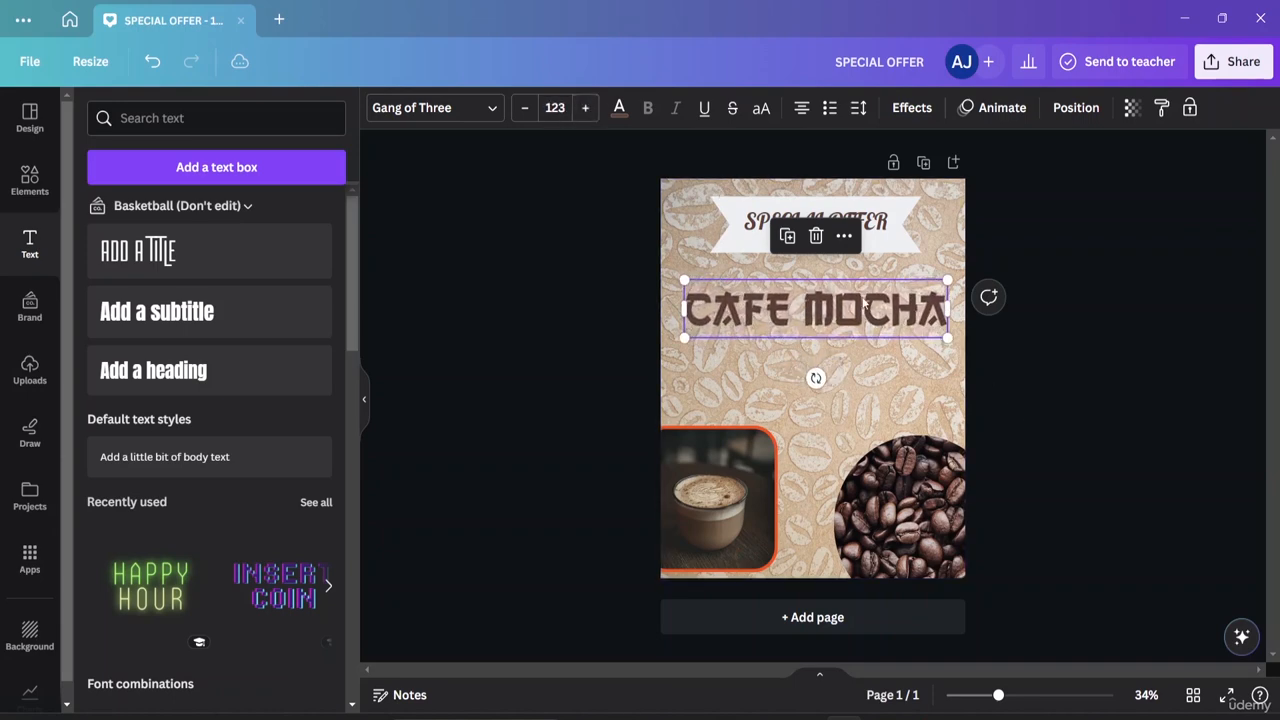
Recolor the "CAFE MOCHA" text with the photo color #554a3f and deselect it.
{"action": "left_click", "coordinate": [621, 112]}
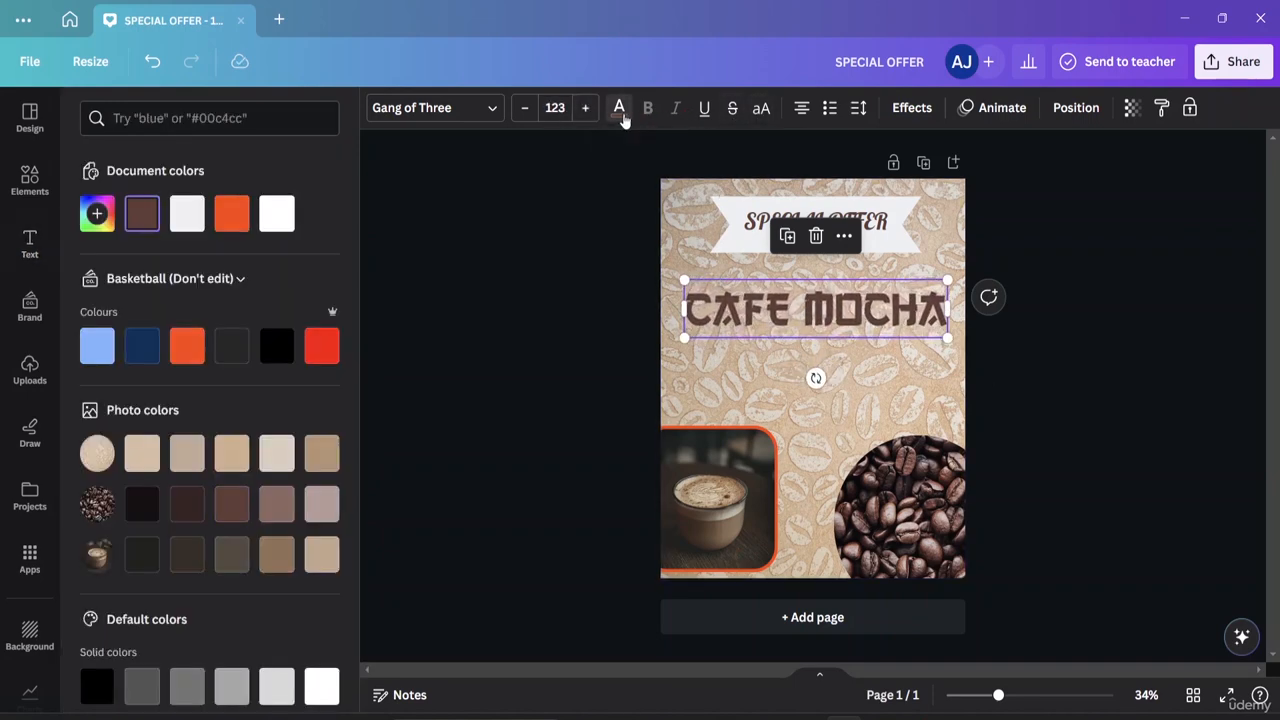
{"action": "left_click", "coordinate": [221, 512]}
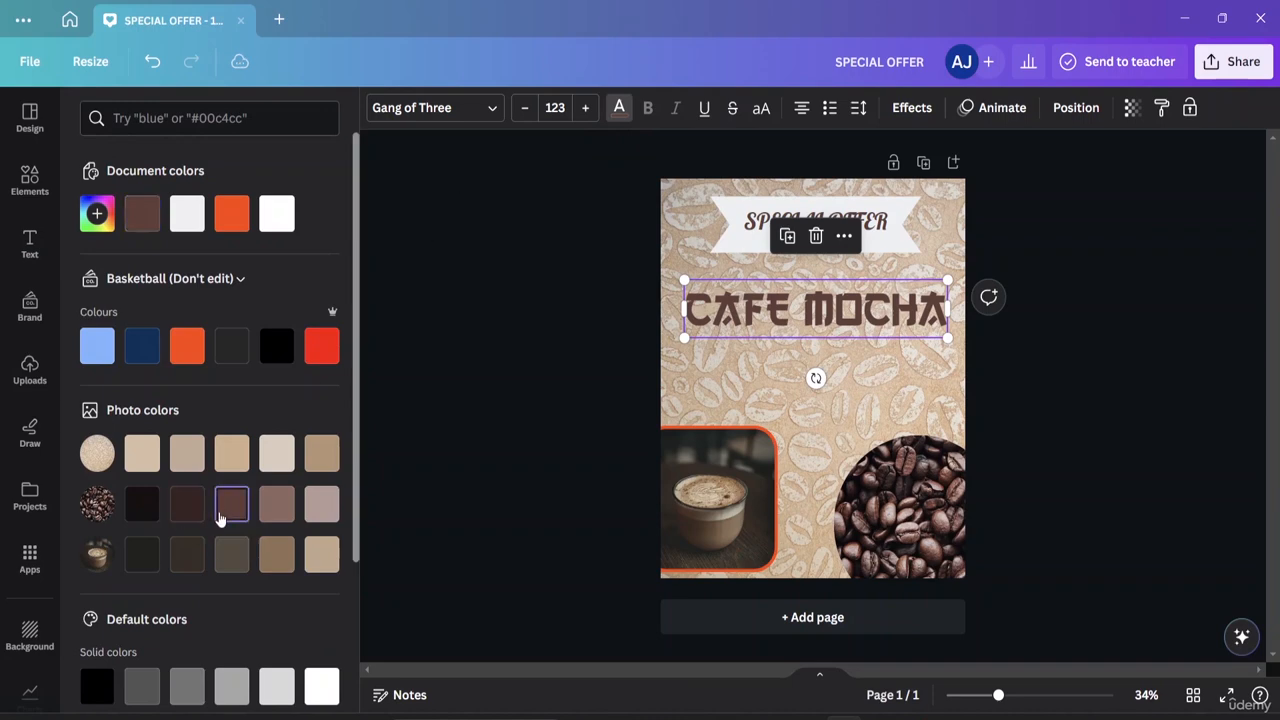
{"action": "left_click", "coordinate": [277, 508]}
{"action": "left_click", "coordinate": [323, 518]}
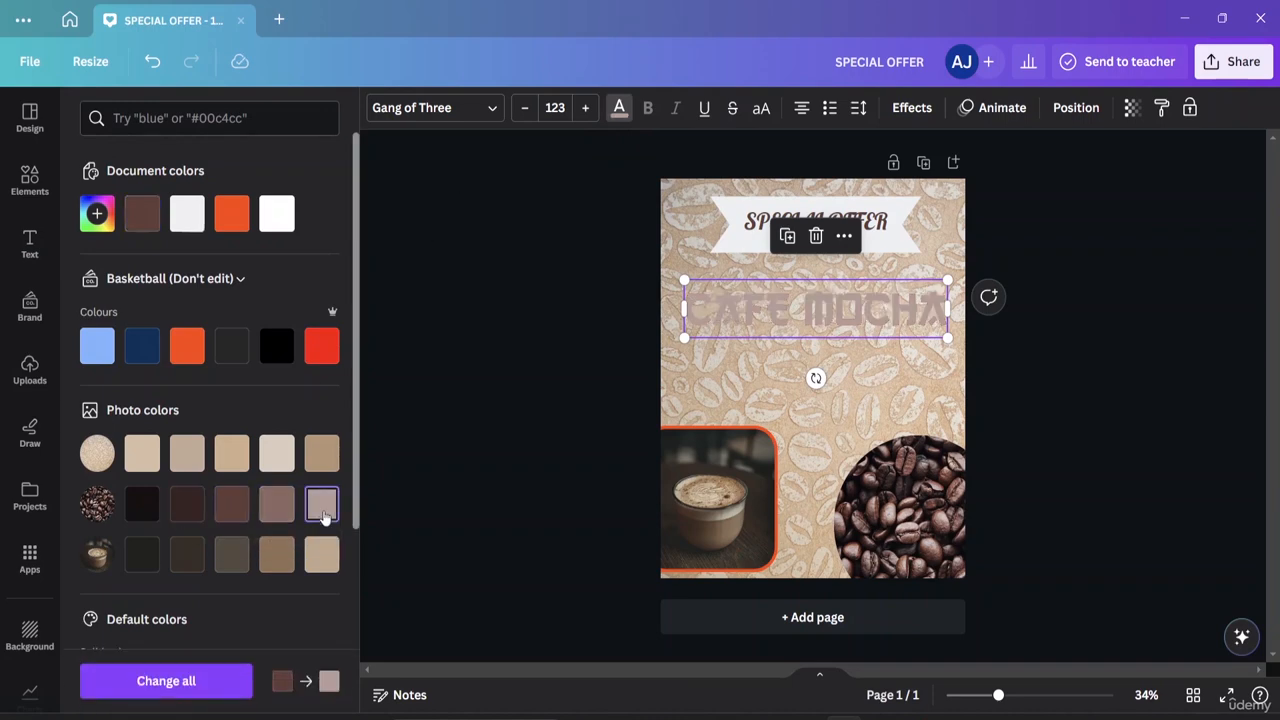
{"action": "left_click", "coordinate": [277, 557]}
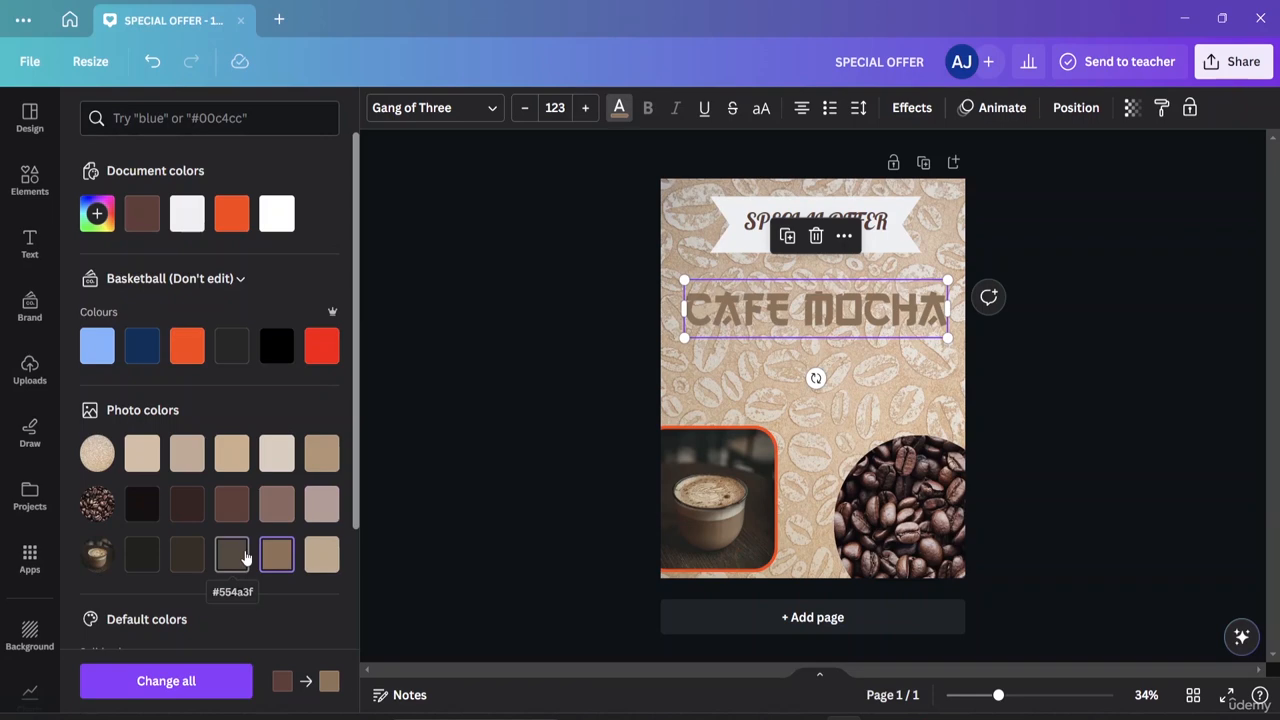
{"action": "left_click", "coordinate": [244, 556]}
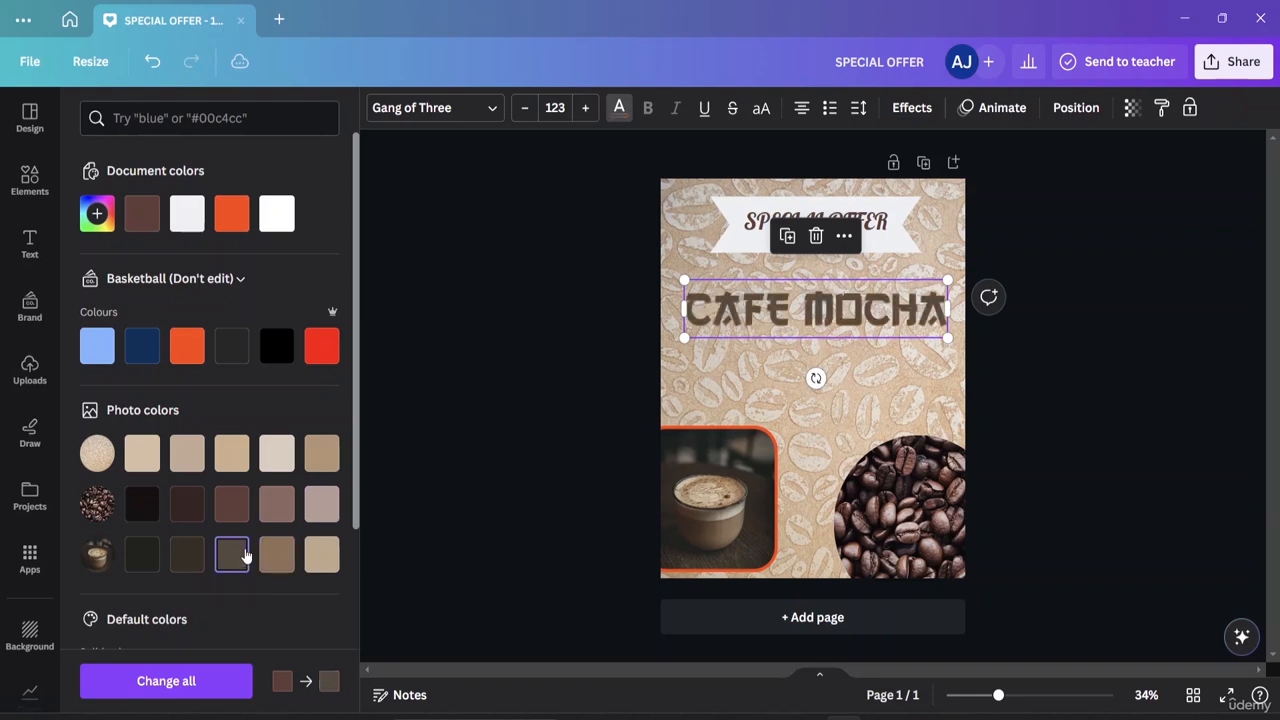
{"action": "left_click", "coordinate": [1077, 370]}
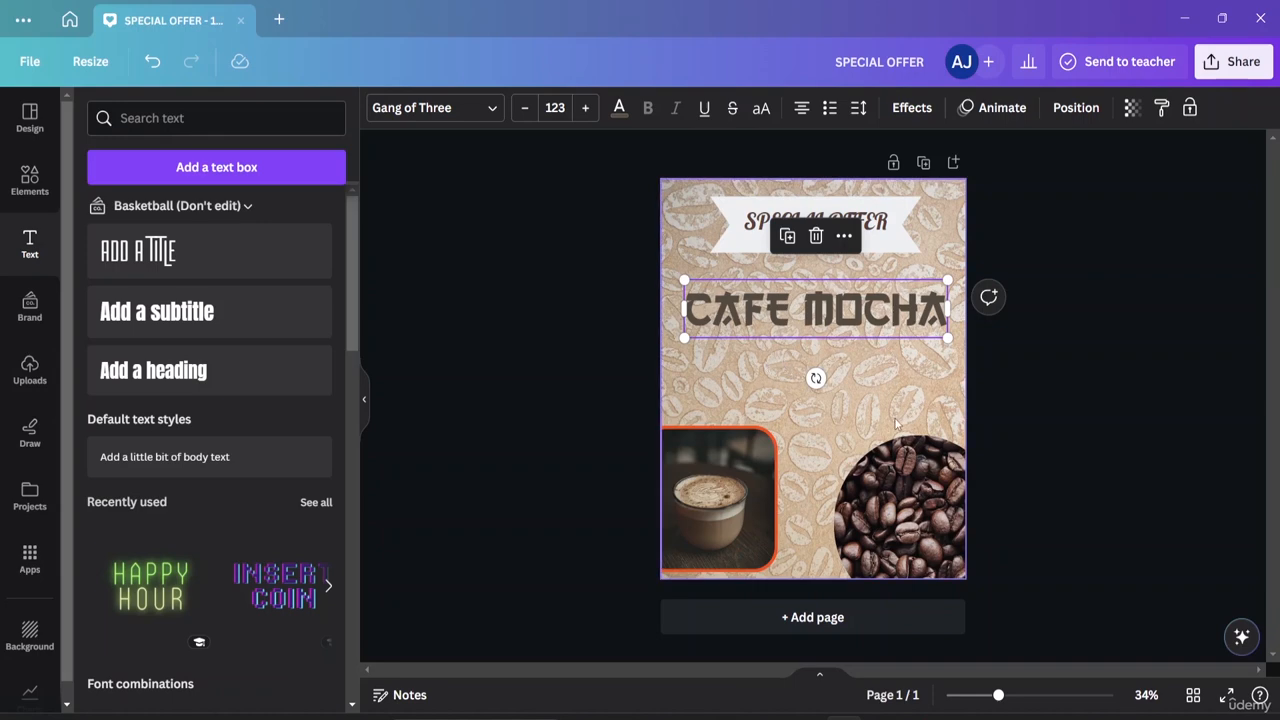
{"action": "left_click", "coordinate": [1180, 327]}
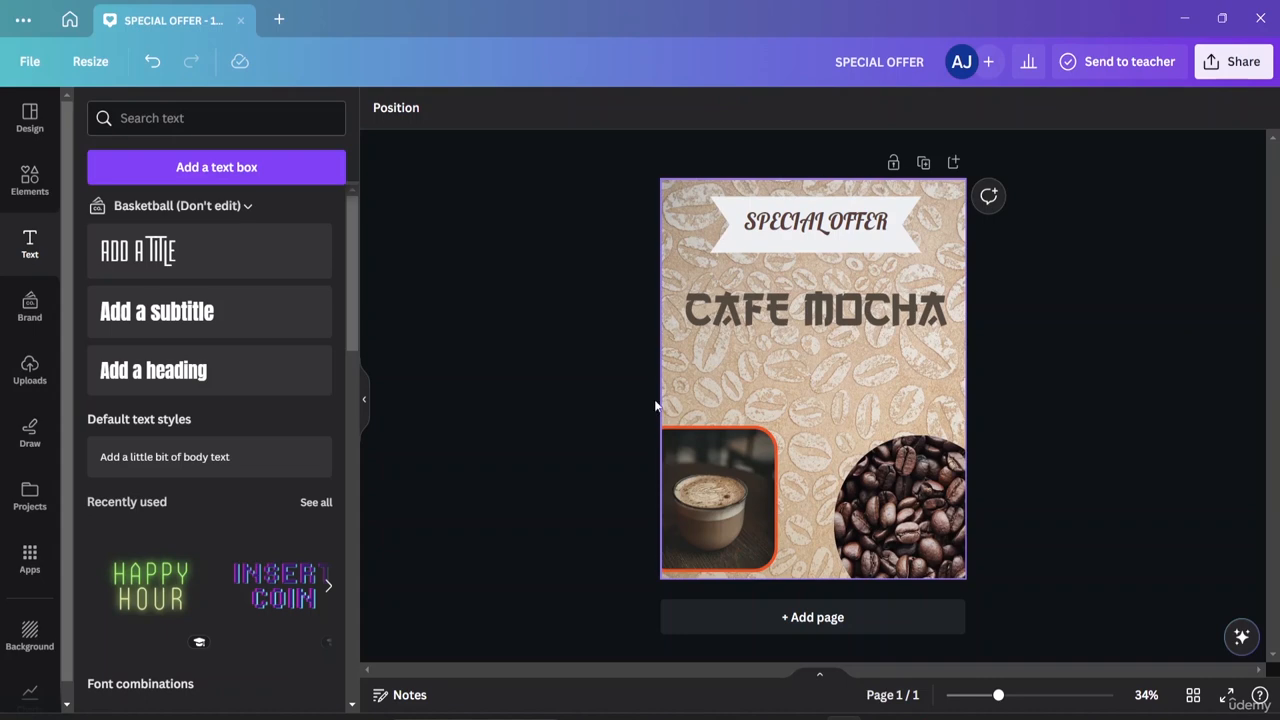
Add a text box to the page and replace its placeholder with "BUY 1 GET 1 FREE".
{"action": "left_click", "coordinate": [251, 180]}
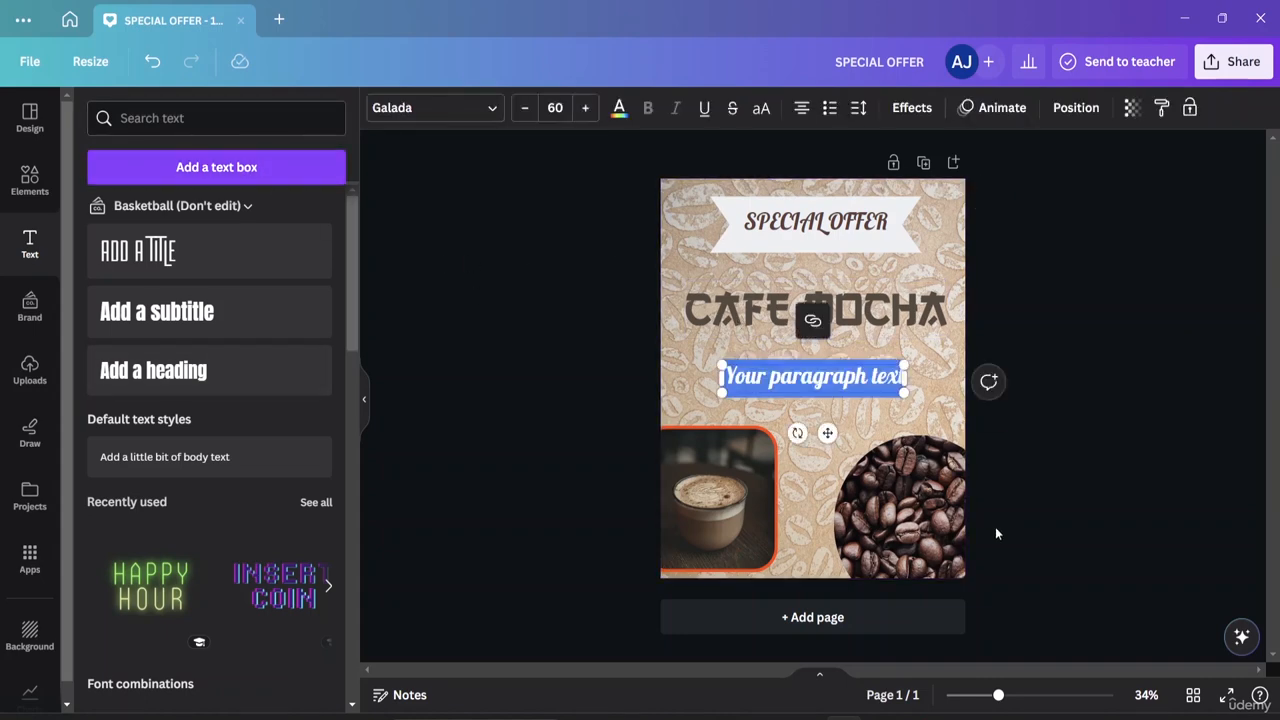
{"action": "type", "text": "BUY"}
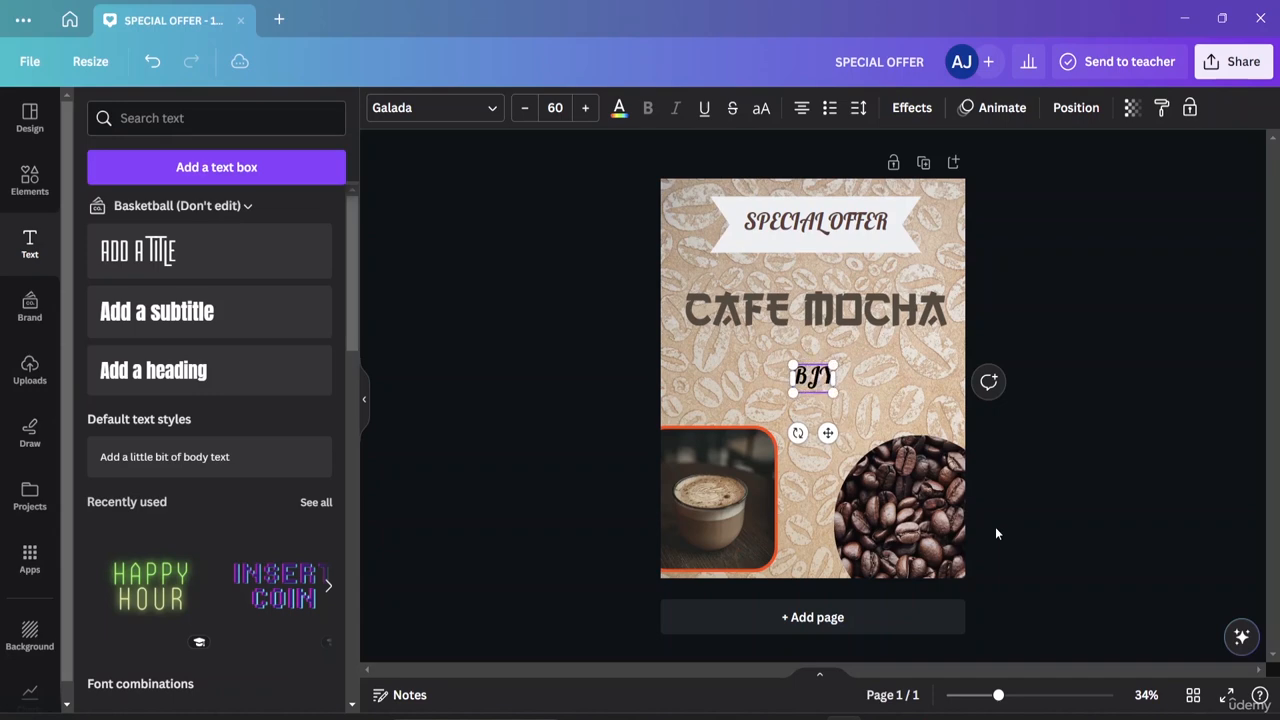
{"action": "key", "text": "BackSpace"}
{"action": "key", "text": "BackSpace"}
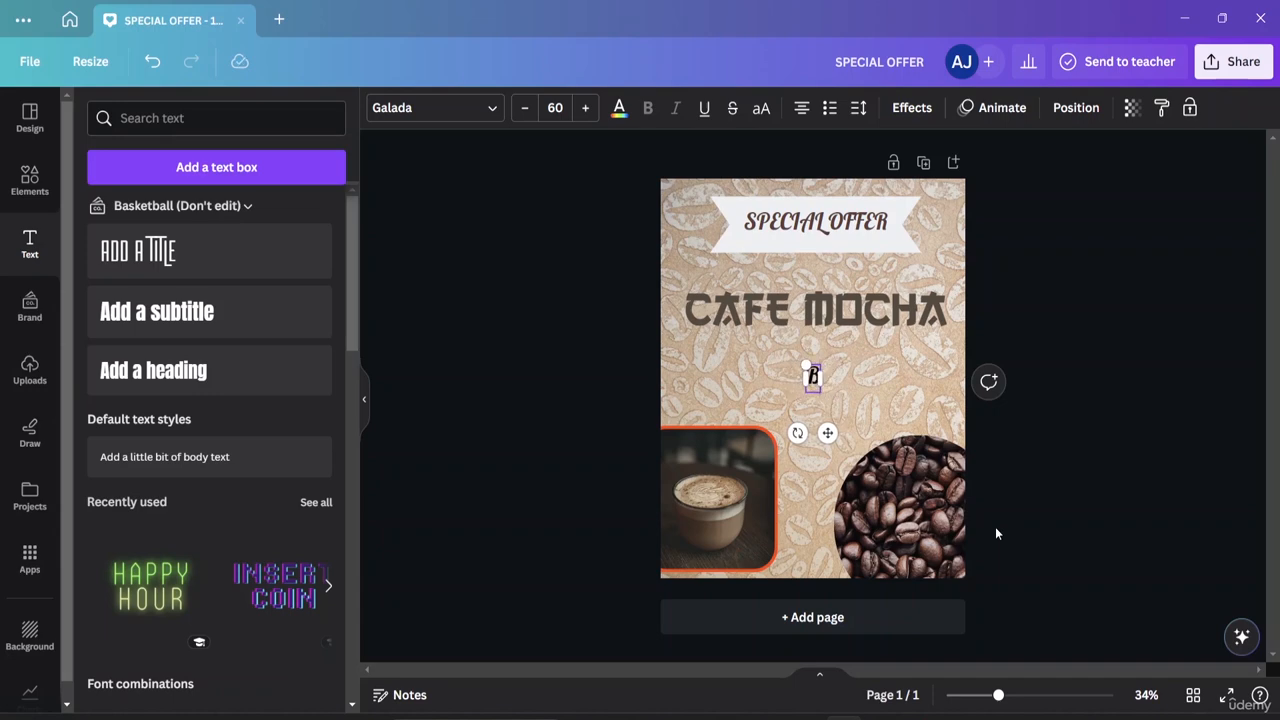
{"action": "type", "text": "UY"}
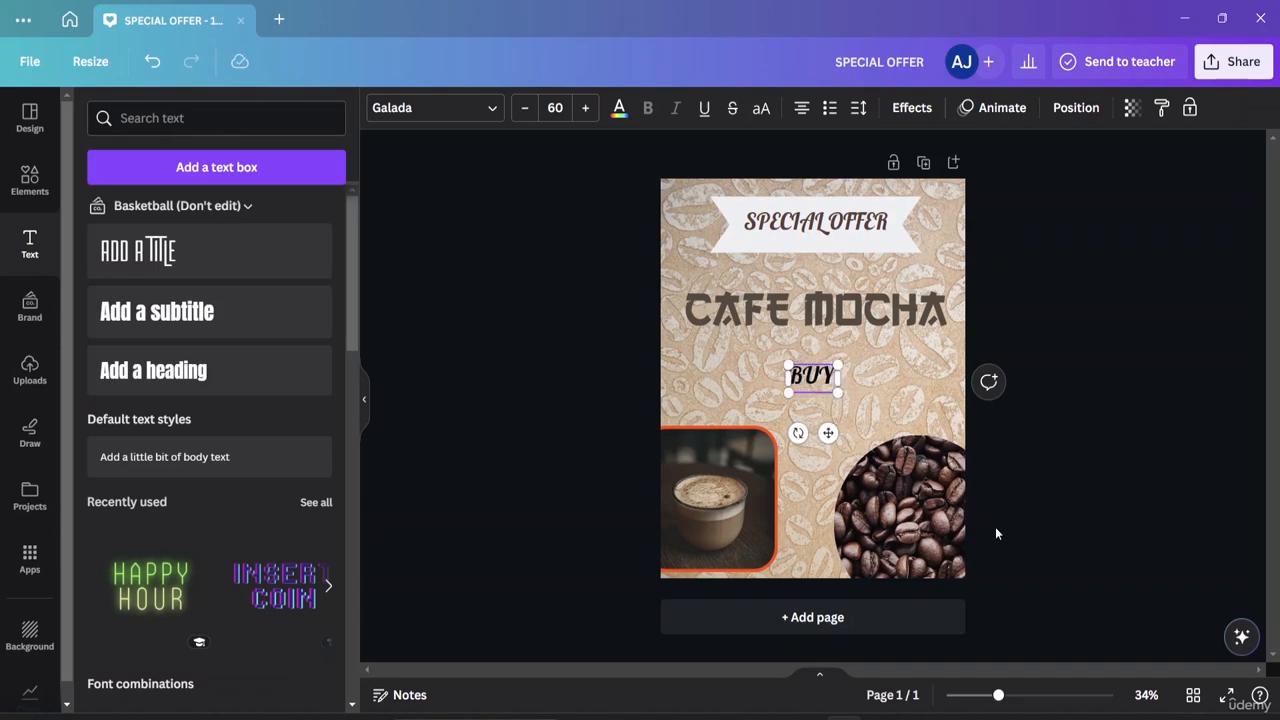
{"action": "type", "text": " 1"}
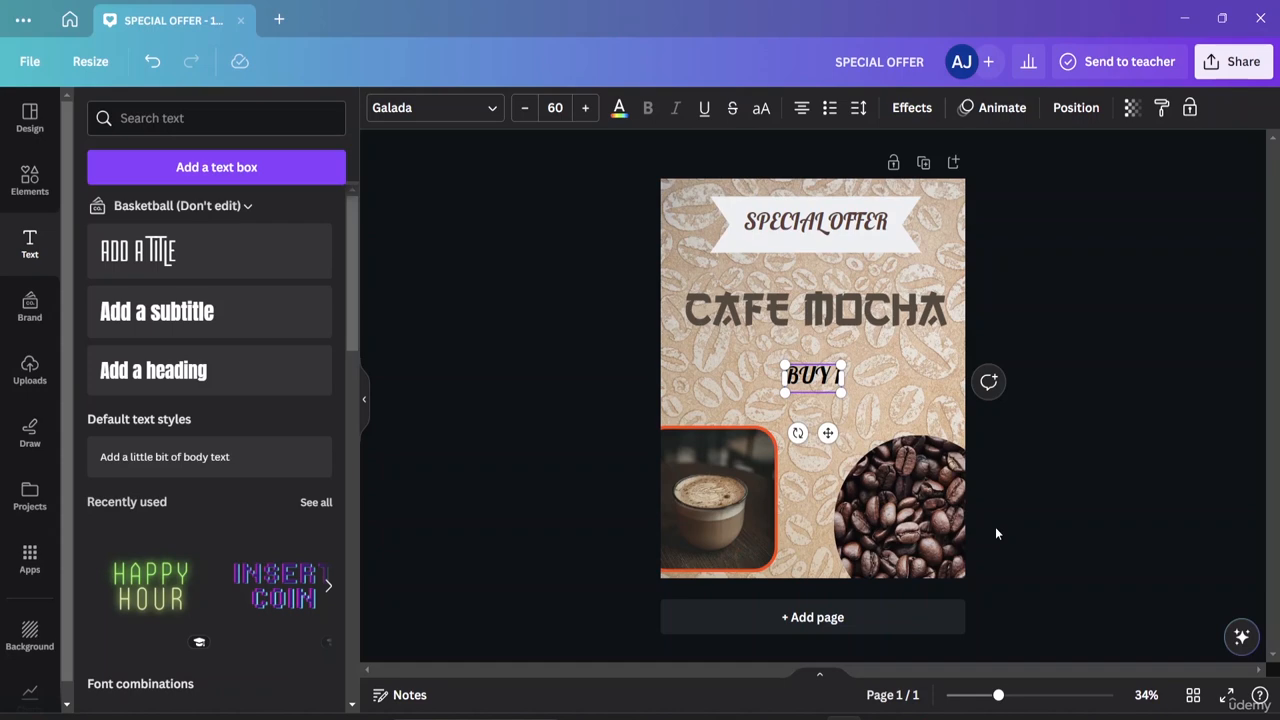
{"action": "type", "text": "GET"}
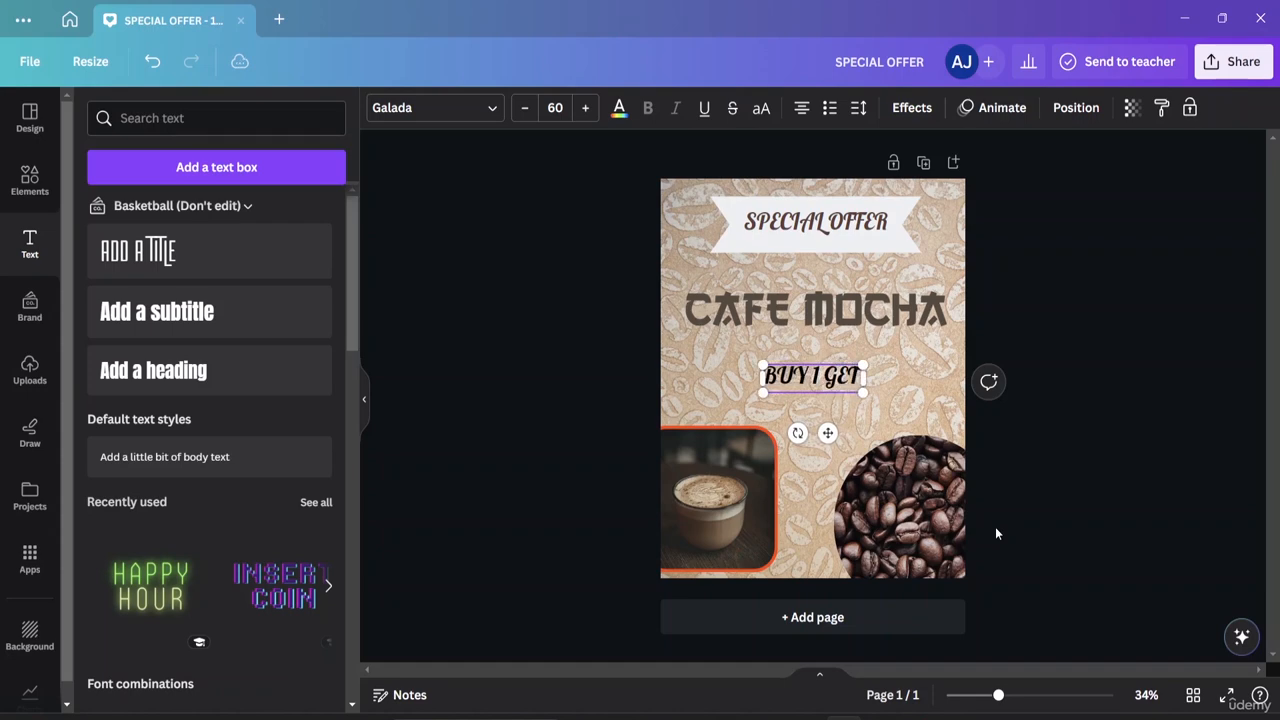
{"action": "type", "text": " 1 FREE"}
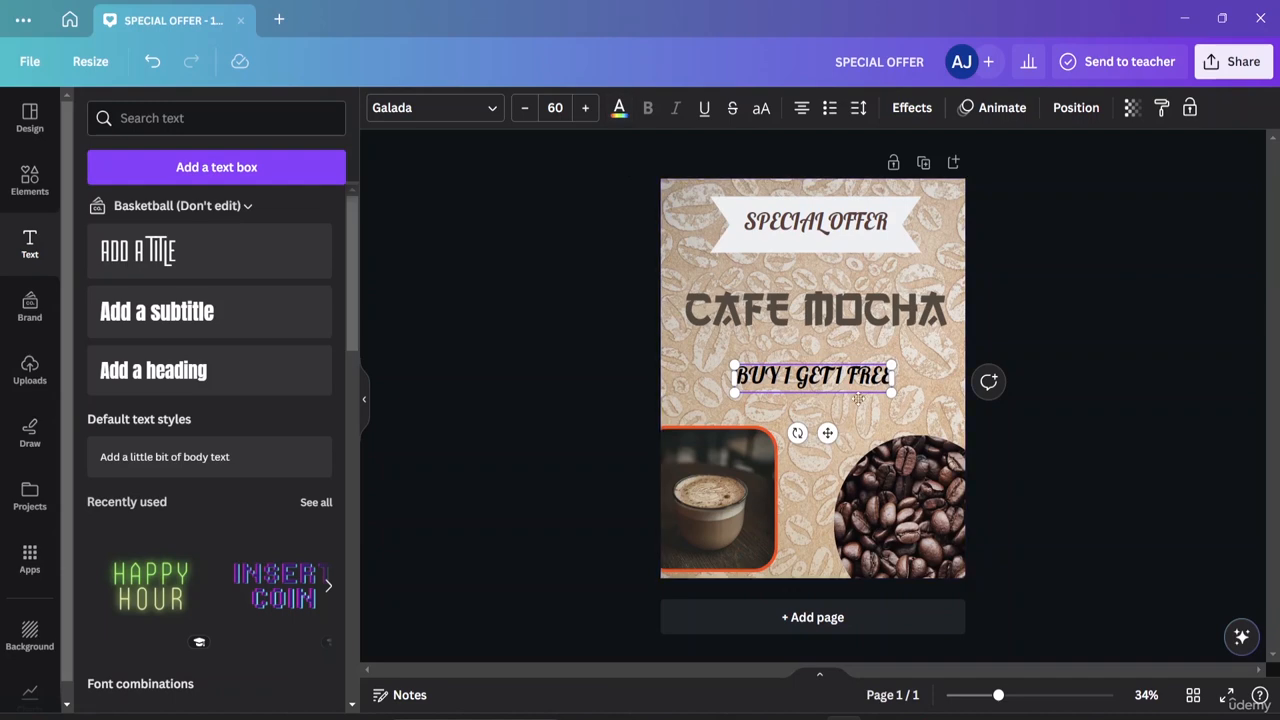
Move the "BUY 1 GET 1 FREE" text up to just below the "CAFE MOCHA" title and deselect it.
{"action": "left_click_drag", "start_coordinate": [849, 393], "coordinate": [830, 362]}
{"action": "left_click", "coordinate": [1030, 391]}
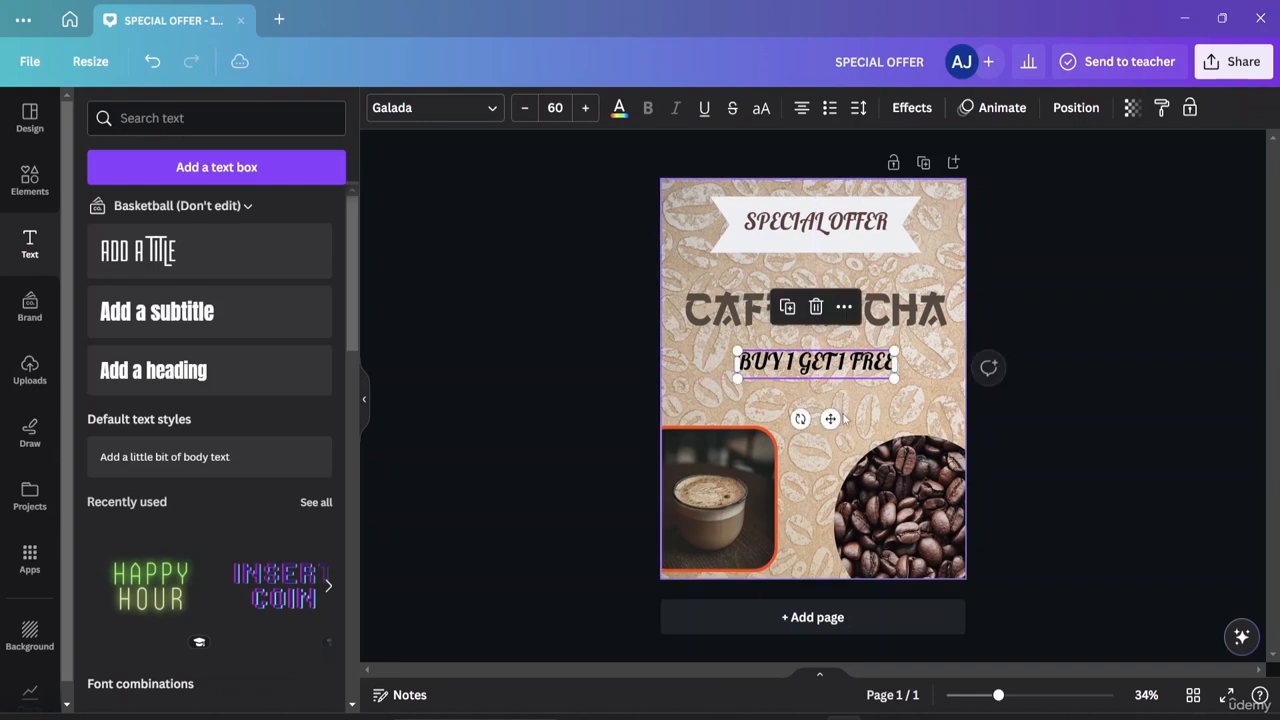
{"action": "left_click", "coordinate": [1068, 398]}
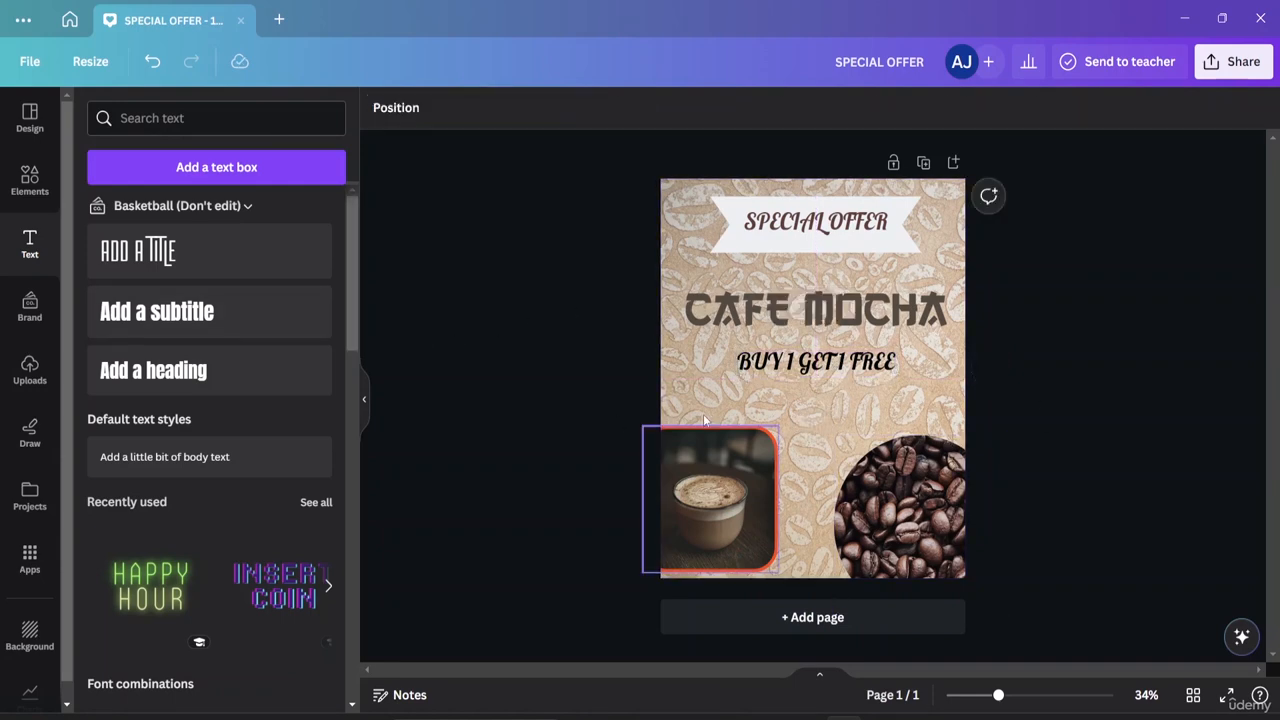
Add another text box over the lower edge of "BUY 1 GET 1 FREE" and clear its placeholder text.
{"action": "left_click", "coordinate": [296, 180]}
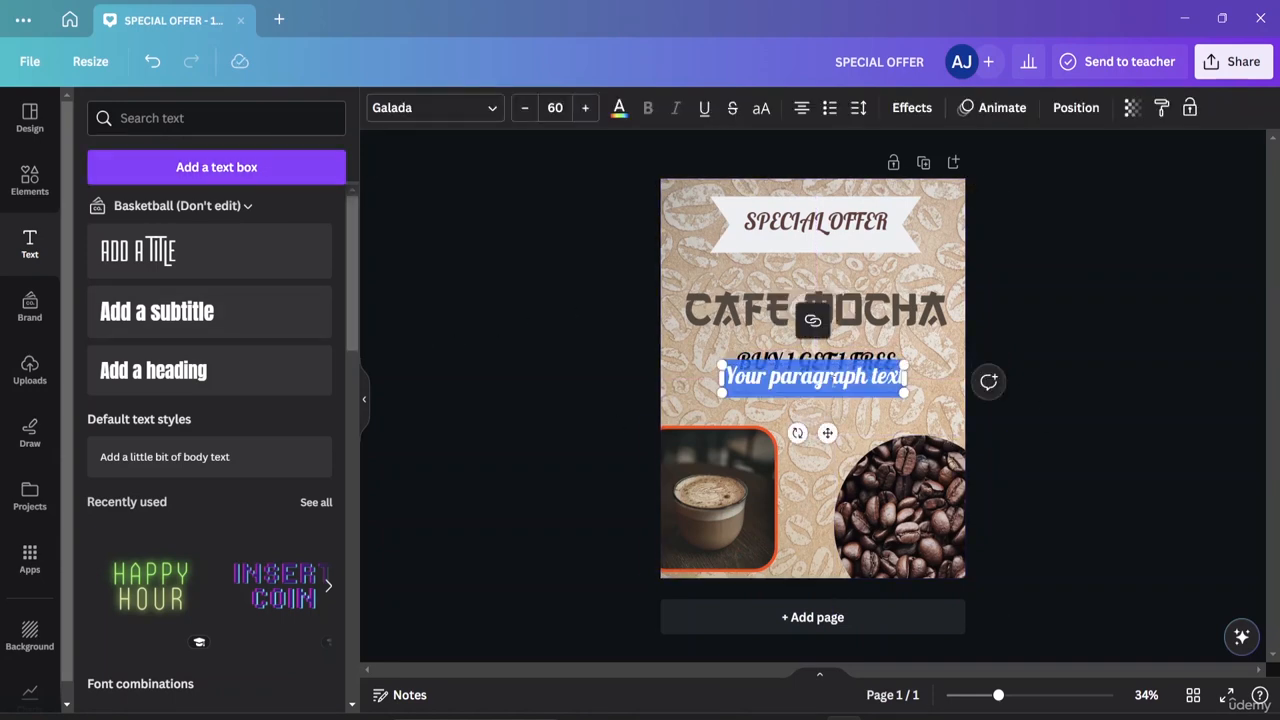
{"action": "double_click", "coordinate": [848, 395]}
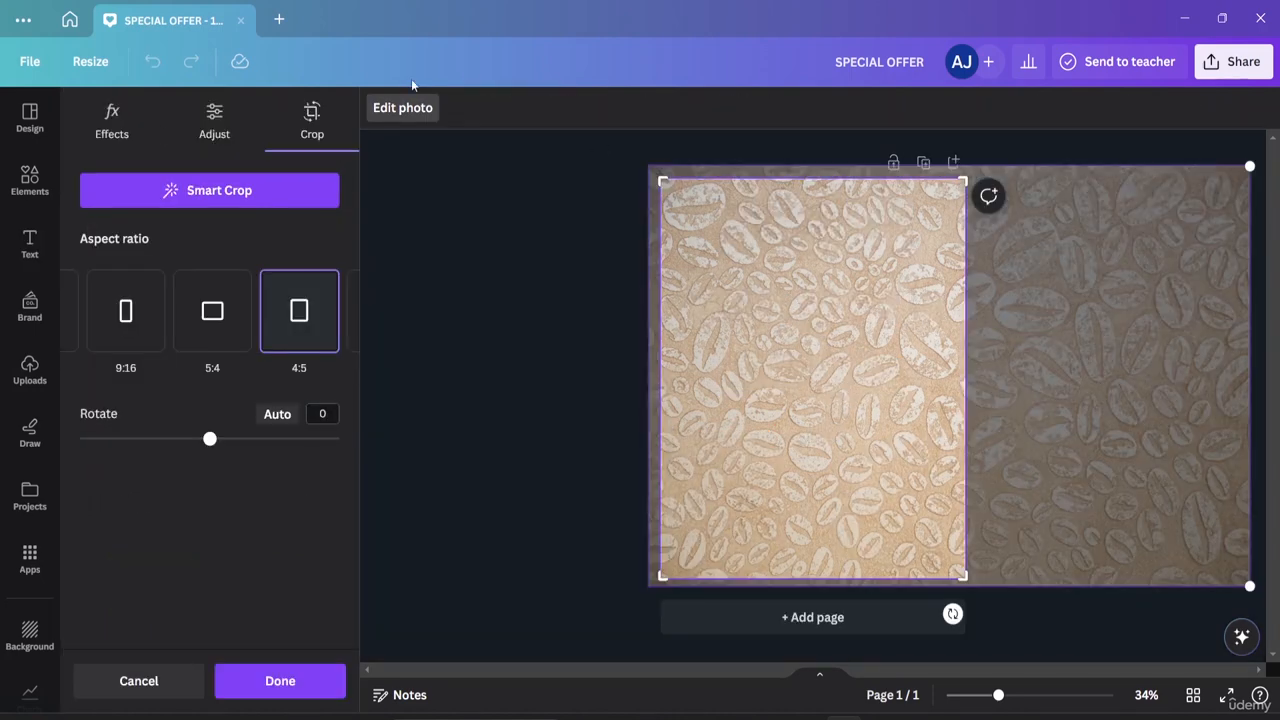
{"action": "left_click", "coordinate": [211, 128]}
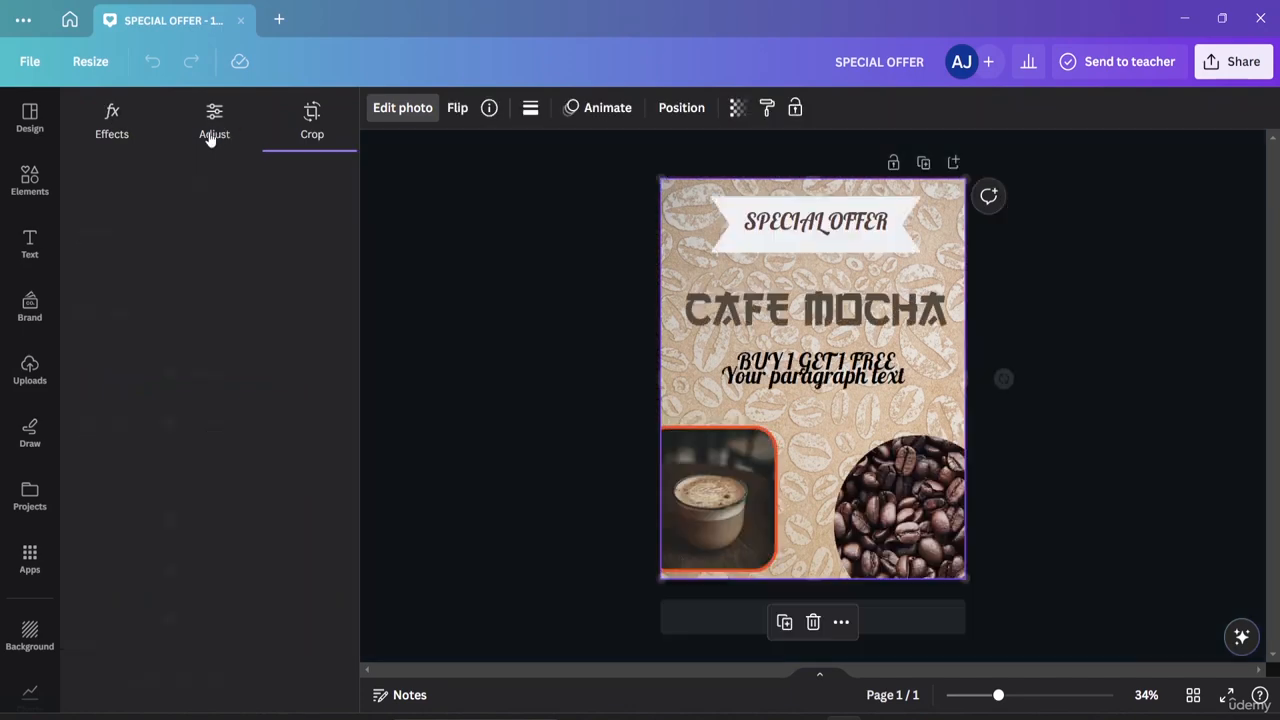
{"action": "left_click", "coordinate": [785, 385]}
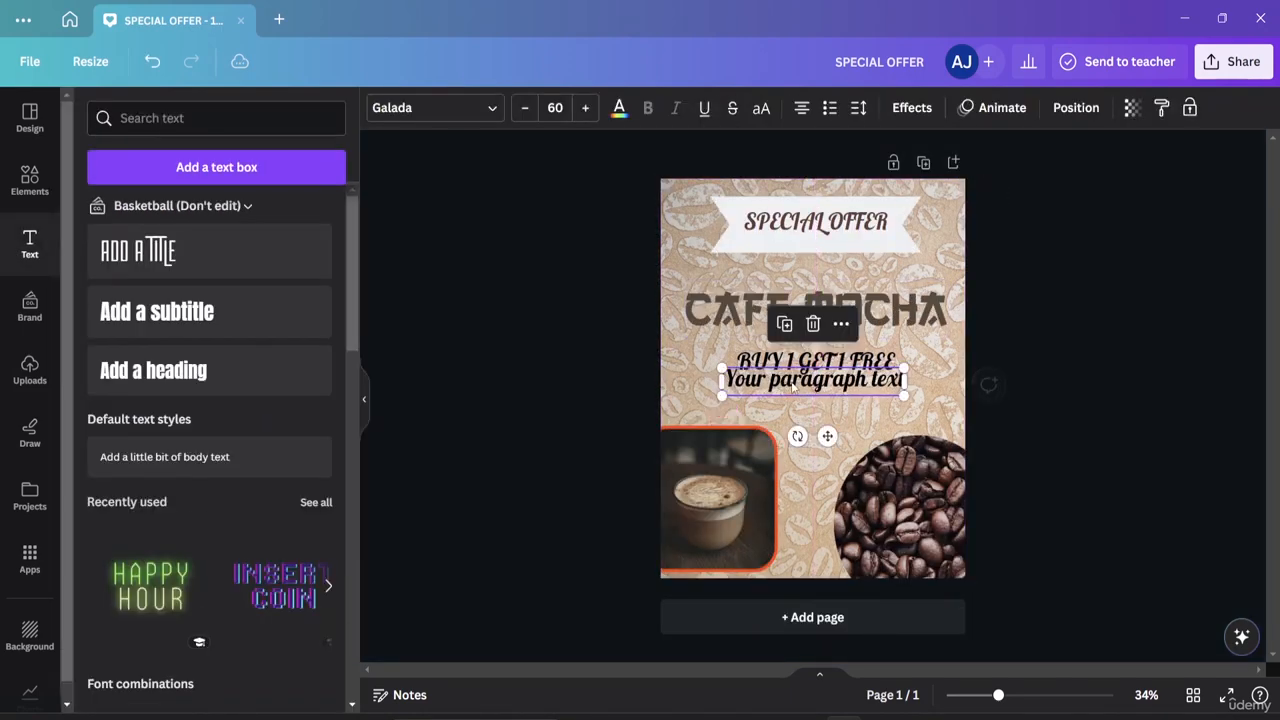
{"action": "double_click", "coordinate": [892, 382]}
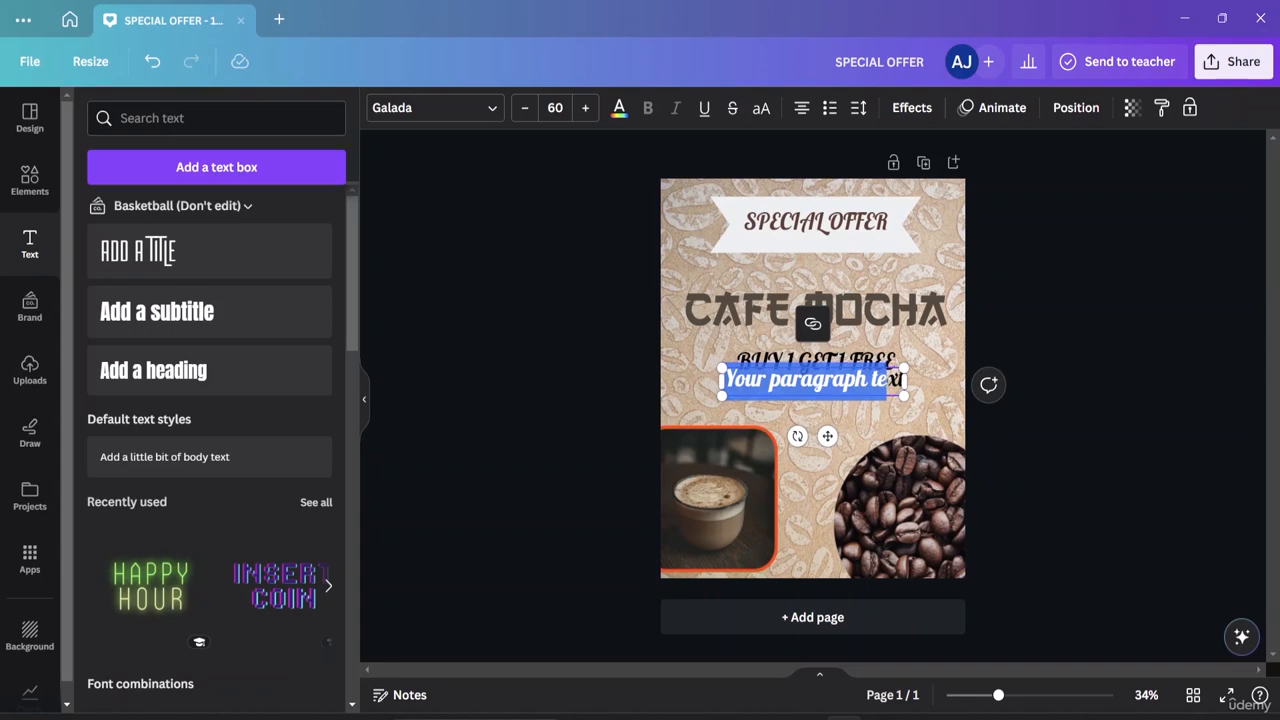
{"action": "left_click", "coordinate": [892, 382]}
{"action": "key", "text": "BackSpace"}
{"action": "key", "text": "BackSpace"}
{"action": "key", "text": "BackSpace"}
{"action": "key", "text": "BackSpace"}
{"action": "key", "text": "BackSpace"}
{"action": "key", "text": "BackSpace"}
{"action": "key", "text": "BackSpace"}
{"action": "key", "text": "BackSpace"}
{"action": "key", "text": "BackSpace"}
{"action": "key", "text": "BackSpace"}
{"action": "key", "text": "BackSpace"}
{"action": "key", "text": "BackSpace"}
{"action": "key", "text": "BackSpace"}
{"action": "key", "text": "BackSpace"}
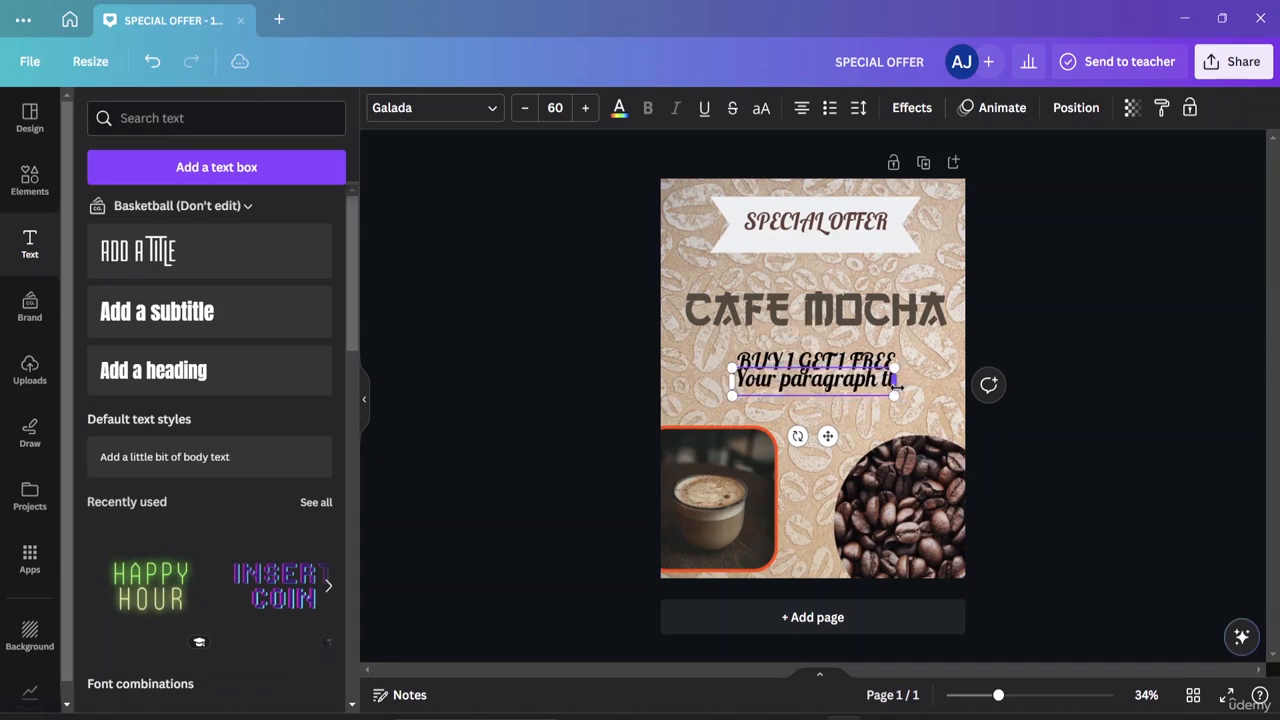
{"action": "key", "text": "BackSpace"}
{"action": "key", "text": "BackSpace"}
{"action": "key", "text": "BackSpace"}
{"action": "key", "text": "BackSpace"}
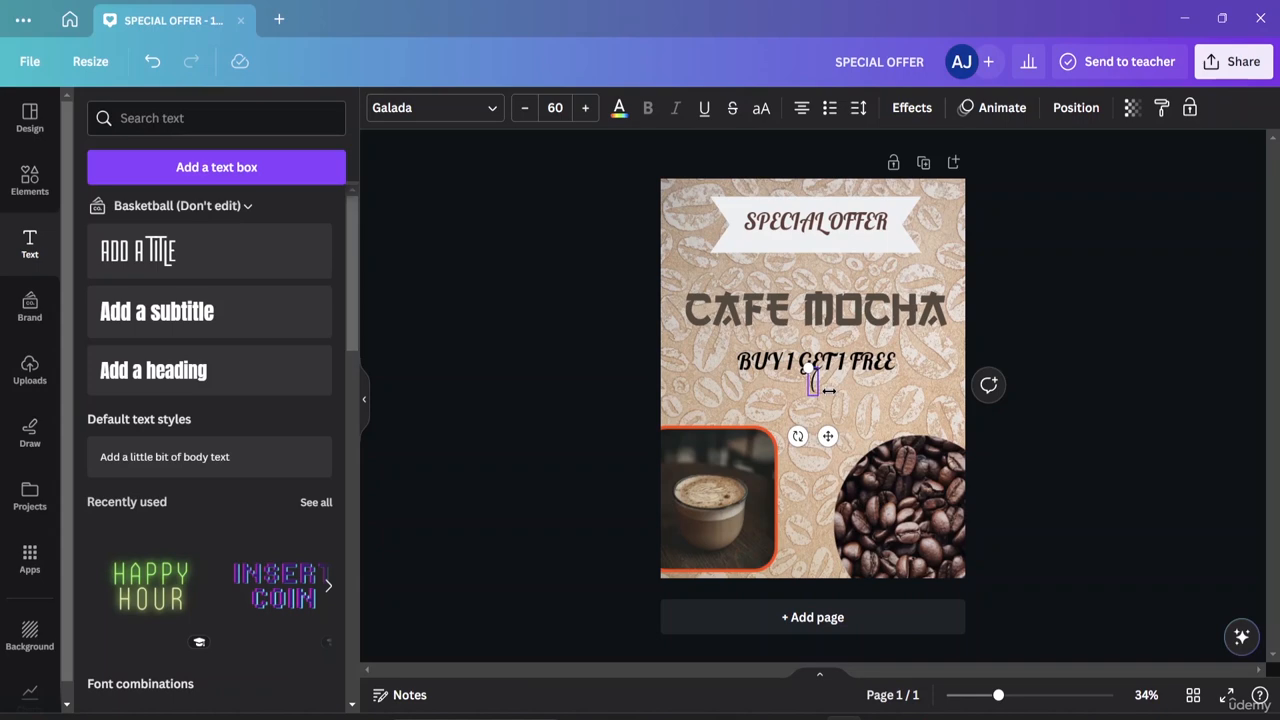
Enter "(OFFER IS ONLY AVAILABLE ON THIS MONTH)" in the emptied text box.
{"action": "type", "text": "a"}
{"action": "key", "text": "BackSpace"}
{"action": "type", "text": "OFFER"}
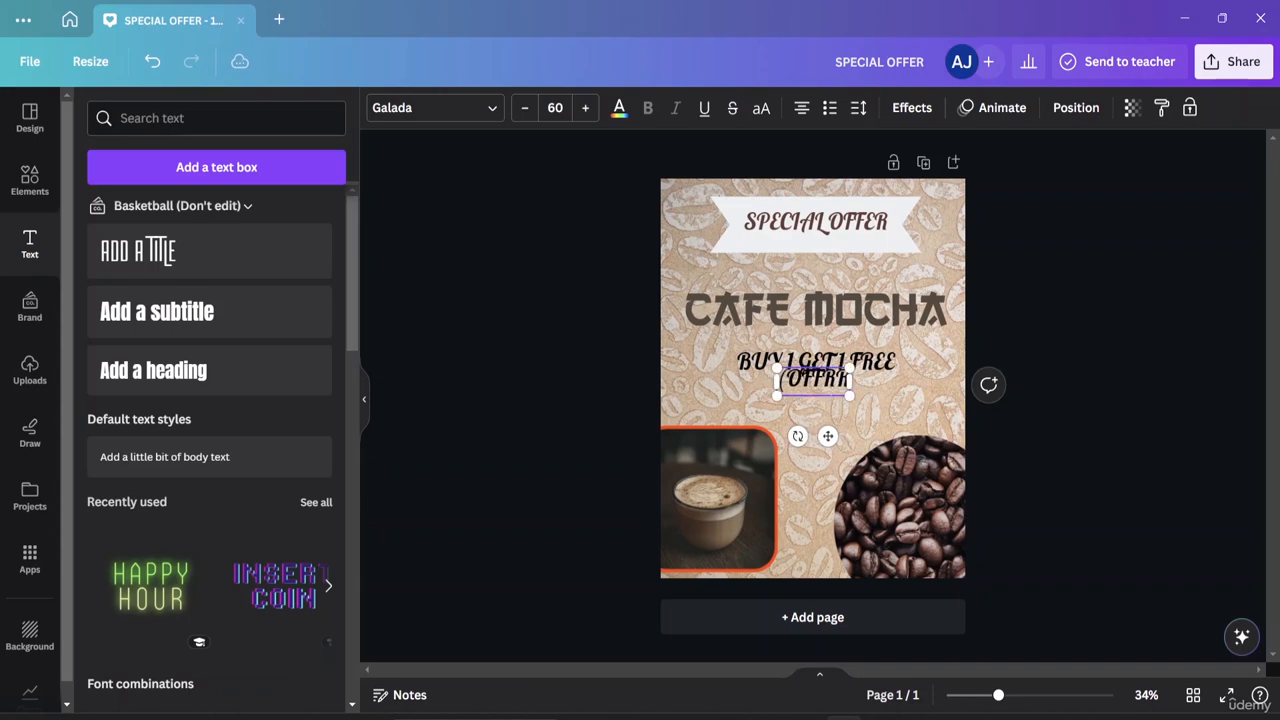
{"action": "key", "text": "BackSpace"}
{"action": "key", "text": "BackSpace"}
{"action": "key", "text": "BackSpace"}
{"action": "type", "text": "FE"}
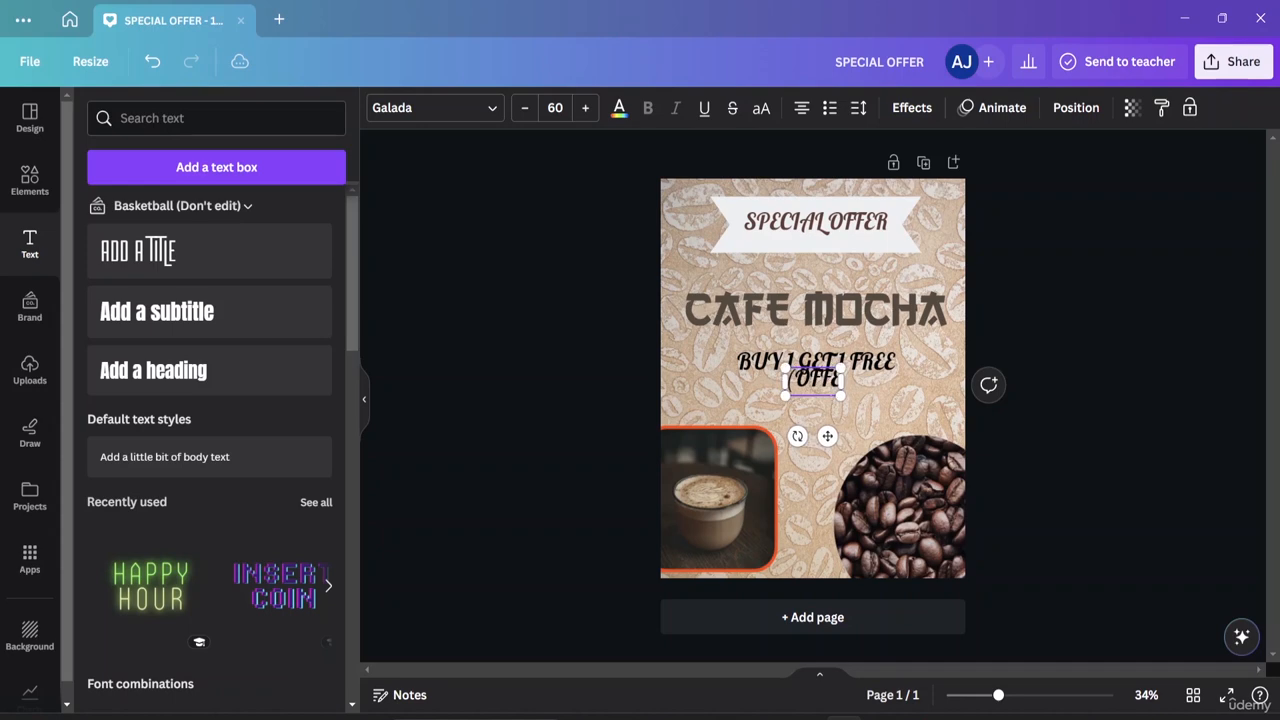
{"action": "type", "text": "R IS"}
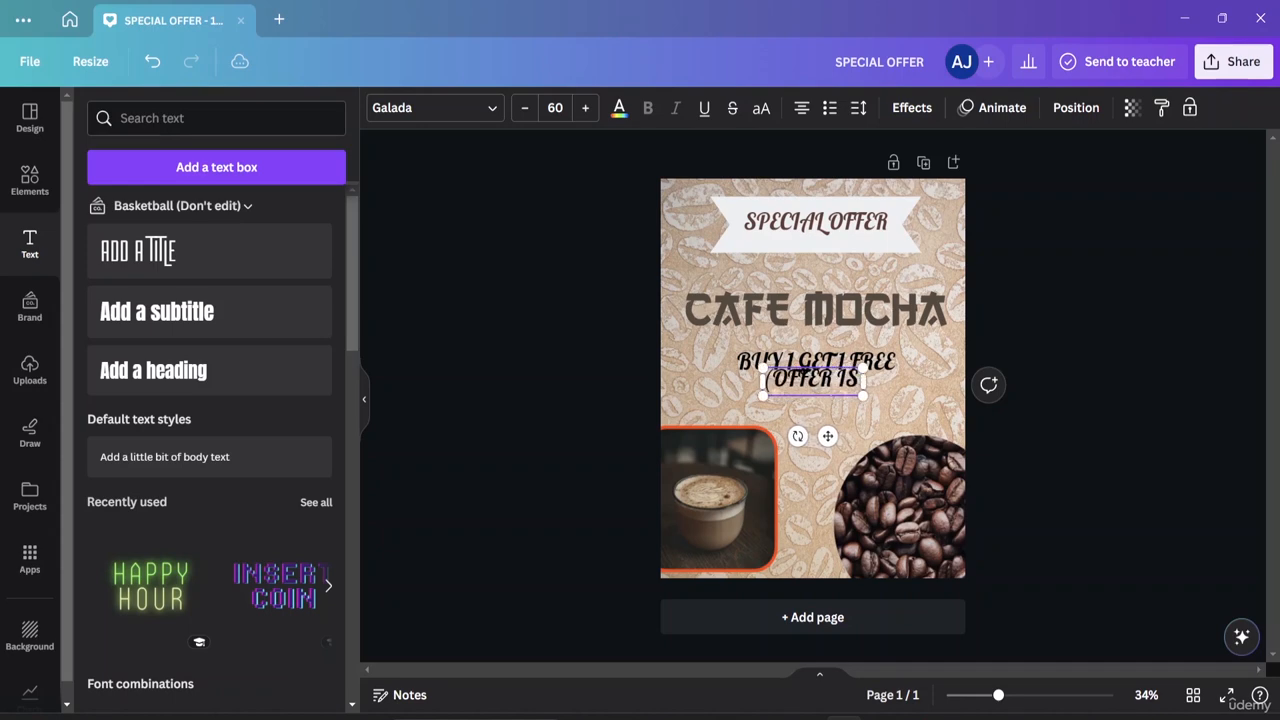
{"action": "type", "text": " ONLY AB"}
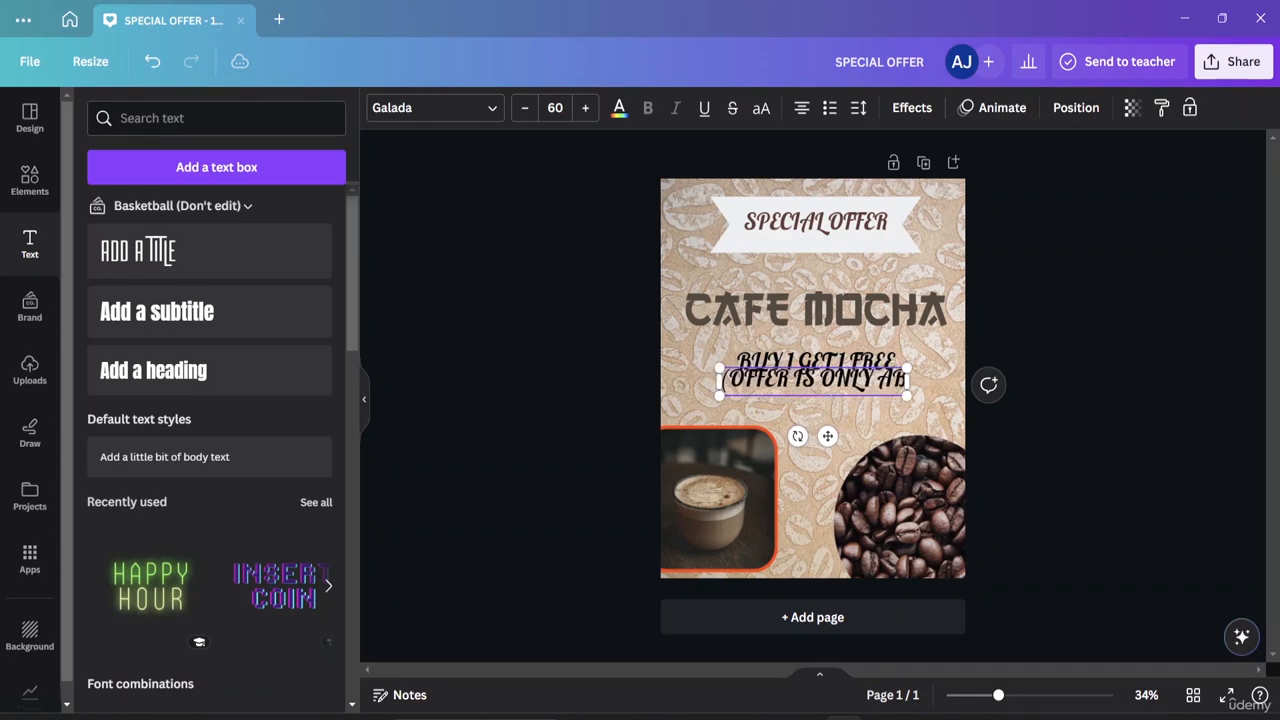
{"action": "key", "text": "BackSpace"}
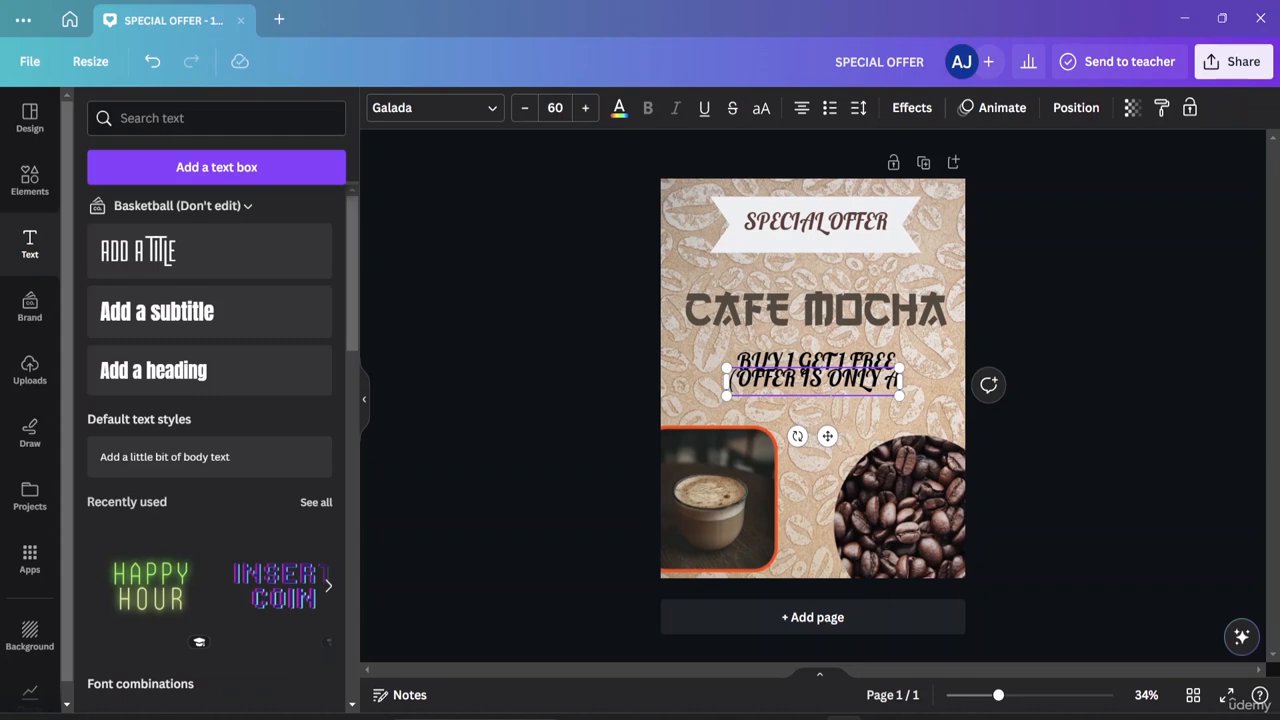
{"action": "type", "text": "VAILABL"}
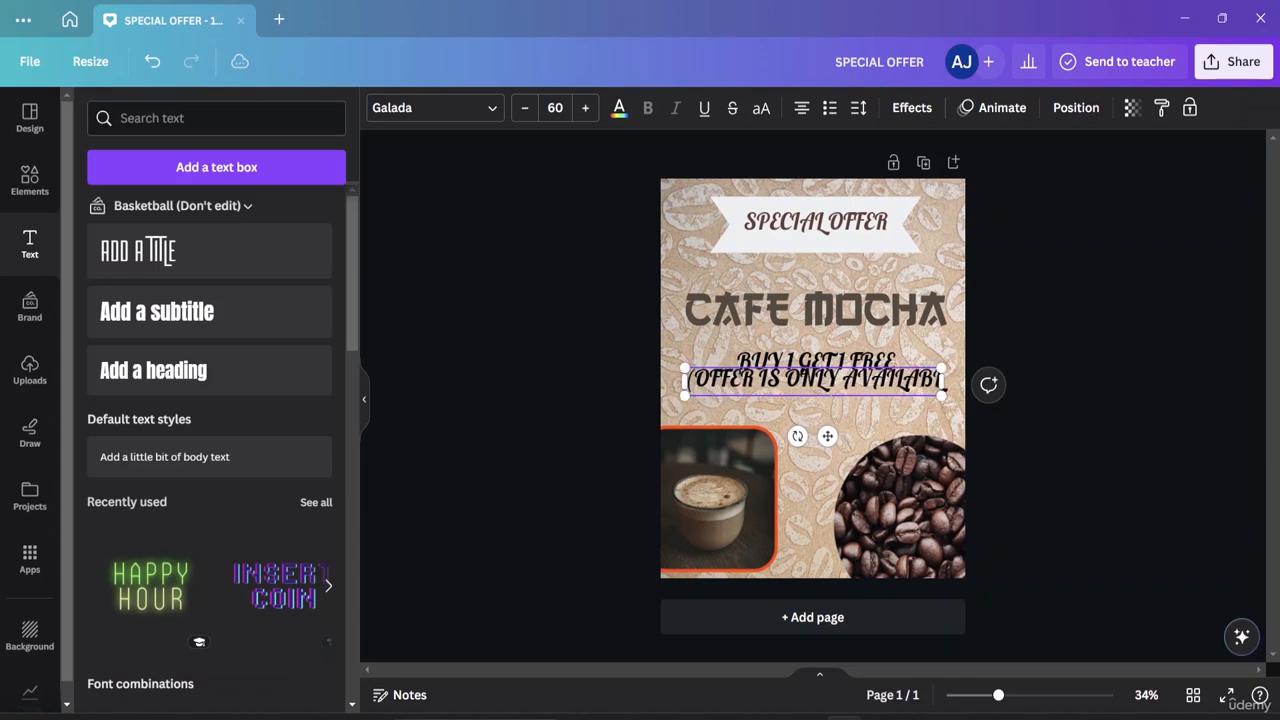
{"action": "type", "text": "E ON THI"}
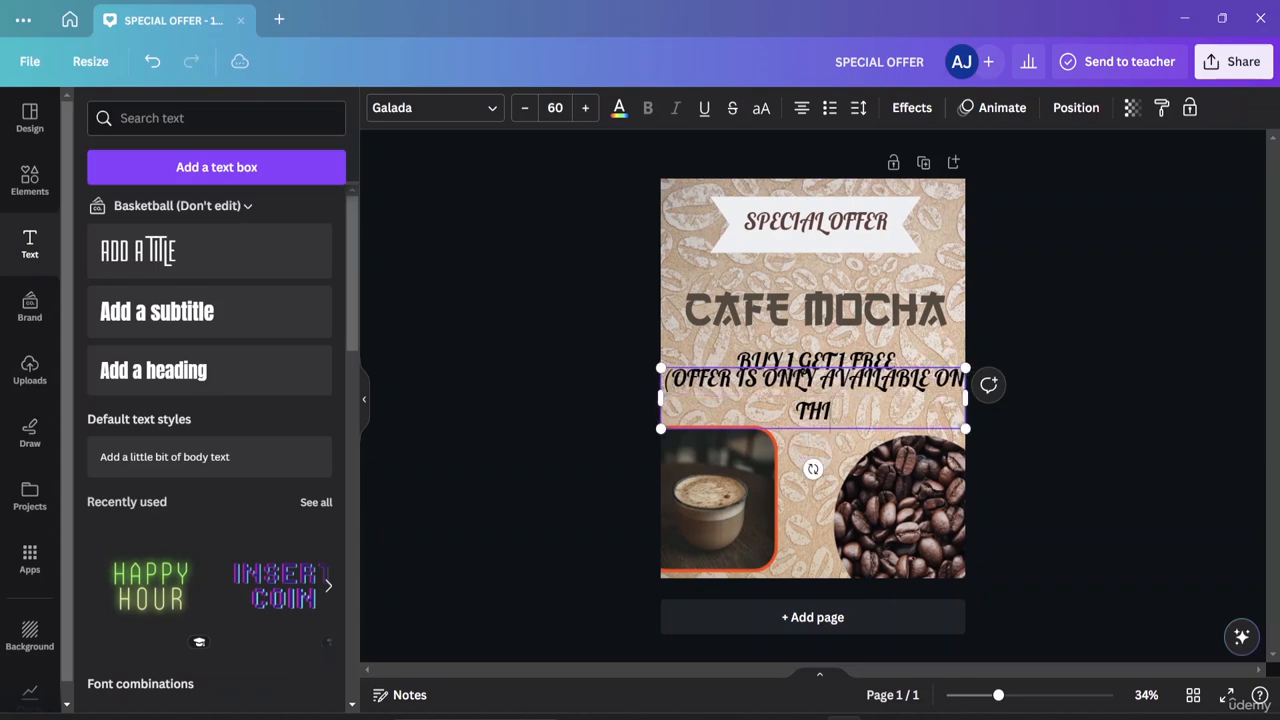
{"action": "type", "text": "S MONTH"}
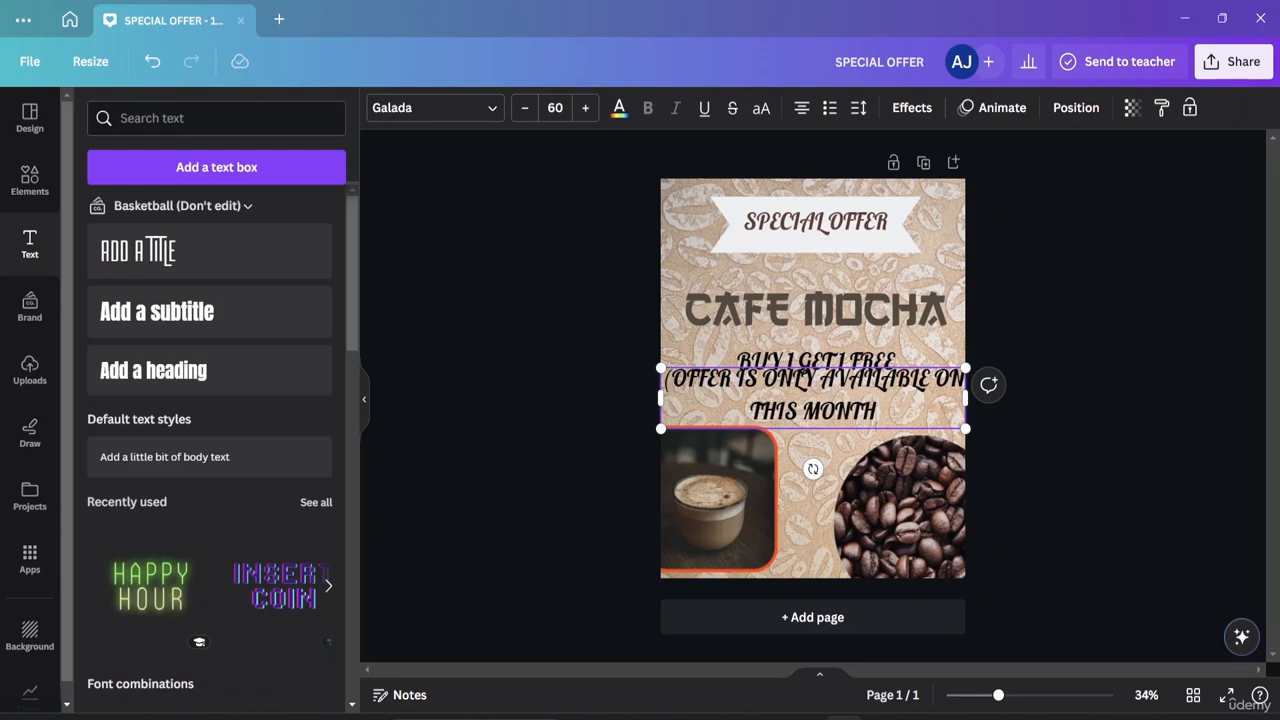
{"action": "type", "text": ")"}
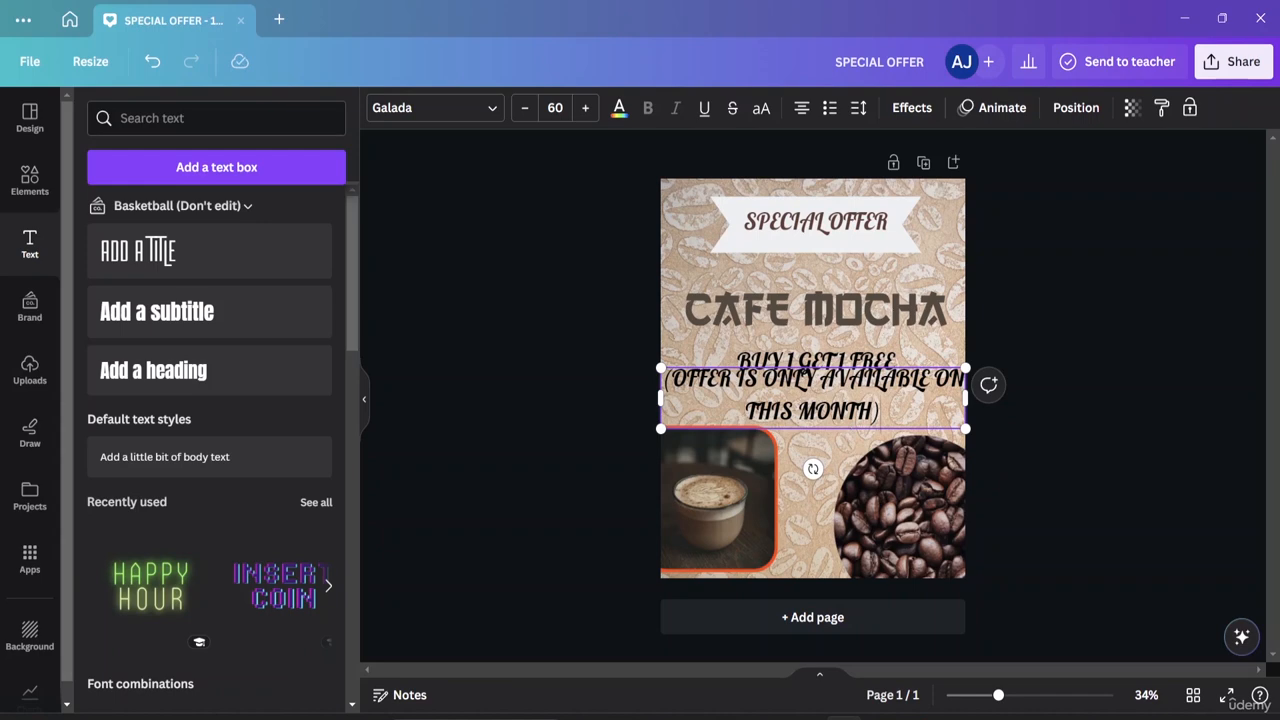
Select the whole "(OFFER IS ONLY AVAILABLE ON THIS MONTH)" text and reduce its font size to 44.
{"action": "left_click_drag", "start_coordinate": [881, 413], "coordinate": [652, 380]}
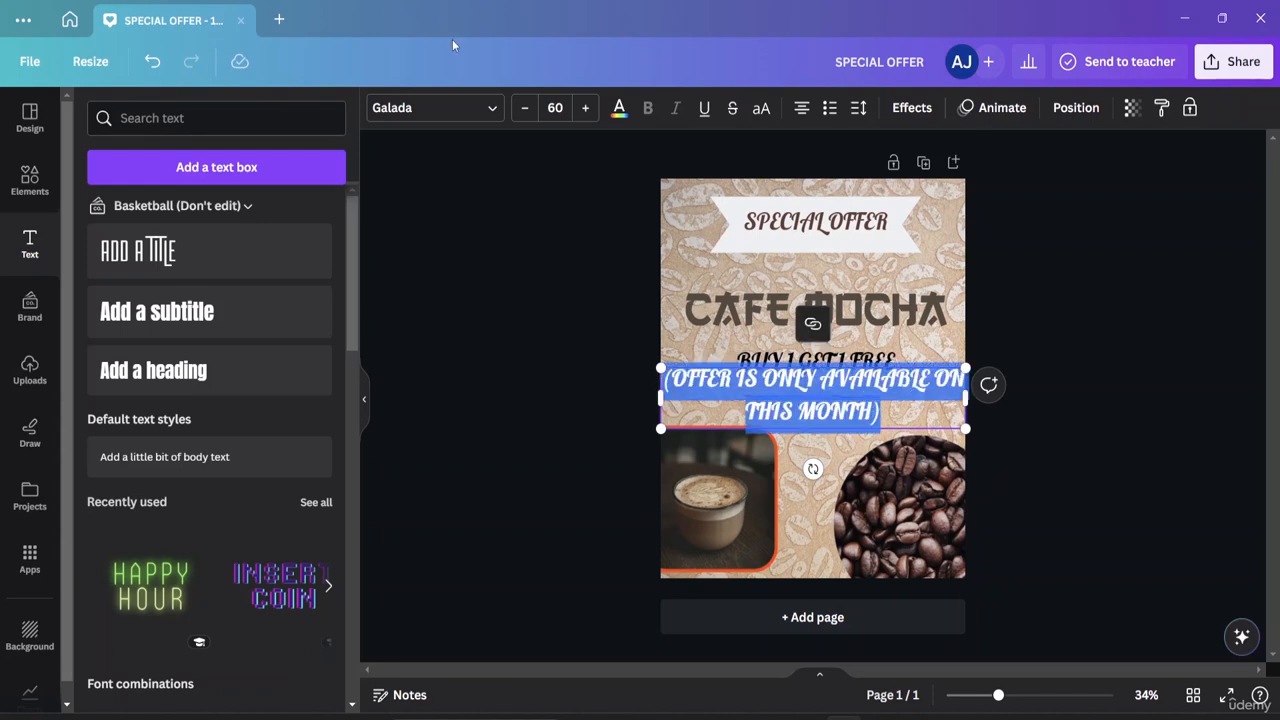
{"action": "left_click", "coordinate": [528, 112]}
{"action": "left_click", "coordinate": [528, 112]}
{"action": "left_click", "coordinate": [528, 114]}
{"action": "left_click", "coordinate": [528, 115]}
{"action": "left_click", "coordinate": [528, 115]}
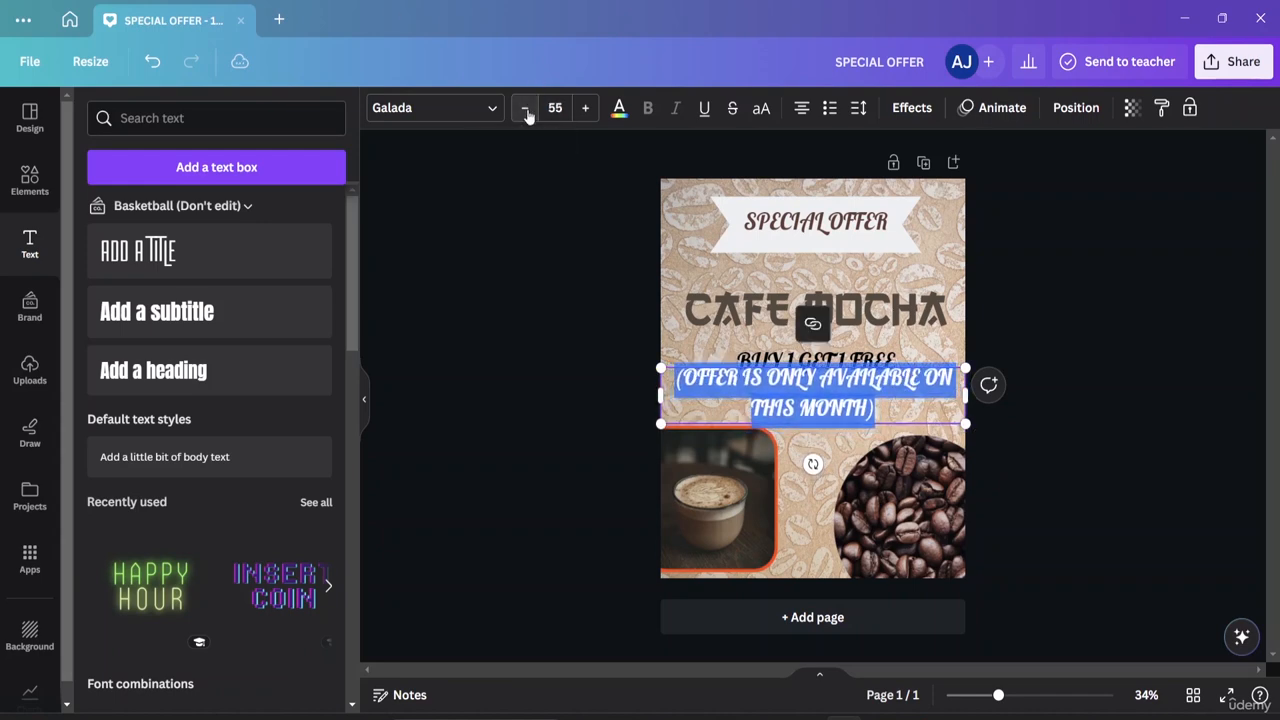
{"action": "left_click", "coordinate": [528, 112]}
{"action": "left_click", "coordinate": [528, 112]}
{"action": "left_click", "coordinate": [528, 112]}
{"action": "left_click", "coordinate": [528, 112]}
{"action": "left_click", "coordinate": [529, 112]}
{"action": "left_click", "coordinate": [529, 112]}
{"action": "left_click", "coordinate": [530, 113]}
{"action": "left_click", "coordinate": [530, 113]}
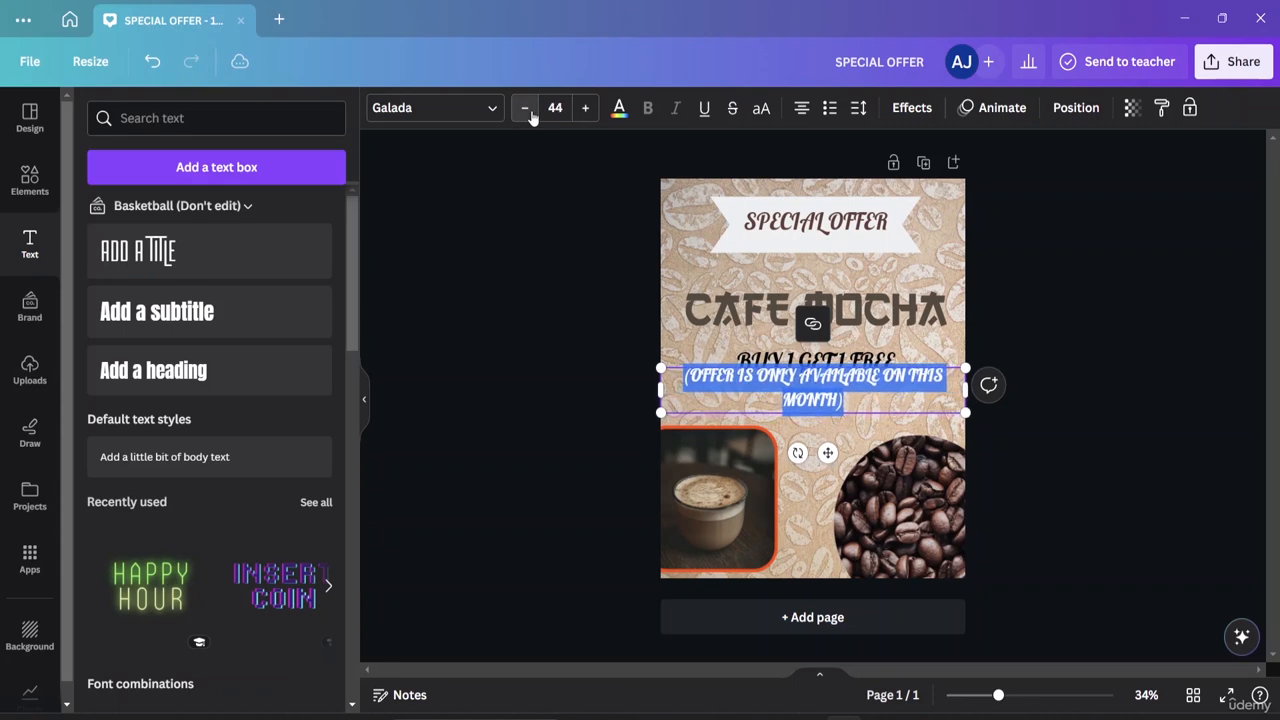
Reduce the "(OFFER IS ONLY AVAILABLE ON THIS MONTH)" text to font size 30 and move it just below "BUY 1 GET 1 FREE".
{"action": "left_click", "coordinate": [530, 113]}
{"action": "left_click", "coordinate": [531, 114]}
{"action": "left_click", "coordinate": [532, 115]}
{"action": "left_click", "coordinate": [534, 117]}
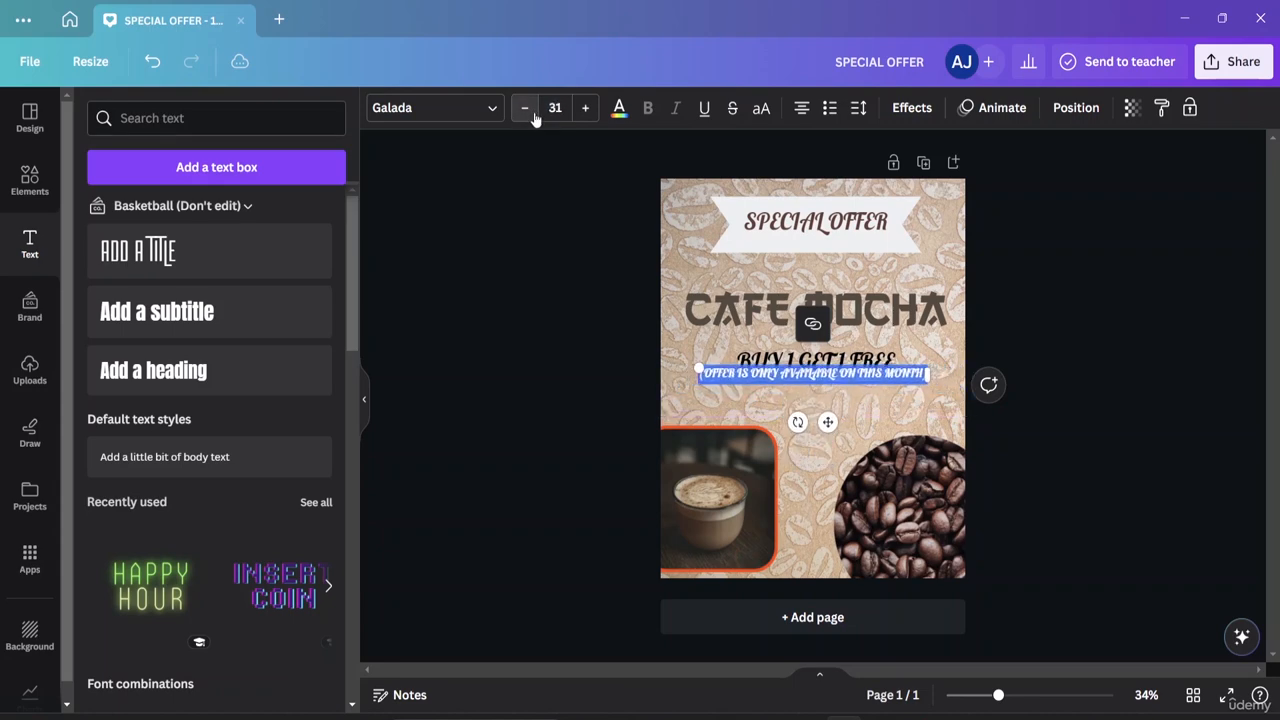
{"action": "left_click", "coordinate": [528, 112]}
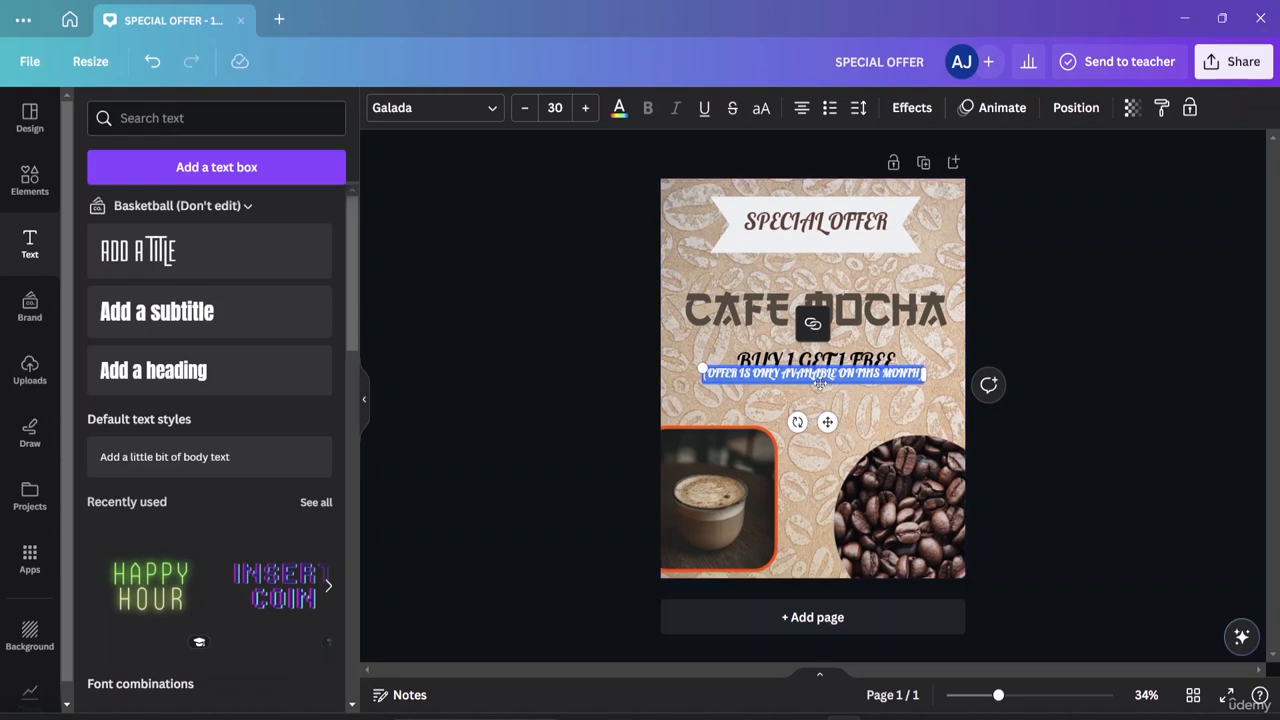
{"action": "left_click_drag", "start_coordinate": [820, 380], "coordinate": [820, 396]}
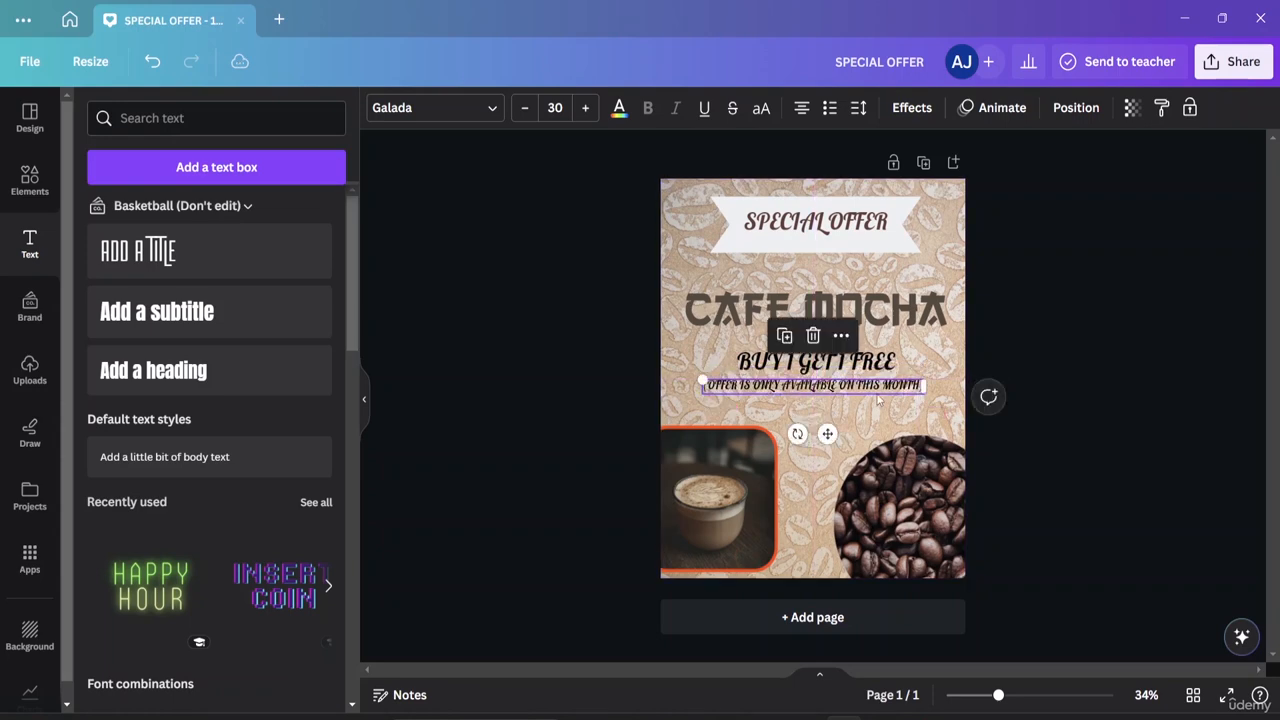
Recolor the "(OFFER IS ONLY AVAILABLE ON THIS MONTH)" text with the very dark brown taken from the coffee beans photo.
{"action": "left_click", "coordinate": [619, 108]}
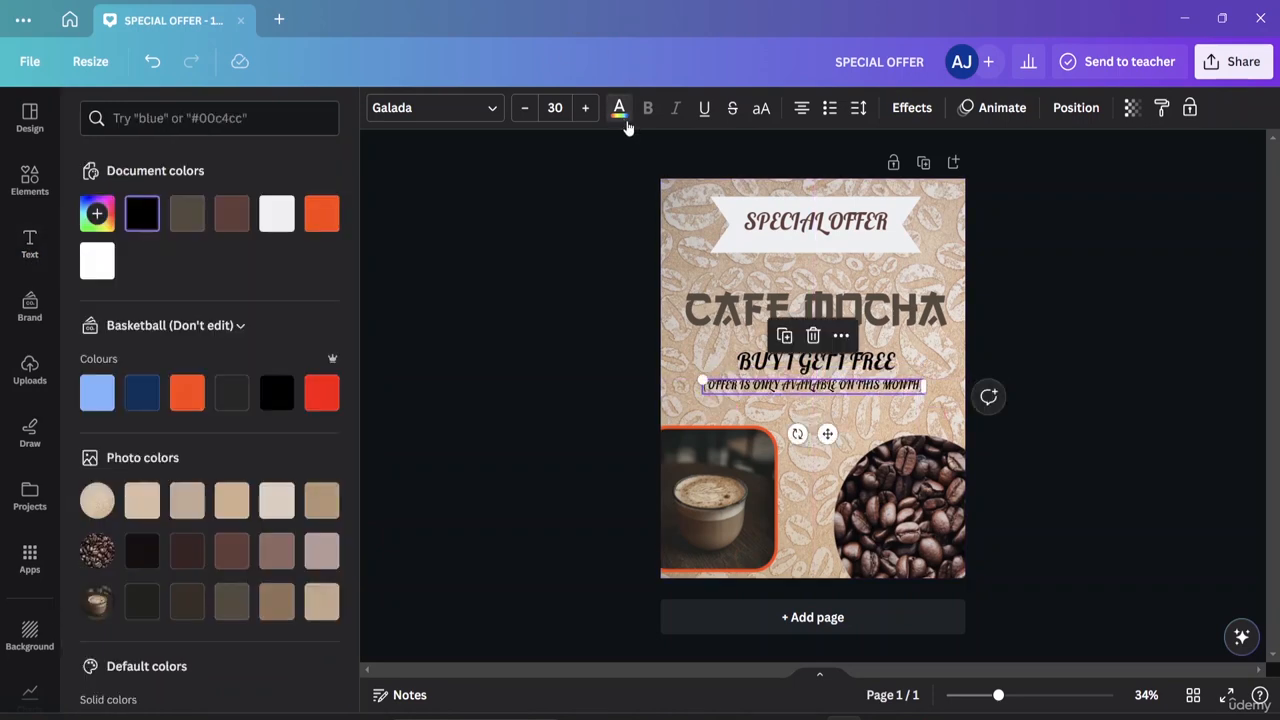
{"action": "scroll", "coordinate": [148, 545], "scroll_direction": "down", "scroll_amount": 2}
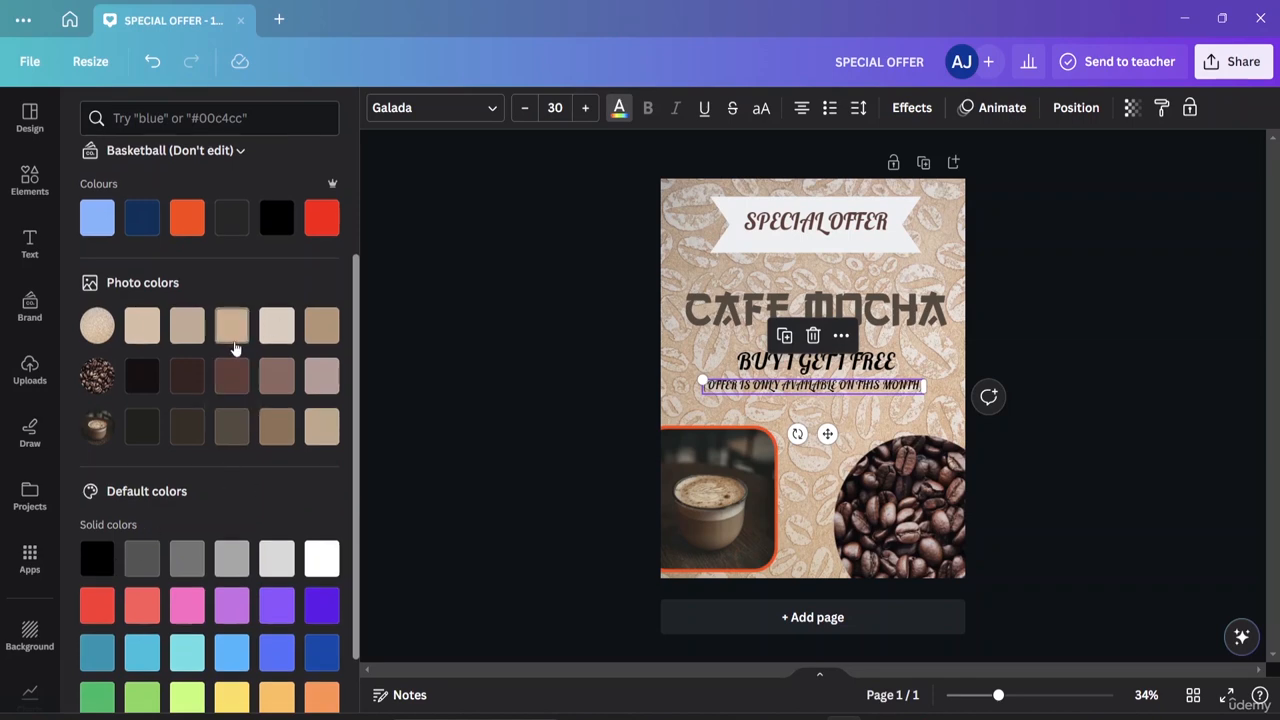
{"action": "left_click", "coordinate": [190, 378]}
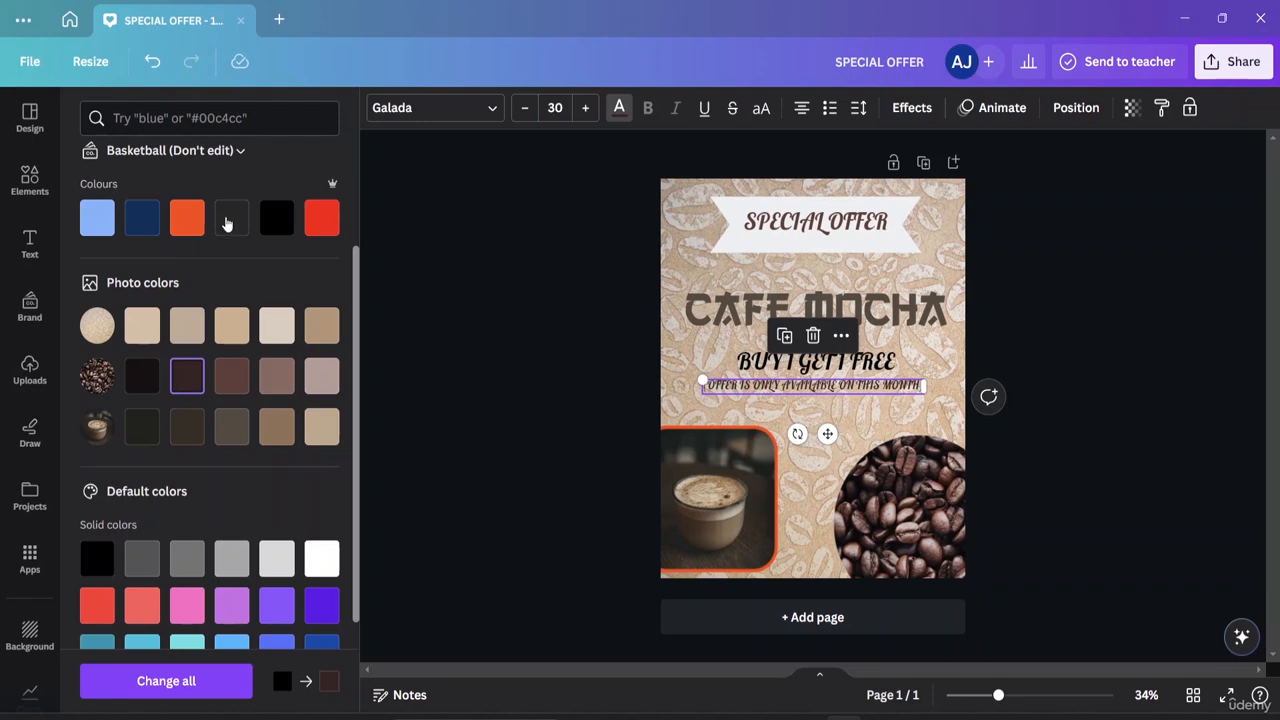
Change the "(OFFER IS ONLY AVAILABLE ON THIS MONTH)" text to the Li Alinur Abakas Unicode font and deselect it.
{"action": "left_click", "coordinate": [489, 108]}
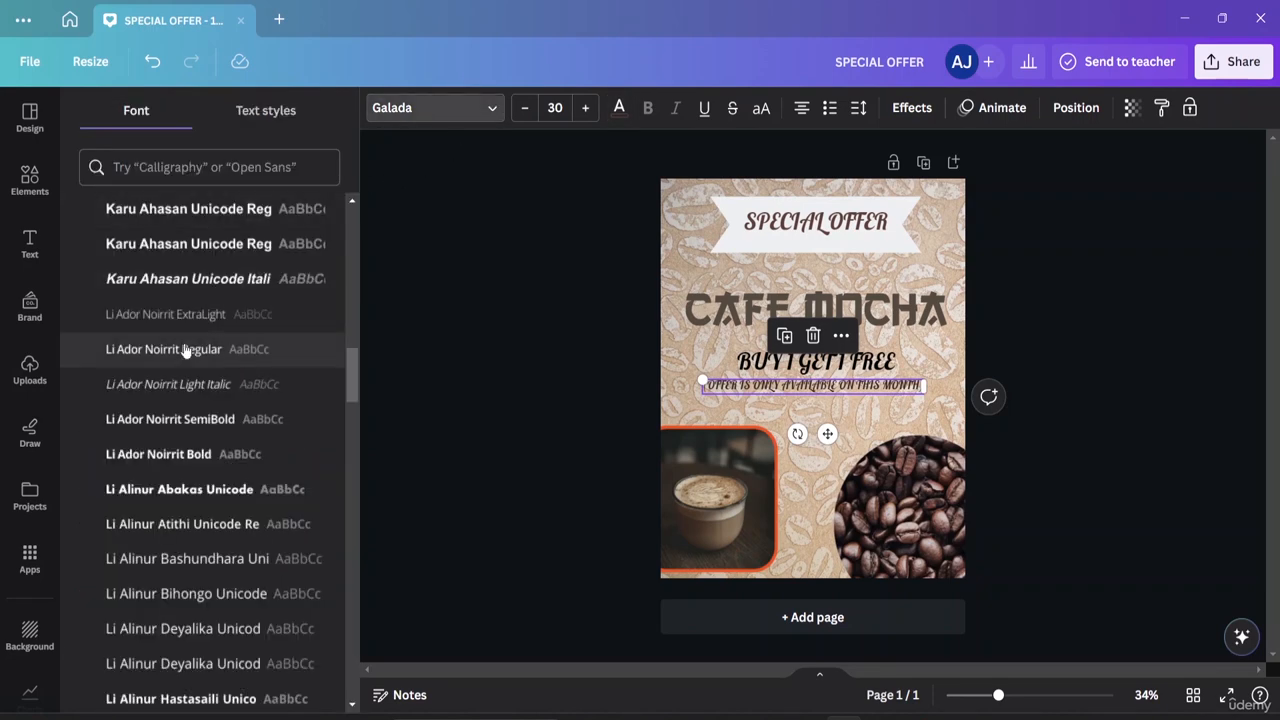
{"action": "scroll", "coordinate": [203, 420], "scroll_direction": "up", "scroll_amount": 1}
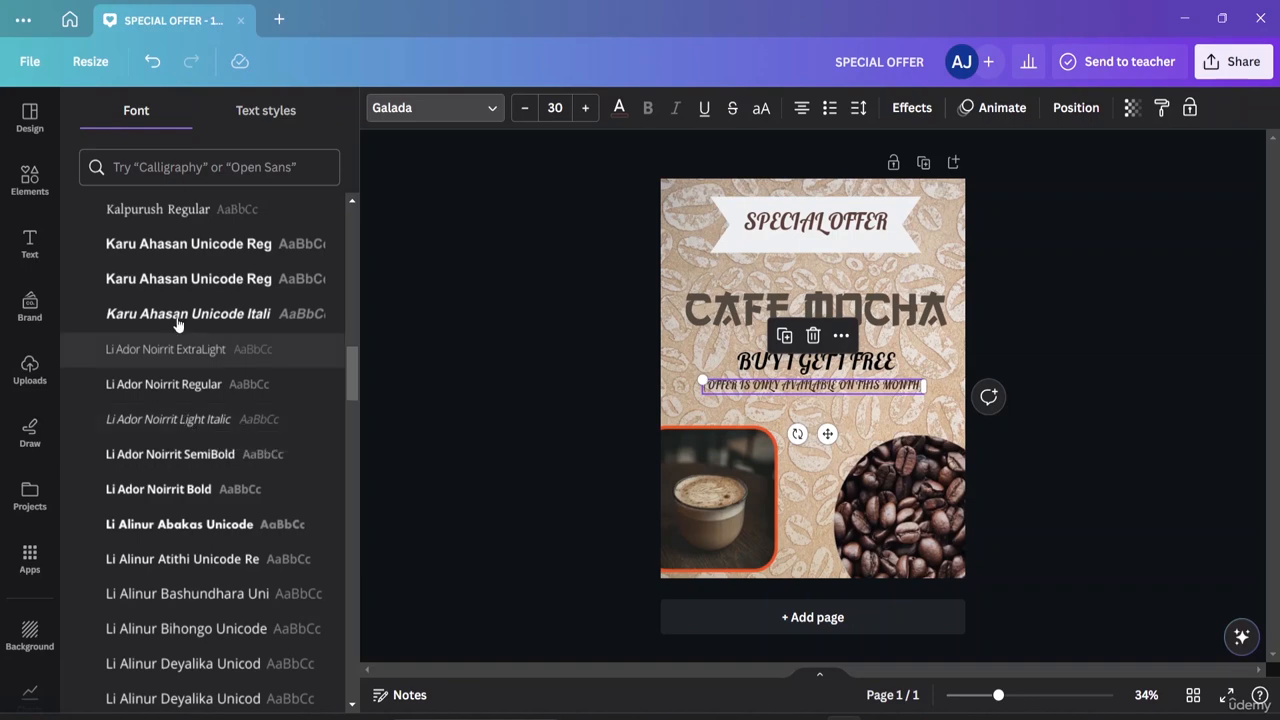
{"action": "left_click", "coordinate": [160, 530]}
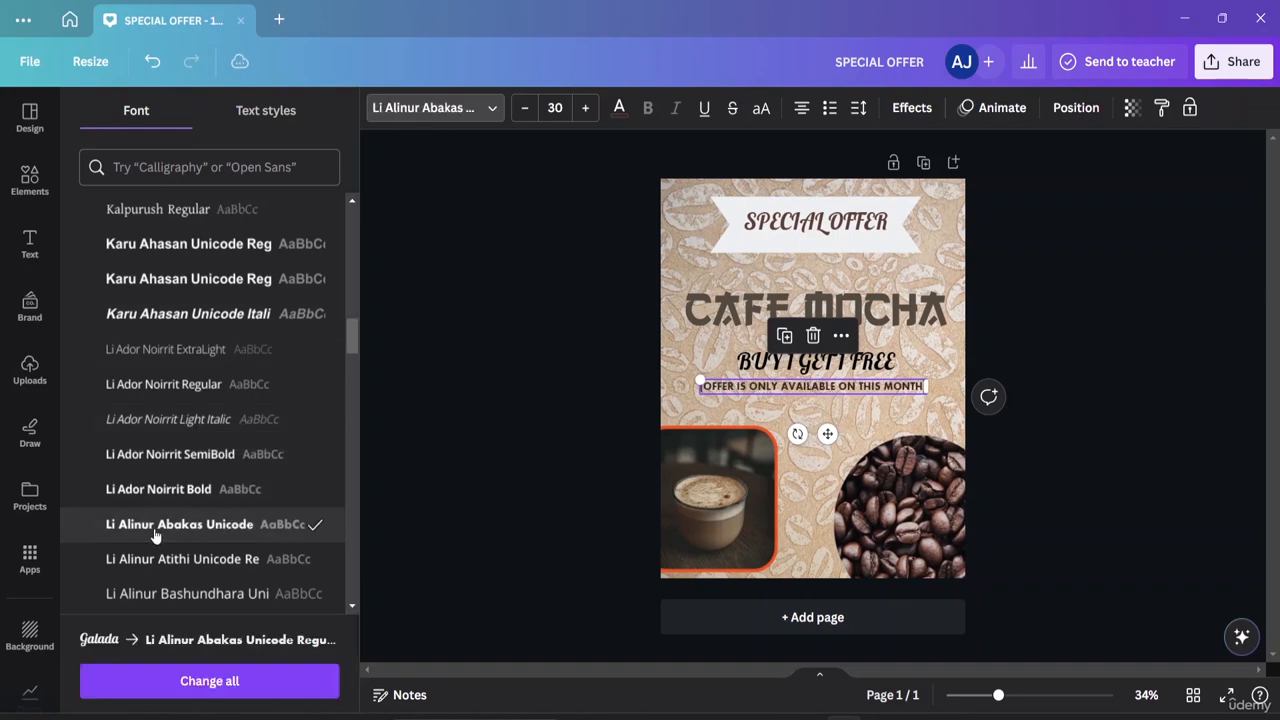
{"action": "left_click", "coordinate": [1170, 266]}
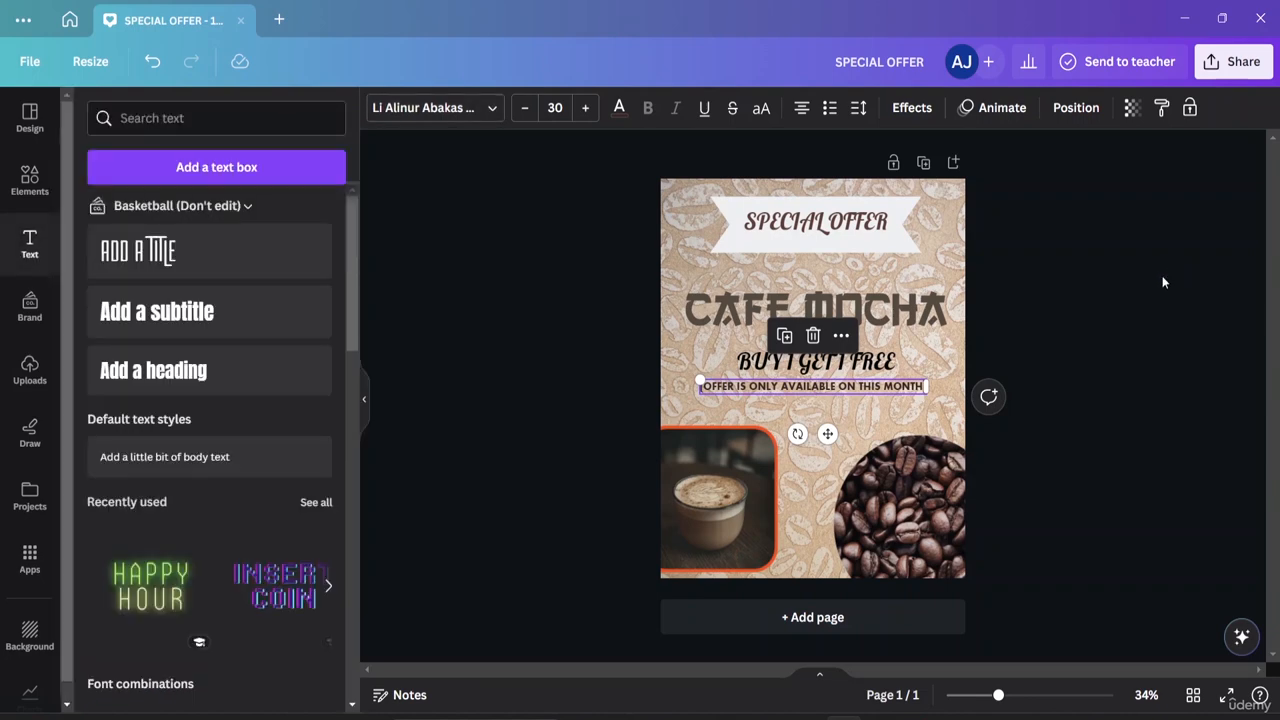
{"action": "left_click", "coordinate": [1088, 336]}
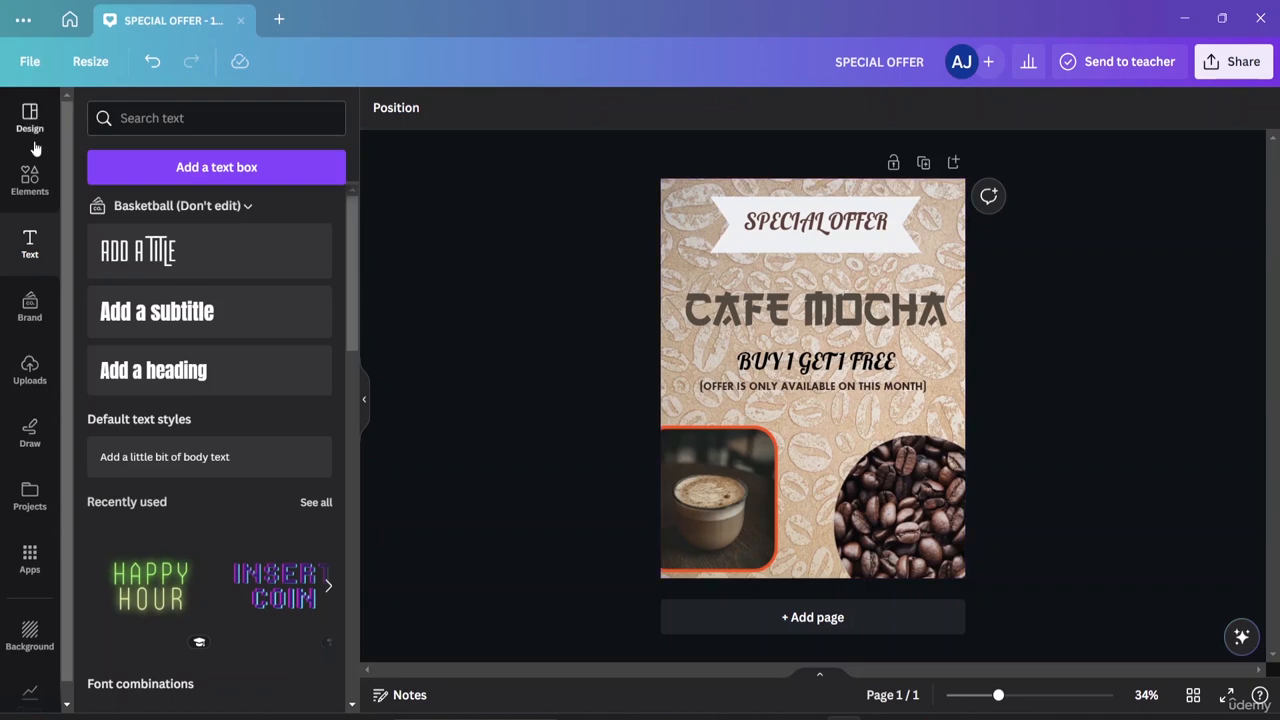
Replace the "ribbon" element search with "coffee" and limit the results to graphics.
{"action": "left_click", "coordinate": [30, 179]}
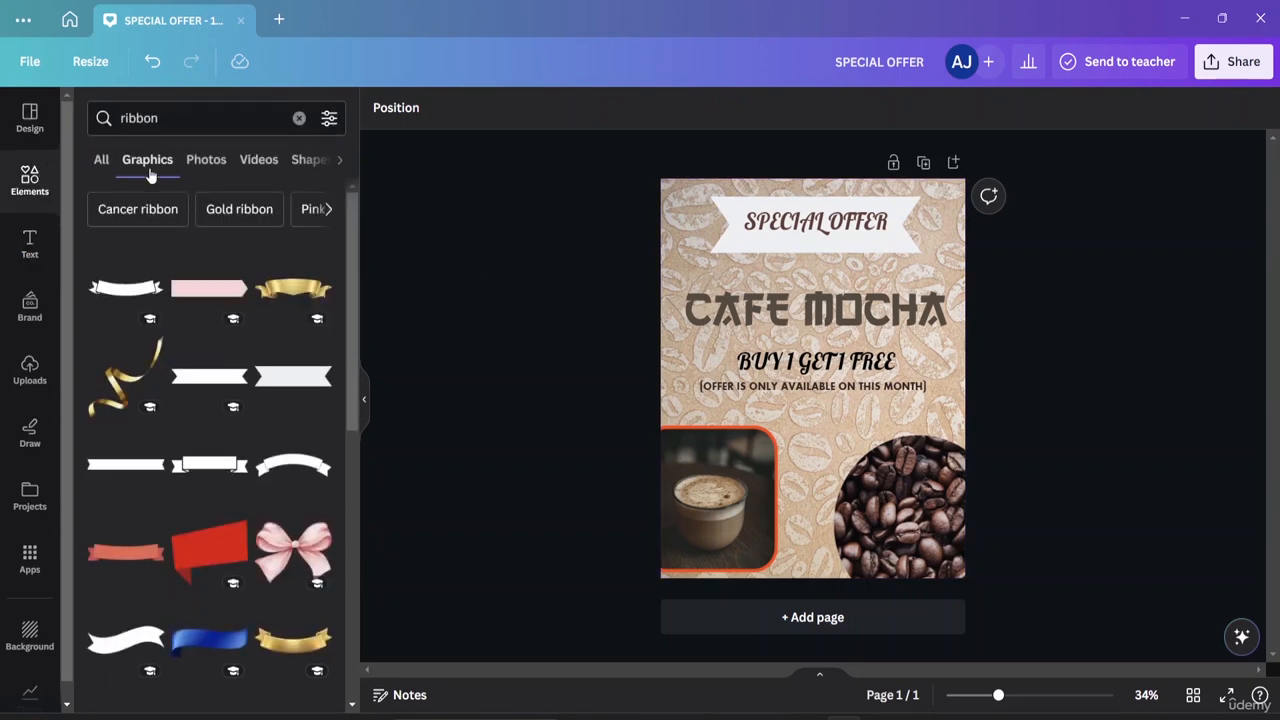
{"action": "left_click", "coordinate": [299, 118]}
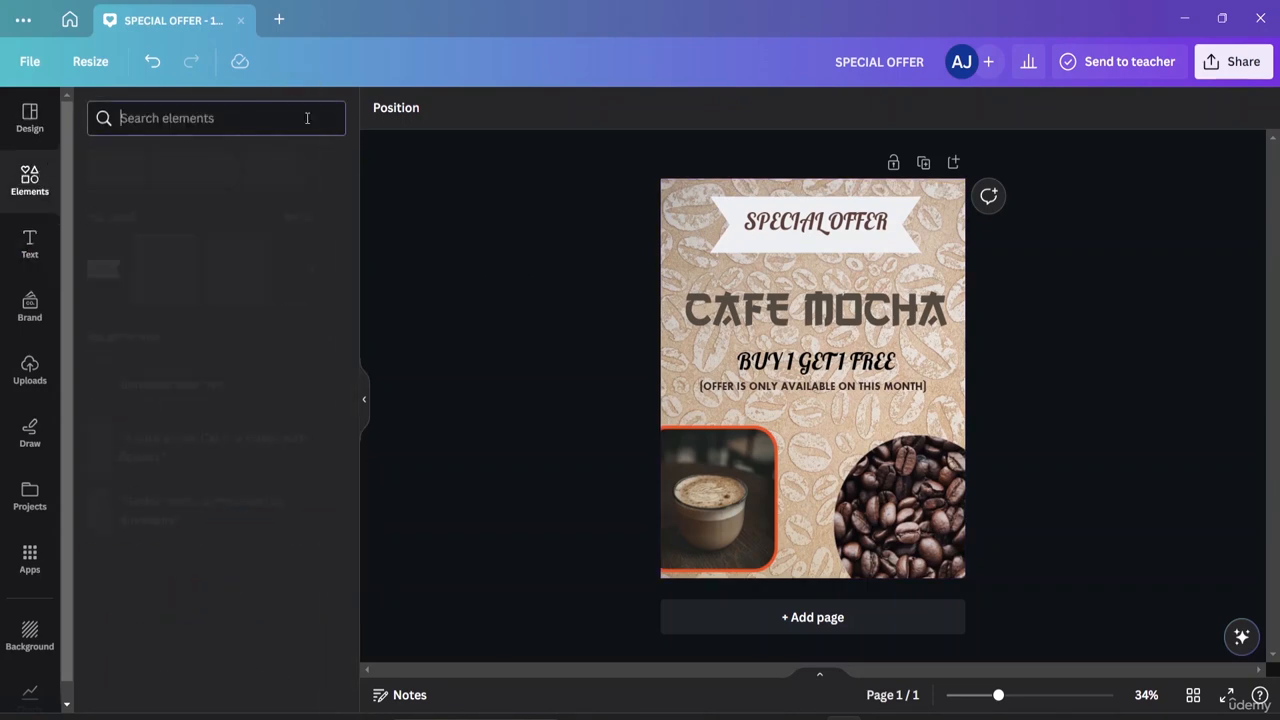
{"action": "type", "text": "co"}
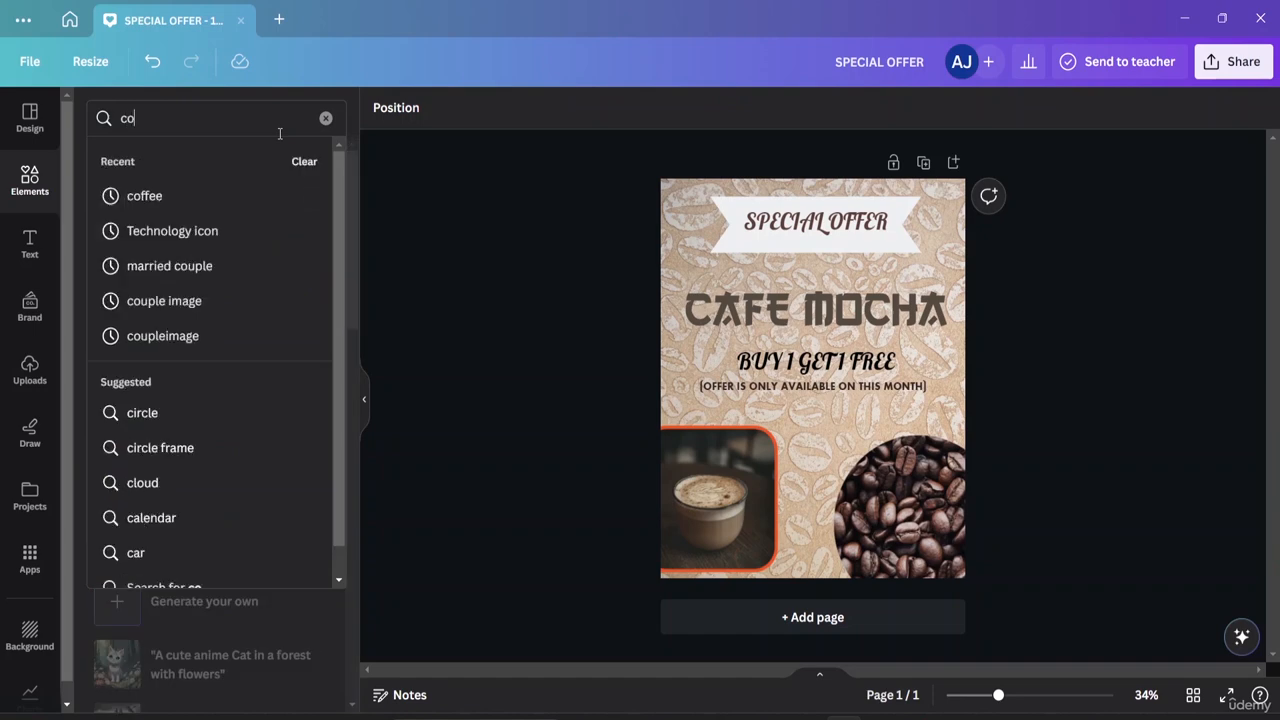
{"action": "type", "text": "ffe"}
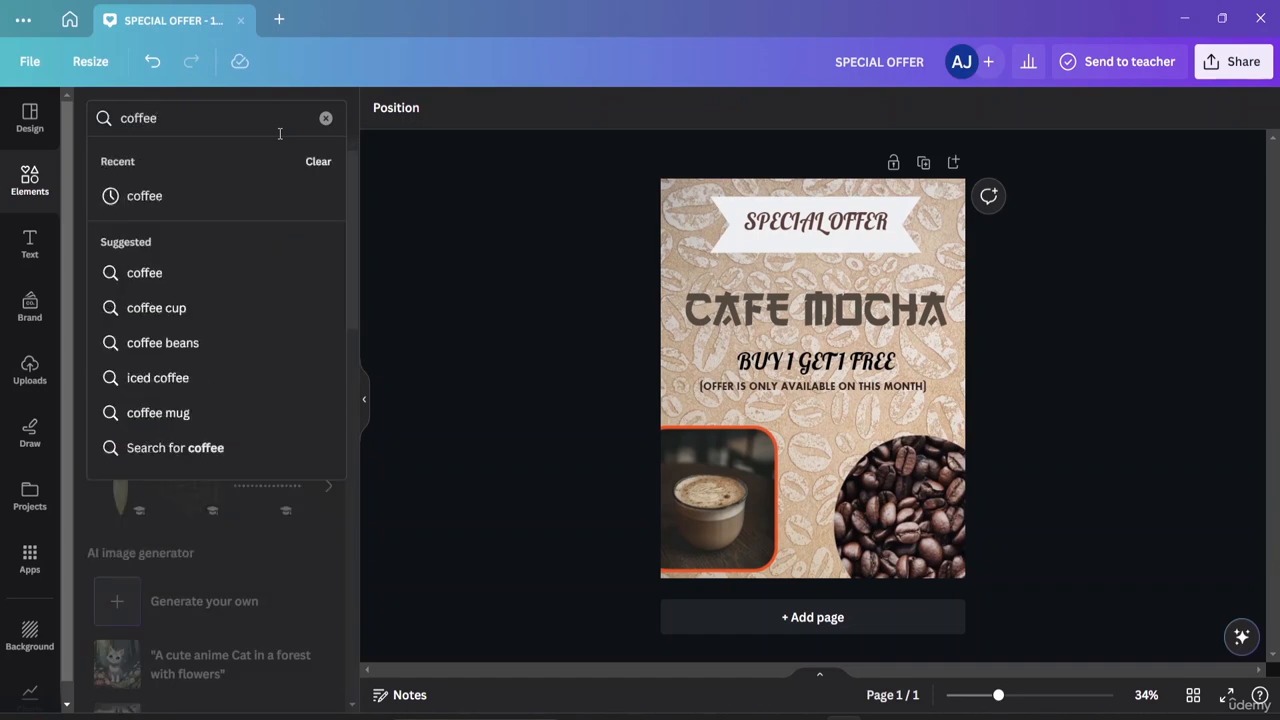
{"action": "type", "text": "e"}
{"action": "key", "text": "Return"}
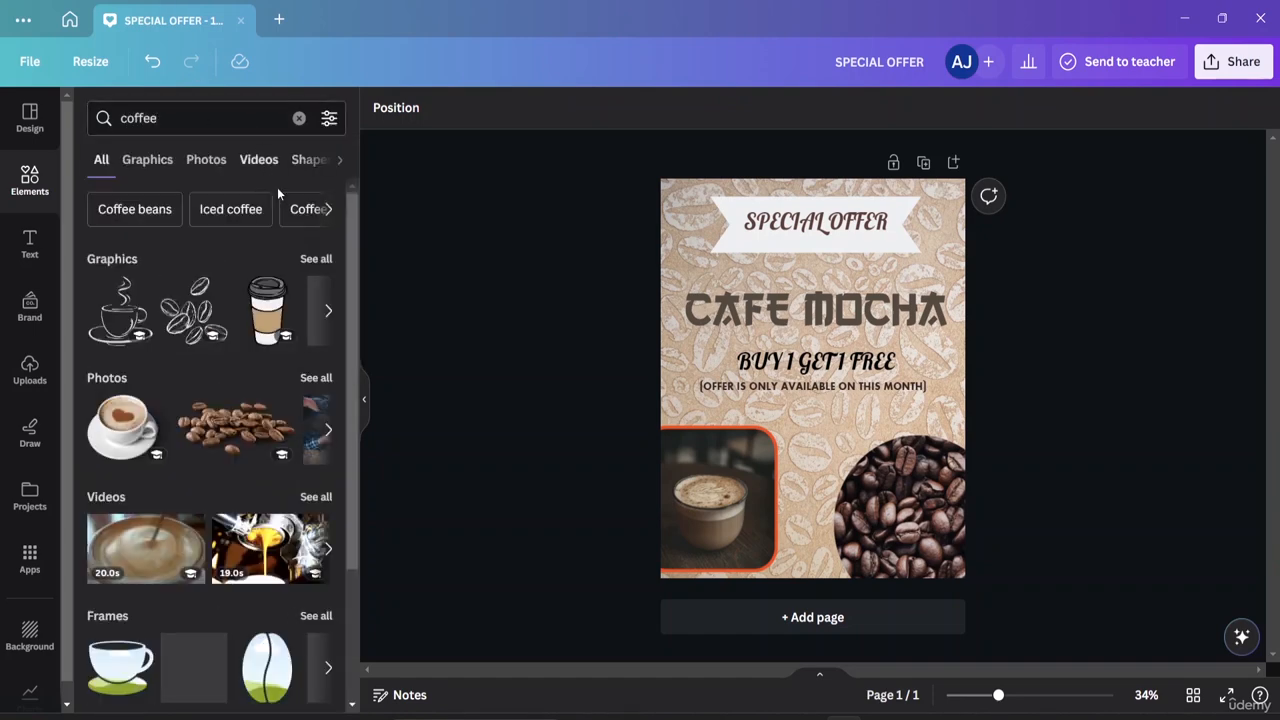
{"action": "left_click", "coordinate": [145, 162]}
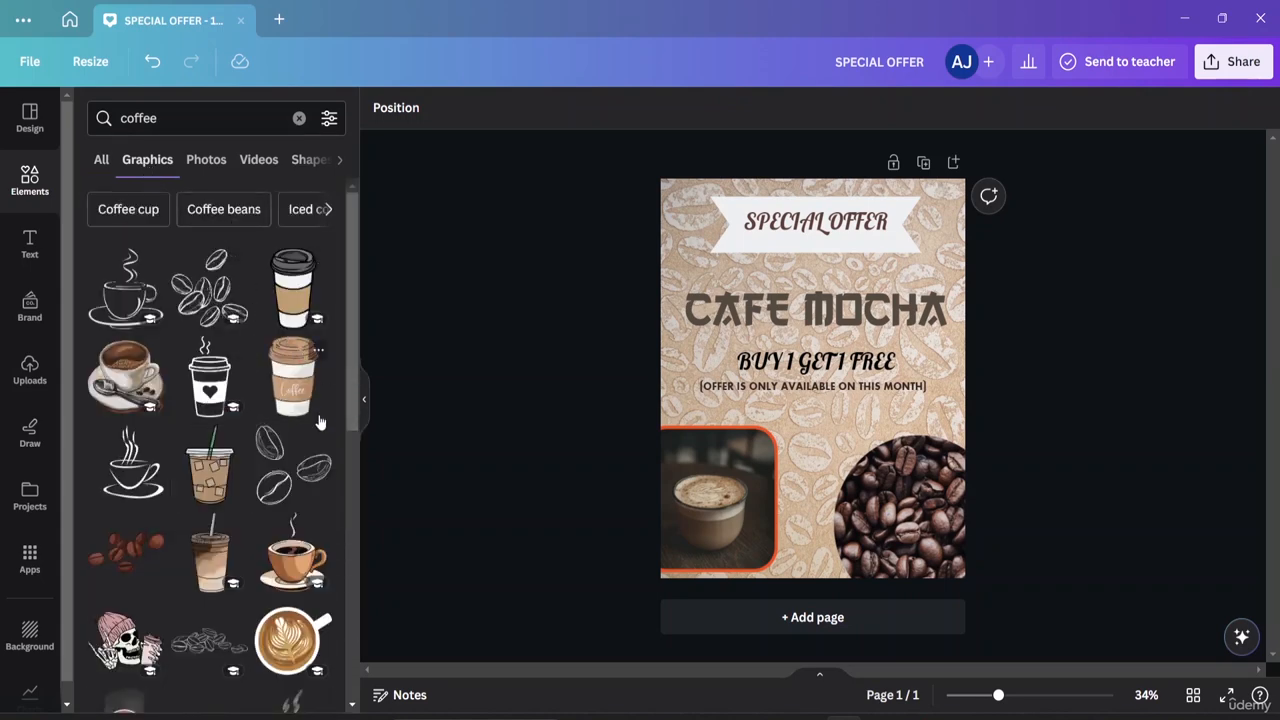
Browse the coffee graphics and add the top-view latte art cup to the page.
{"action": "scroll", "coordinate": [214, 470], "scroll_direction": "down", "scroll_amount": 3}
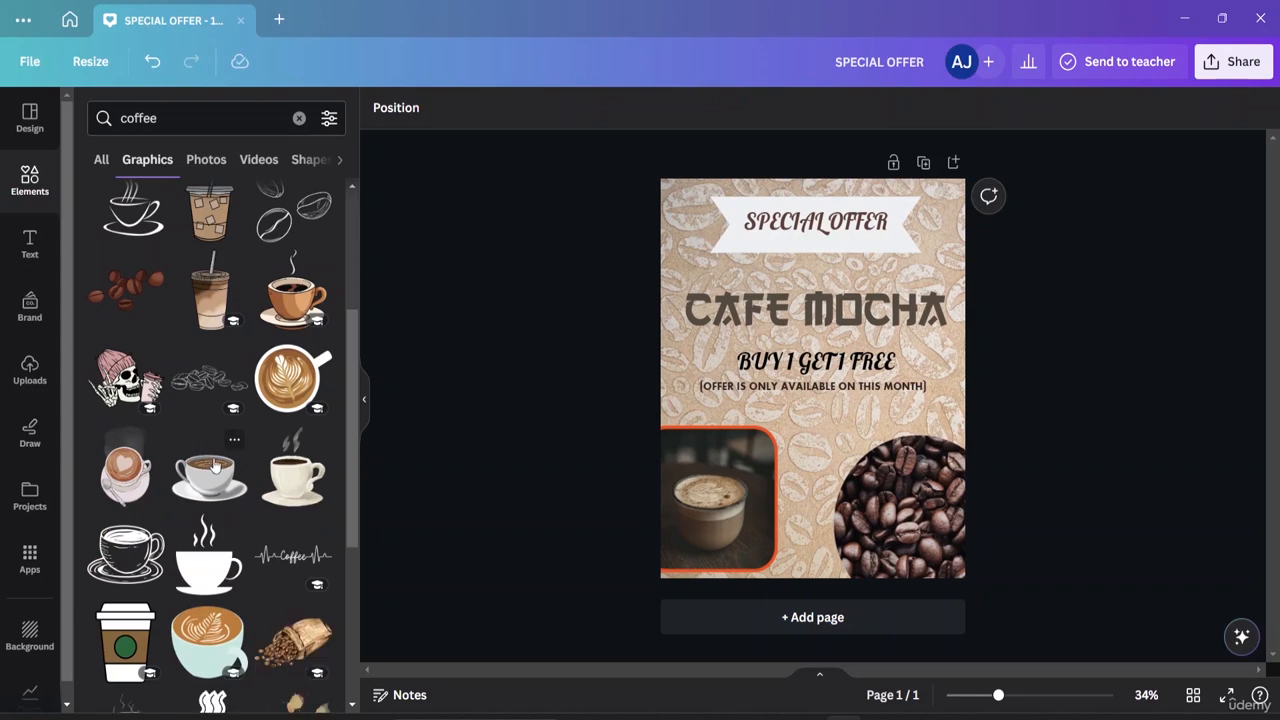
{"action": "scroll", "coordinate": [214, 466], "scroll_direction": "down", "scroll_amount": 2}
{"action": "scroll", "coordinate": [230, 440], "scroll_direction": "up", "scroll_amount": 5}
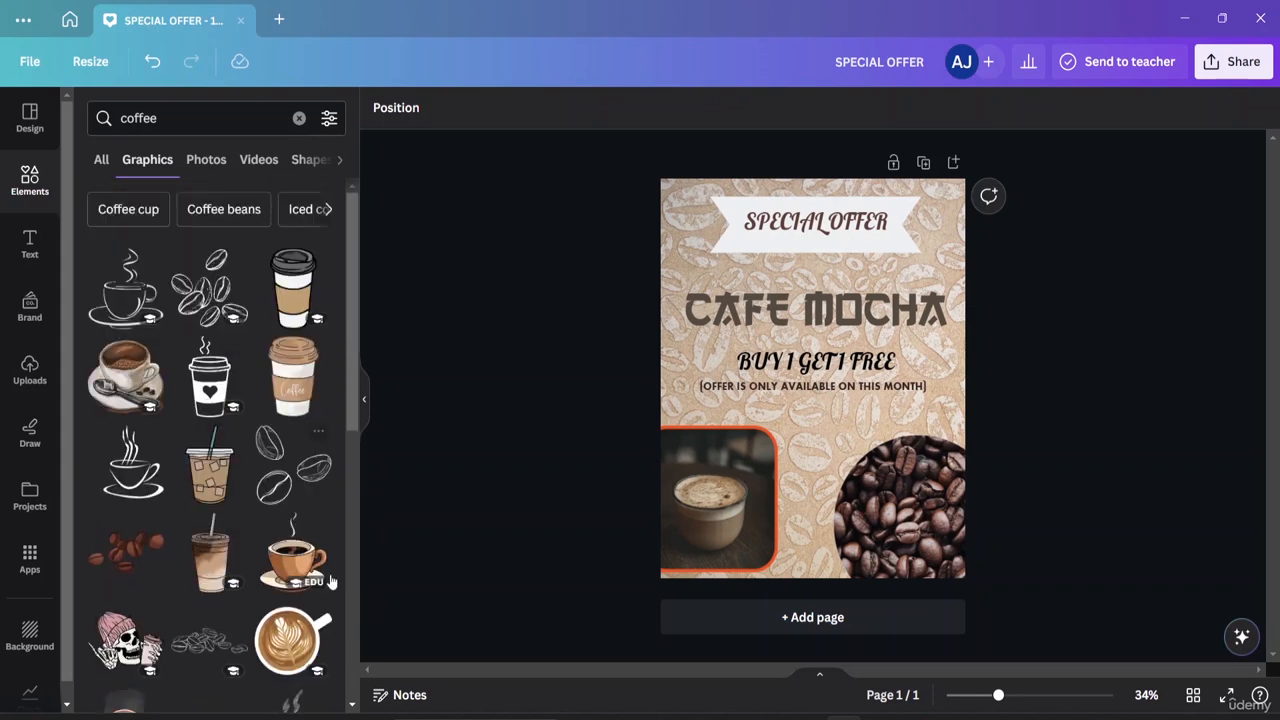
{"action": "left_click", "coordinate": [304, 648]}
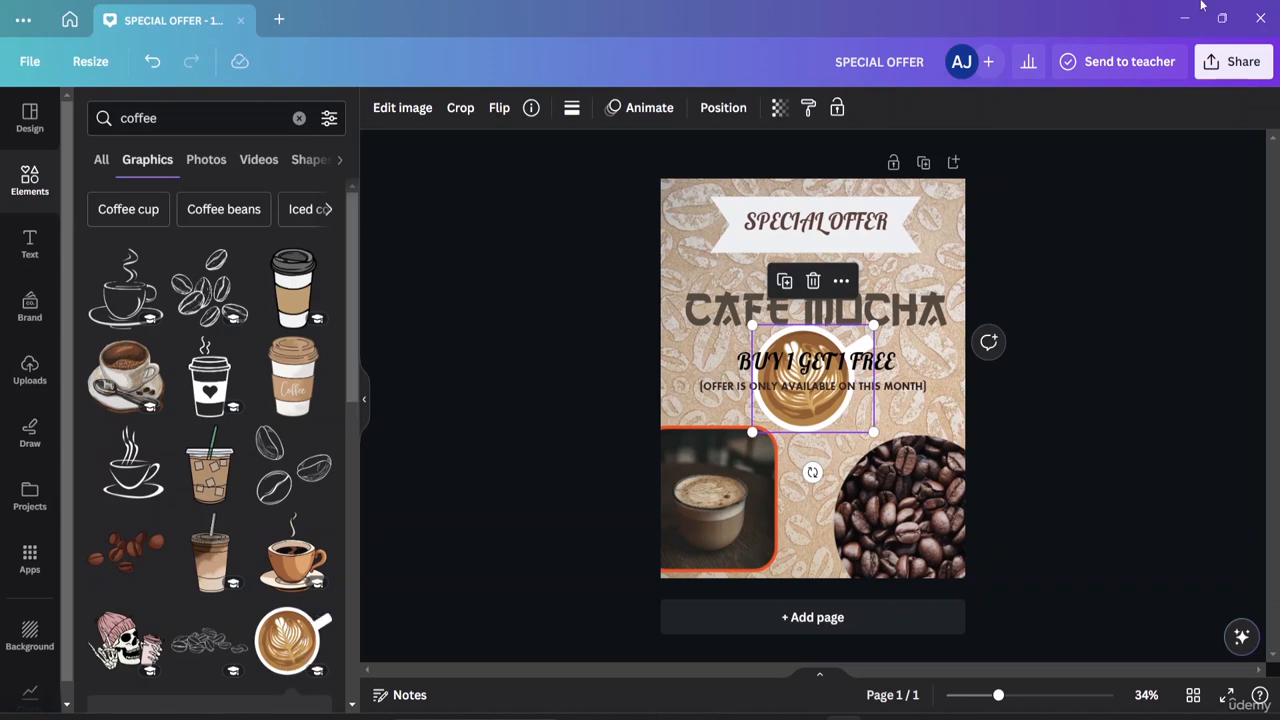
Resize the latte art cup graphic and place it over the left end of the "SPECIAL OFFER" ribbon.
{"action": "left_click_drag", "start_coordinate": [871, 431], "coordinate": [804, 369]}
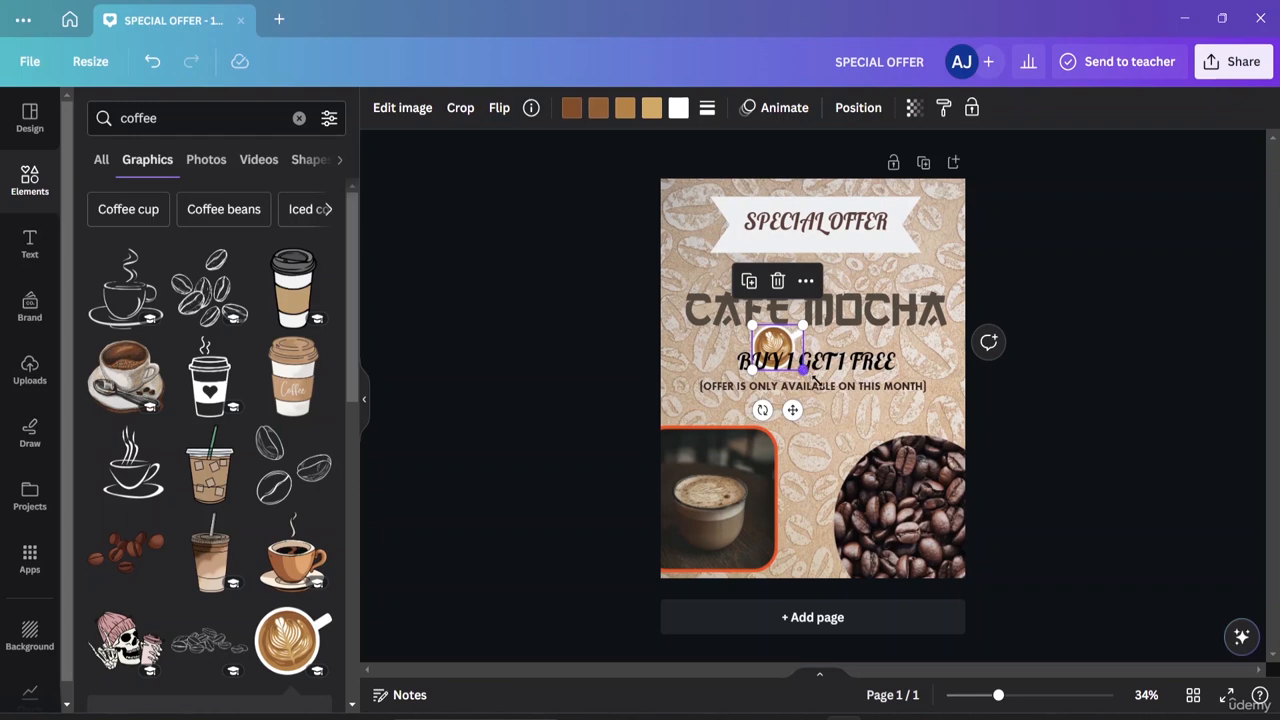
{"action": "left_click_drag", "start_coordinate": [804, 370], "coordinate": [955, 512]}
{"action": "left_click_drag", "start_coordinate": [840, 452], "coordinate": [706, 253]}
{"action": "left_click_drag", "start_coordinate": [804, 300], "coordinate": [718, 237]}
{"action": "left_click", "coordinate": [1196, 377]}
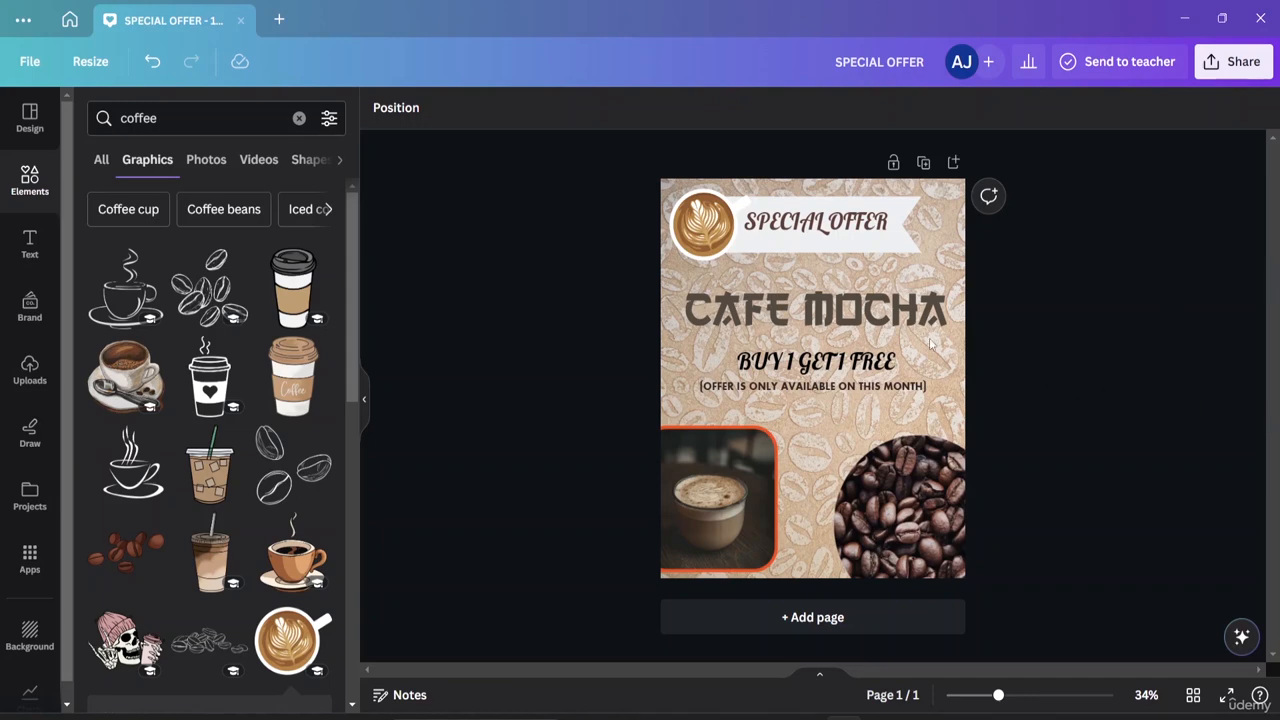
Add the outline graphic of three coffee beans, shrink it, and place it at the right end of the "SPECIAL OFFER" ribbon.
{"action": "left_click", "coordinate": [302, 480]}
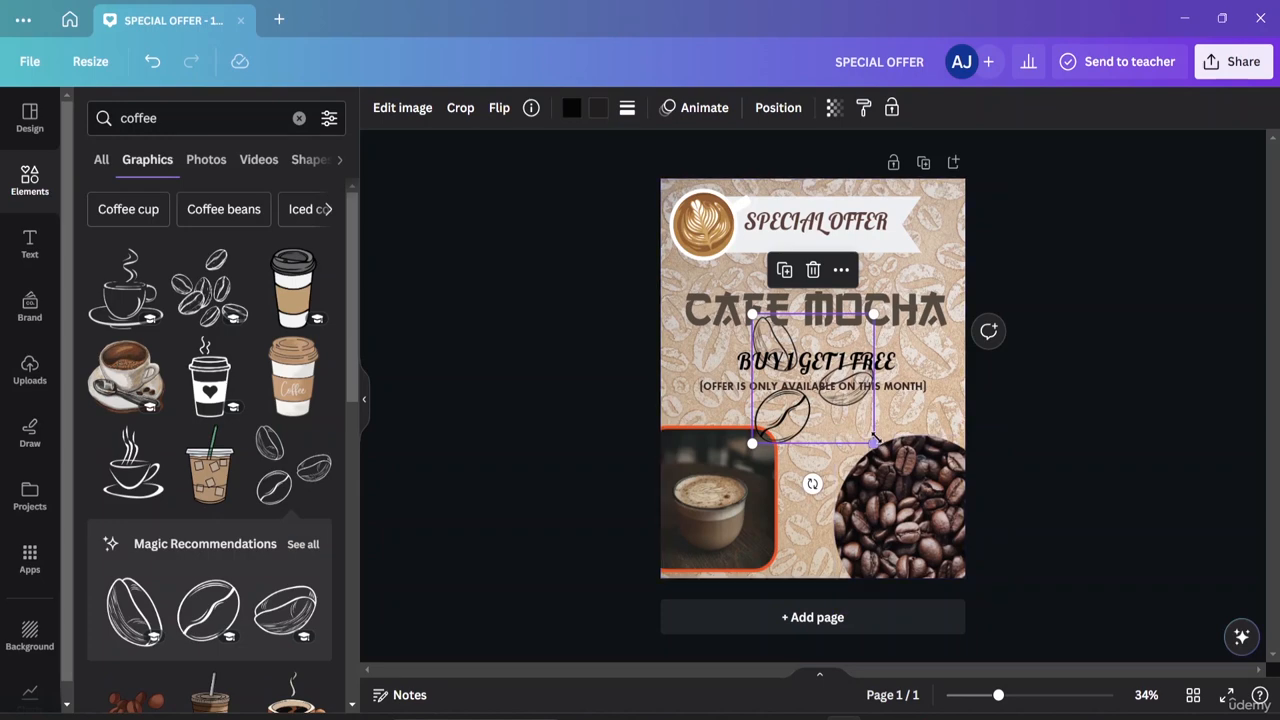
{"action": "left_click_drag", "start_coordinate": [825, 404], "coordinate": [867, 339]}
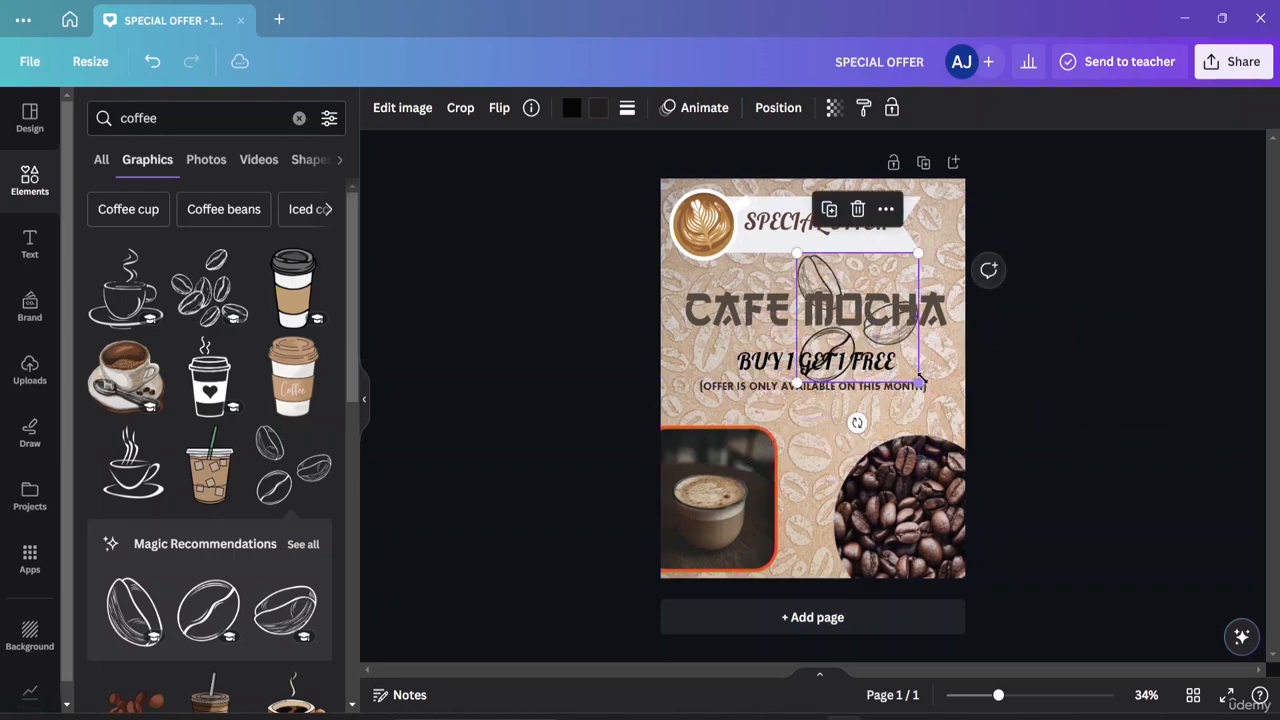
{"action": "left_click_drag", "start_coordinate": [913, 377], "coordinate": [911, 211]}
{"action": "left_click", "coordinate": [1088, 282]}
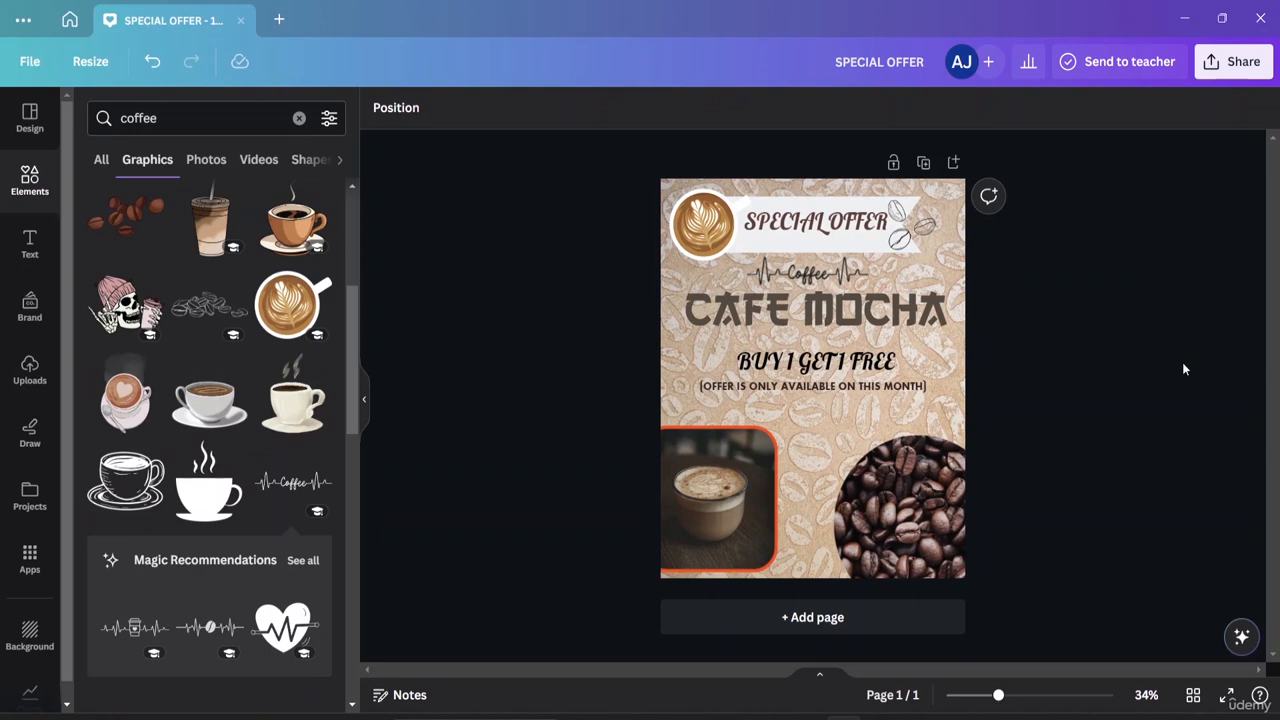
Download the design as a JPG file at size 1 and quality 80.
{"action": "left_click", "coordinate": [1233, 61]}
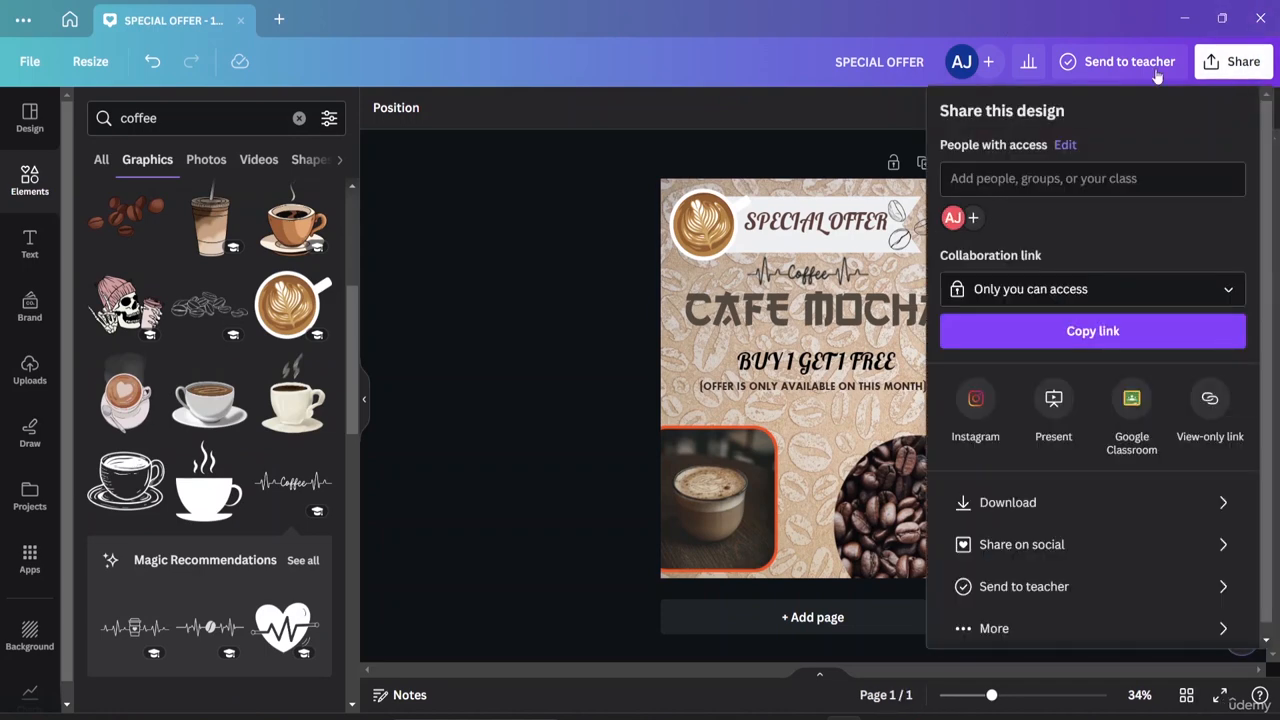
{"action": "left_click", "coordinate": [1040, 516]}
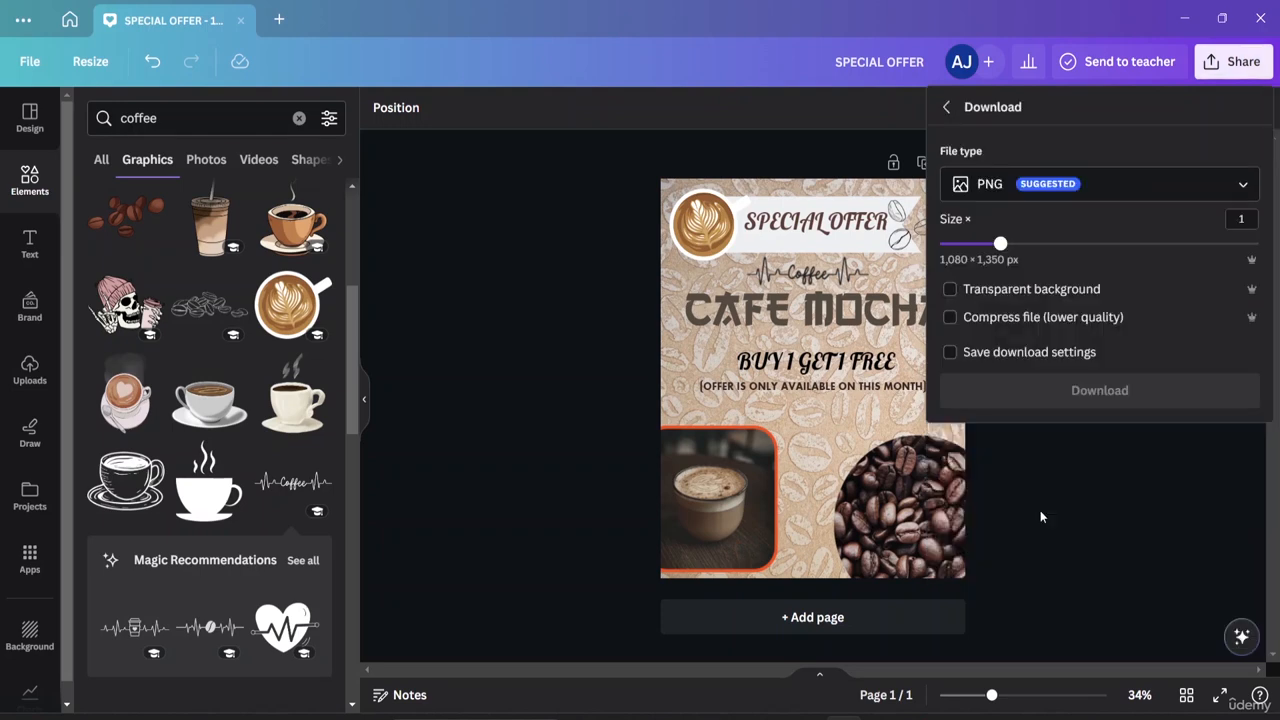
{"action": "left_click", "coordinate": [1174, 192]}
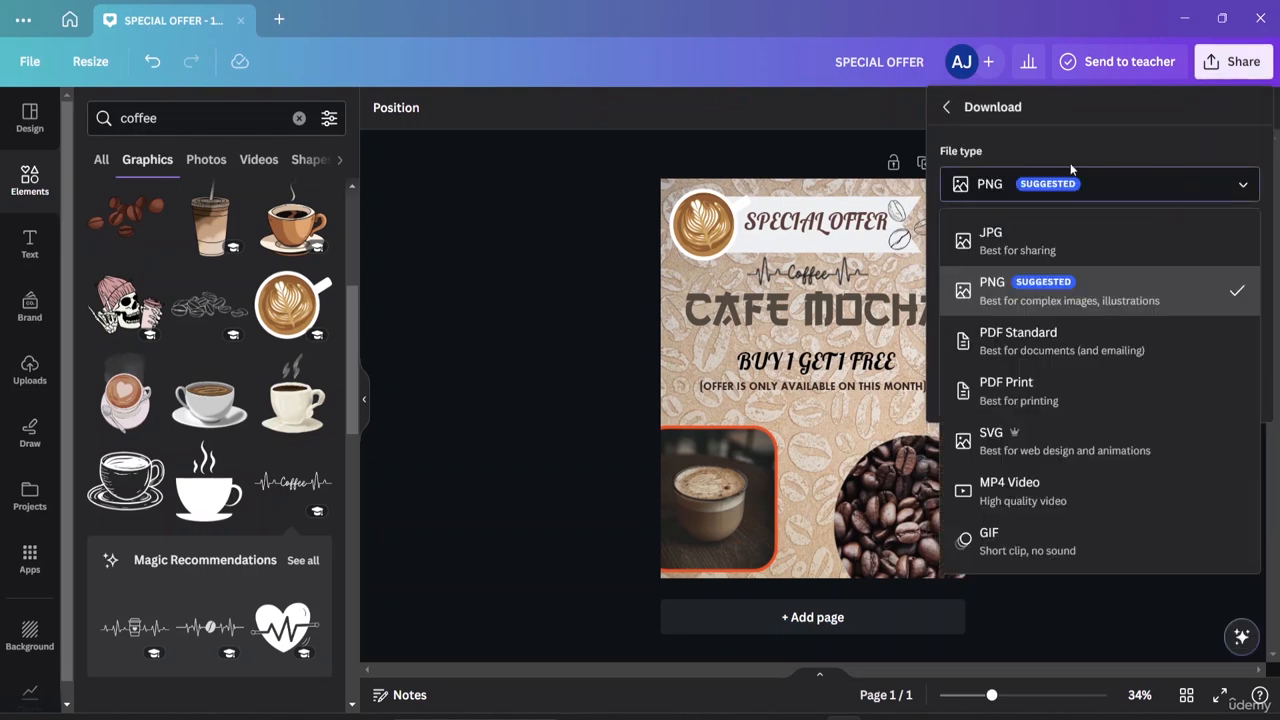
{"action": "left_click", "coordinate": [1033, 250]}
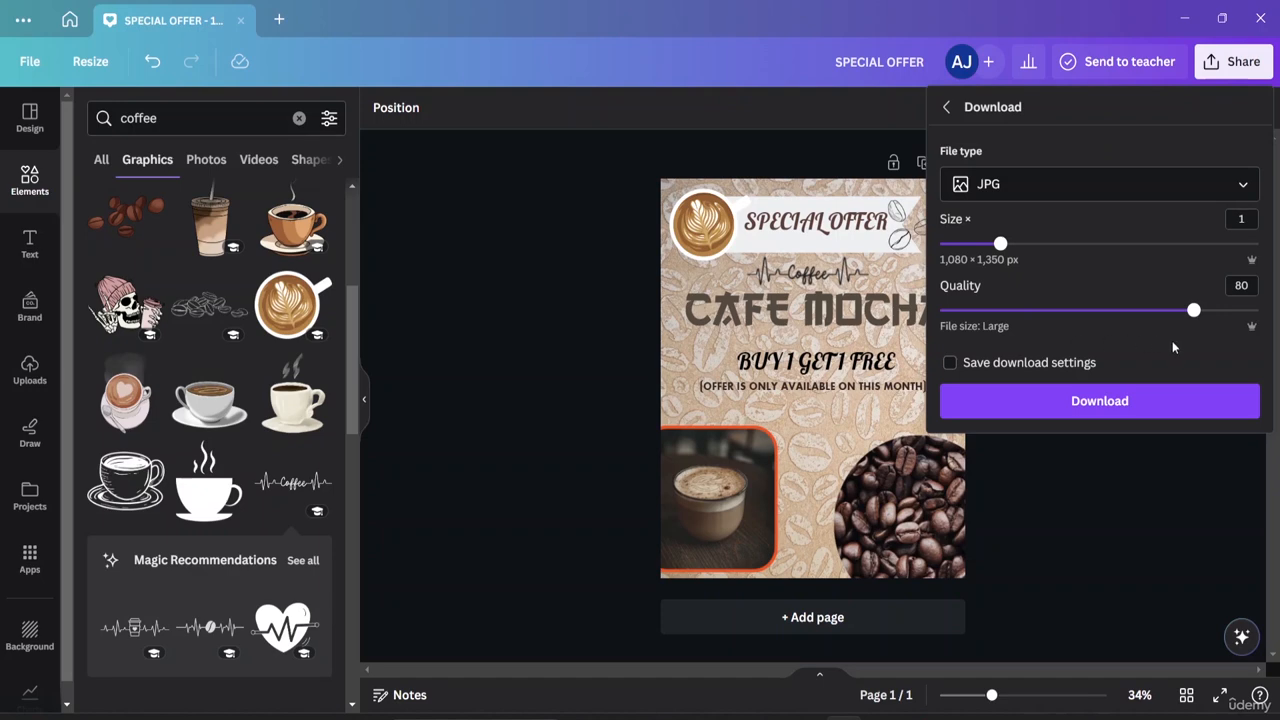
{"action": "left_click", "coordinate": [1130, 415]}
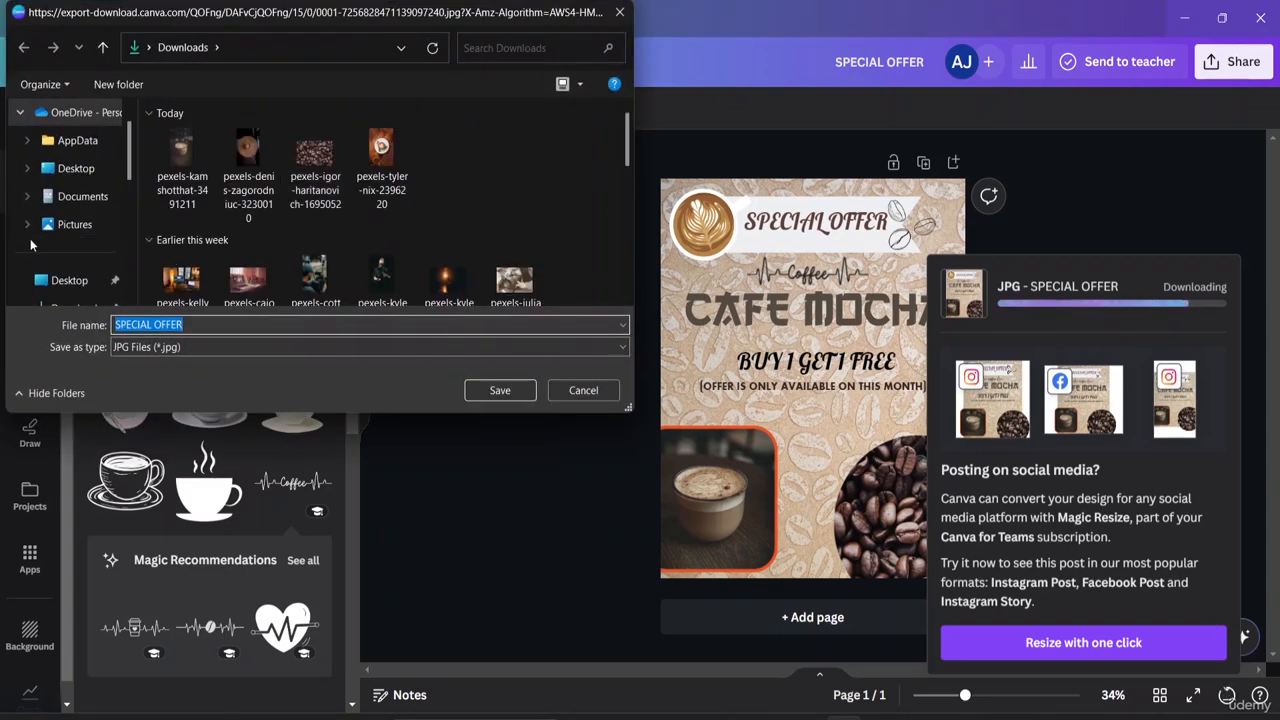
Choose the Canva Resource File folder as the save location for the JPG.
{"action": "scroll", "coordinate": [75, 232], "scroll_direction": "down", "scroll_amount": 3}
{"action": "scroll", "coordinate": [80, 235], "scroll_direction": "down", "scroll_amount": 3}
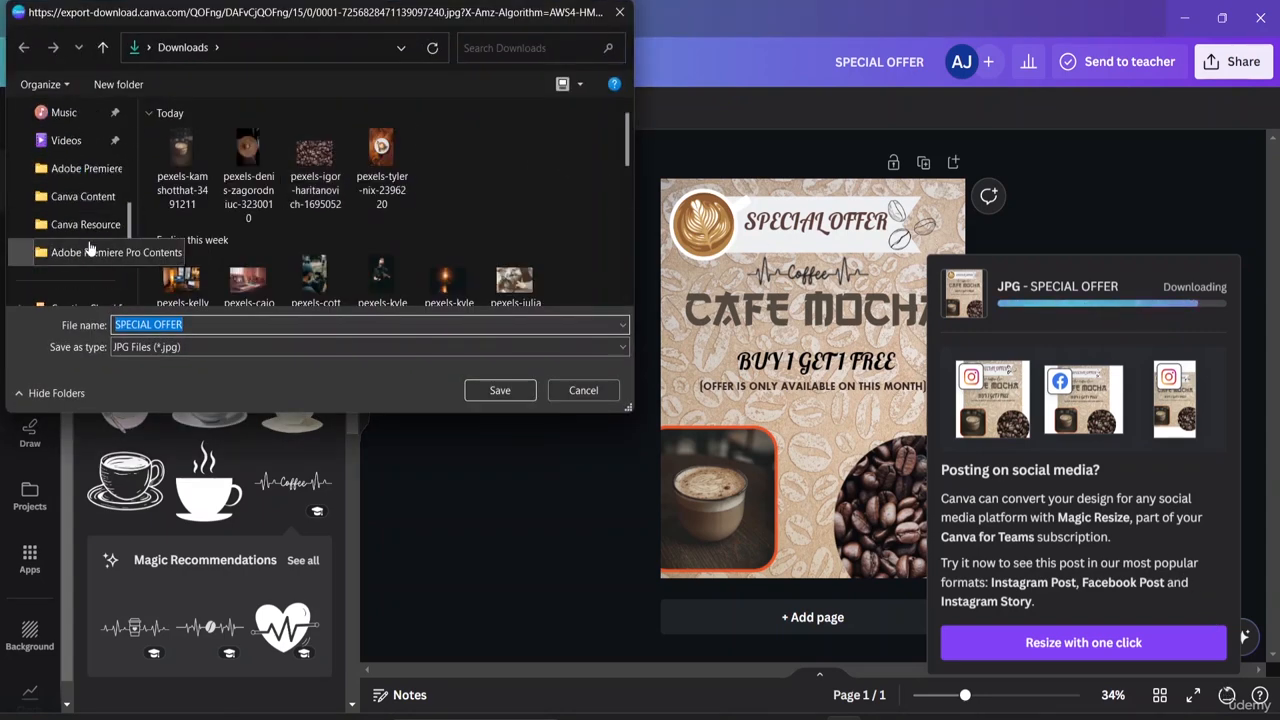
{"action": "left_click", "coordinate": [95, 224]}
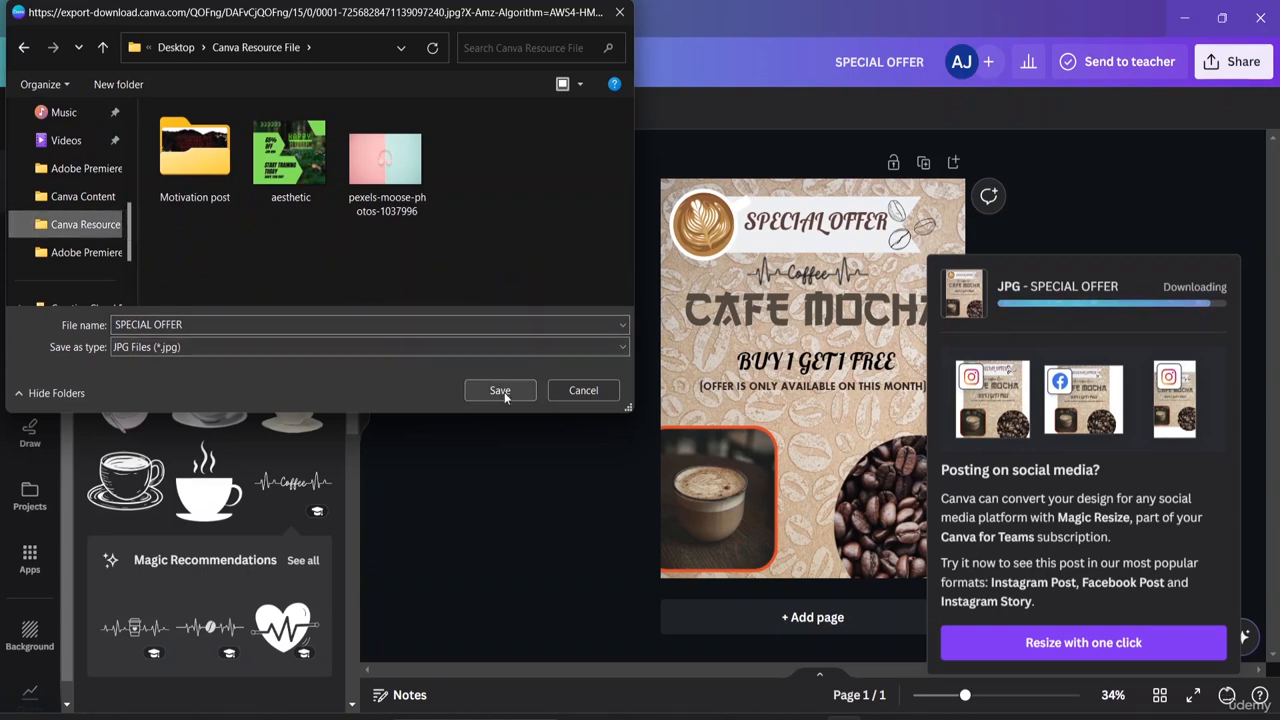
Name the exported JPG file "Instagram Post" and save it in the Canva Resource File folder.
{"action": "left_click", "coordinate": [374, 327]}
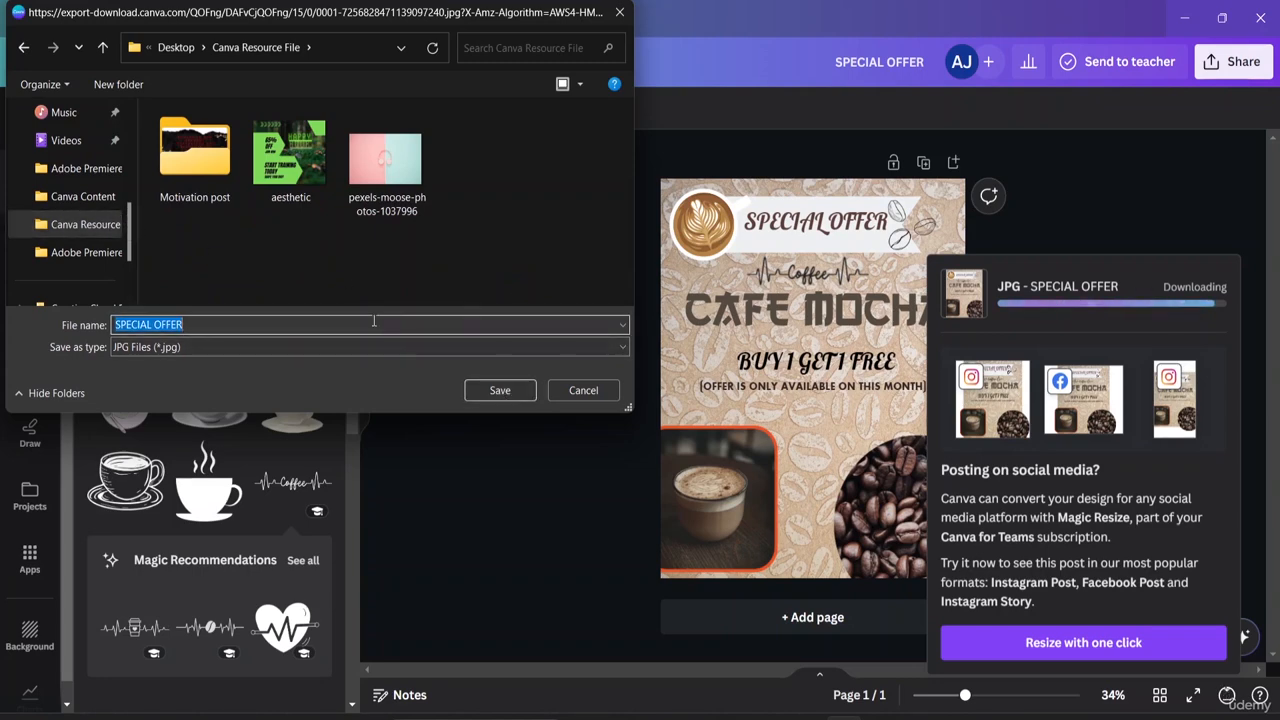
{"action": "key", "text": "BackSpace"}
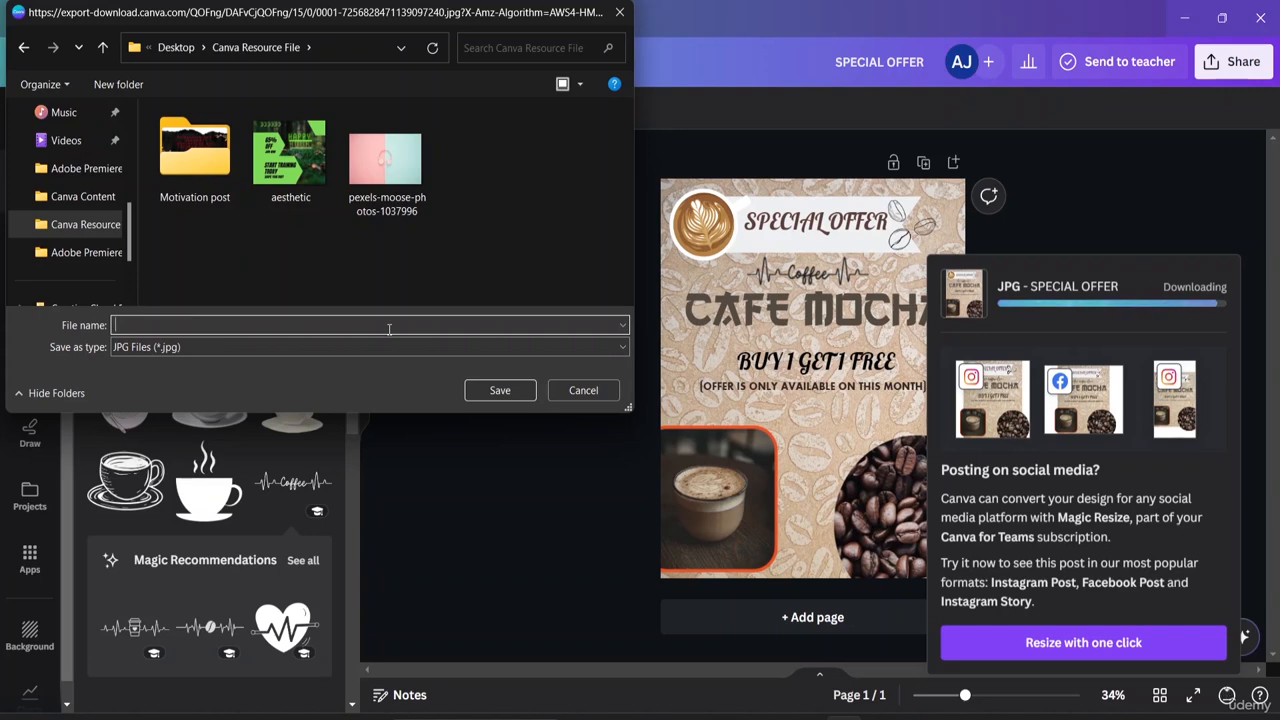
{"action": "type", "text": "Ins"}
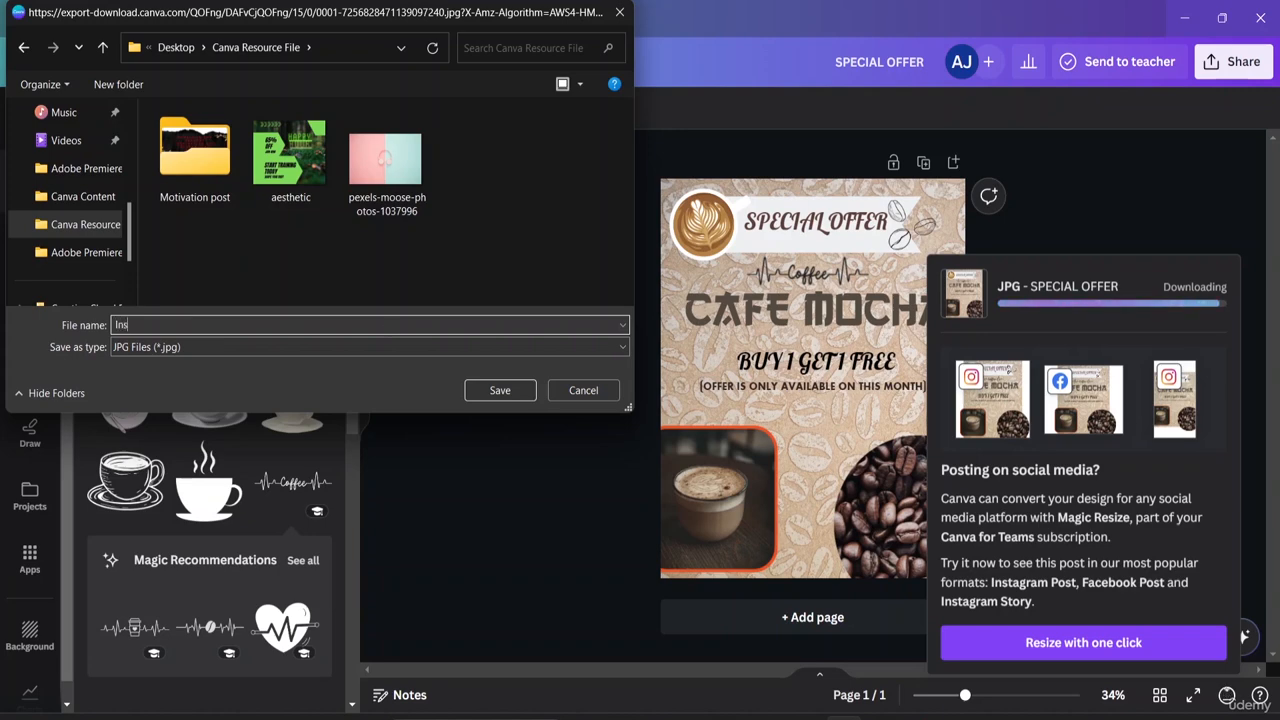
{"action": "type", "text": "tagram"}
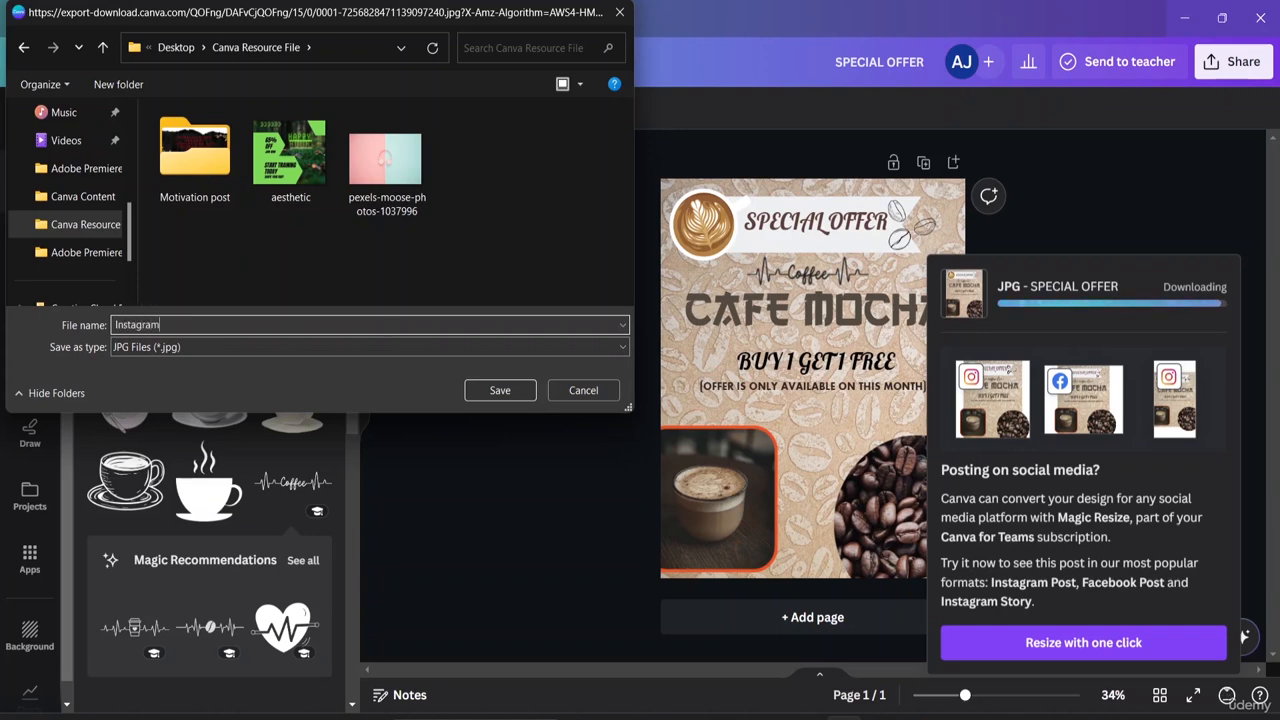
{"action": "type", "text": " Post"}
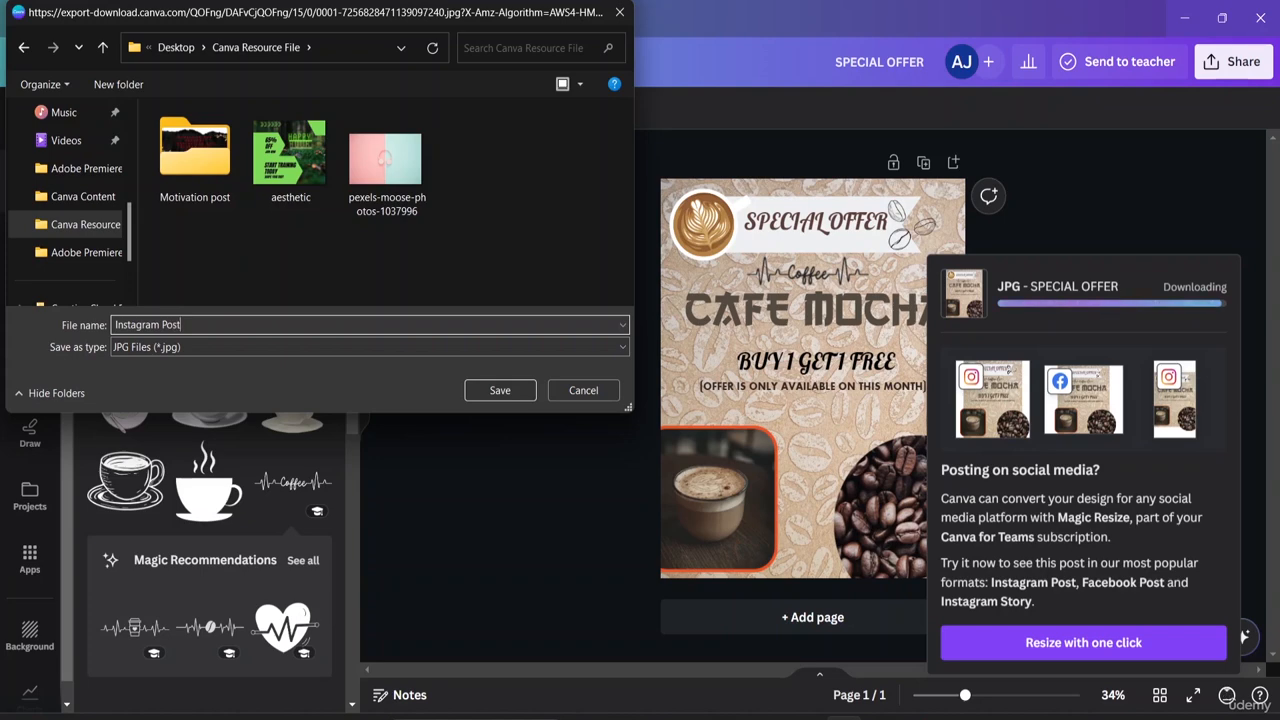
{"action": "left_click", "coordinate": [520, 390]}
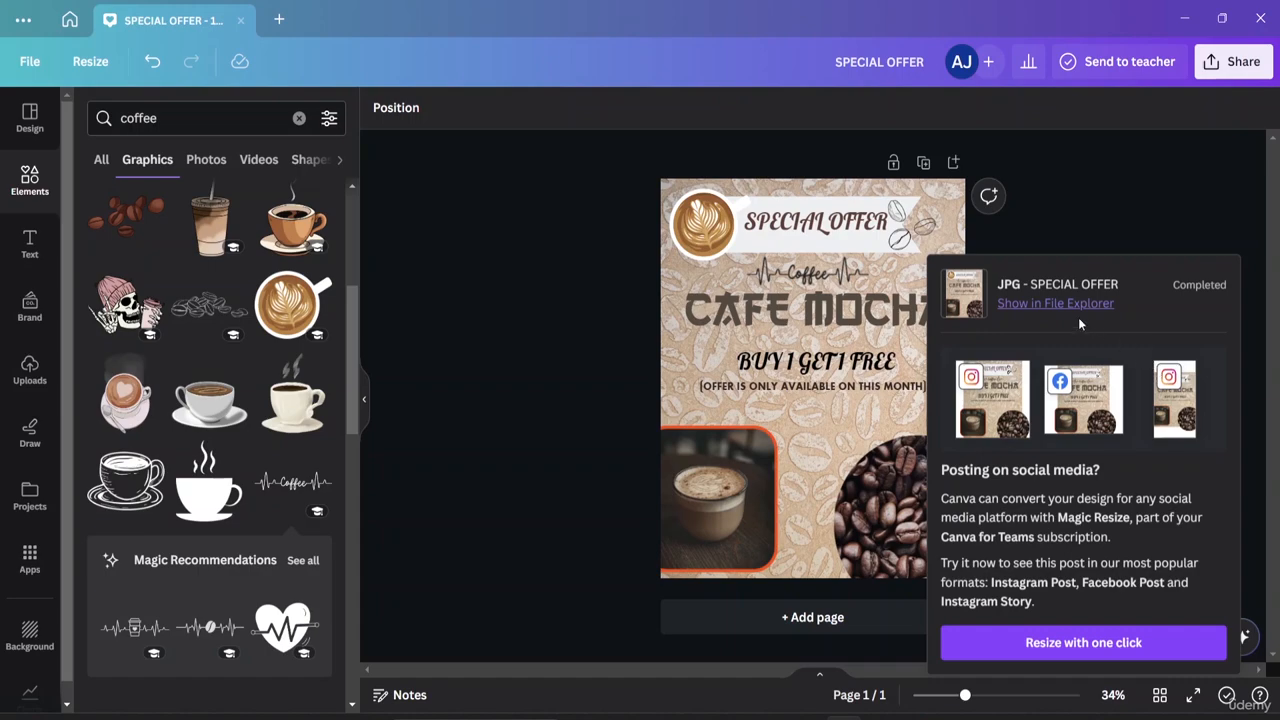
View the saved Instagram Post image from its folder, then return to the Canva design and dismiss the download notice.
{"action": "left_click", "coordinate": [1052, 305]}
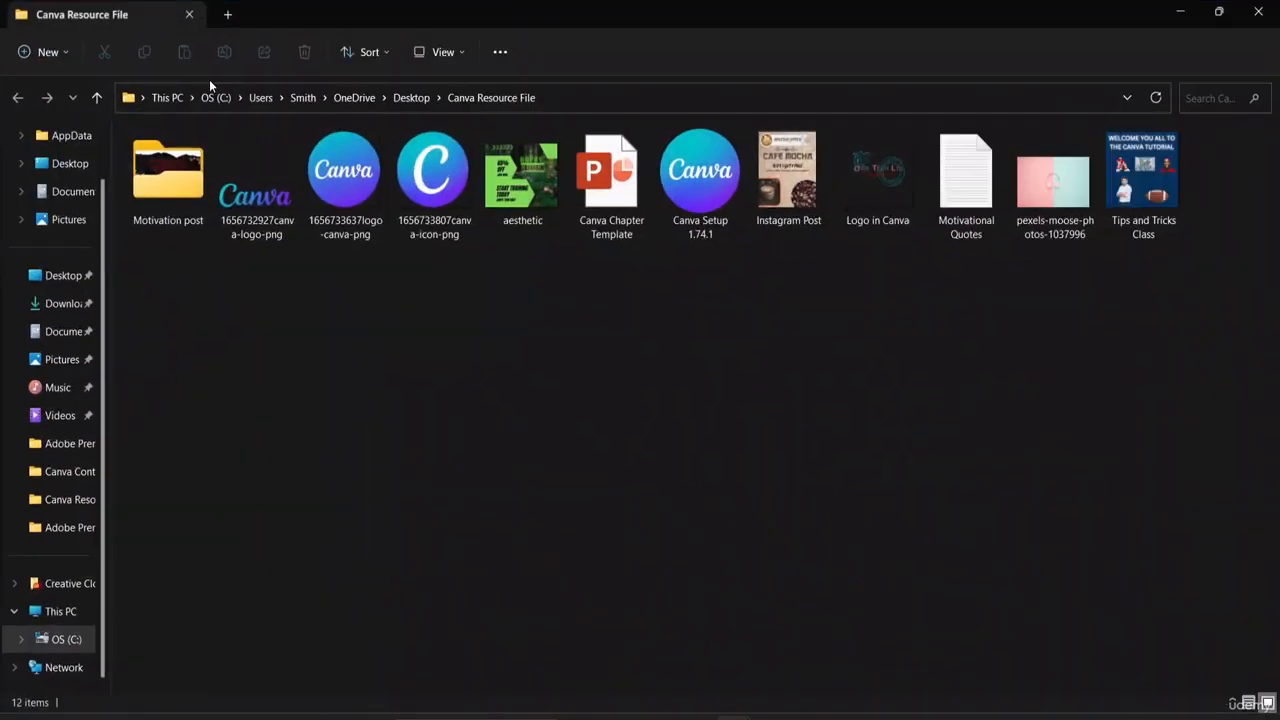
{"action": "double_click", "coordinate": [798, 180]}
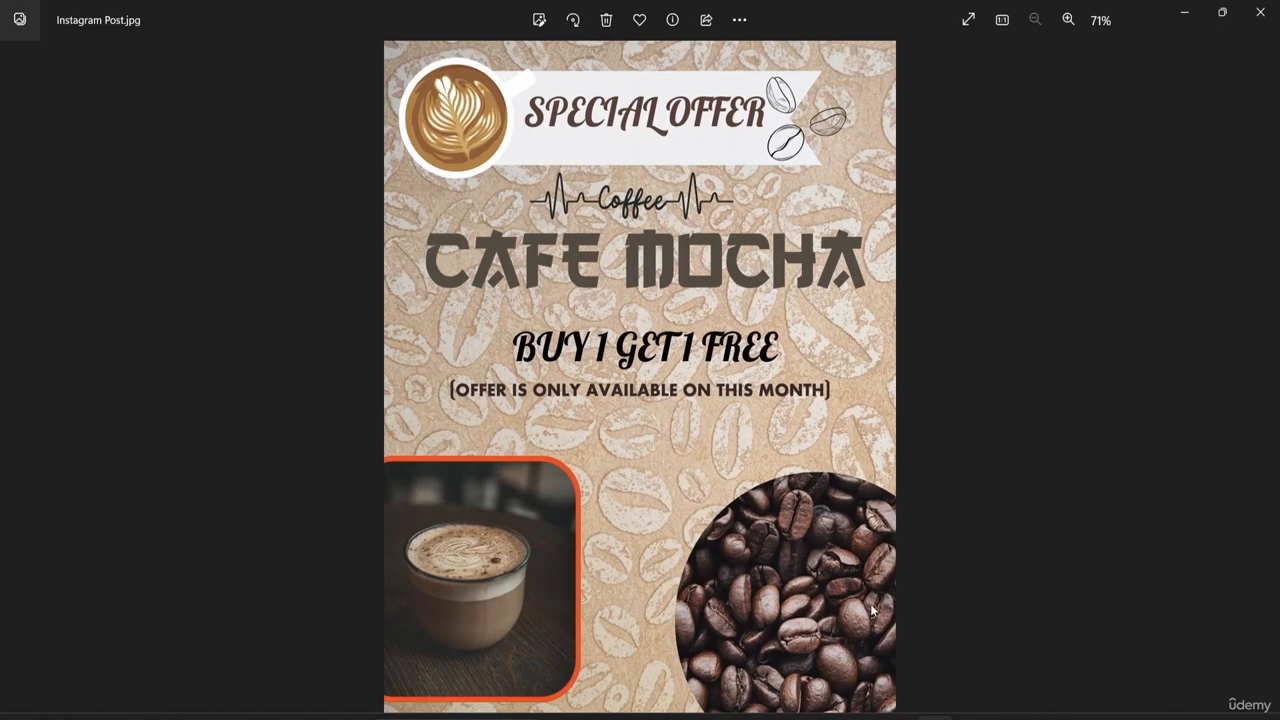
{"action": "left_click", "coordinate": [826, 718]}
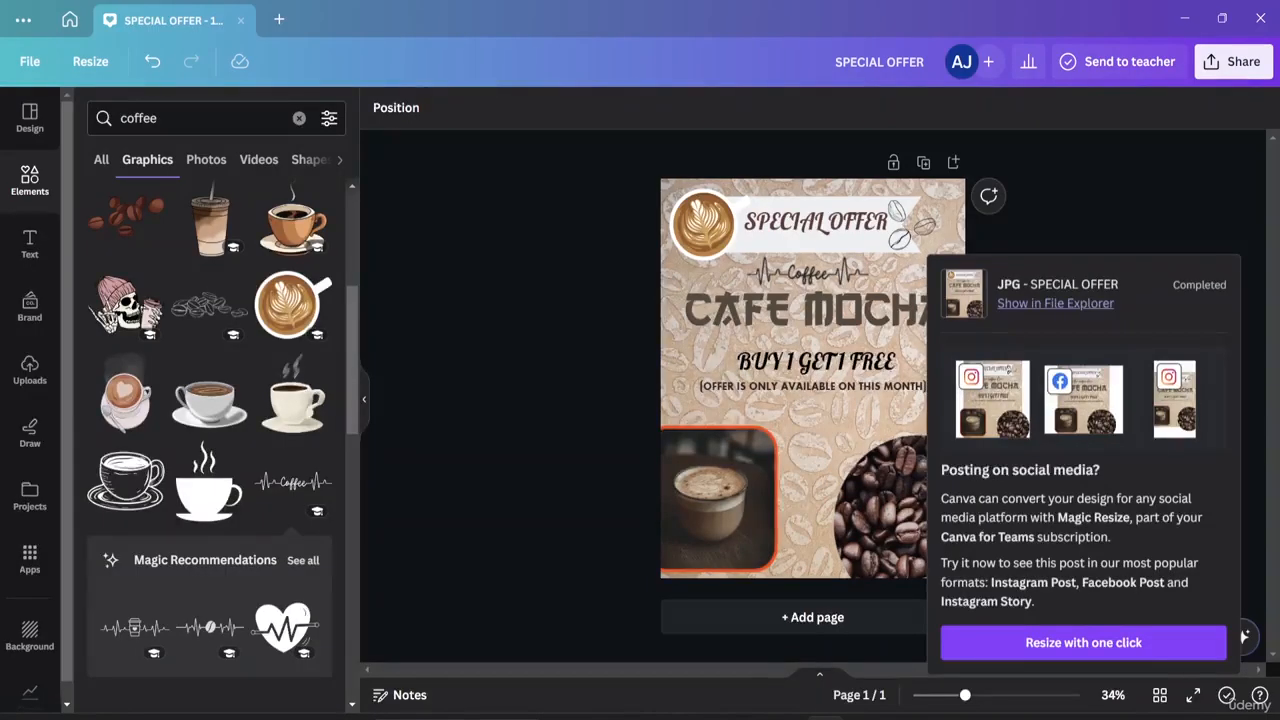
{"action": "left_click", "coordinate": [1185, 204]}
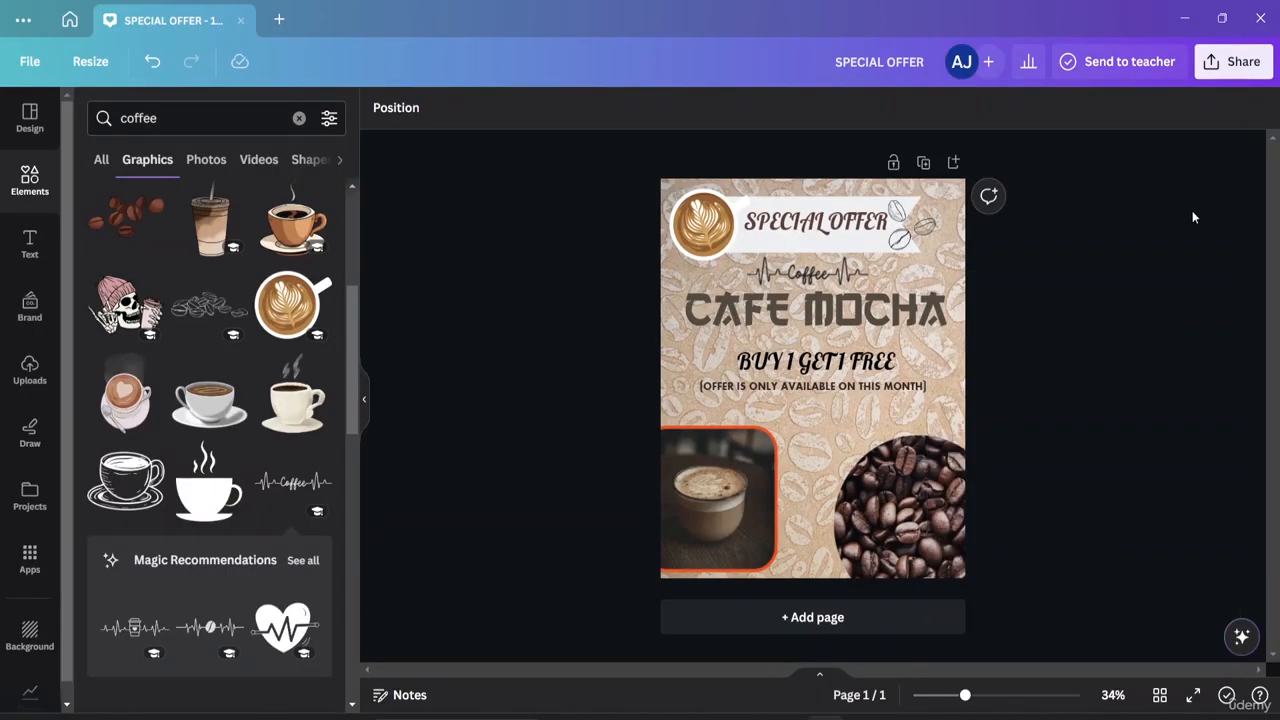